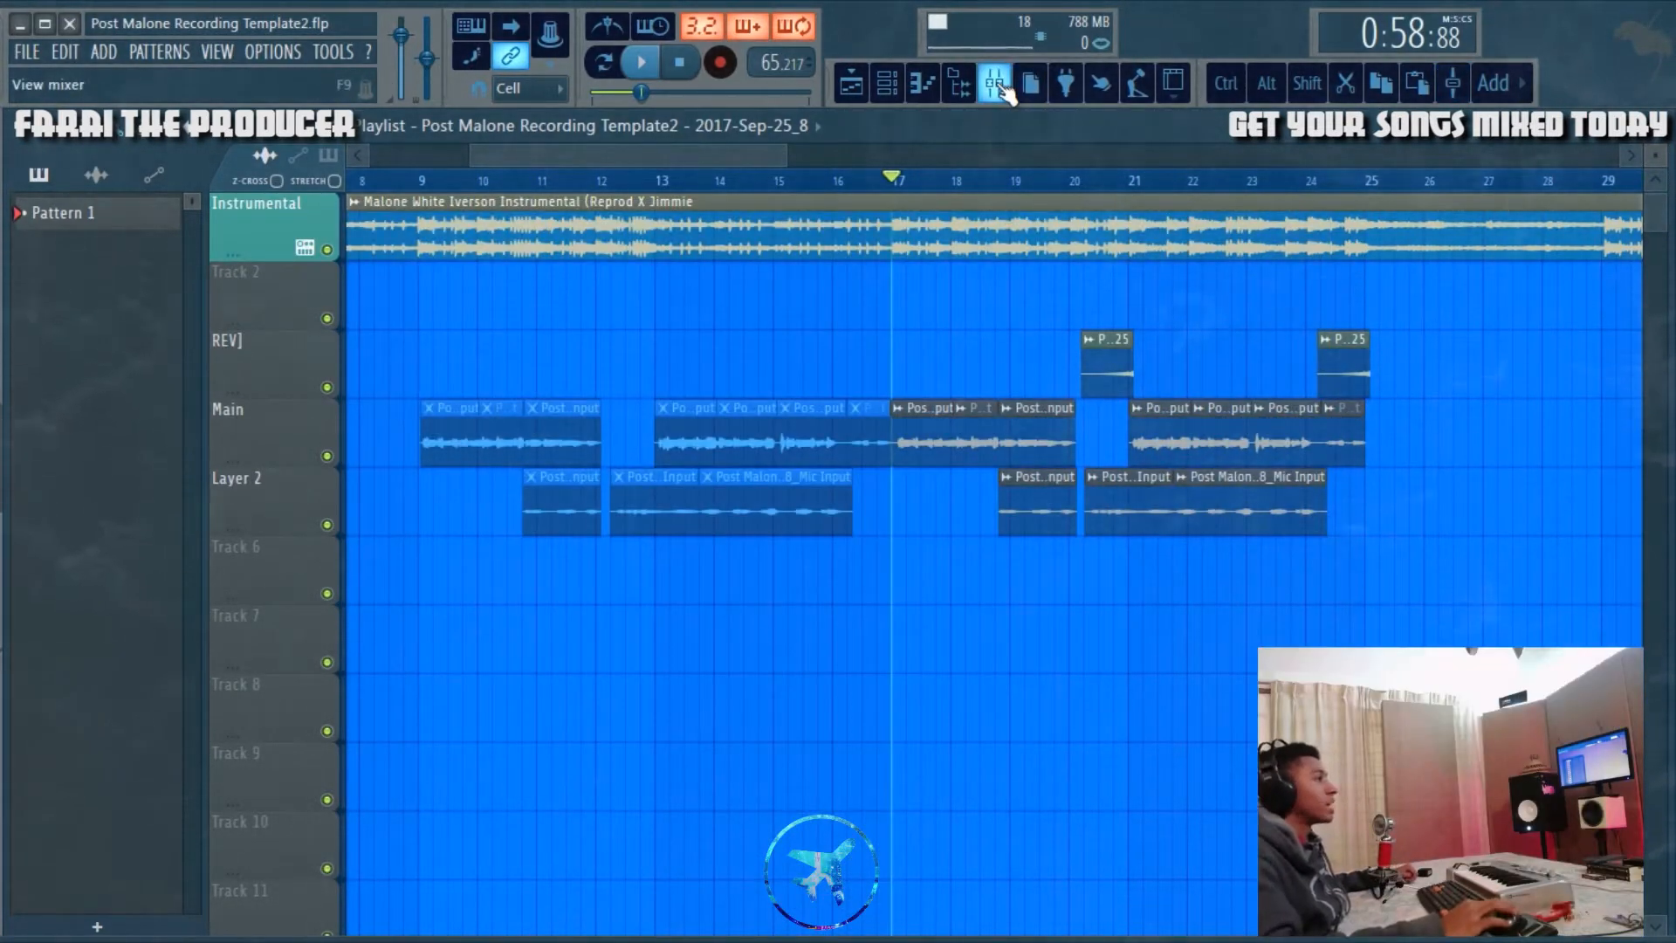
# Step: Play the vocal arrangement from bar 17 and watch the track levels in the mixer during playback
pyautogui.click(1000, 86)
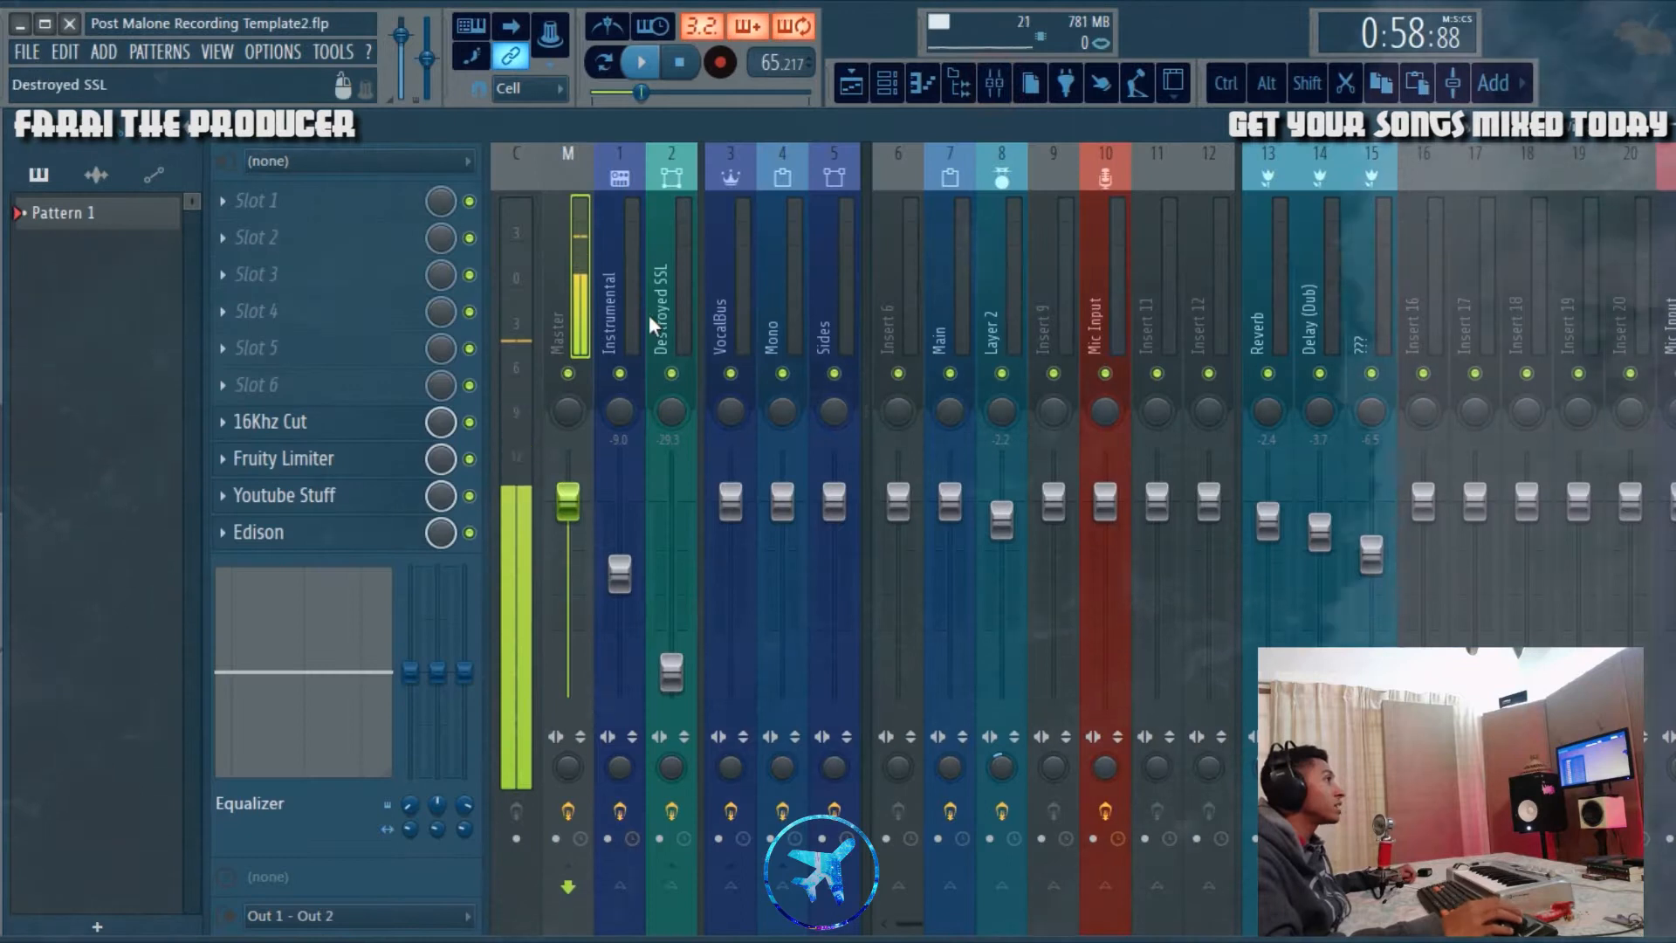
pyautogui.click(1030, 77)
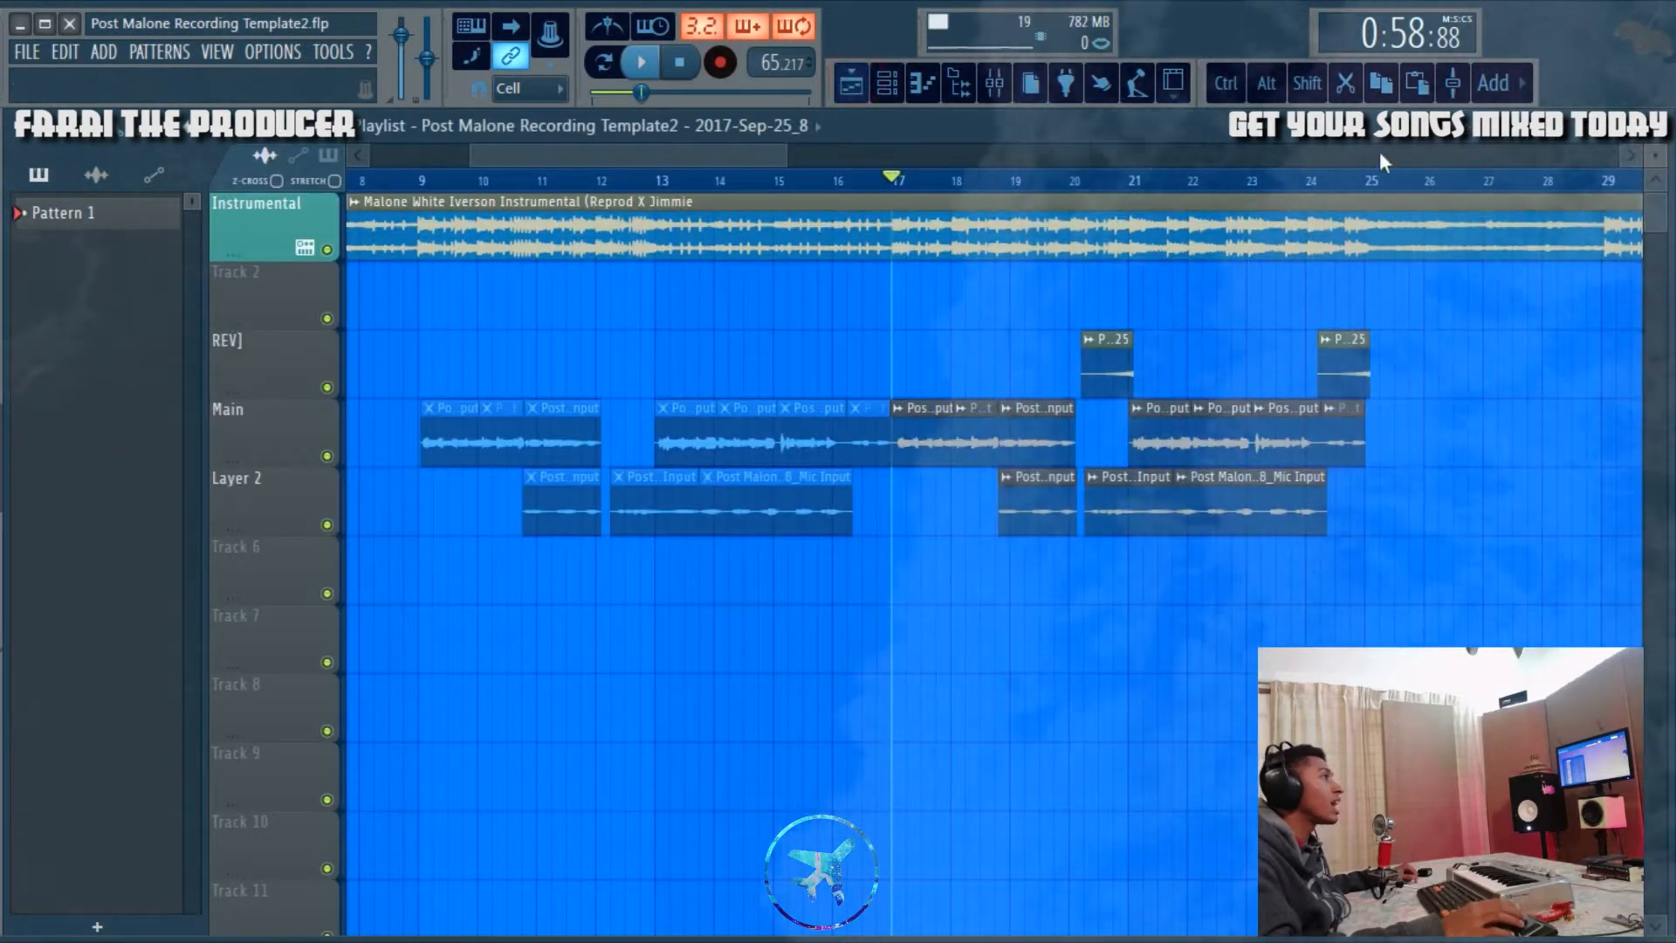
pyautogui.click(646, 64)
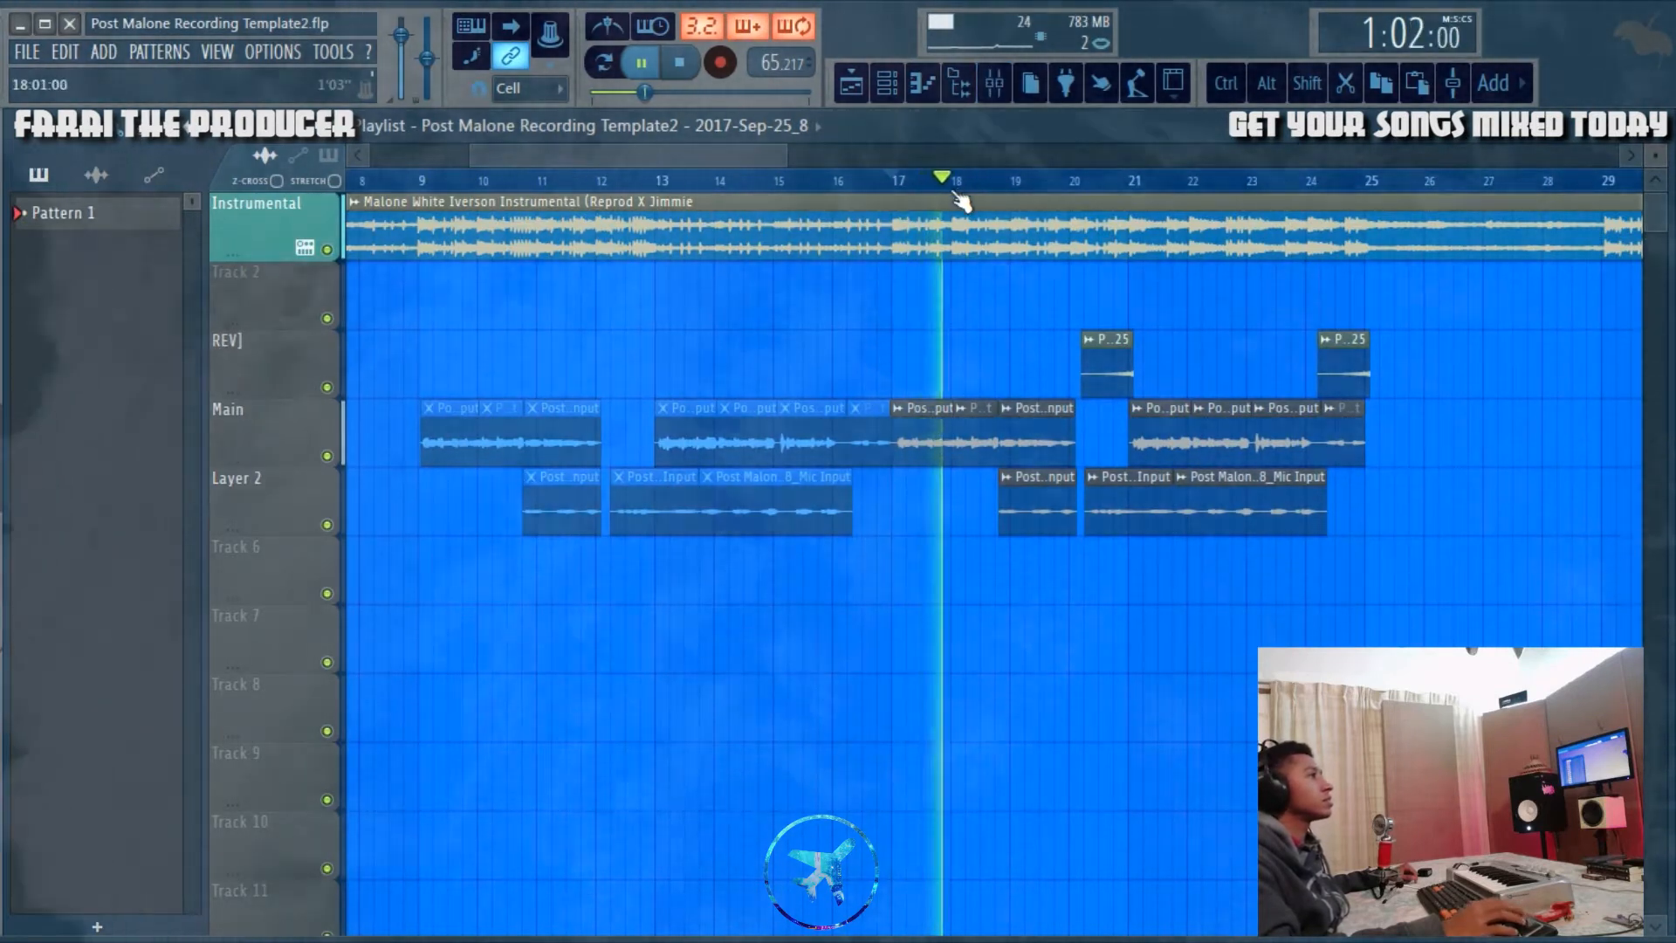
pyautogui.scroll(-5, 961, 198)
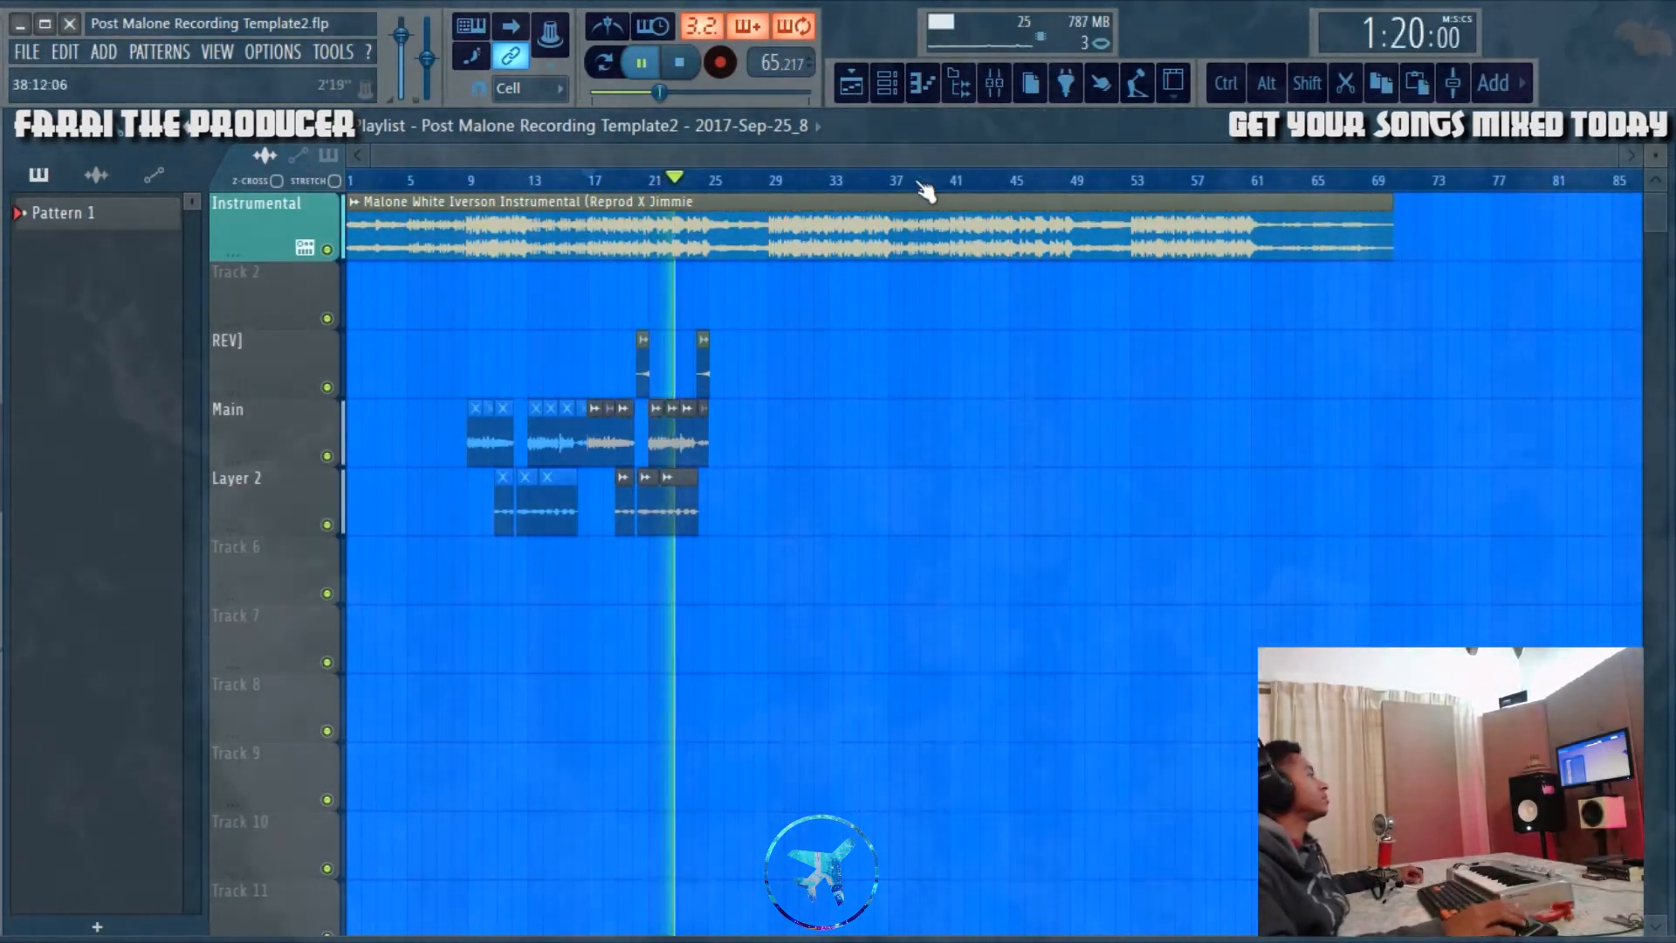
pyautogui.click(994, 83)
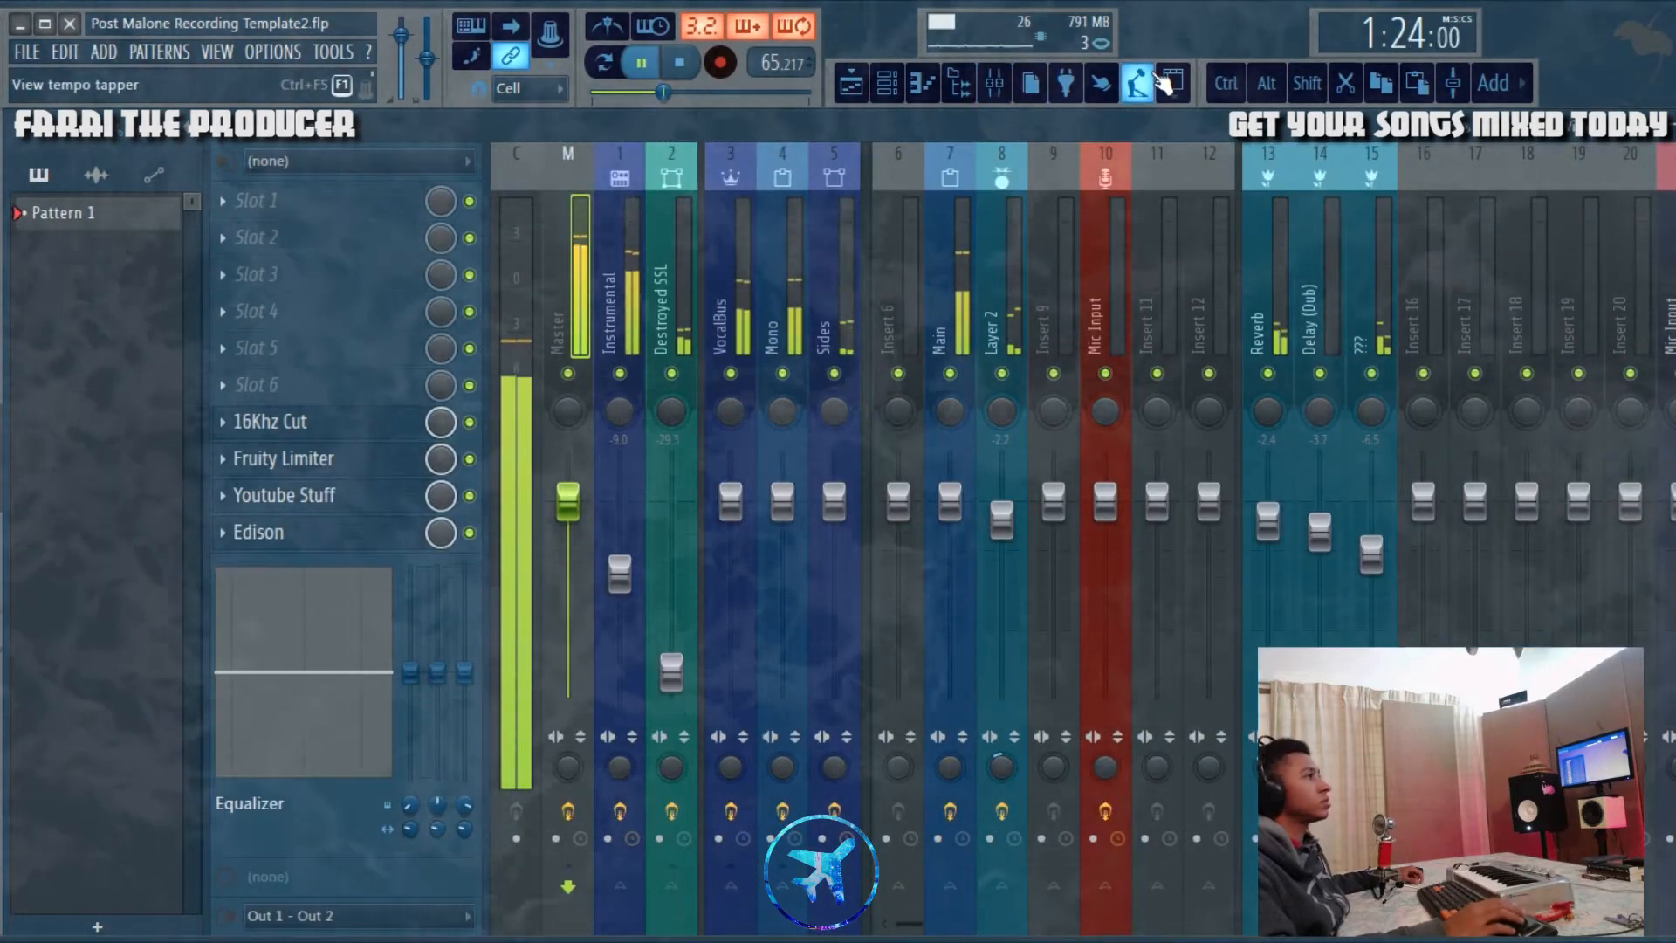
pyautogui.click(856, 82)
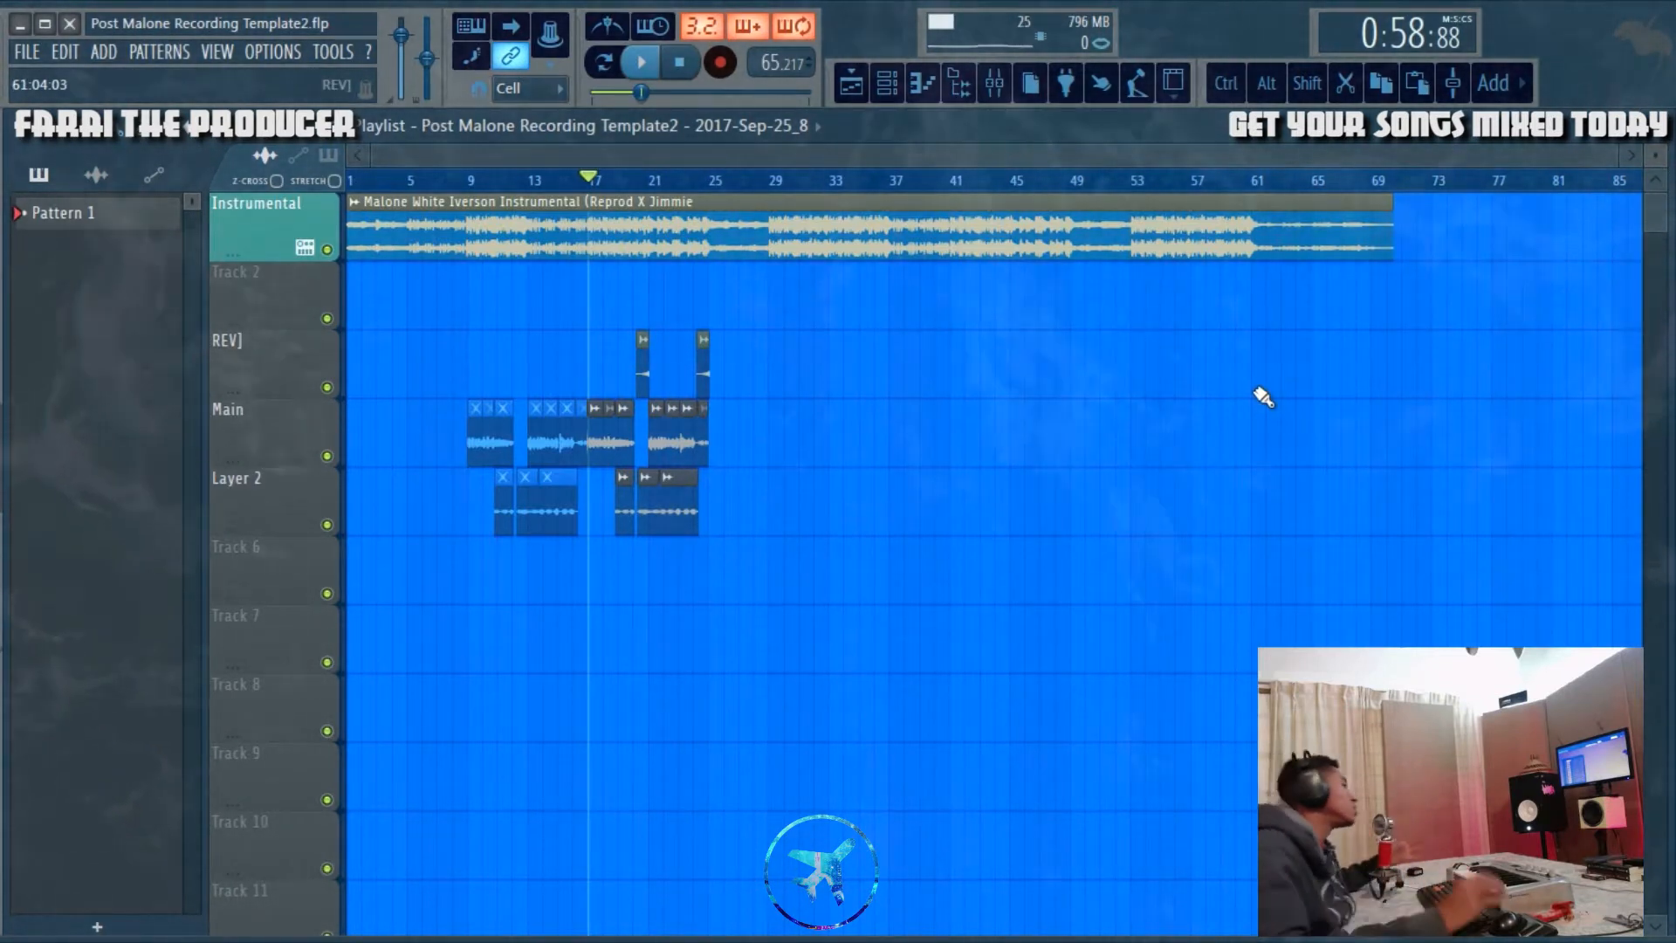
pyautogui.click(1015, 92)
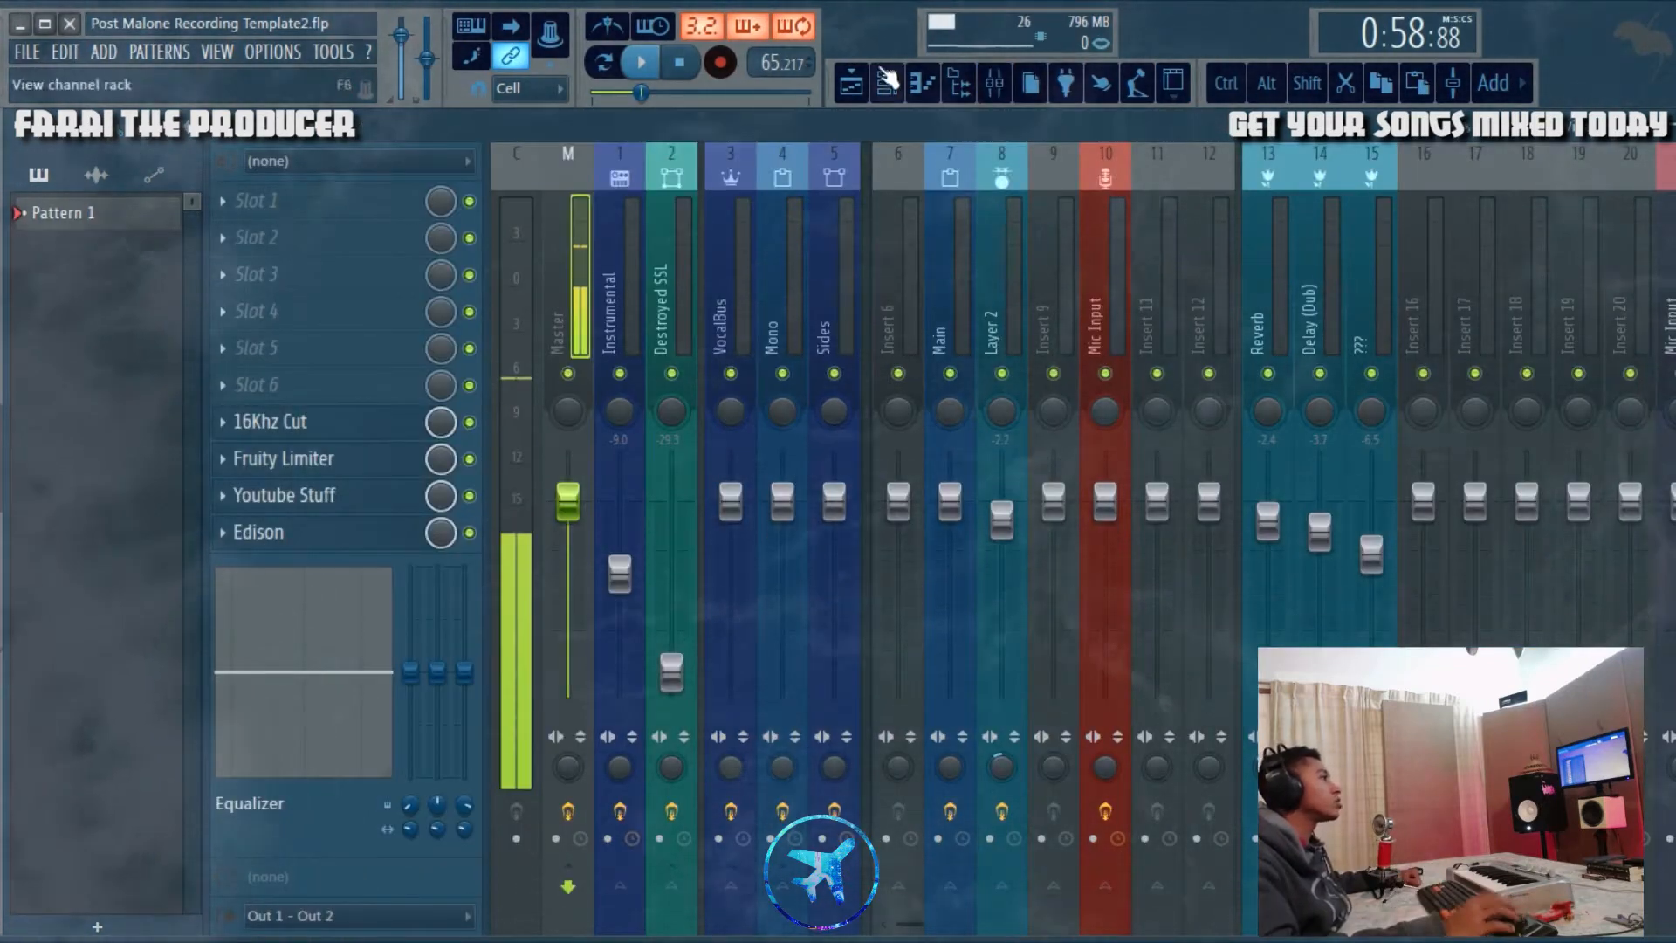
pyautogui.click(872, 95)
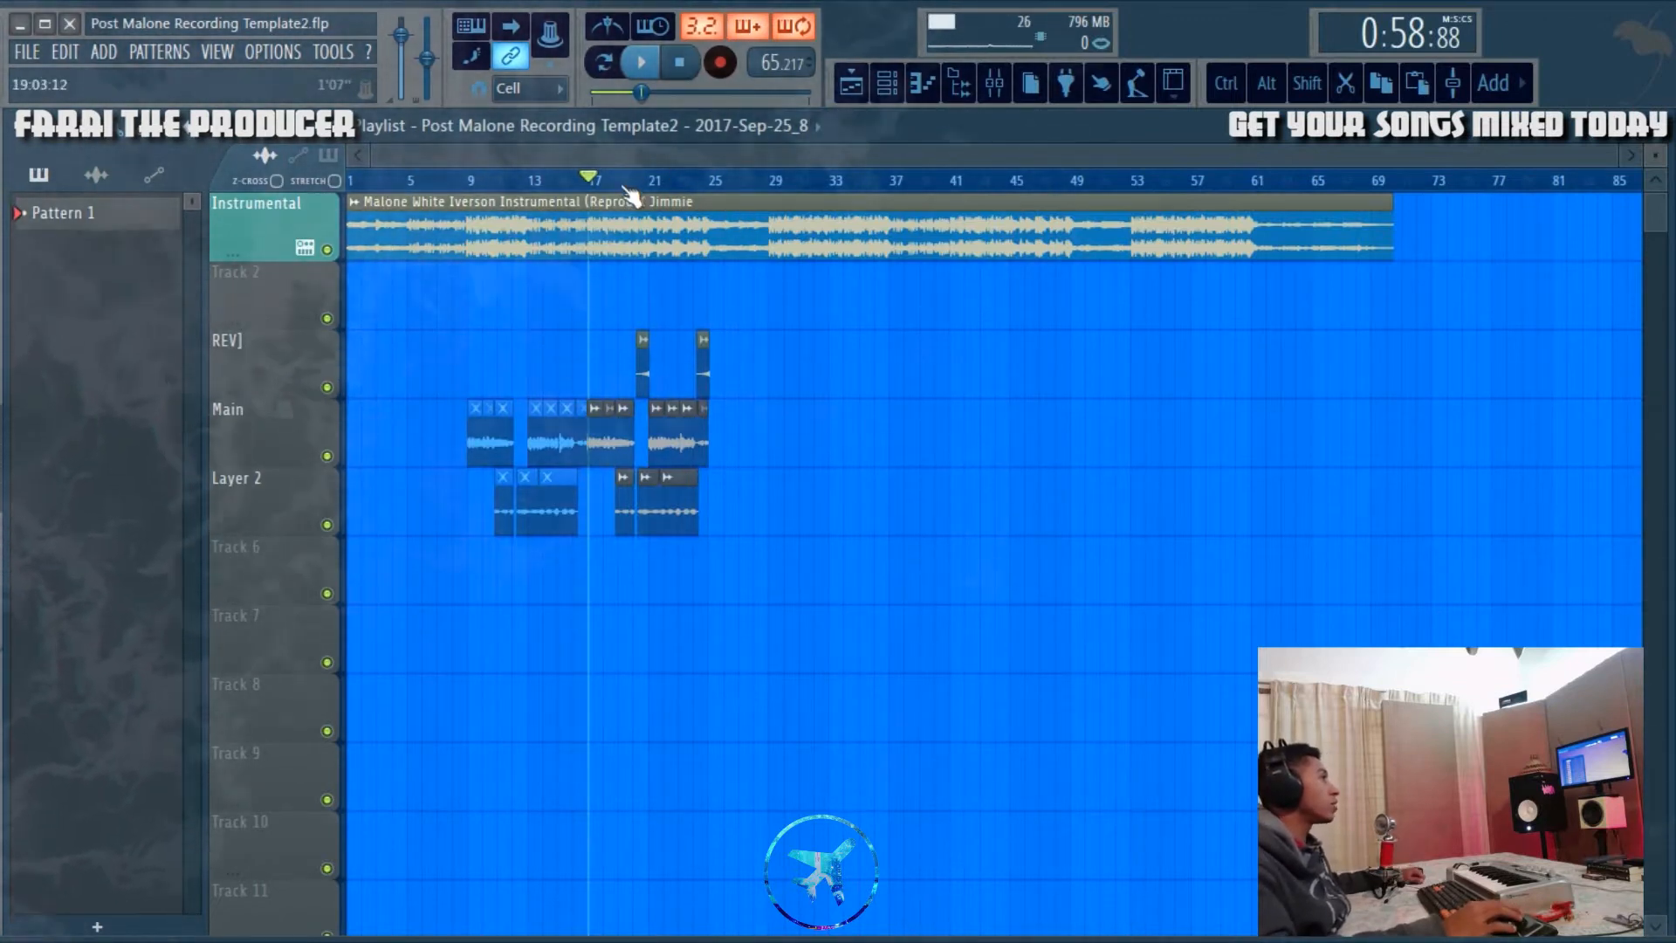
pyautogui.scroll(4, 625, 187)
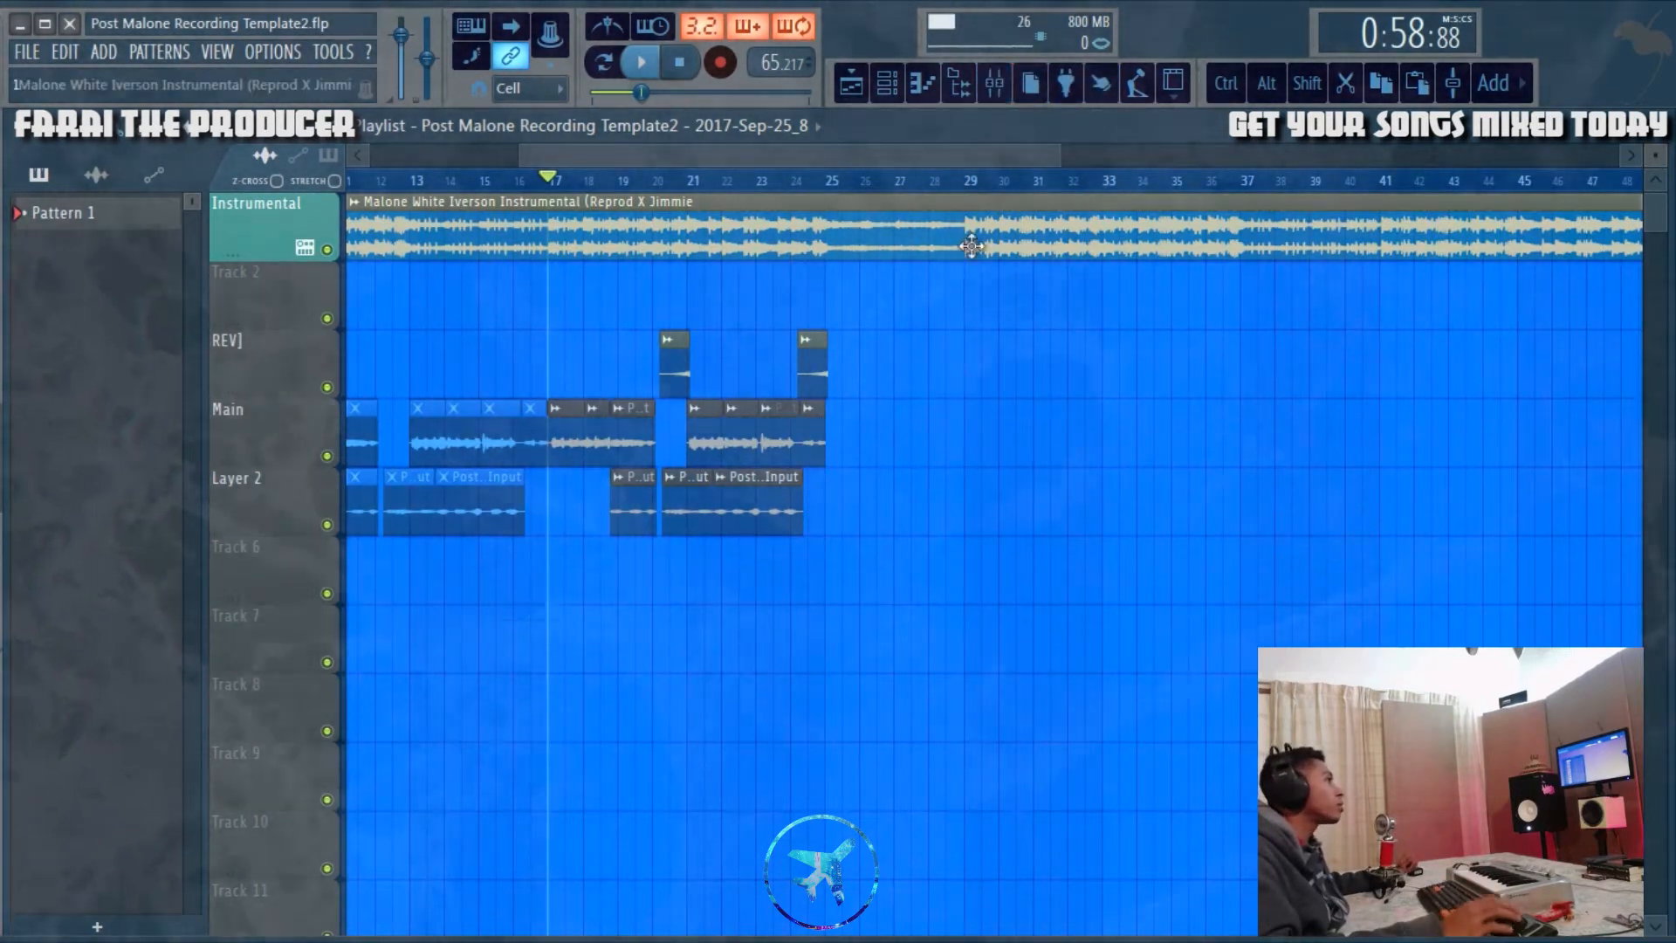
# Step: Inspect the Pitcher key, scale and speed settings on the Main vocal mixer track, and close the plugin
pyautogui.click(1006, 97)
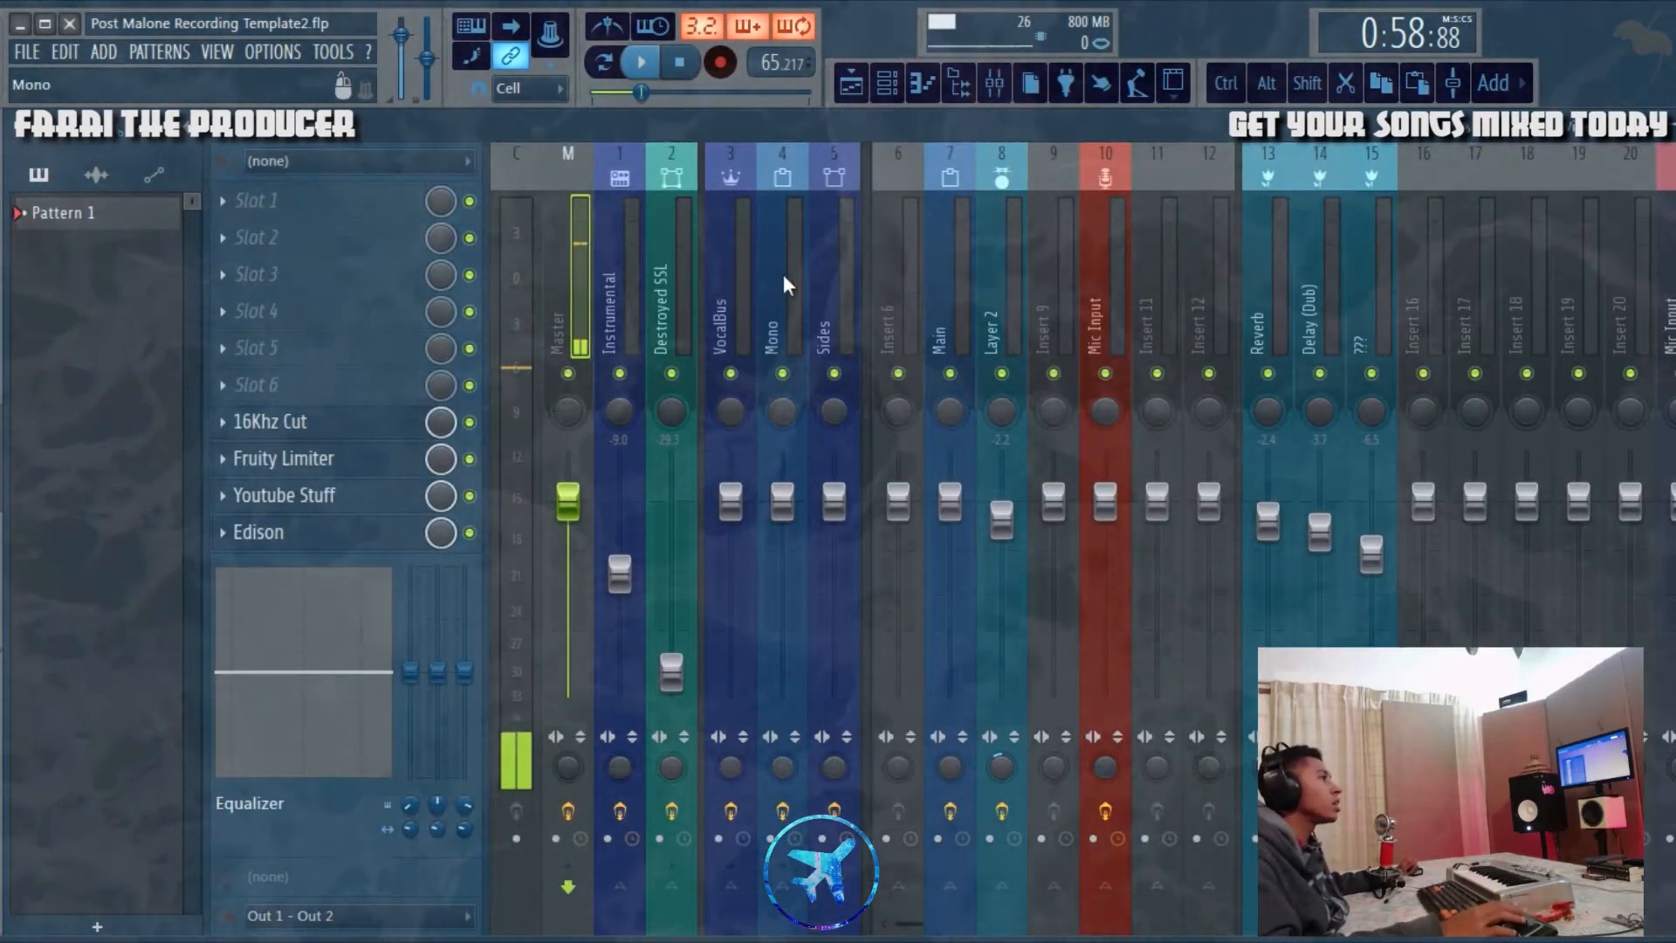
pyautogui.click(954, 306)
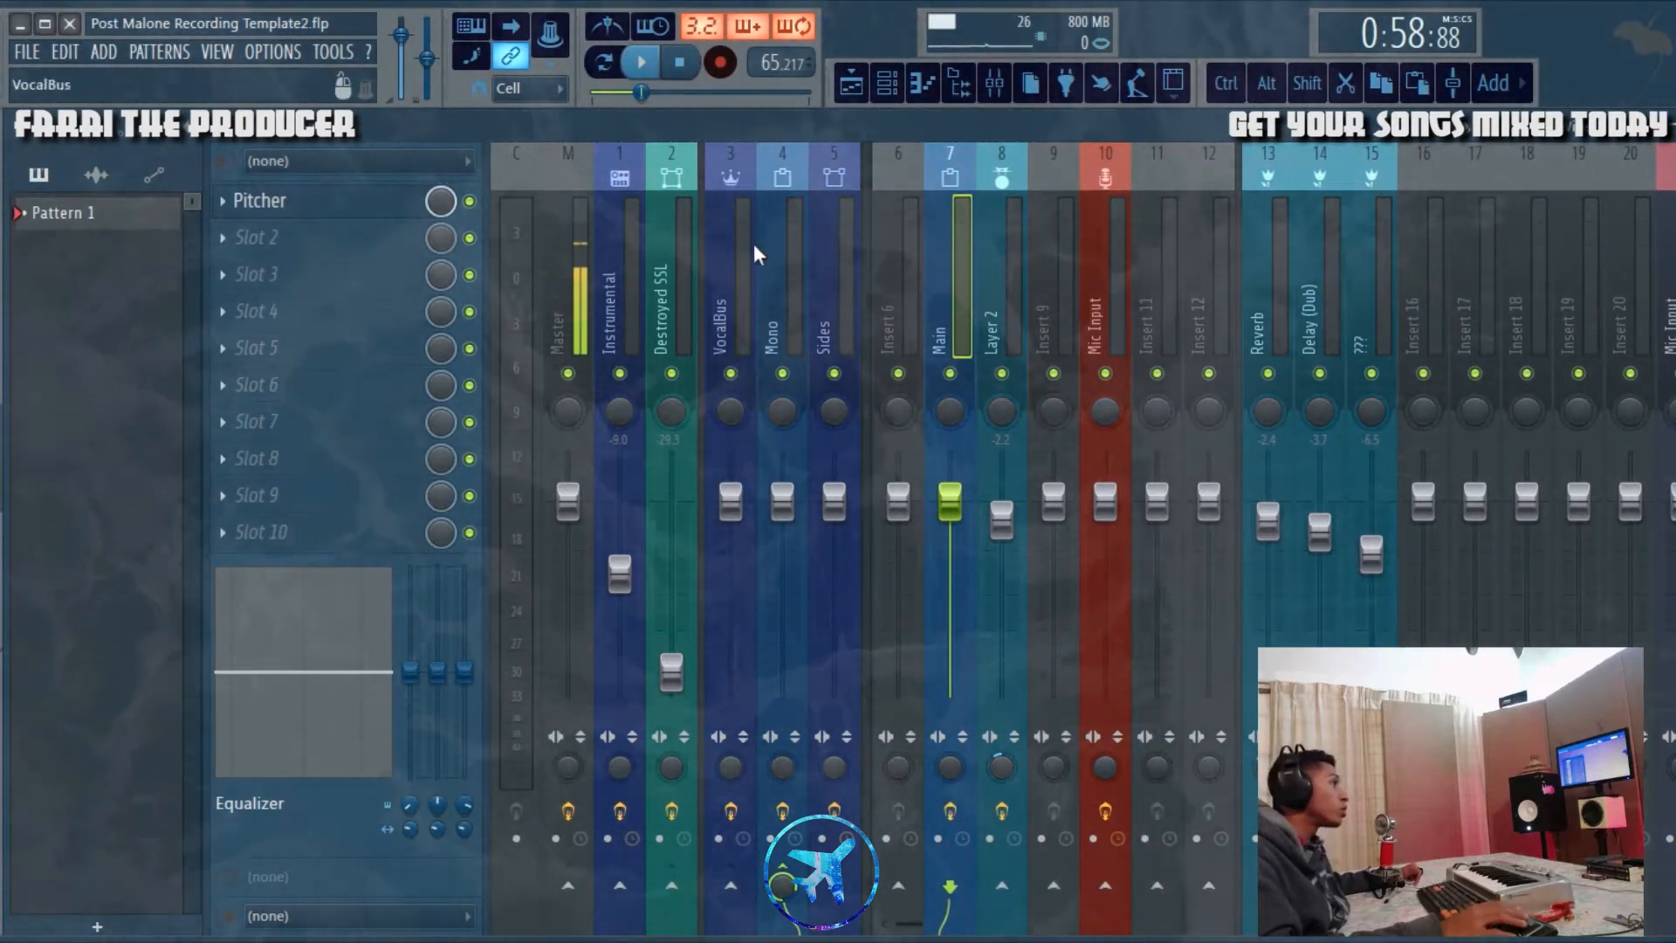
pyautogui.click(262, 202)
pyautogui.moveTo(858, 302); pyautogui.dragTo(877, 328)
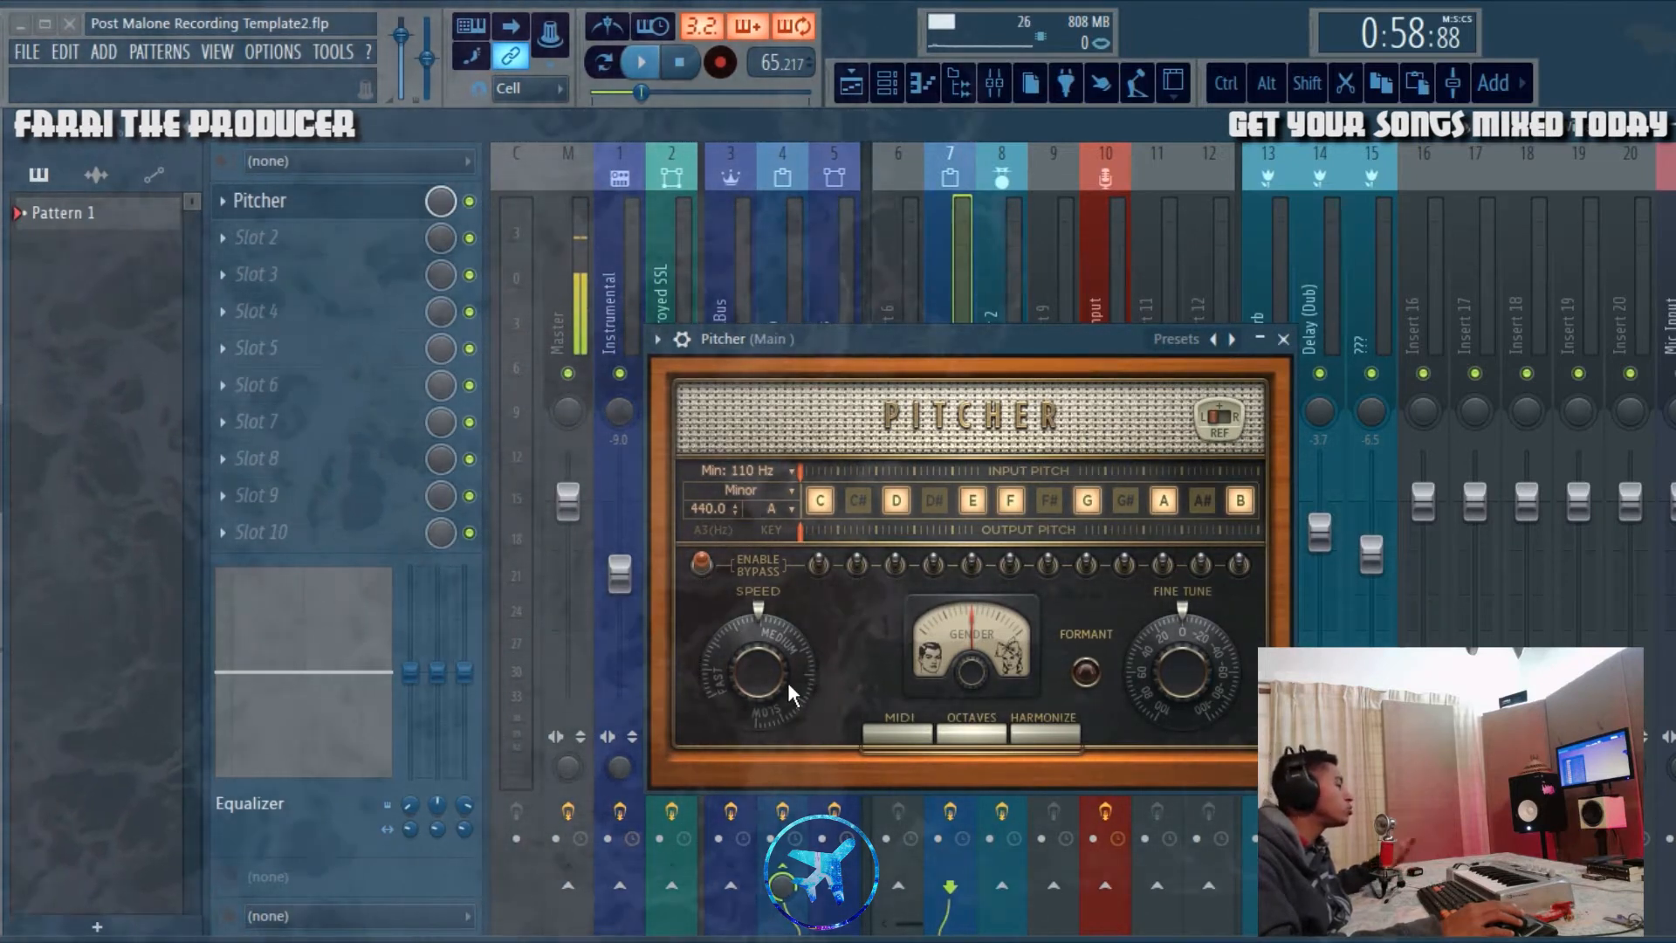
pyautogui.moveTo(788, 683); pyautogui.dragTo(787, 679)
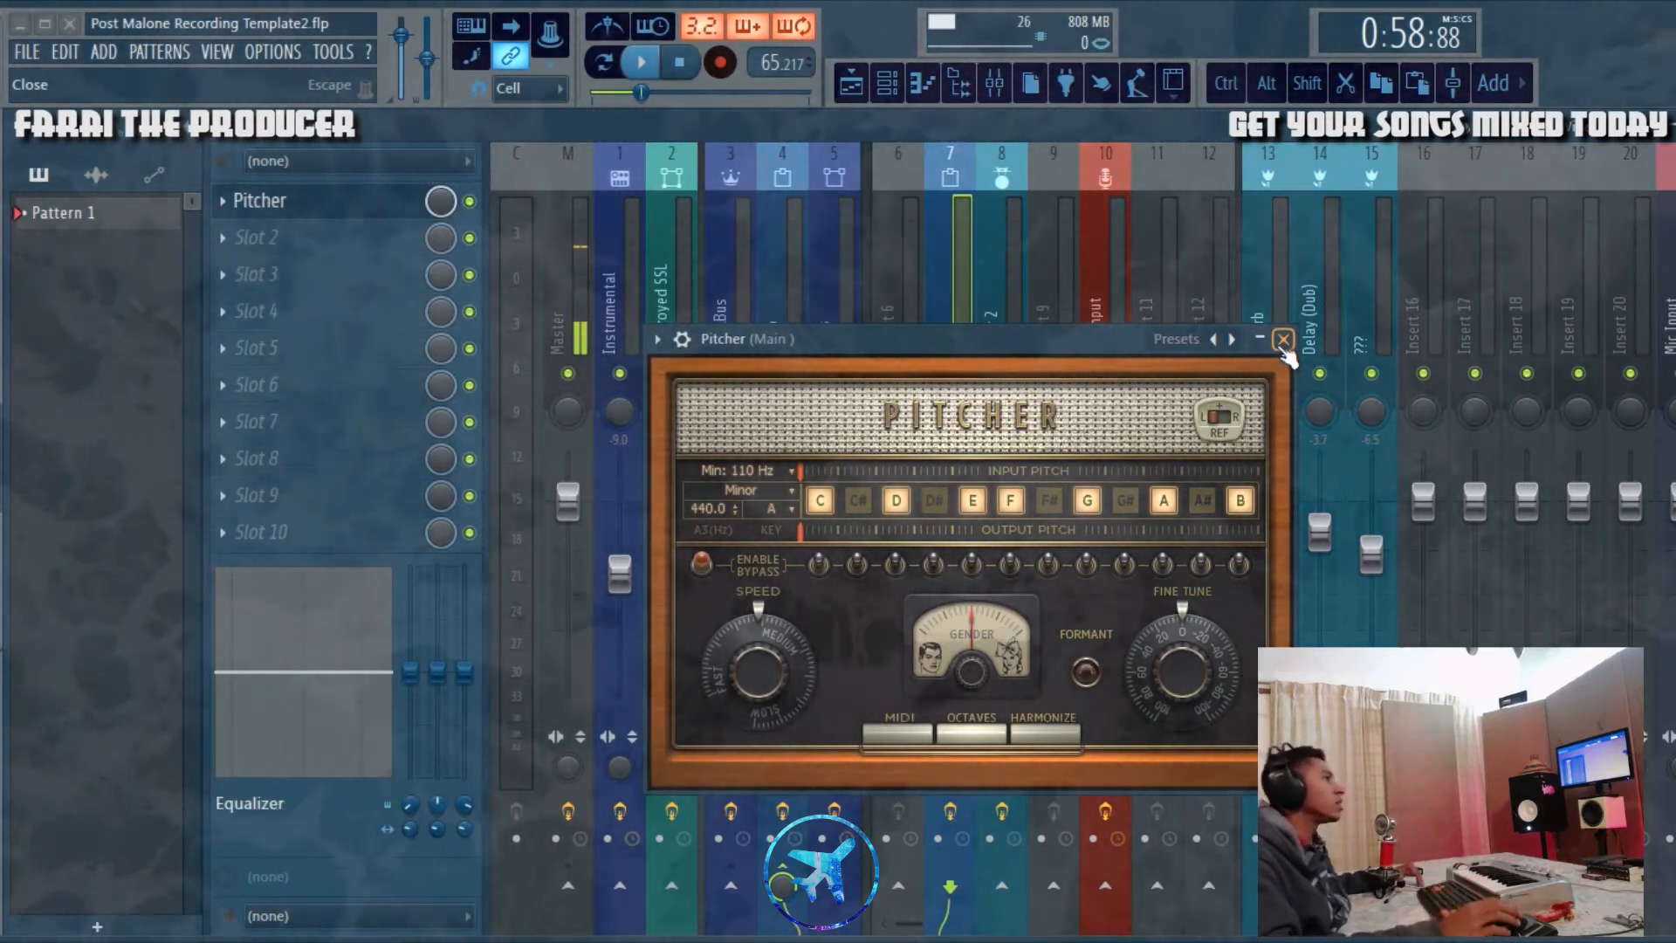
pyautogui.click(1283, 341)
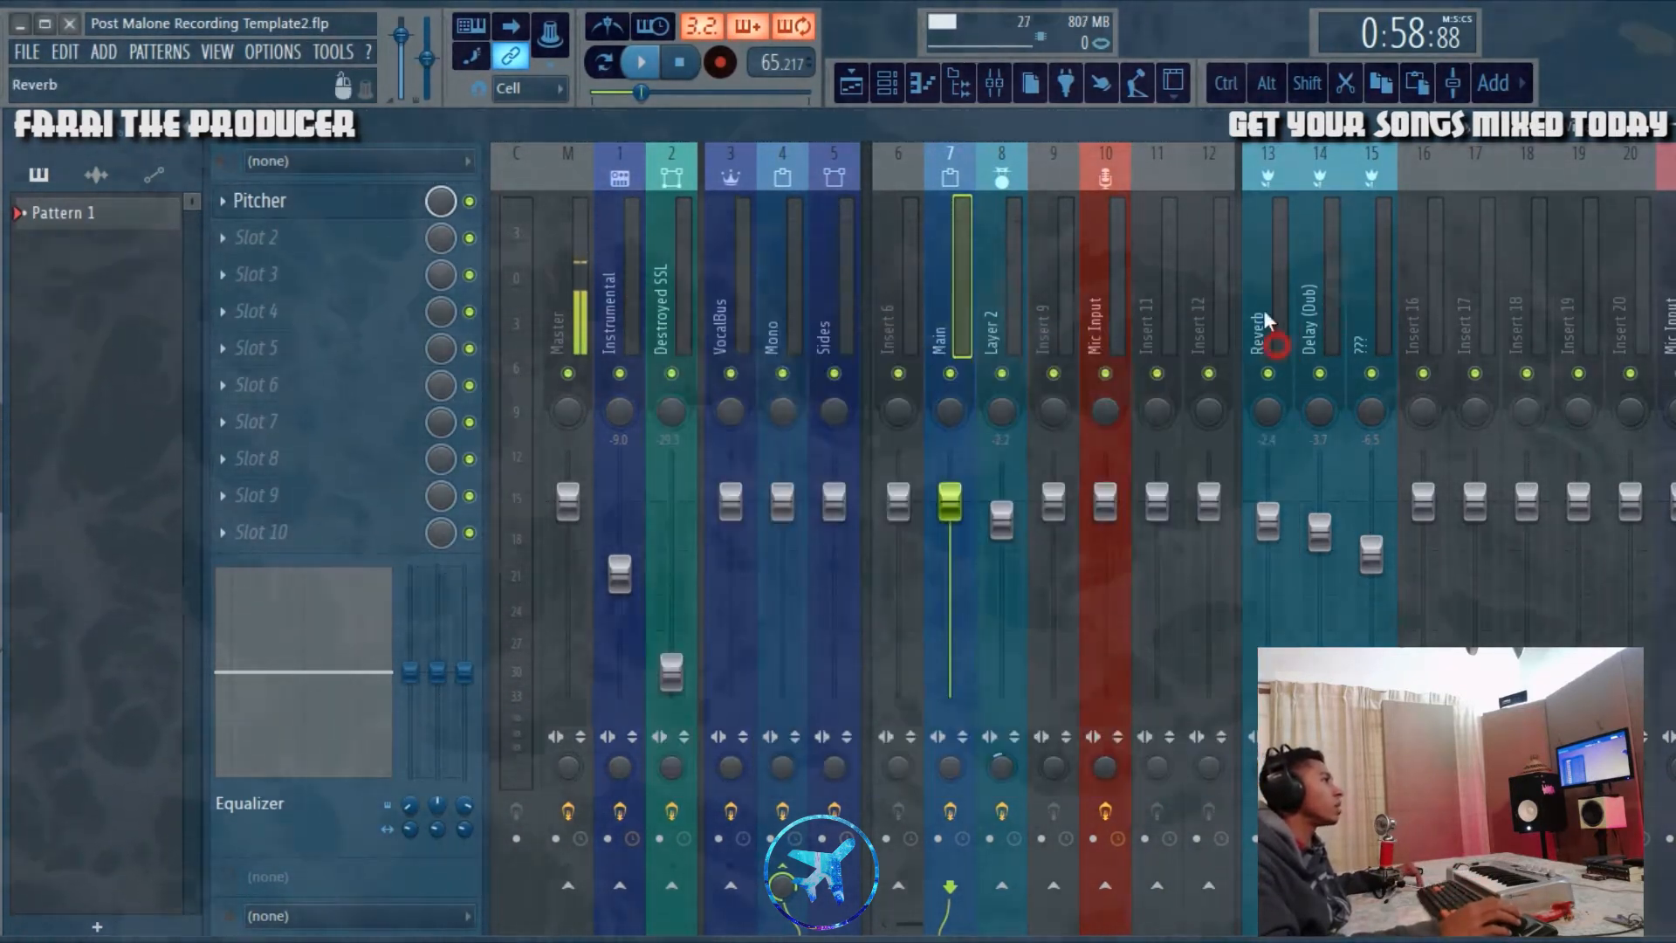
pyautogui.click(851, 84)
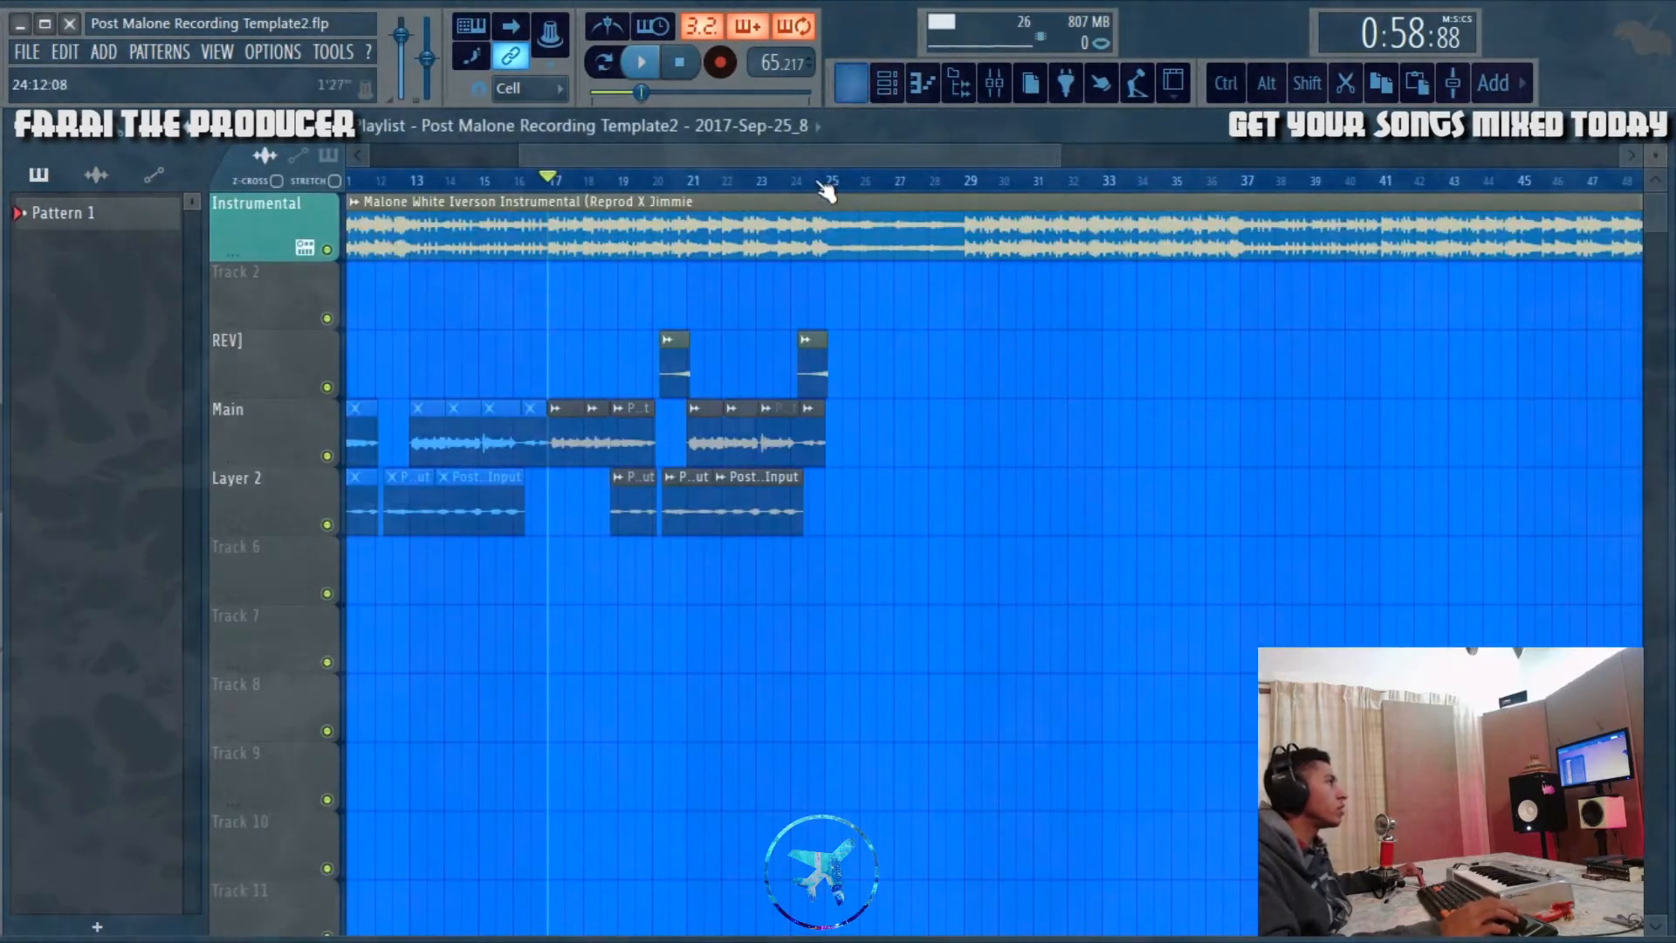
pyautogui.moveTo(787, 154); pyautogui.dragTo(742, 154)
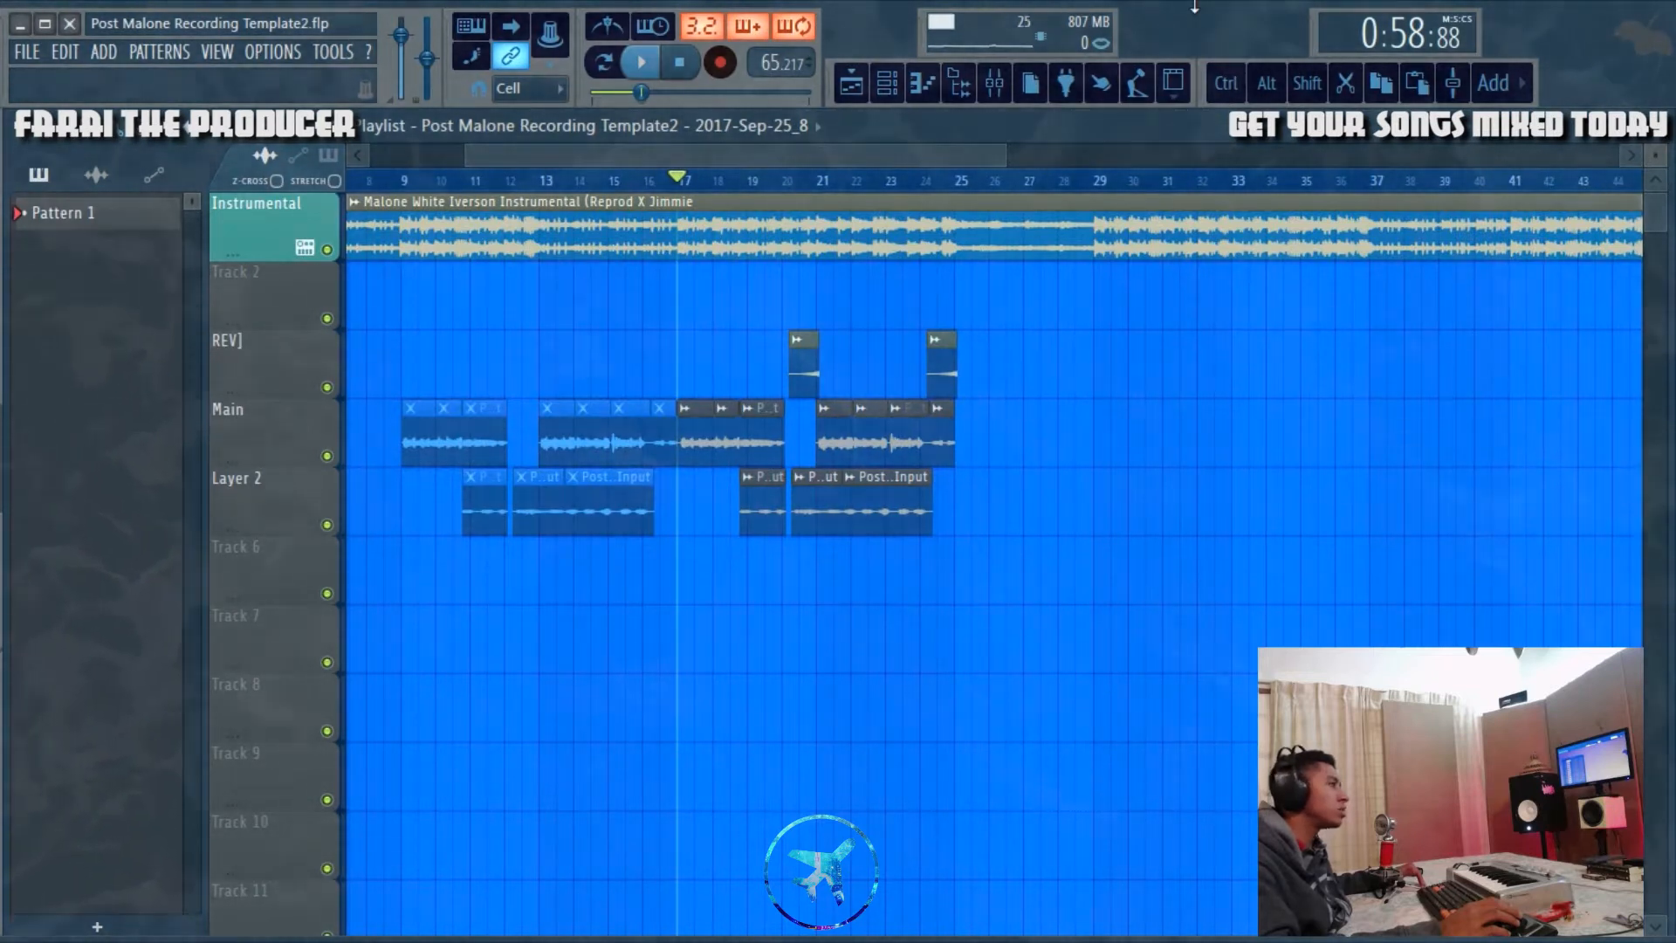
pyautogui.moveTo(926, 150); pyautogui.dragTo(997, 139)
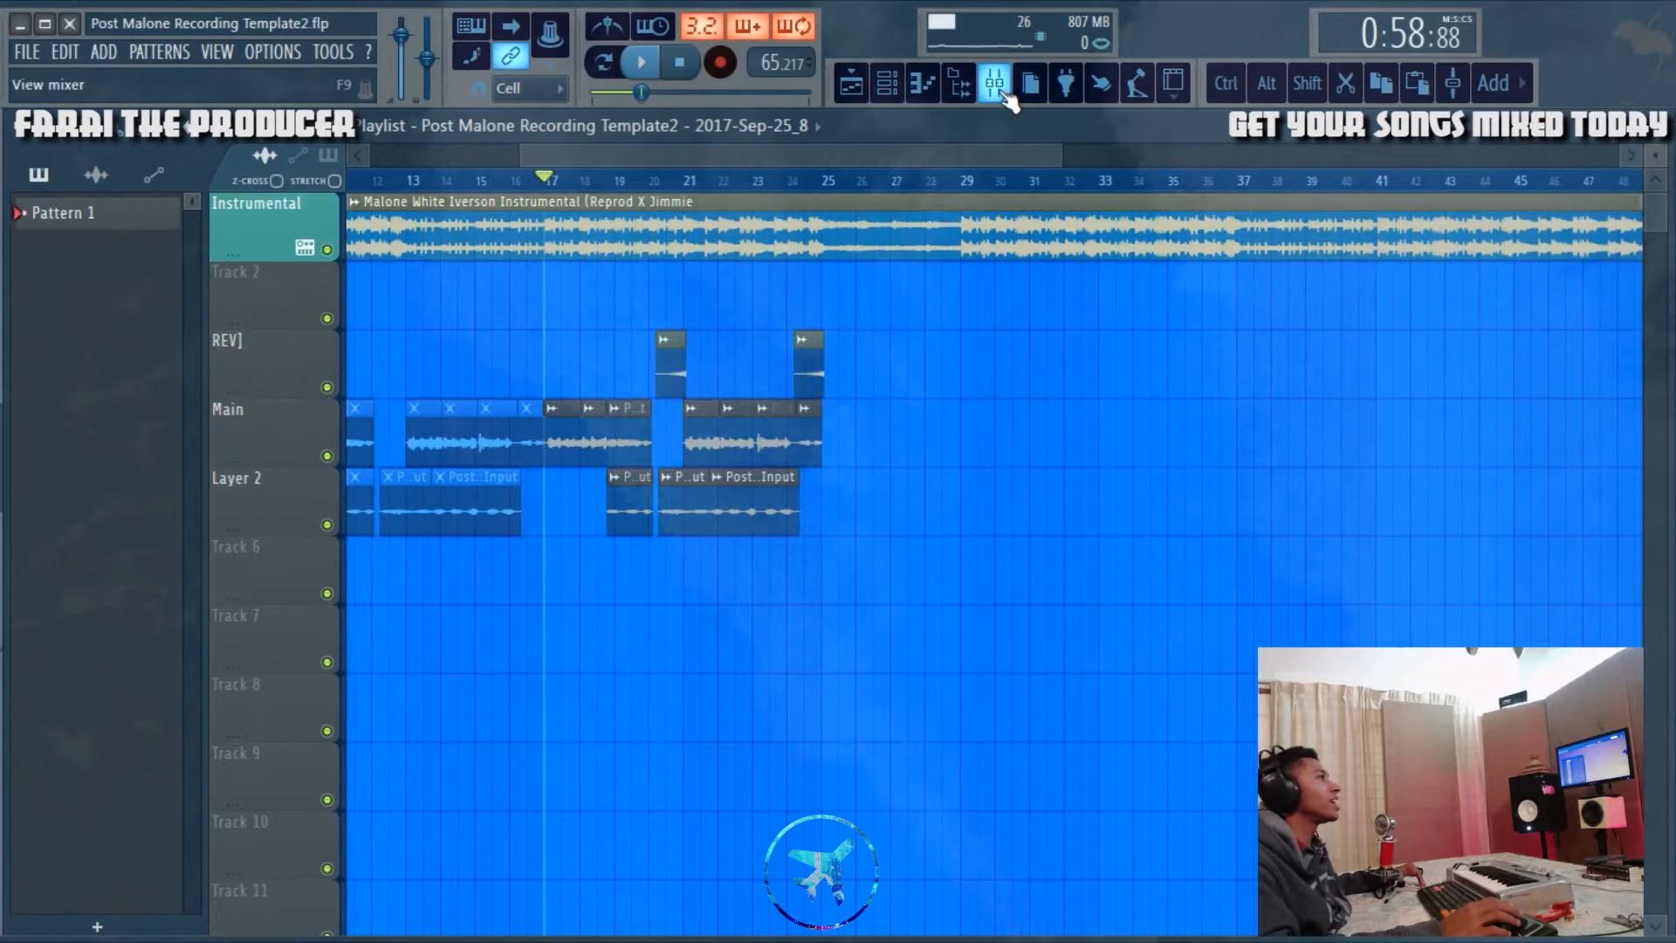
# Step: Examine the low, mid and high band settings of the Fruity DeEsser on the Mono mixer track
pyautogui.click(1006, 94)
pyautogui.click(777, 288)
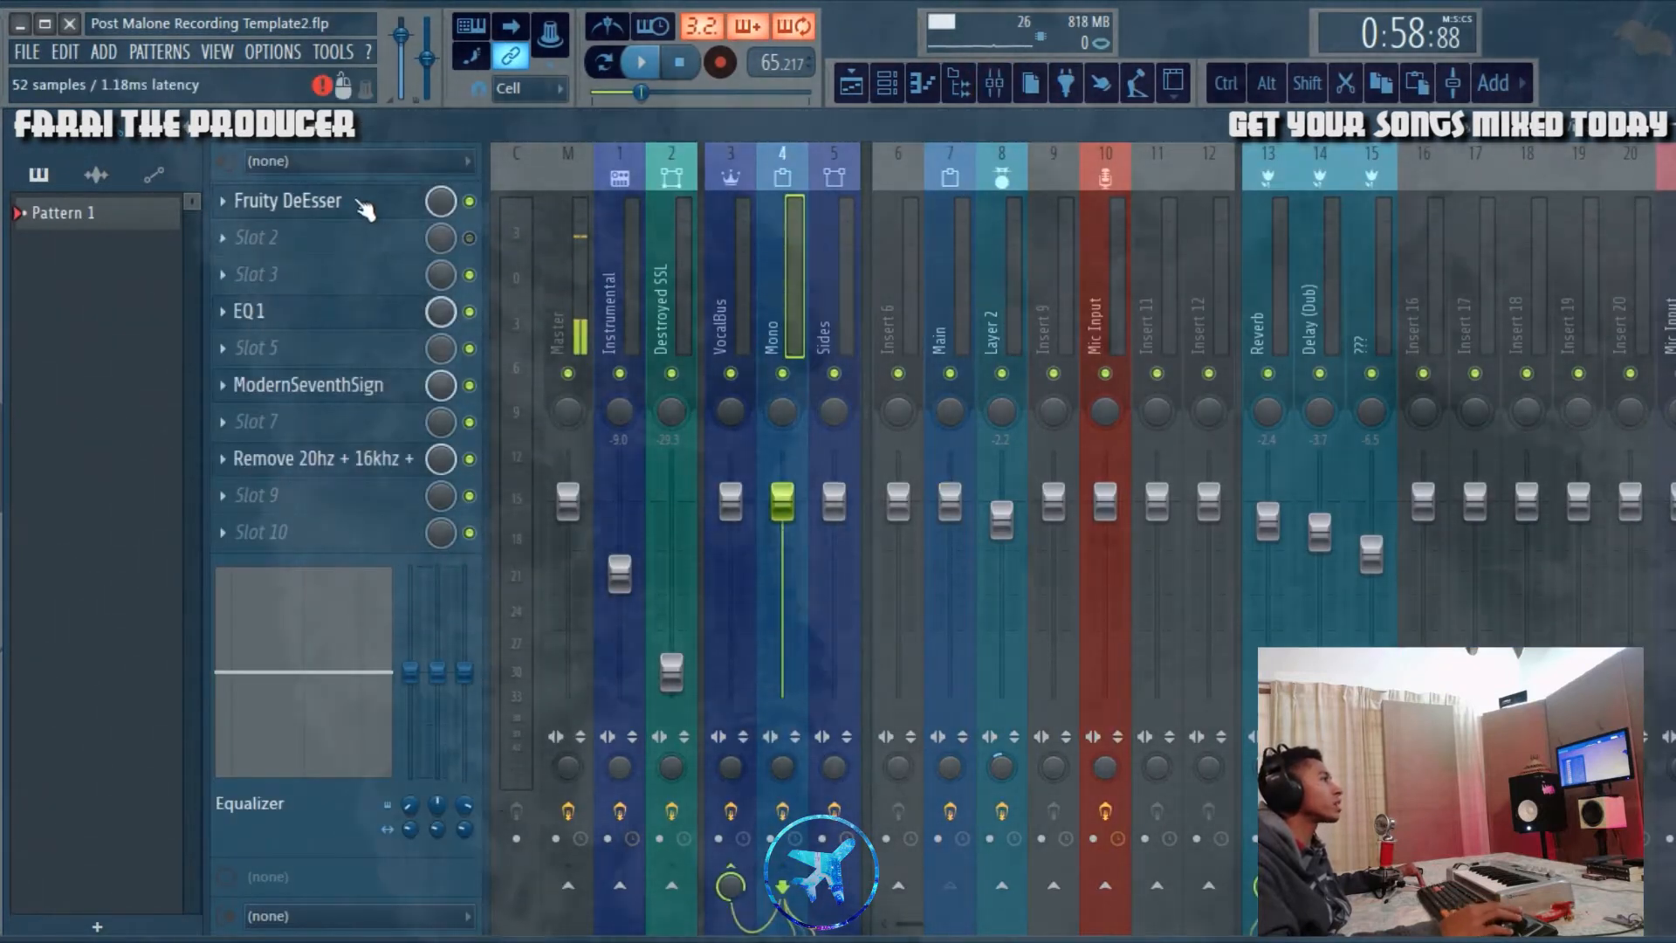
pyautogui.click(364, 210)
pyautogui.moveTo(964, 564); pyautogui.dragTo(955, 480)
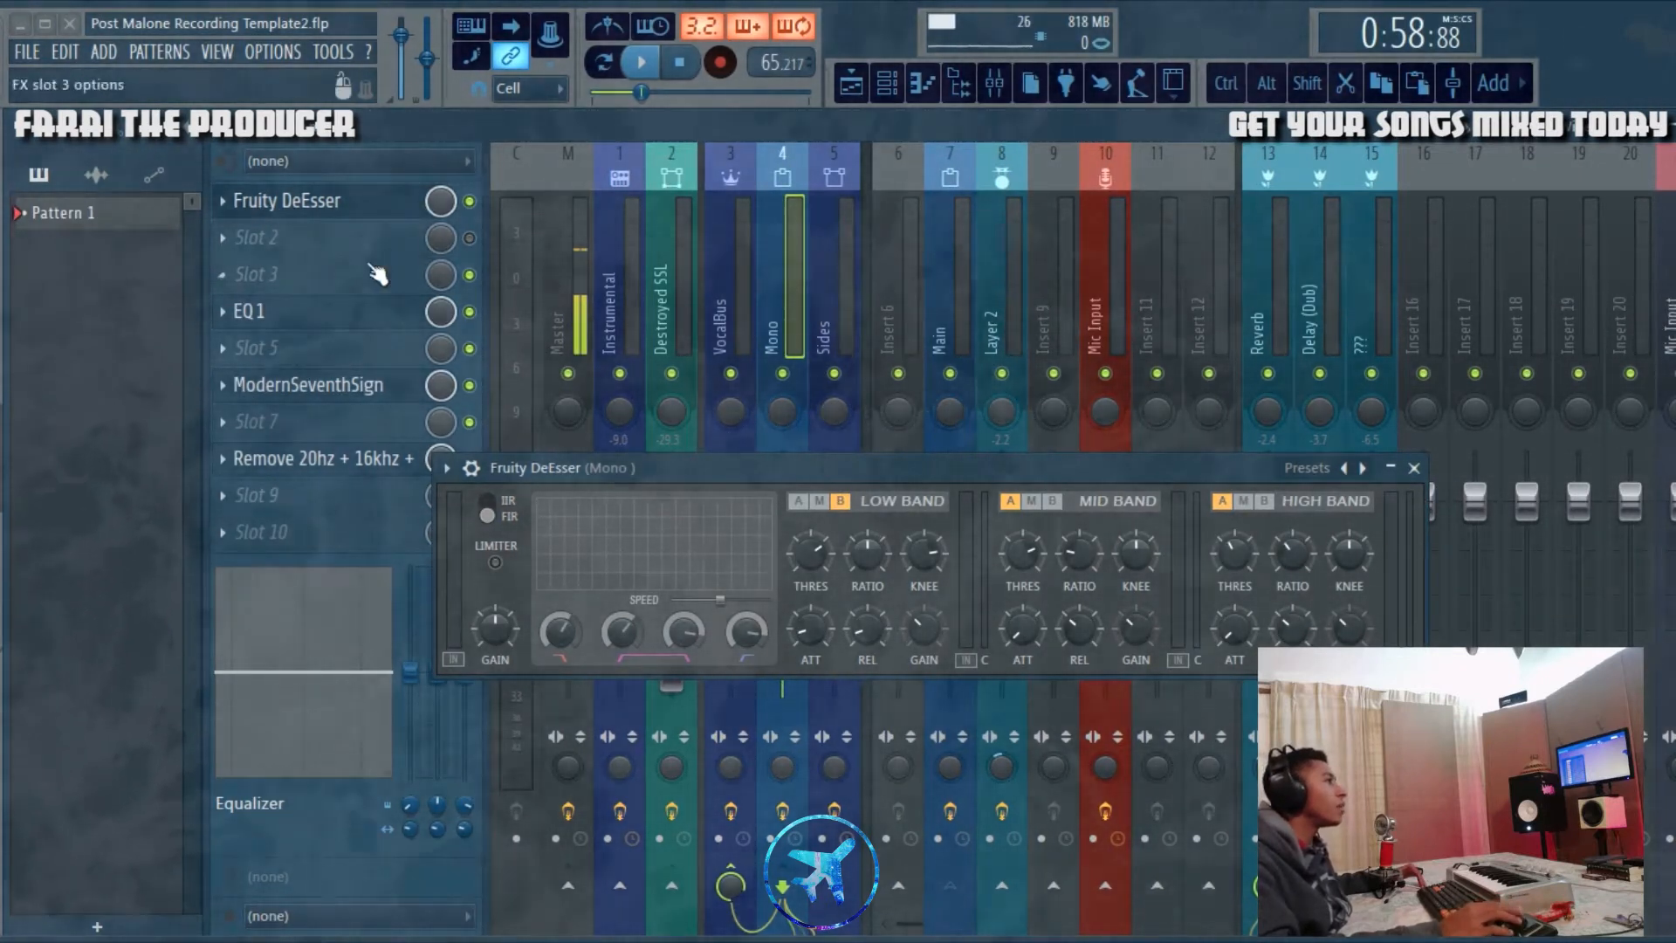
pyautogui.click(1414, 468)
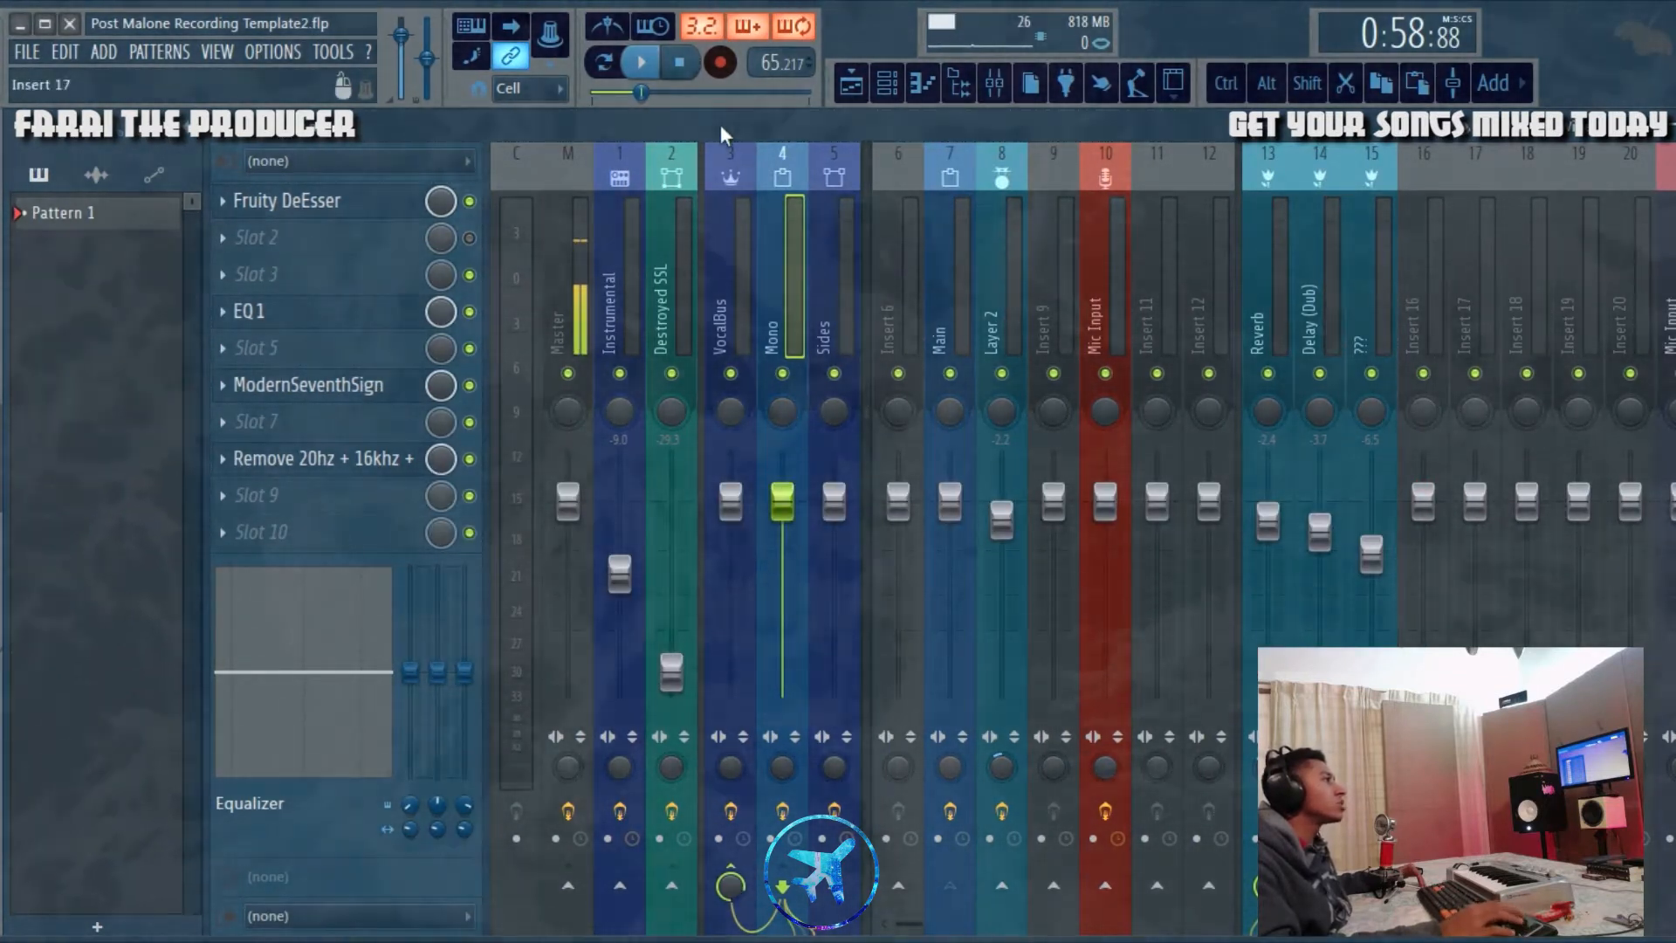
# Step: Play the song with the Mono track's Fruity DeEsser open to observe how it works, and close it
pyautogui.click(640, 62)
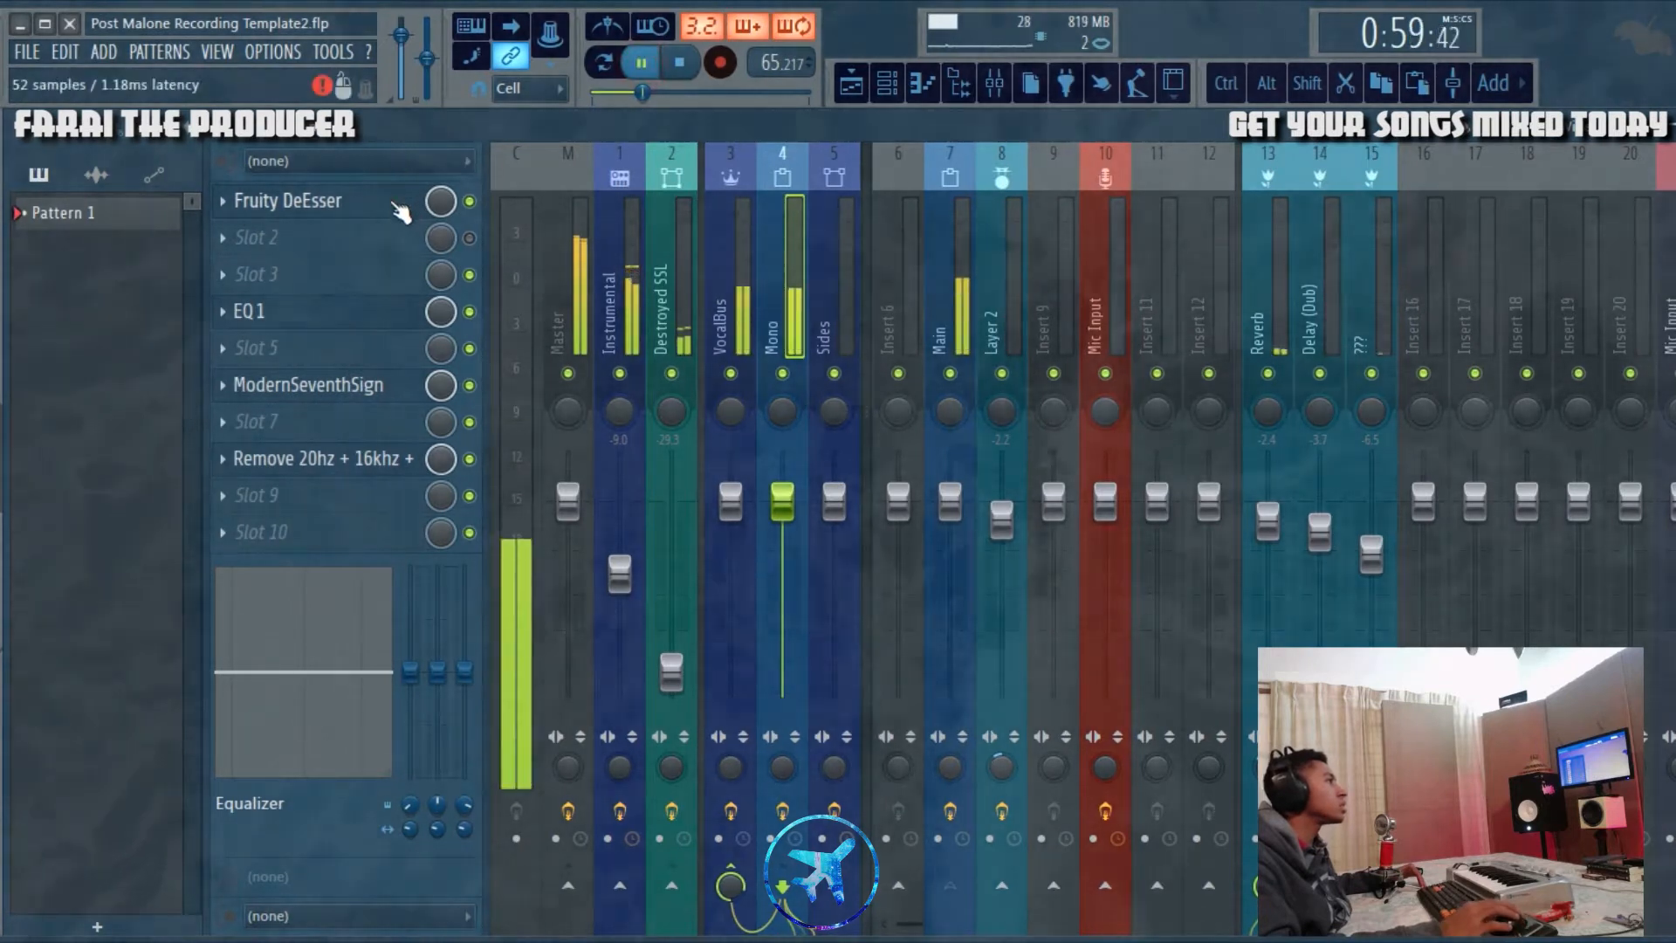
pyautogui.click(397, 206)
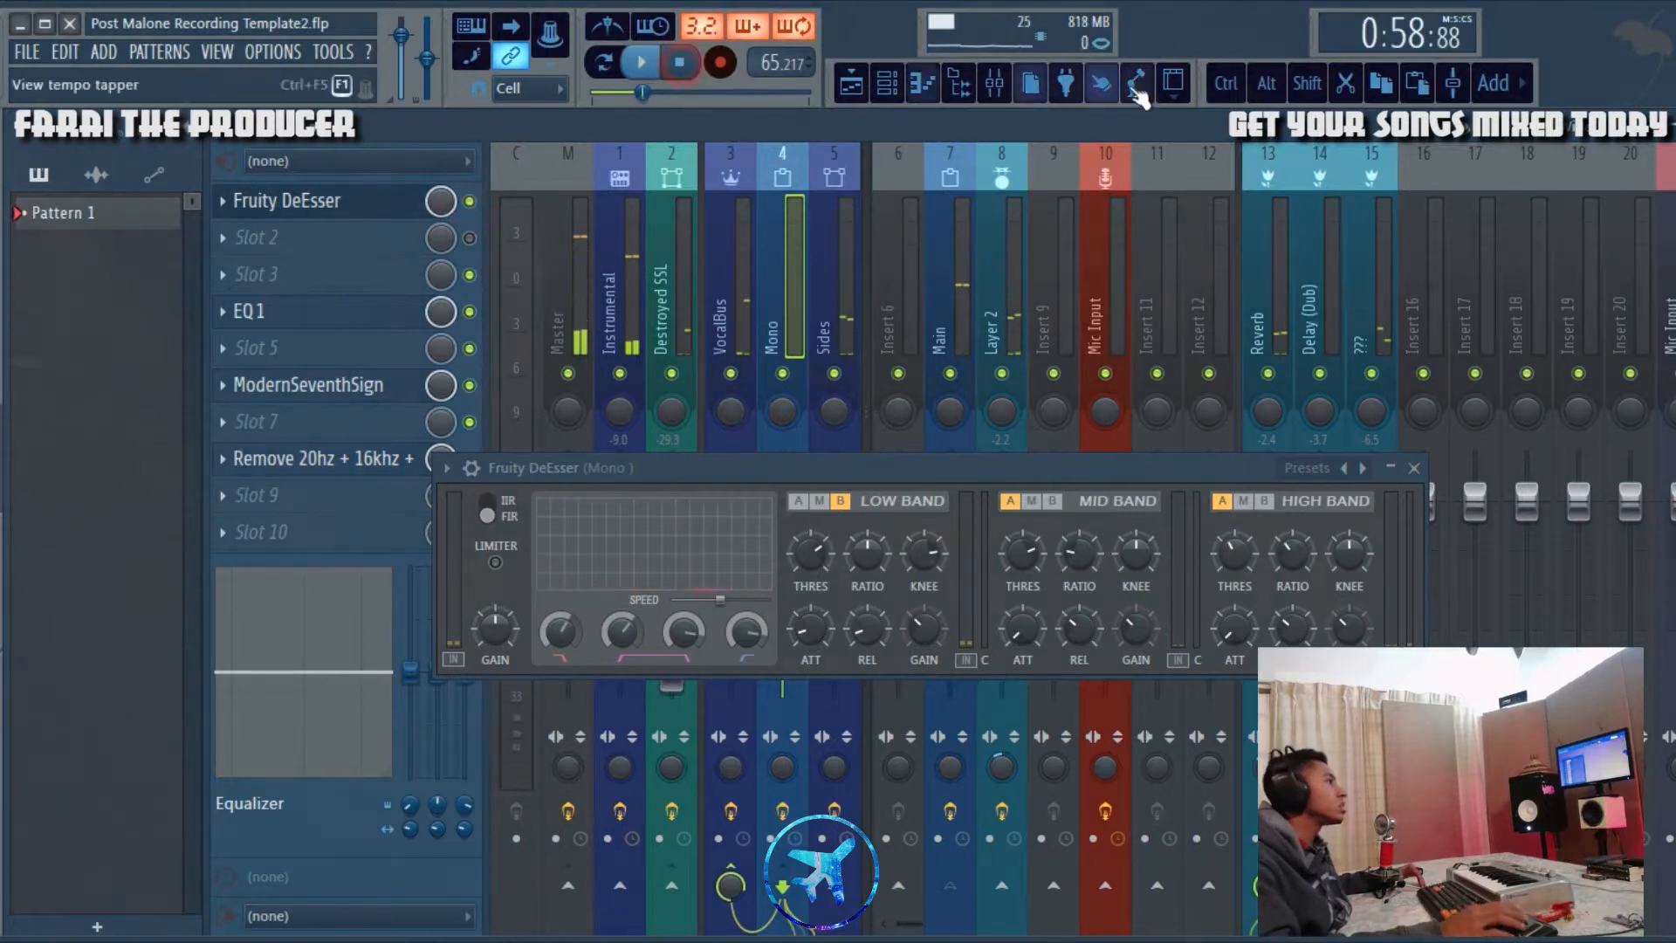
pyautogui.click(1415, 470)
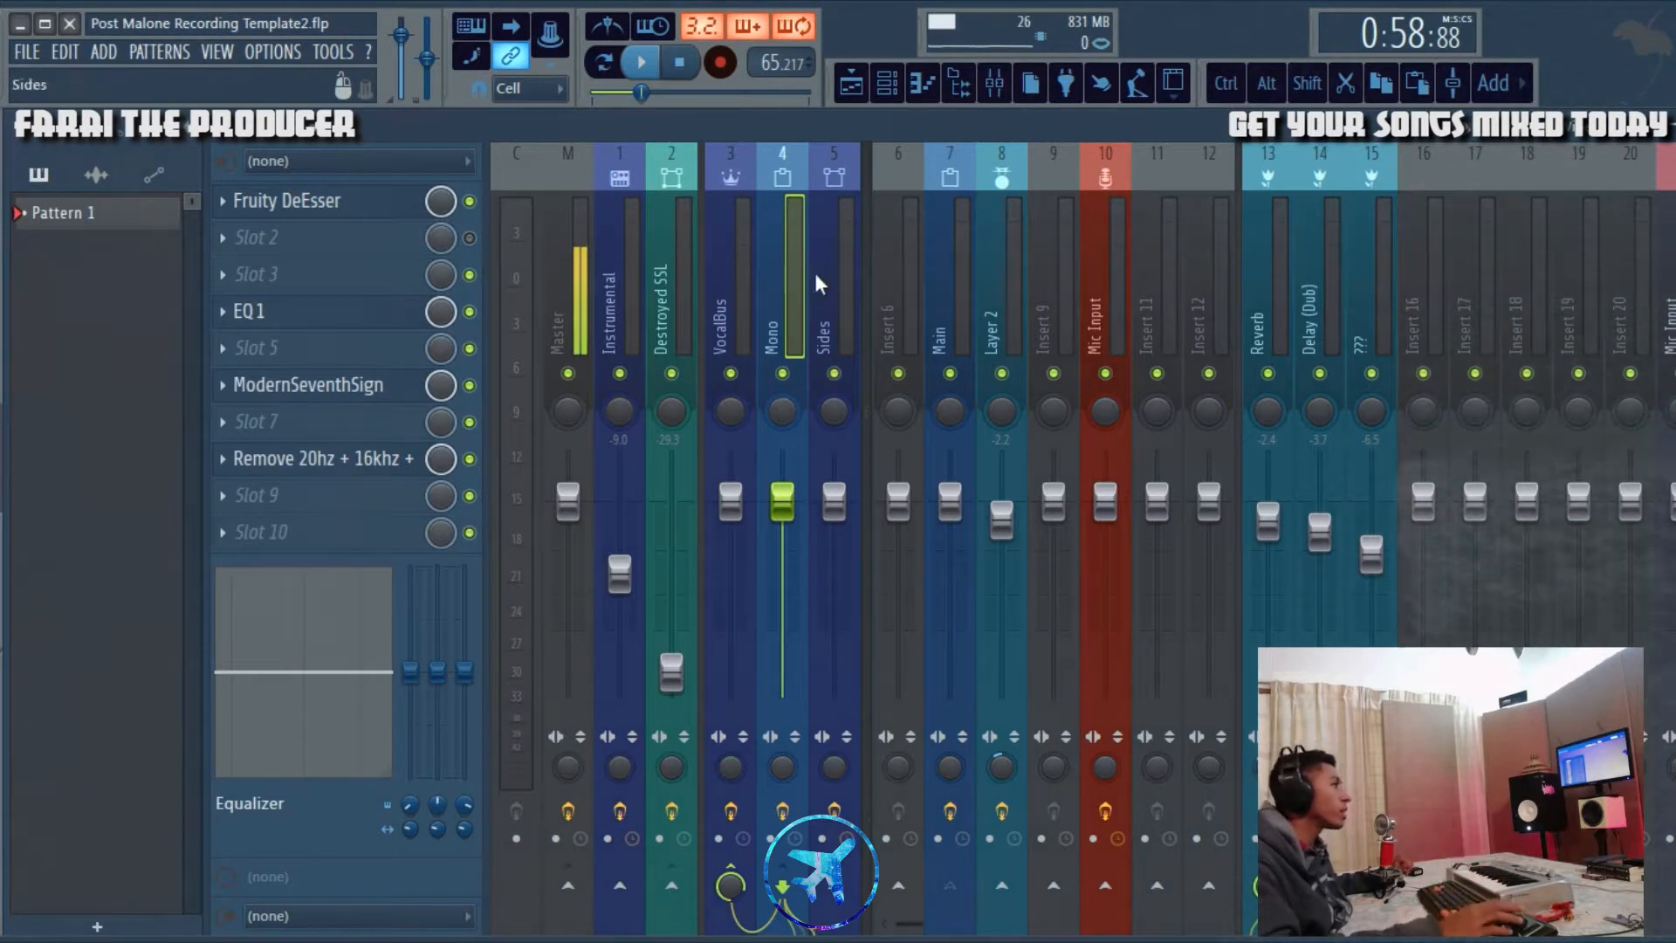
# Step: Review the Mono track's EQ 1 curve and compare the vocal with the equalizer bypassed and enabled during playback
pyautogui.click(265, 324)
pyautogui.moveTo(838, 142); pyautogui.dragTo(953, 308)
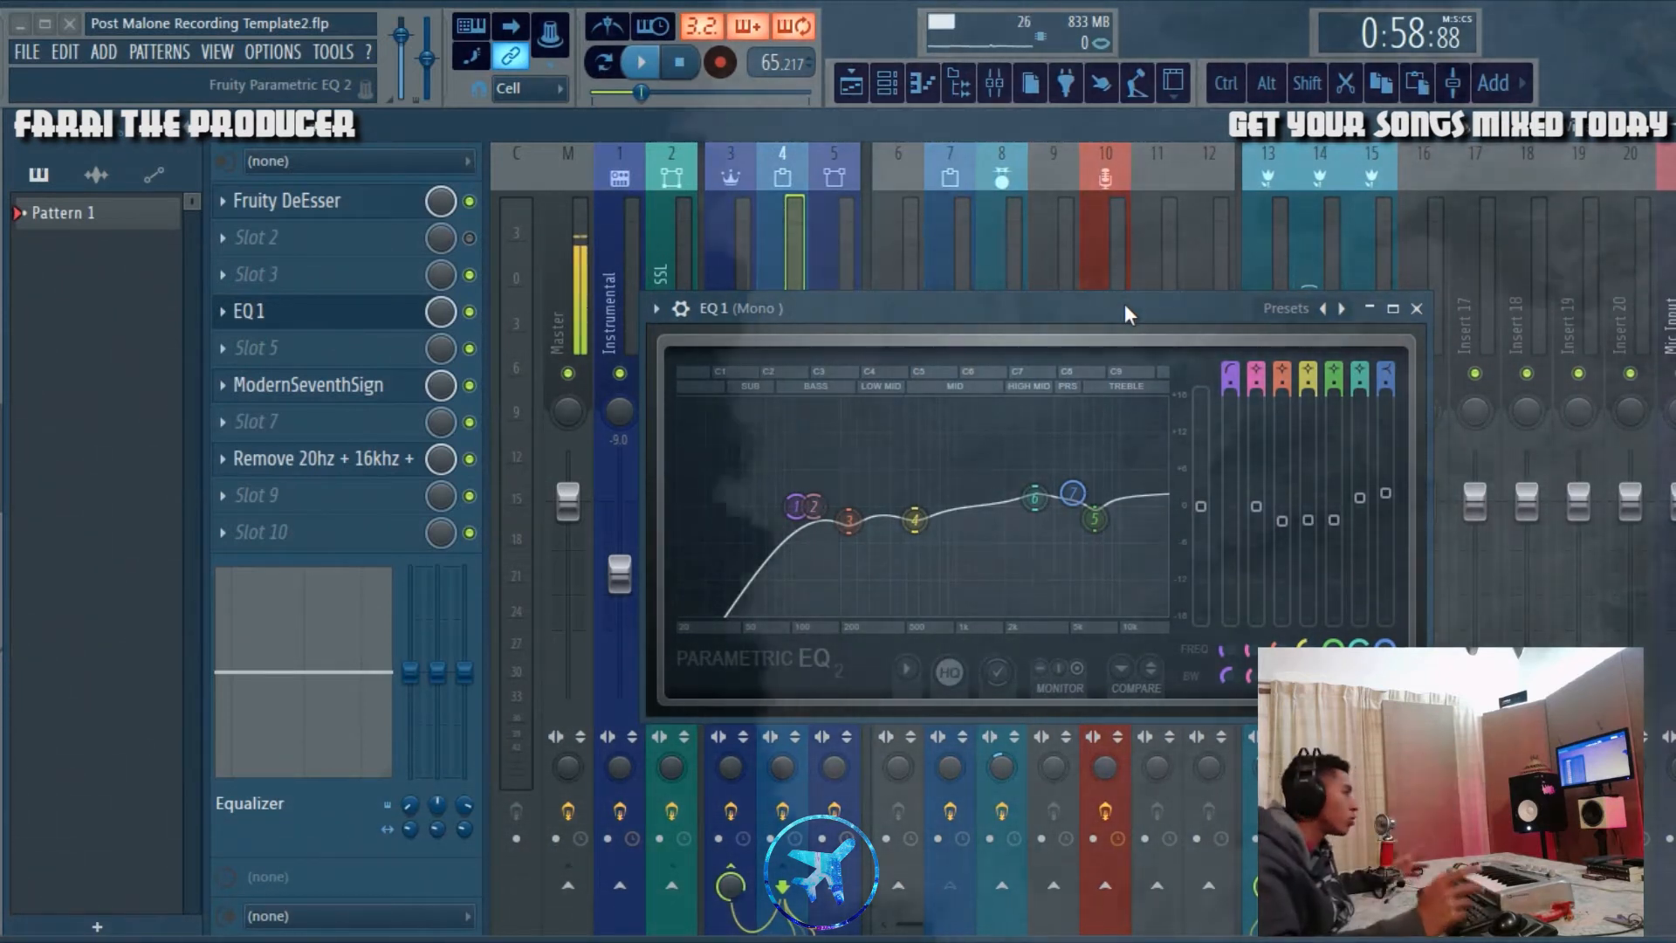
pyautogui.moveTo(1094, 307); pyautogui.dragTo(1106, 268)
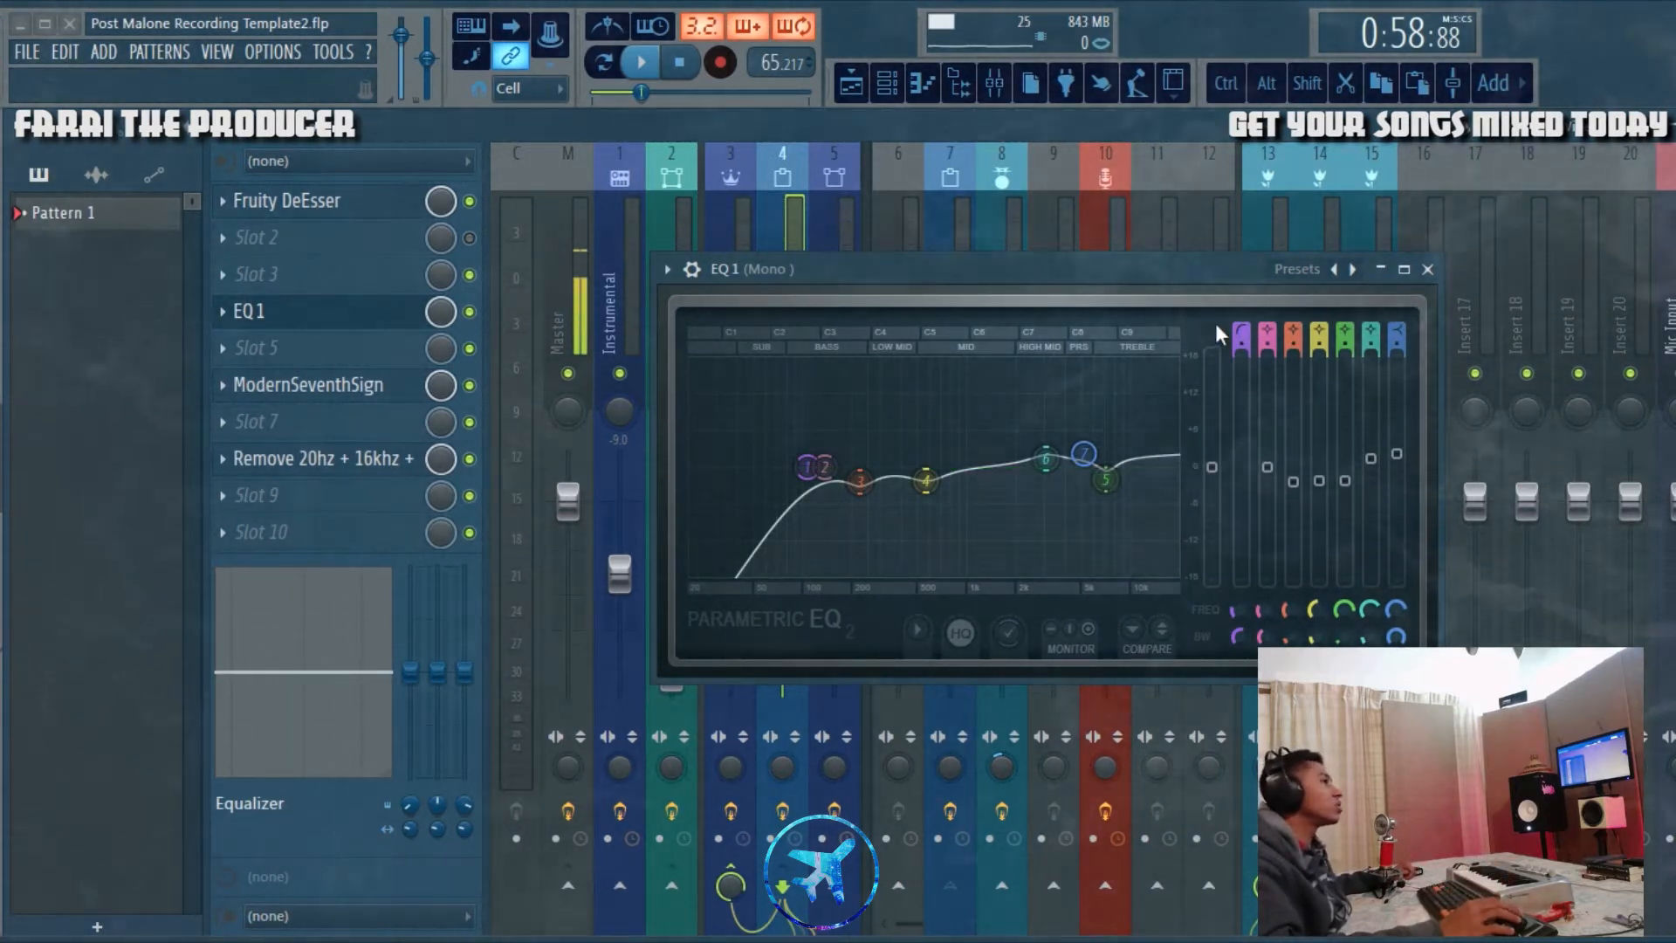
pyautogui.click(642, 62)
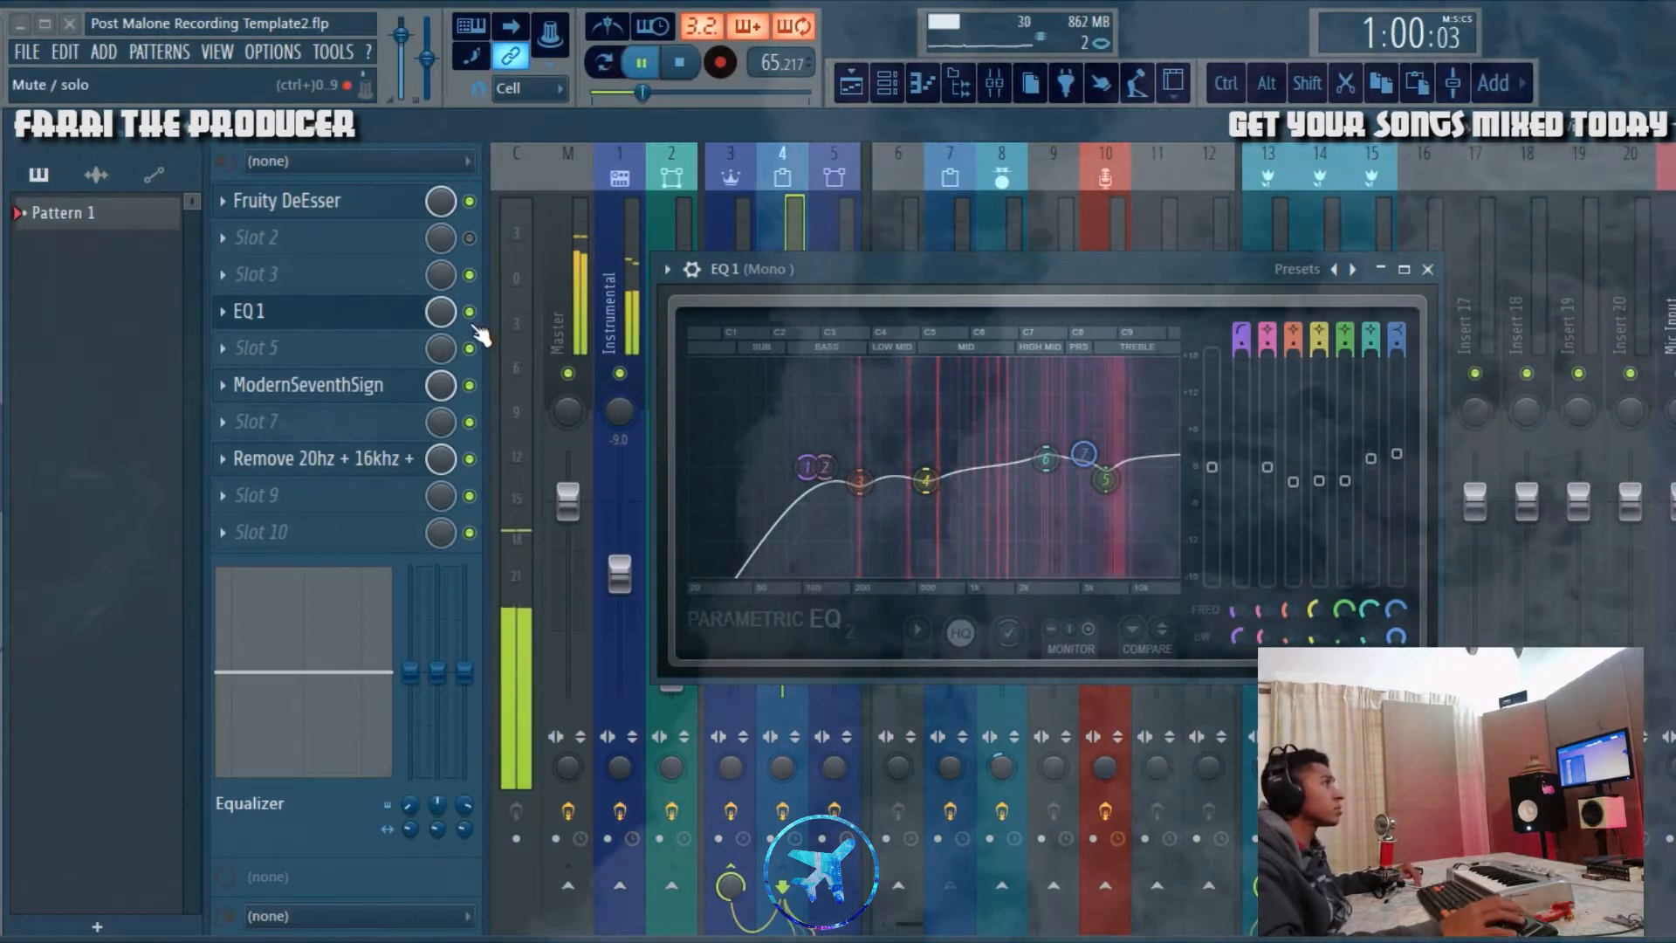
pyautogui.click(471, 313)
pyautogui.click(469, 312)
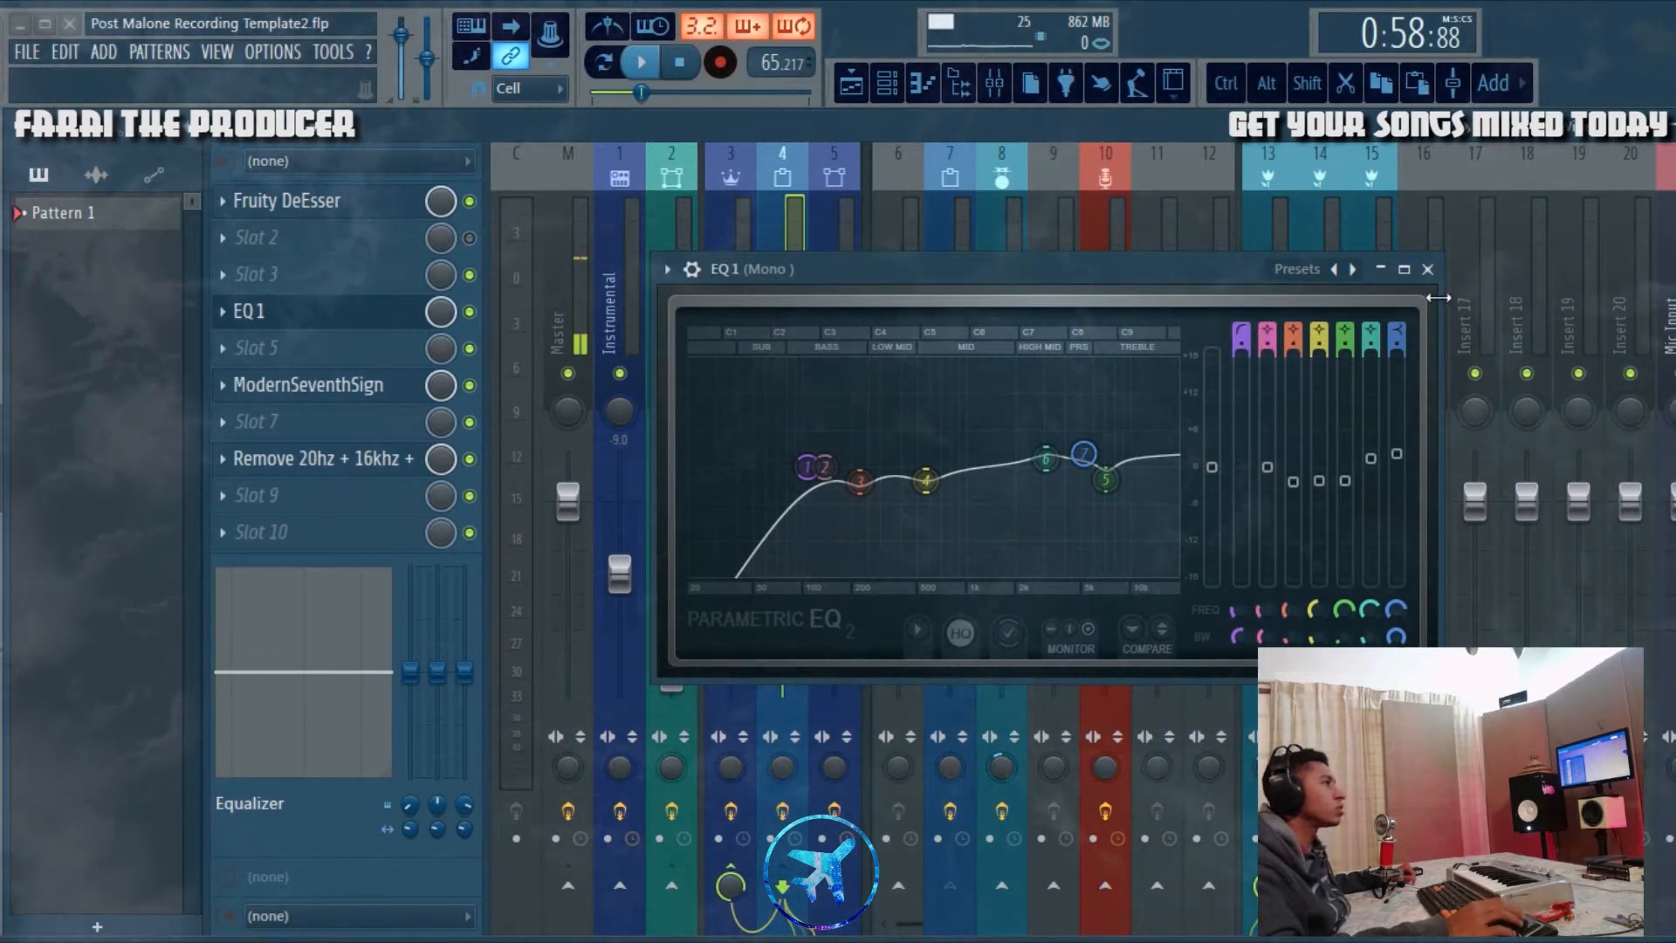
pyautogui.click(1428, 270)
# Step: Examine the input, output, attack, release and ratio settings of ModernSeventhSign on the Mono track
pyautogui.click(379, 397)
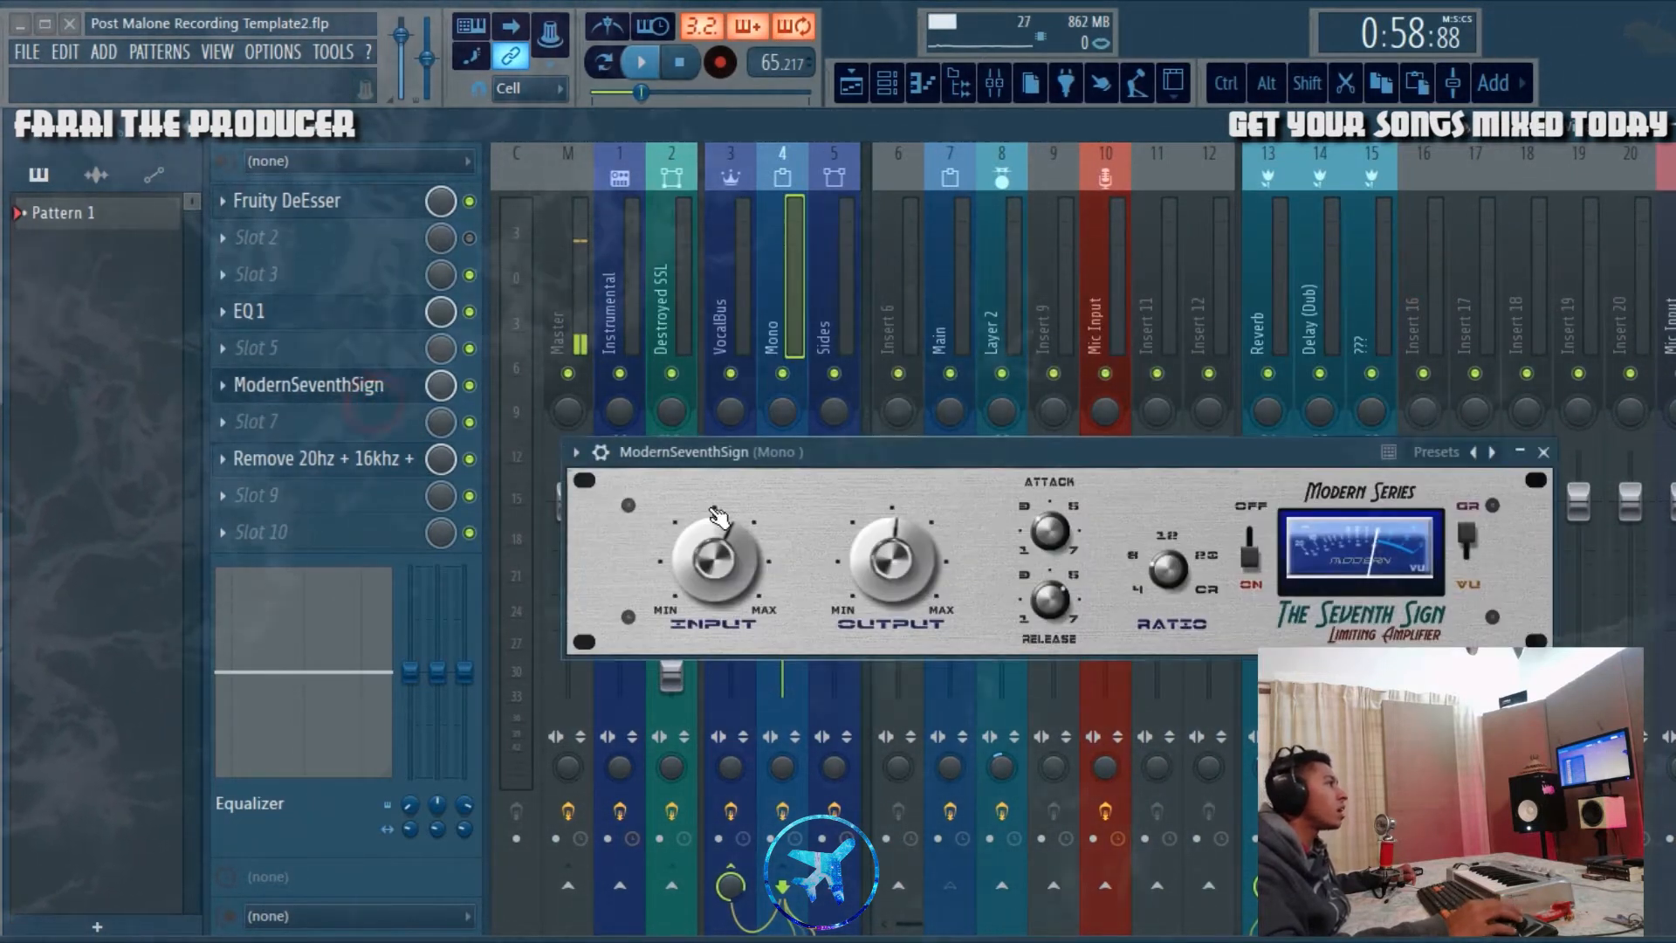
pyautogui.moveTo(758, 458); pyautogui.dragTo(721, 435)
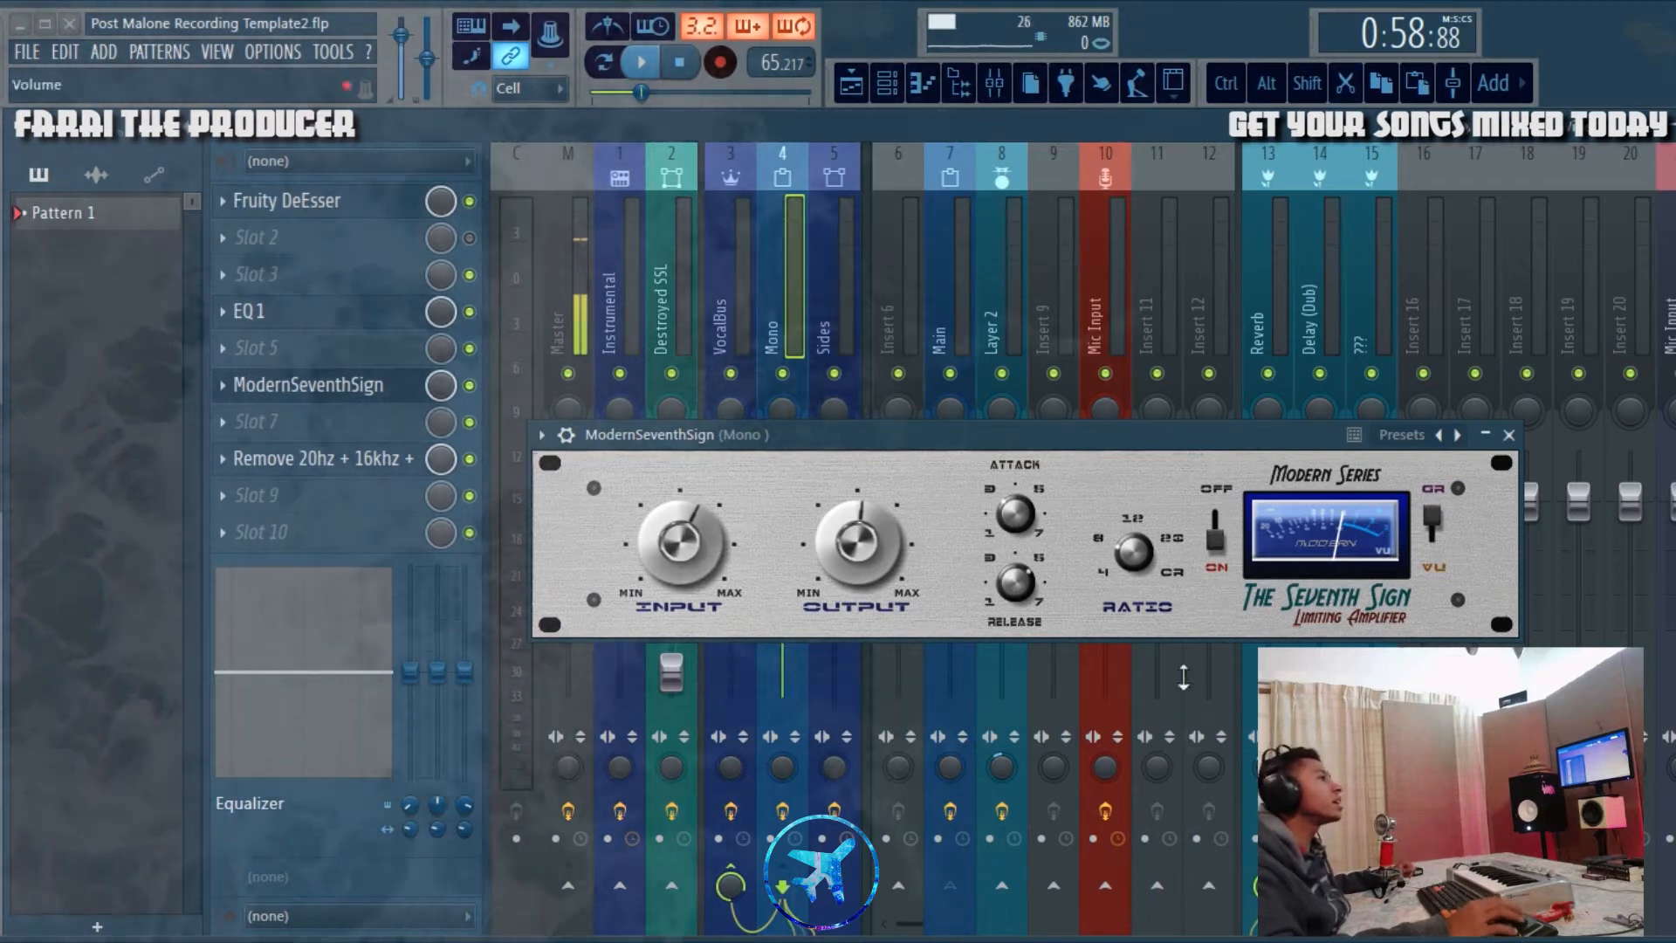
pyautogui.moveTo(1115, 429); pyautogui.dragTo(1108, 379)
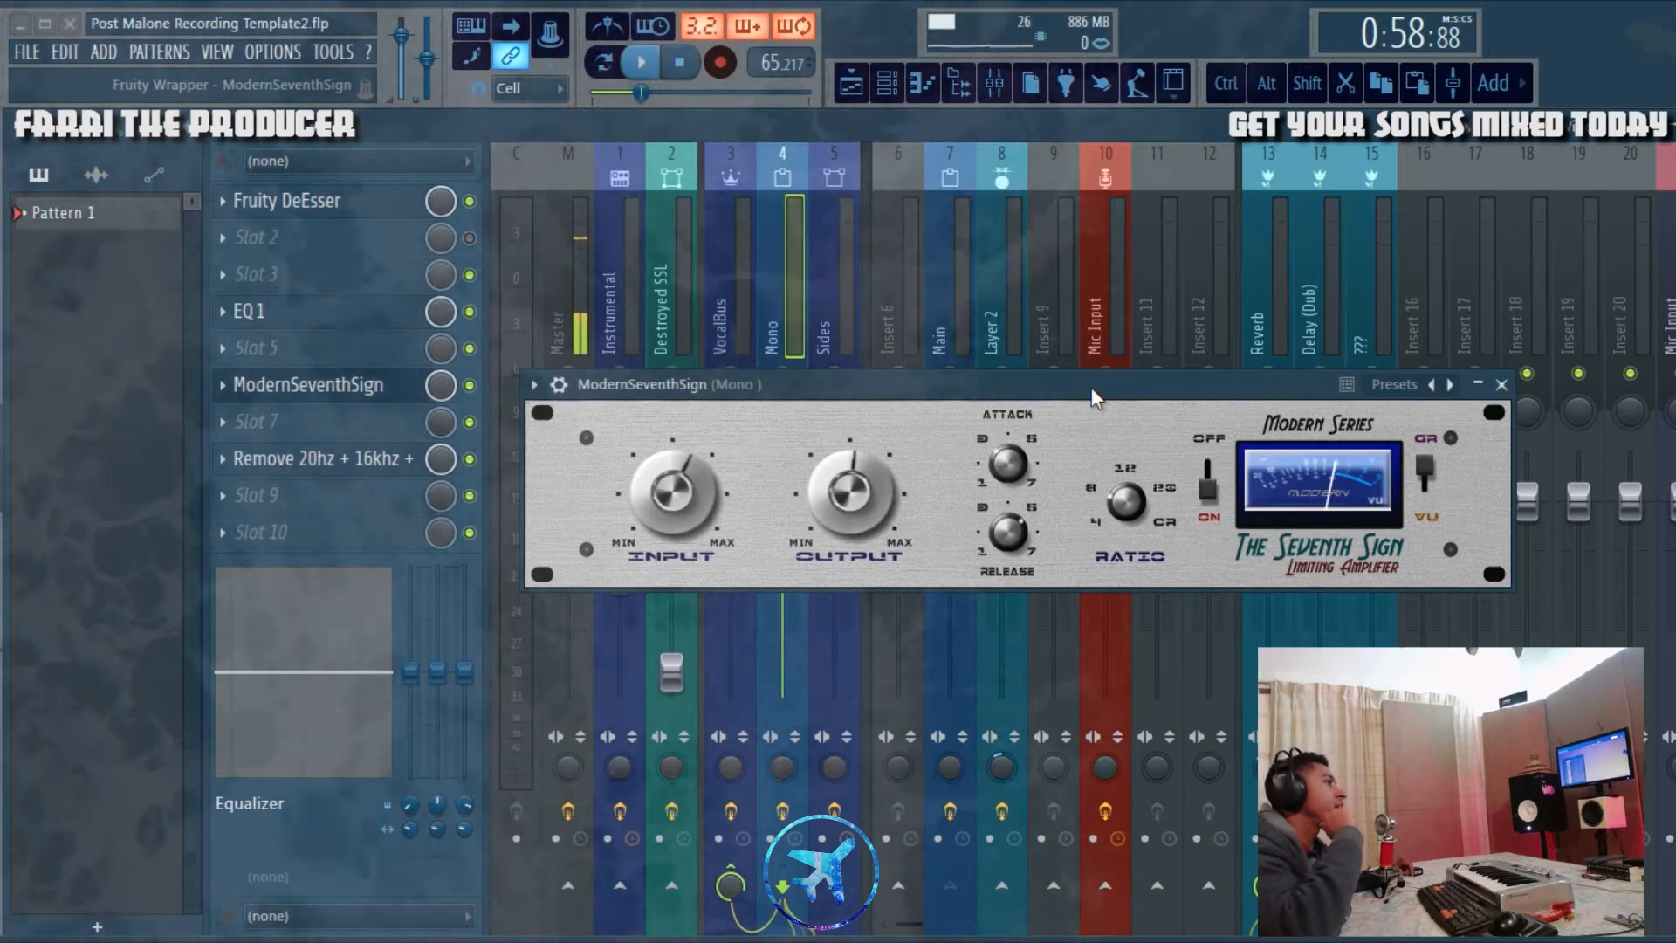
pyautogui.click(1010, 465)
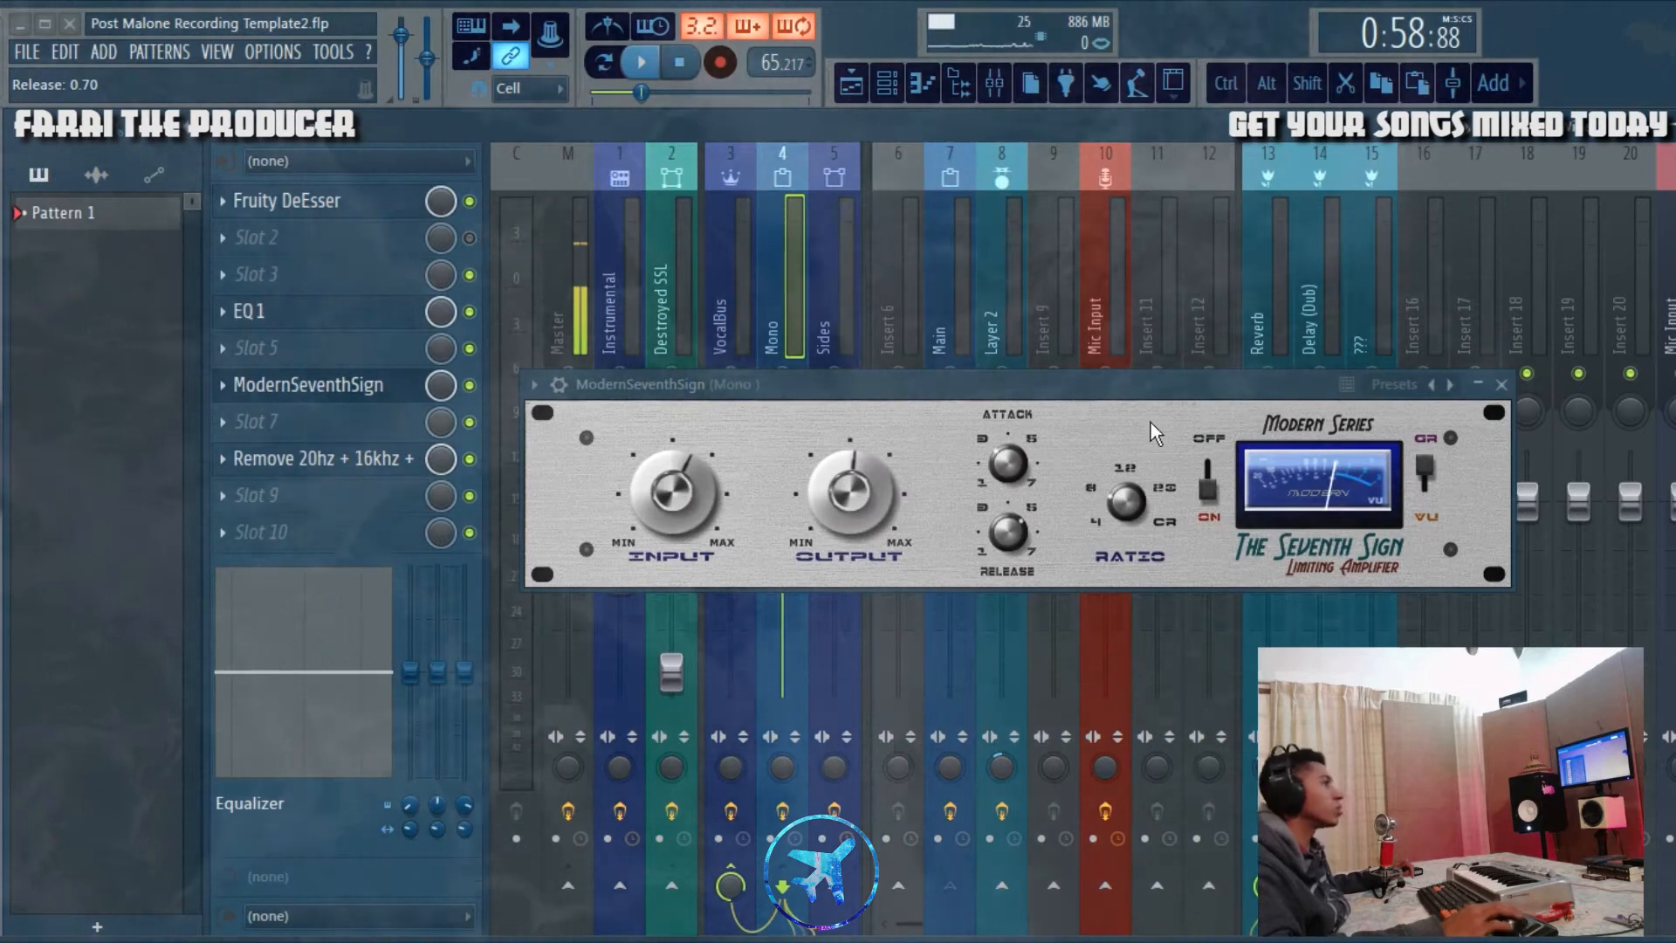
pyautogui.moveTo(1094, 386)
pyautogui.mouseDown()
pyautogui.moveTo(1054, 402)
pyautogui.moveTo(1081, 386)
pyautogui.mouseUp()
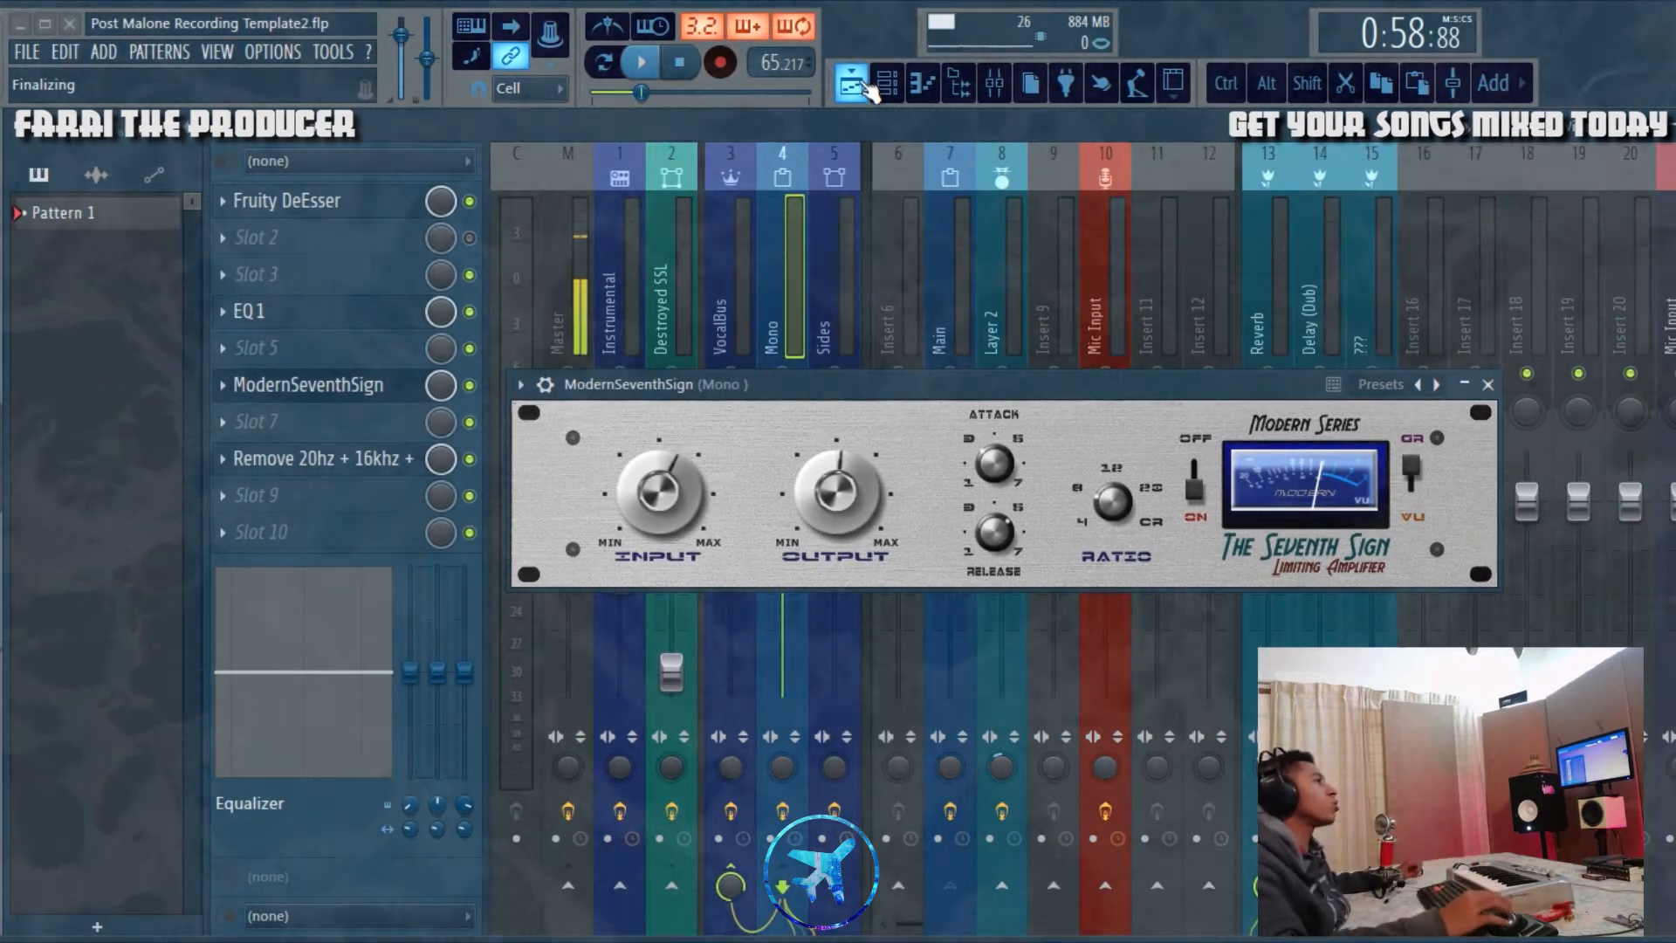
pyautogui.moveTo(946, 378); pyautogui.dragTo(898, 384)
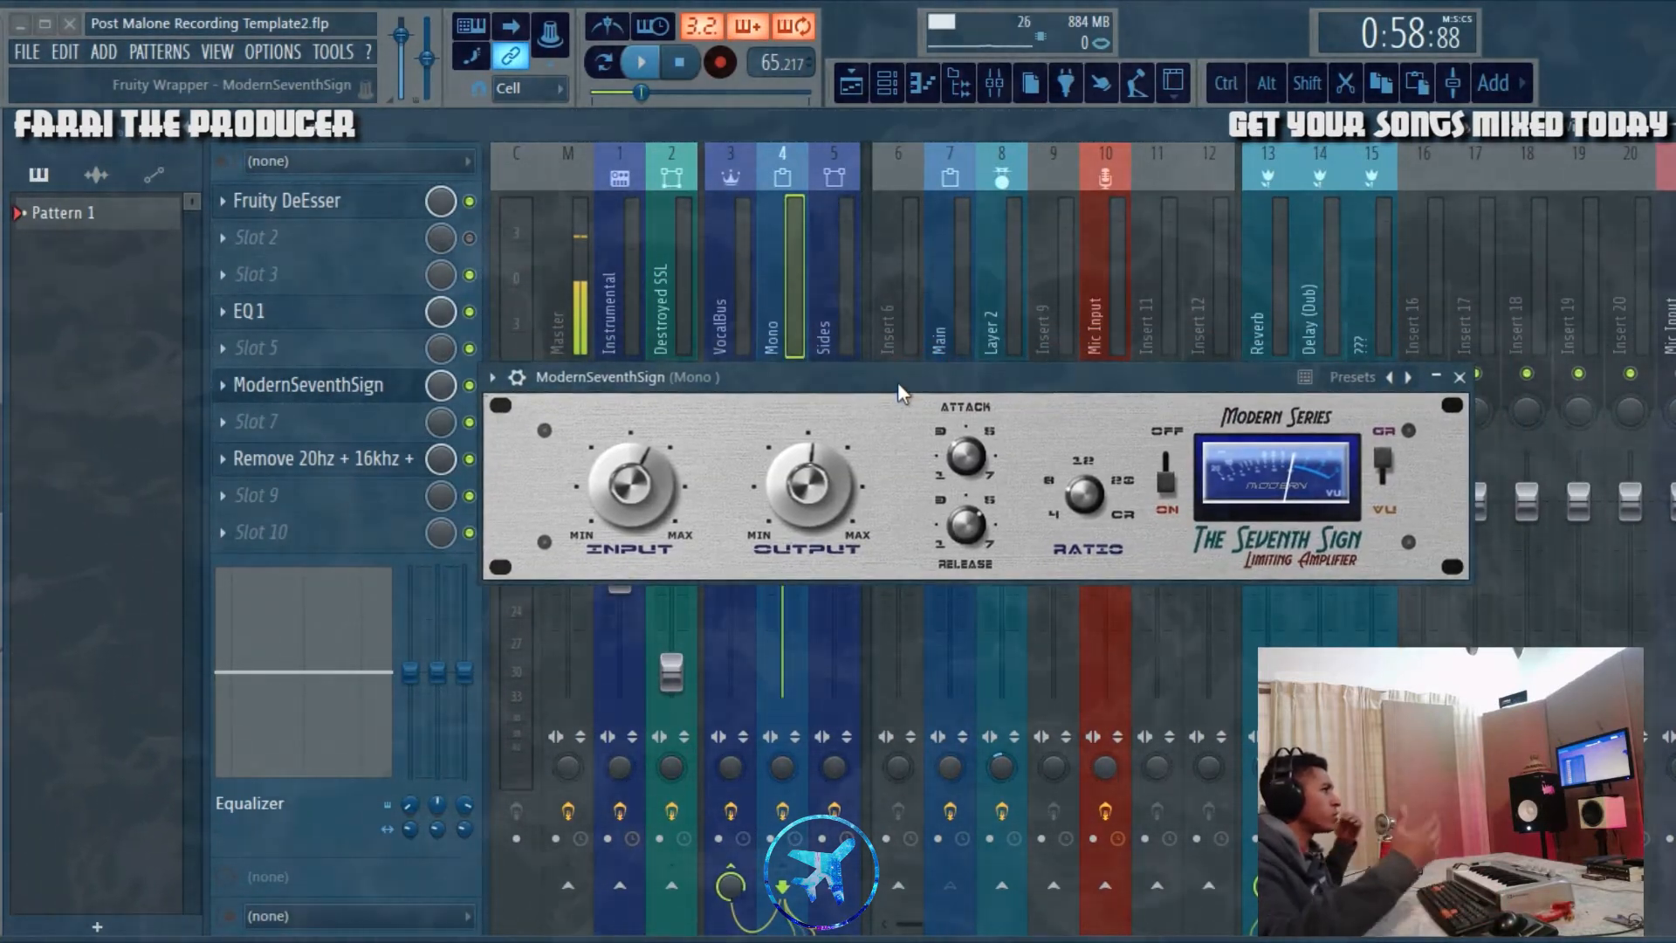
# Step: Close the ModernSeventhSign plugin and view the Main and Layer 2 vocal clips from bar 17 close-up in the playlist
pyautogui.click(852, 84)
pyautogui.click(1458, 377)
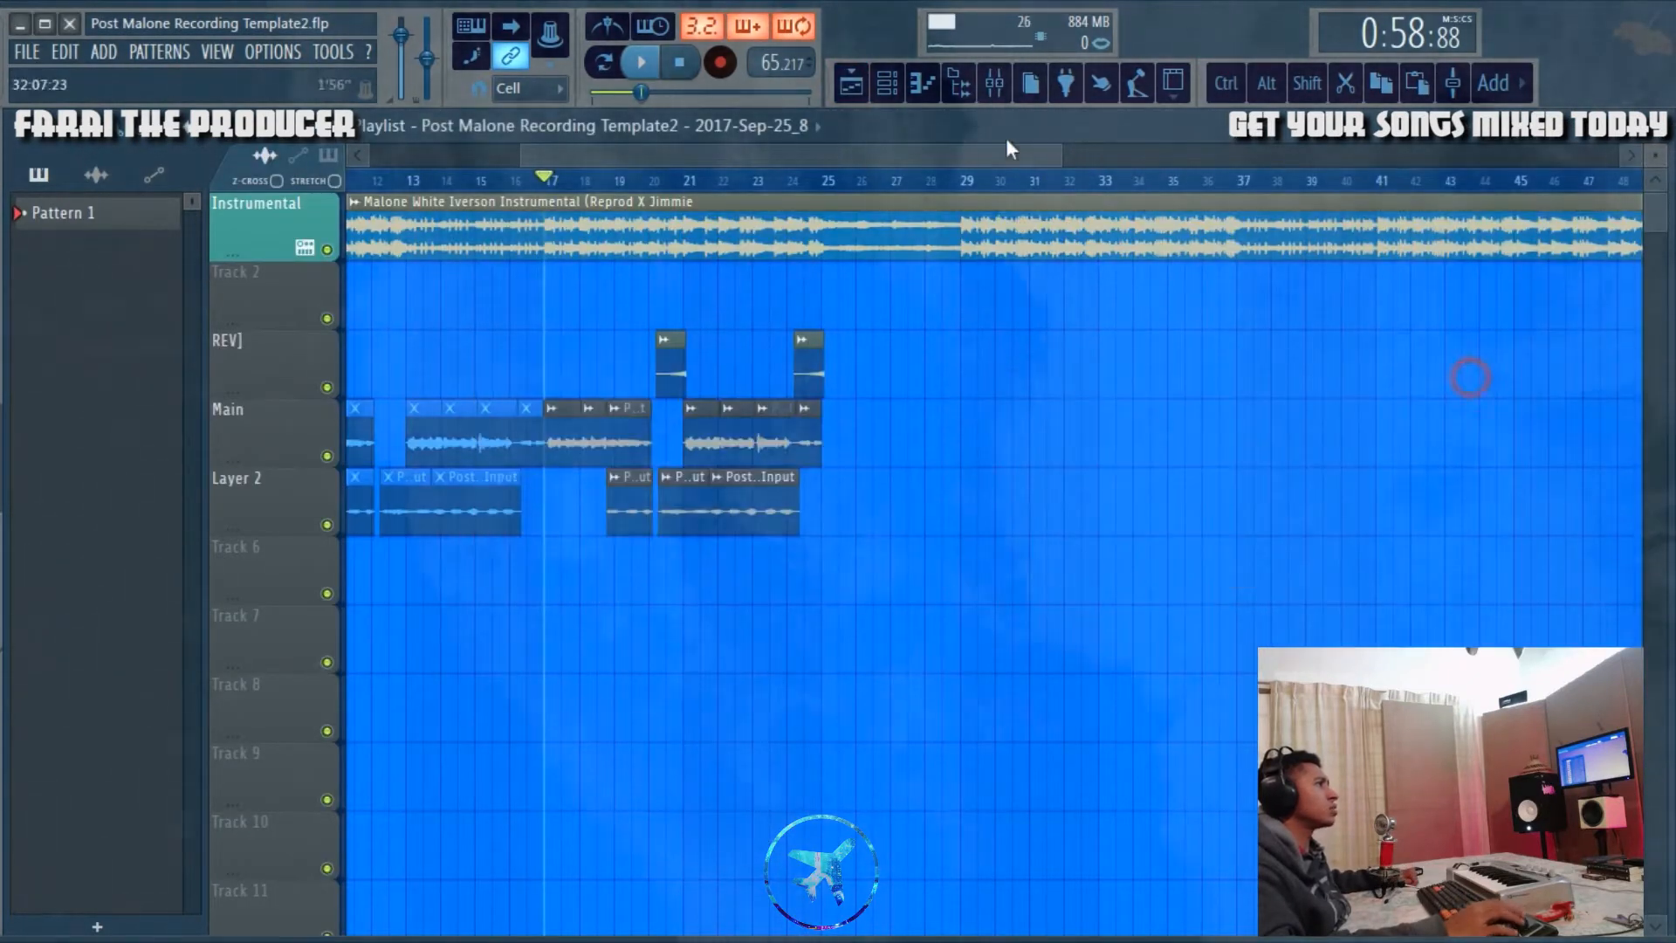
pyautogui.scroll(3, 747, 567)
pyautogui.scroll(1, 746, 567)
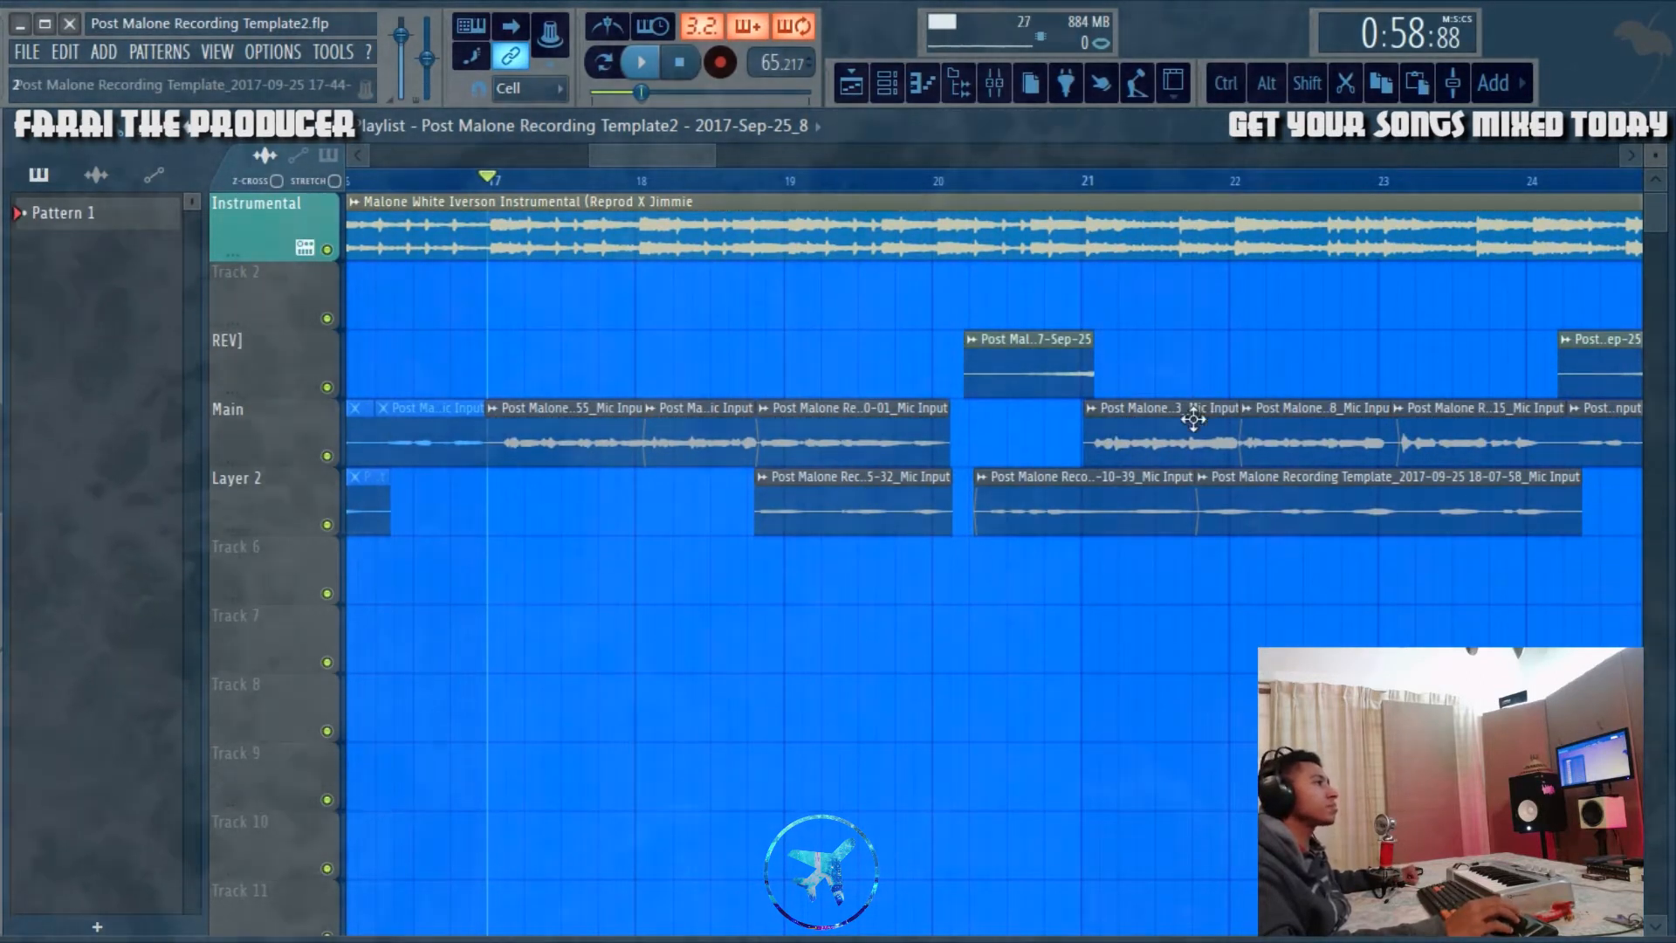
# Step: Enlarge the playlist tracks to examine the waveforms of the Main vocal clips between bars 17 and 24
pyautogui.moveTo(682, 159); pyautogui.dragTo(689, 160)
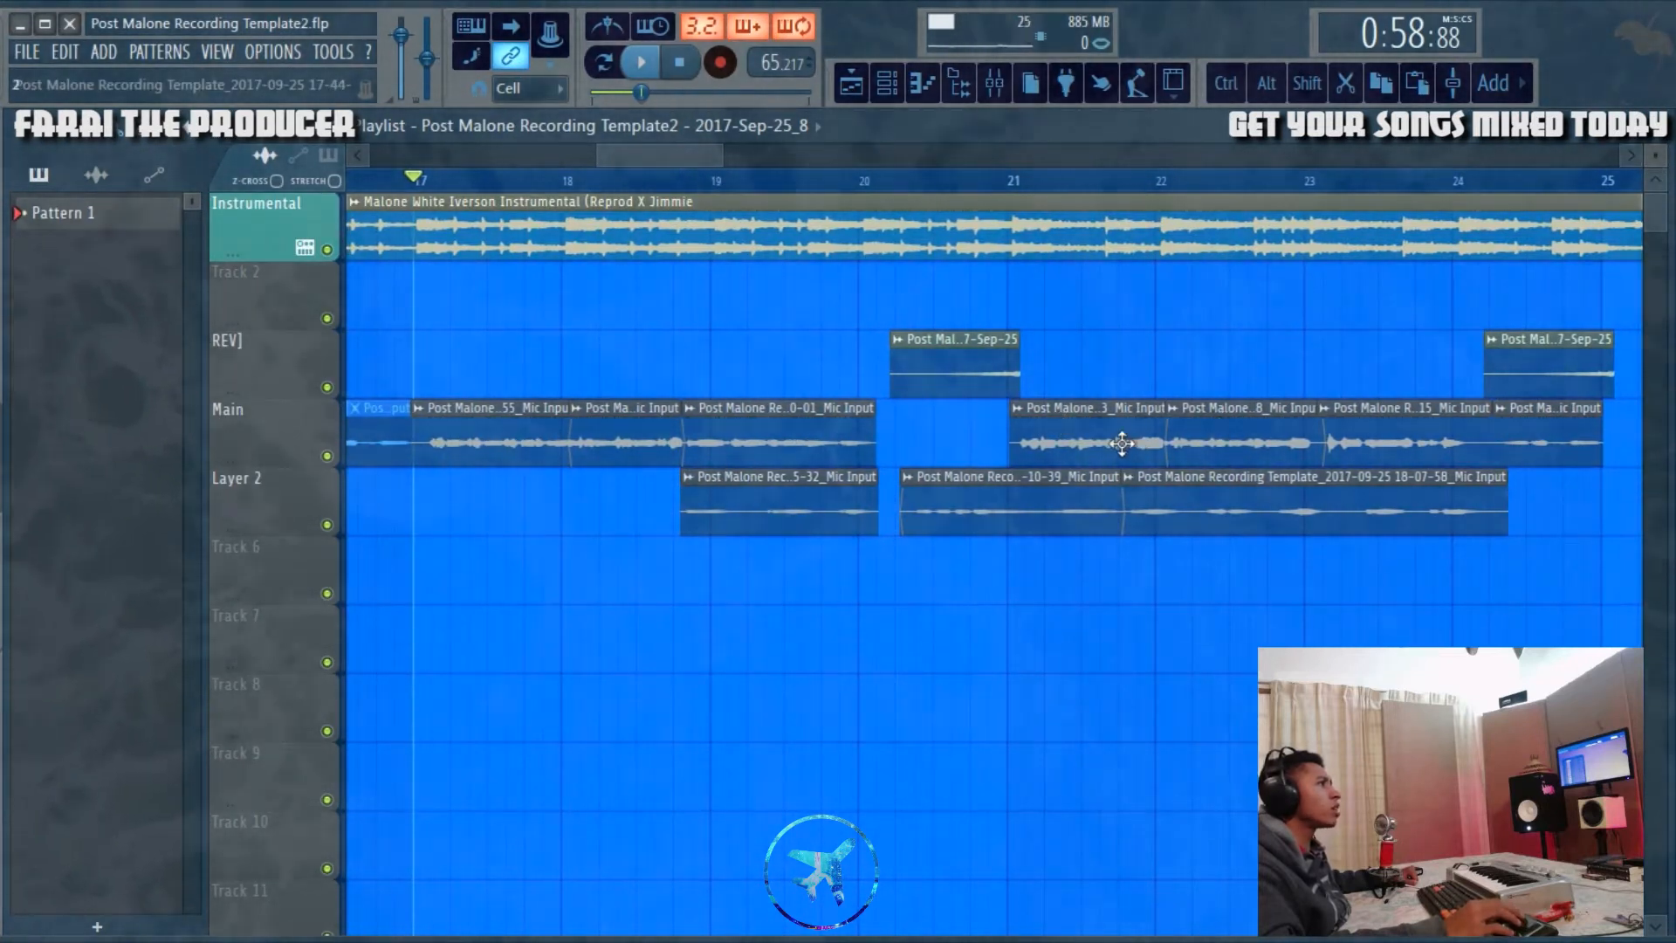
pyautogui.scroll(4, 1266, 372)
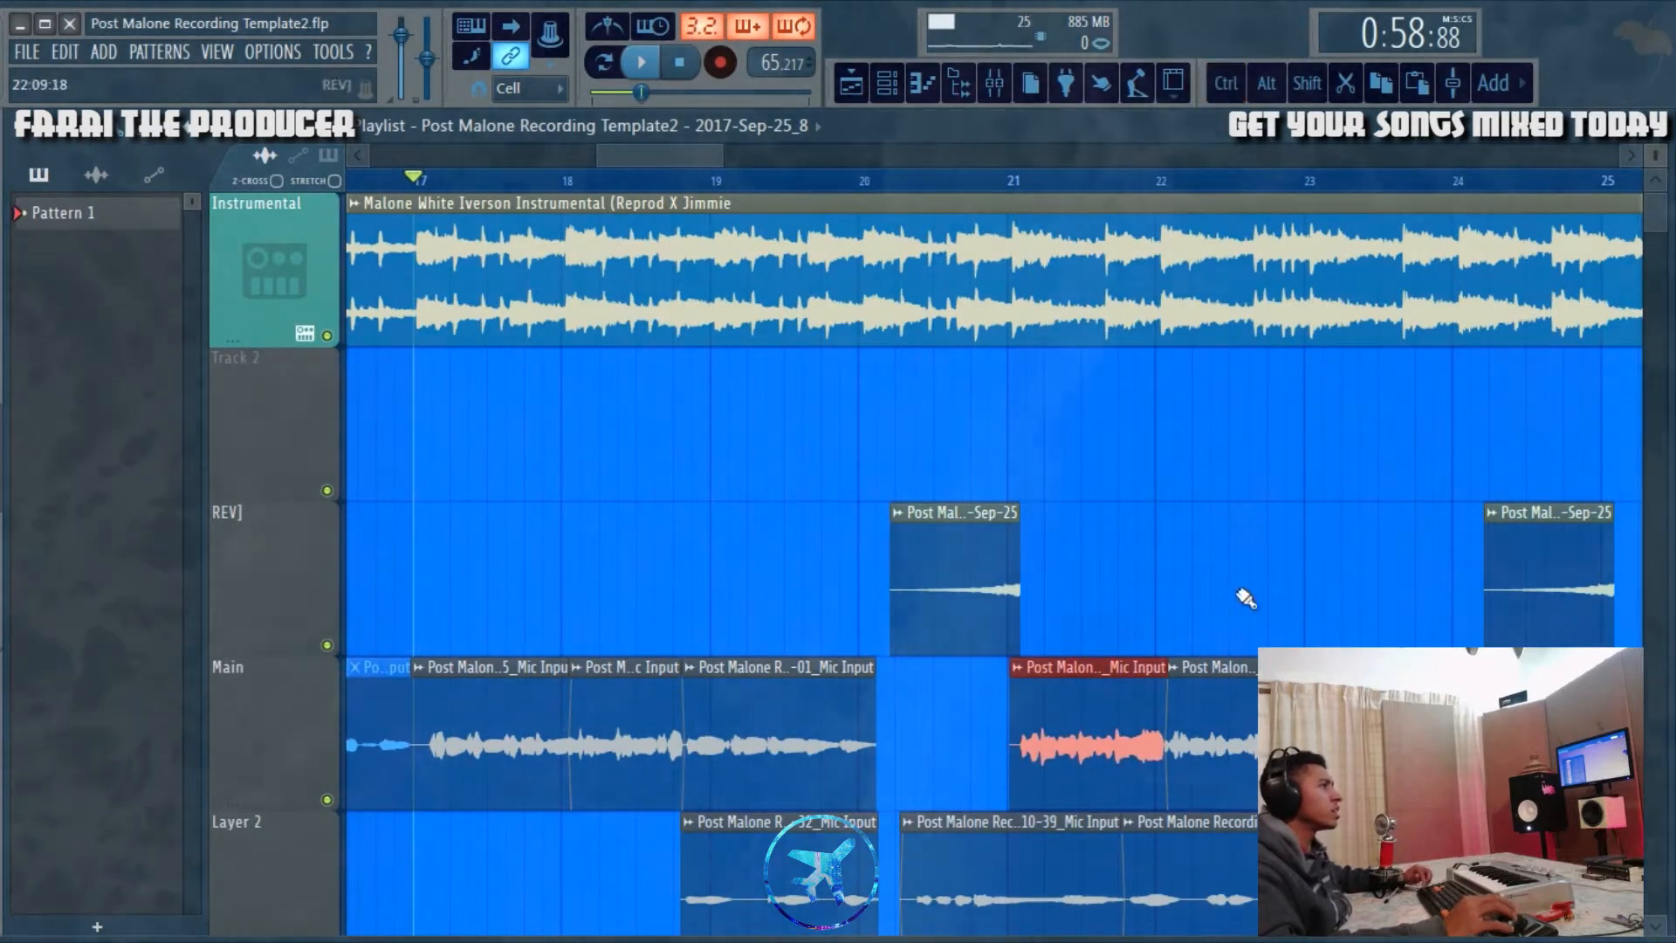
pyautogui.moveTo(1655, 159); pyautogui.dragTo(1656, 150)
pyautogui.scroll(-4, 1228, 434)
pyautogui.scroll(4, 1227, 434)
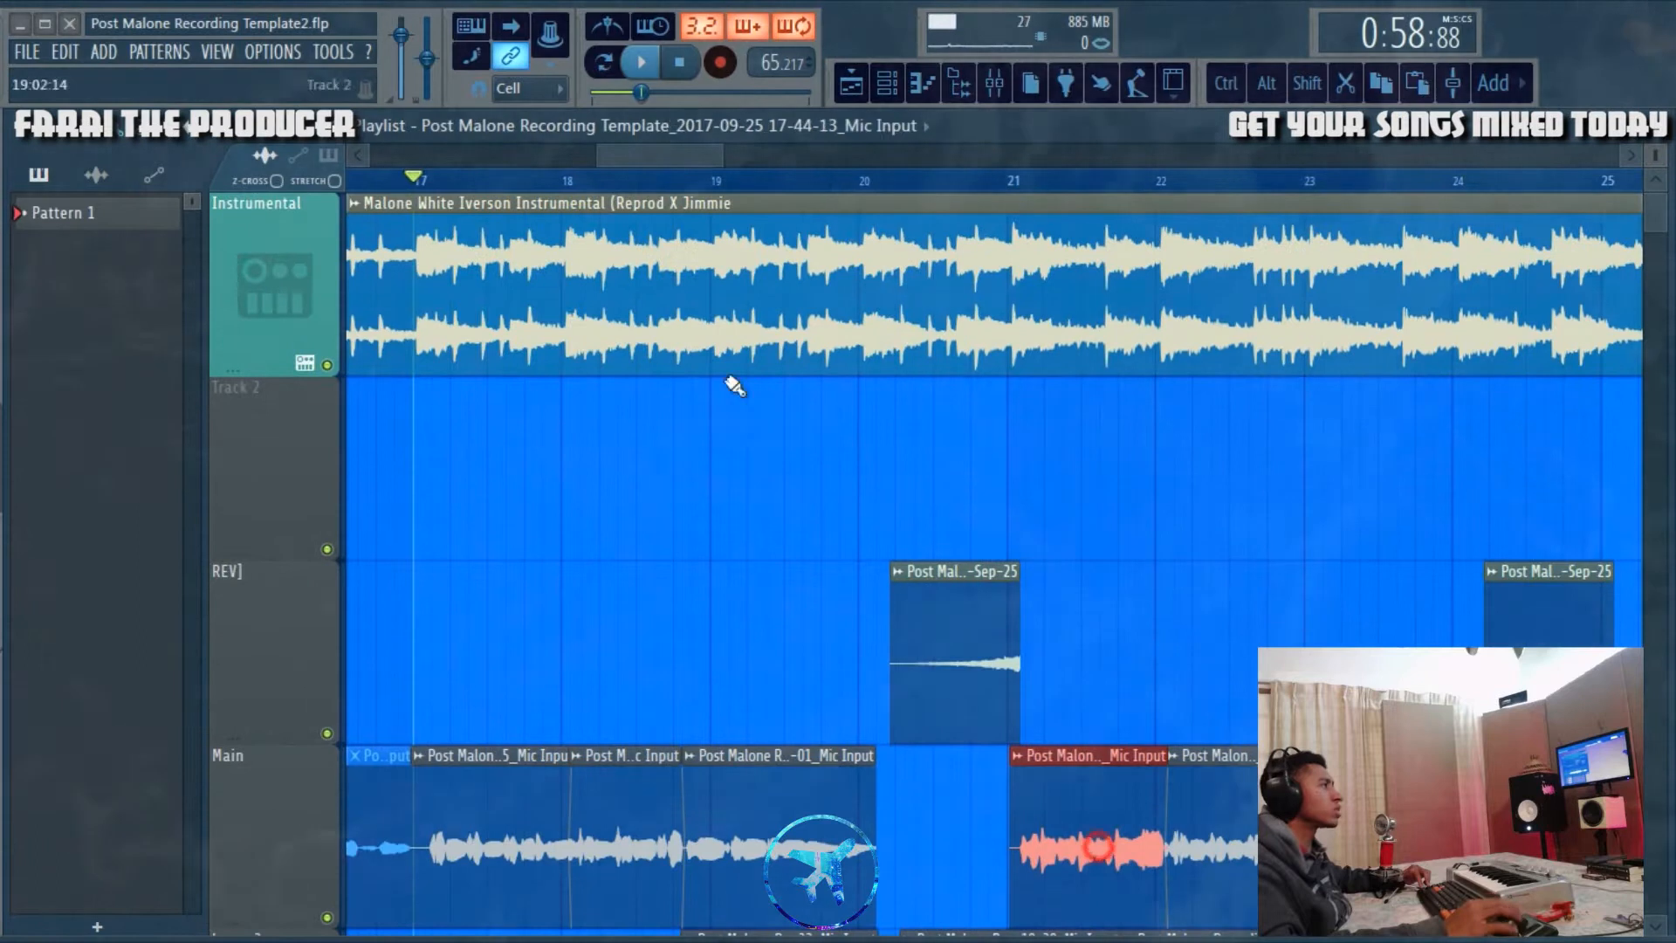
# Step: View the channel settings of the Main vocal clip at bar 21, close them, and show the wider arrangement
pyautogui.doubleClick(626, 829)
pyautogui.moveTo(694, 469); pyautogui.dragTo(858, 420)
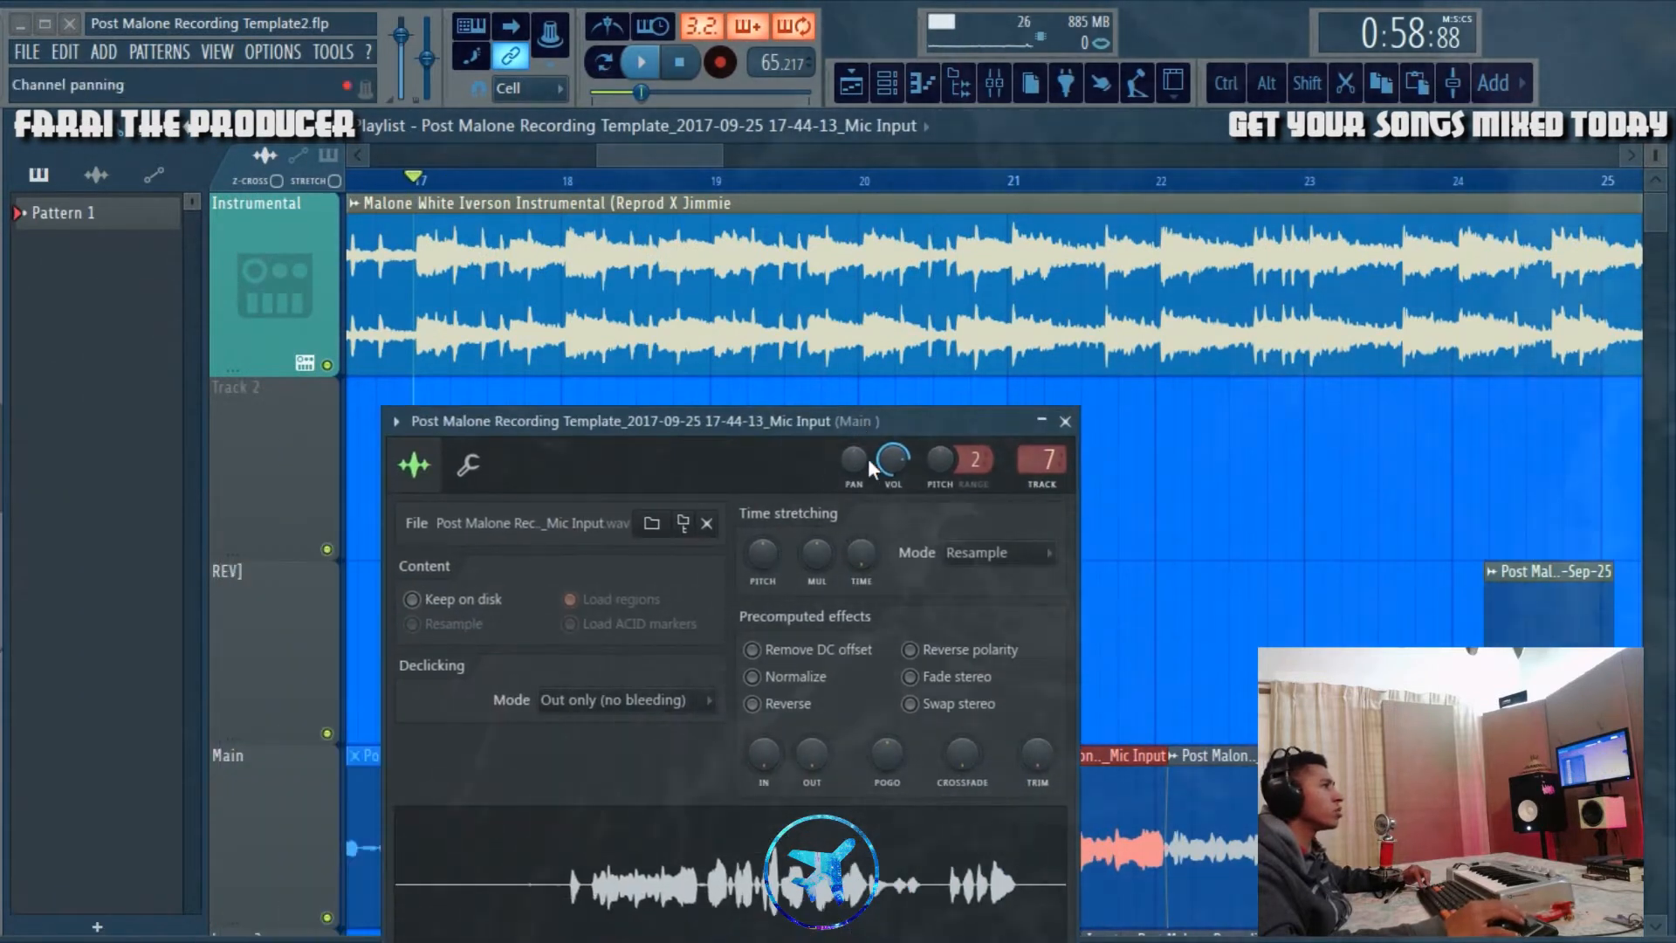
pyautogui.click(1065, 422)
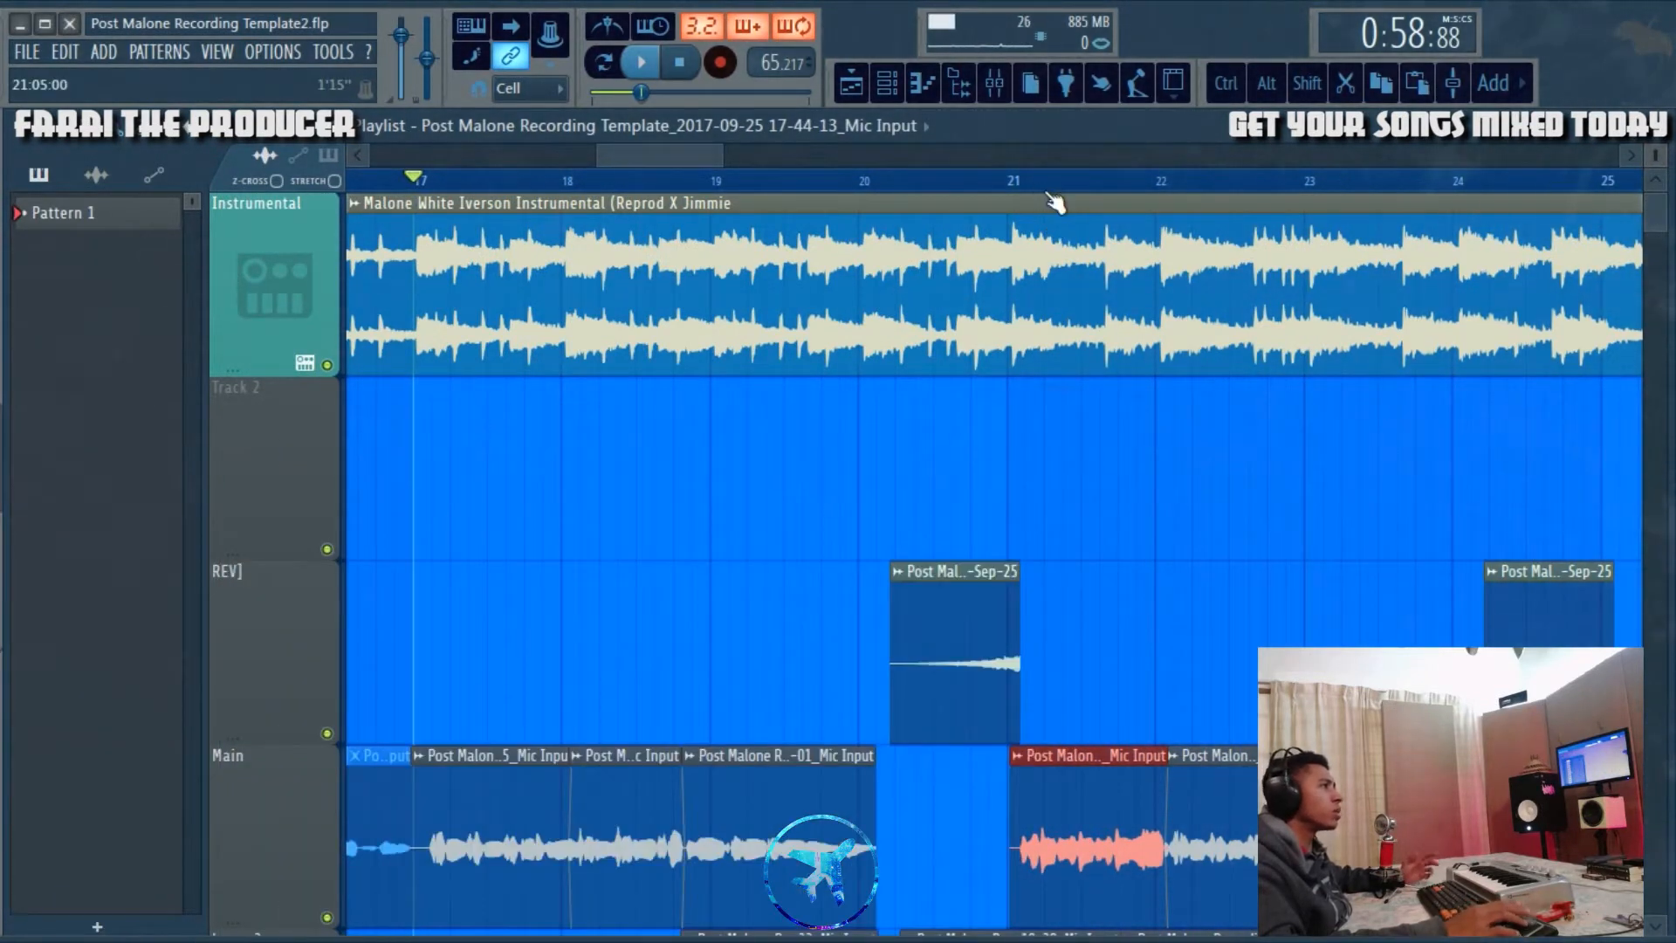
pyautogui.scroll(-5, 1054, 194)
pyautogui.moveTo(1655, 157); pyautogui.dragTo(1657, 164)
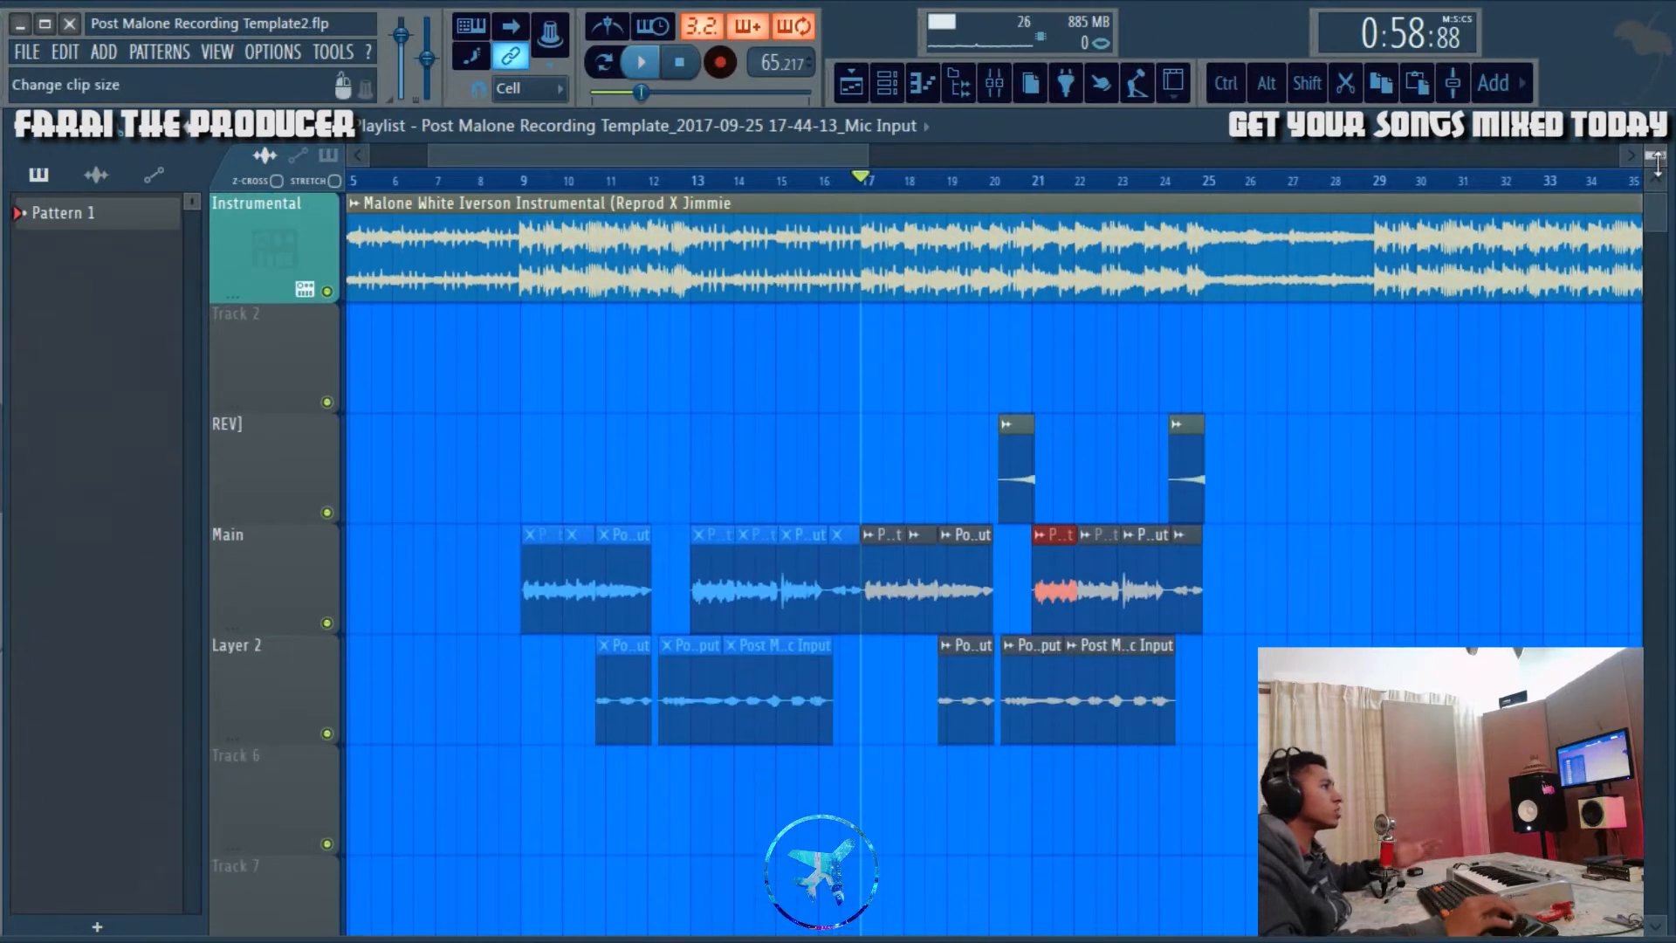
# Step: Review the "Remove 20hz + 16khz" parametric EQ on the Mono mixer track and close it
pyautogui.click(1006, 88)
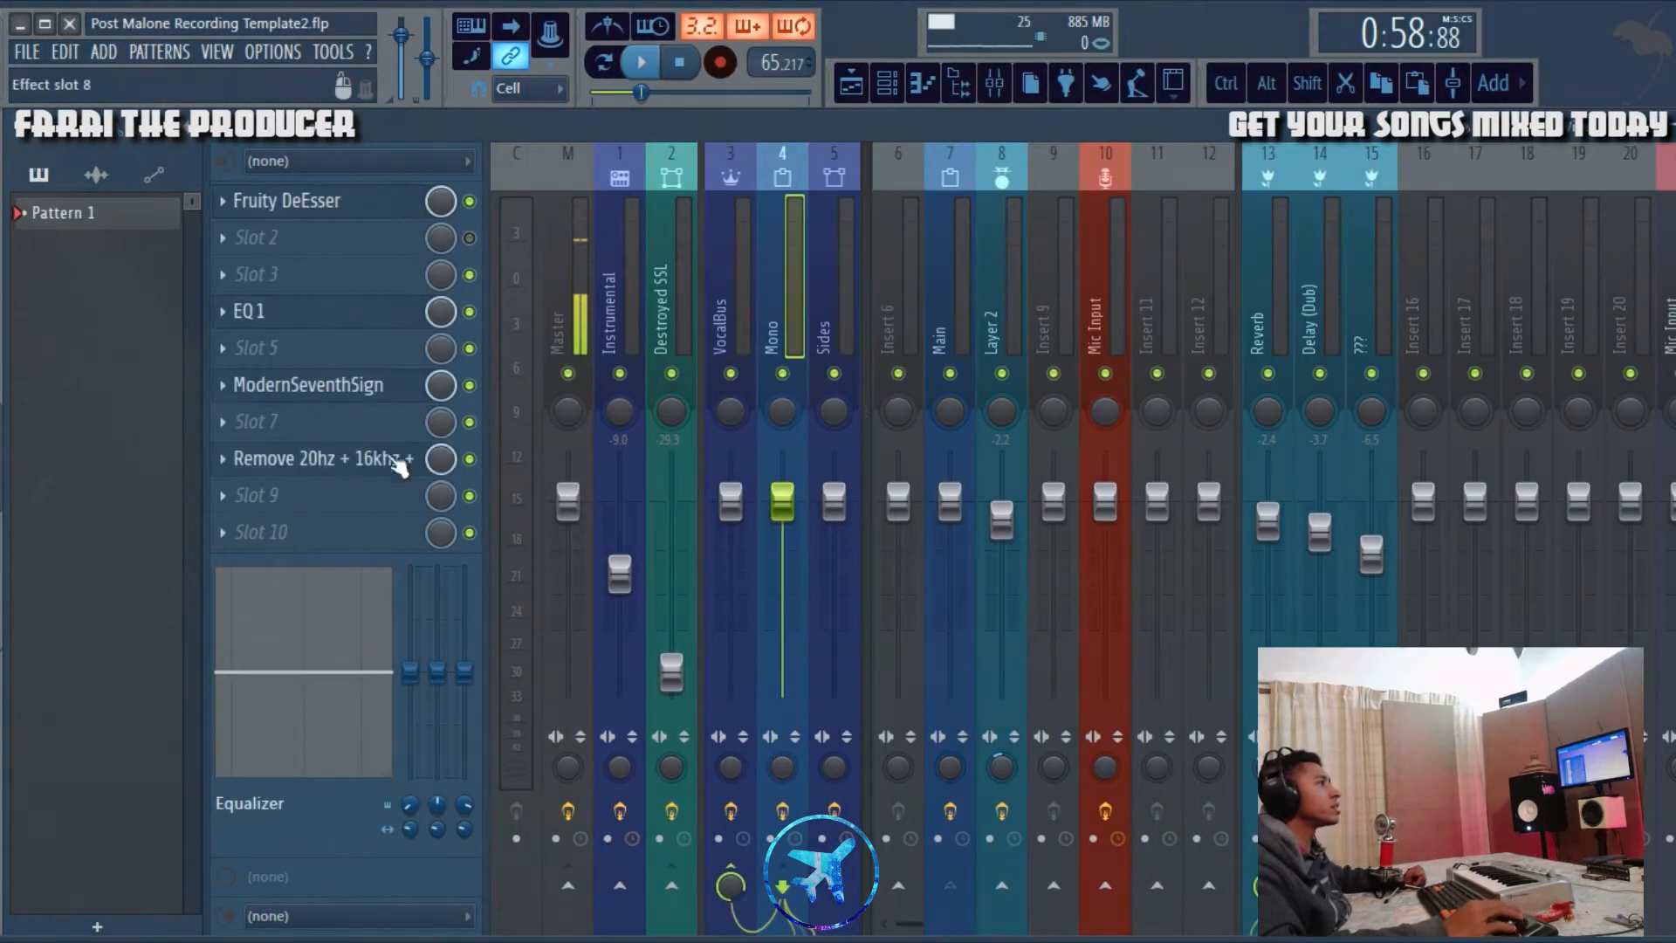
pyautogui.click(359, 454)
pyautogui.moveTo(824, 314); pyautogui.dragTo(975, 286)
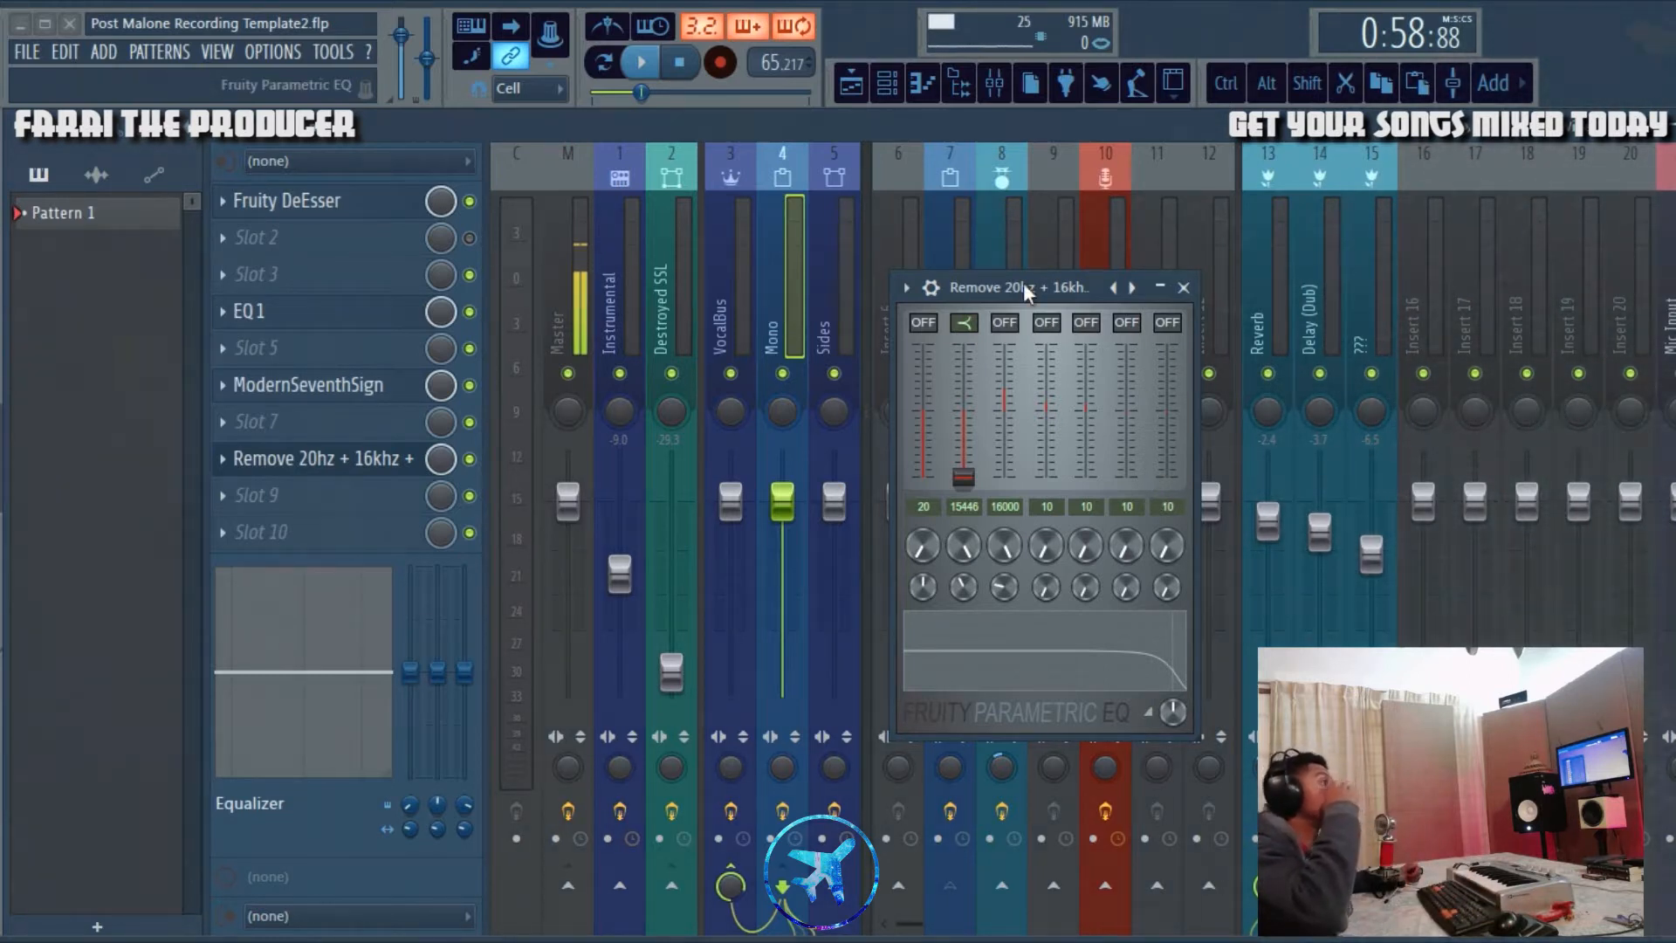
pyautogui.moveTo(1023, 281); pyautogui.dragTo(1033, 254)
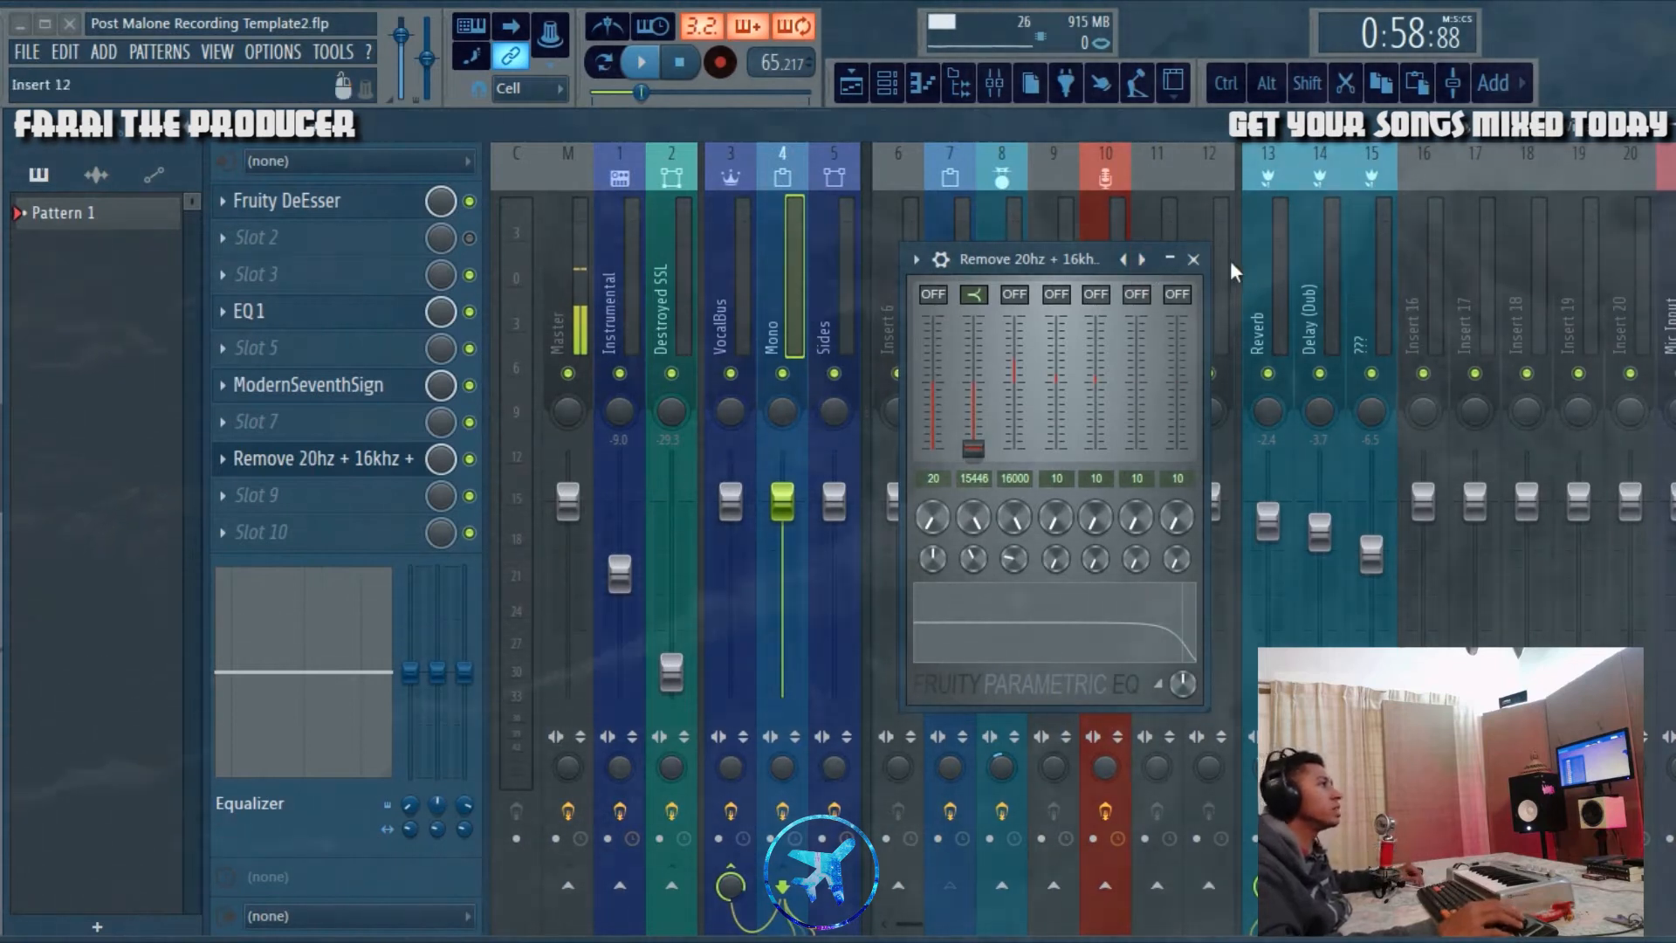
pyautogui.click(1194, 259)
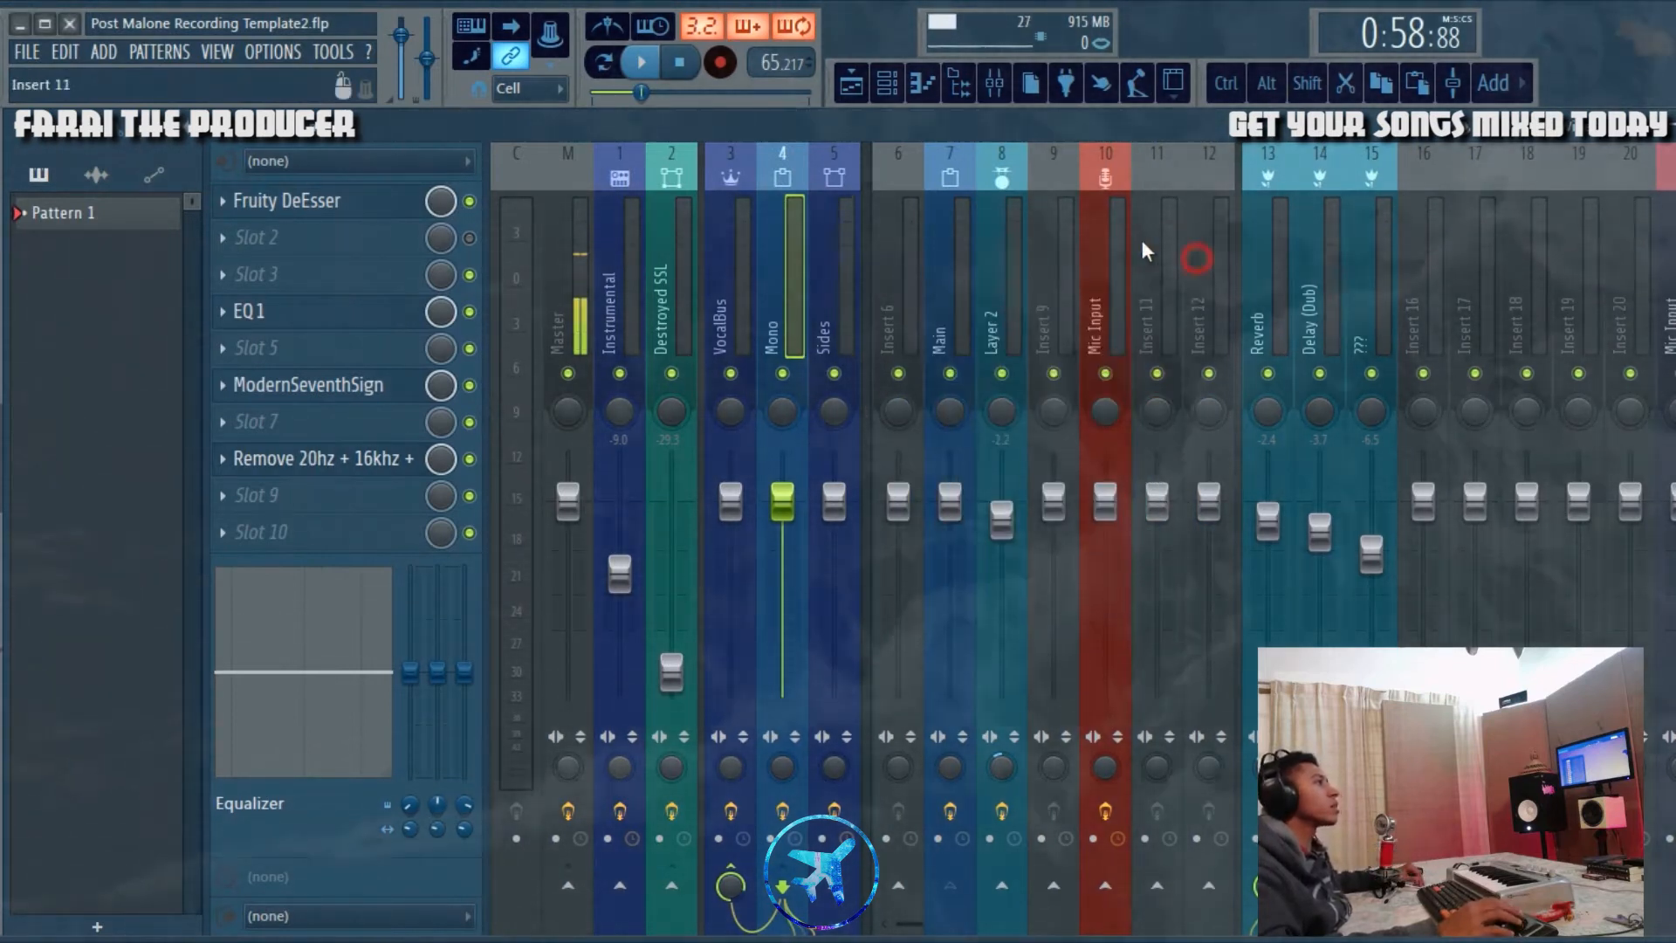
# Step: Mute the Reverb, Delay (Dub), ??? and Layer 2 mixer tracks and play the song to hear the dry Main vocal
pyautogui.click(868, 87)
pyautogui.click(995, 82)
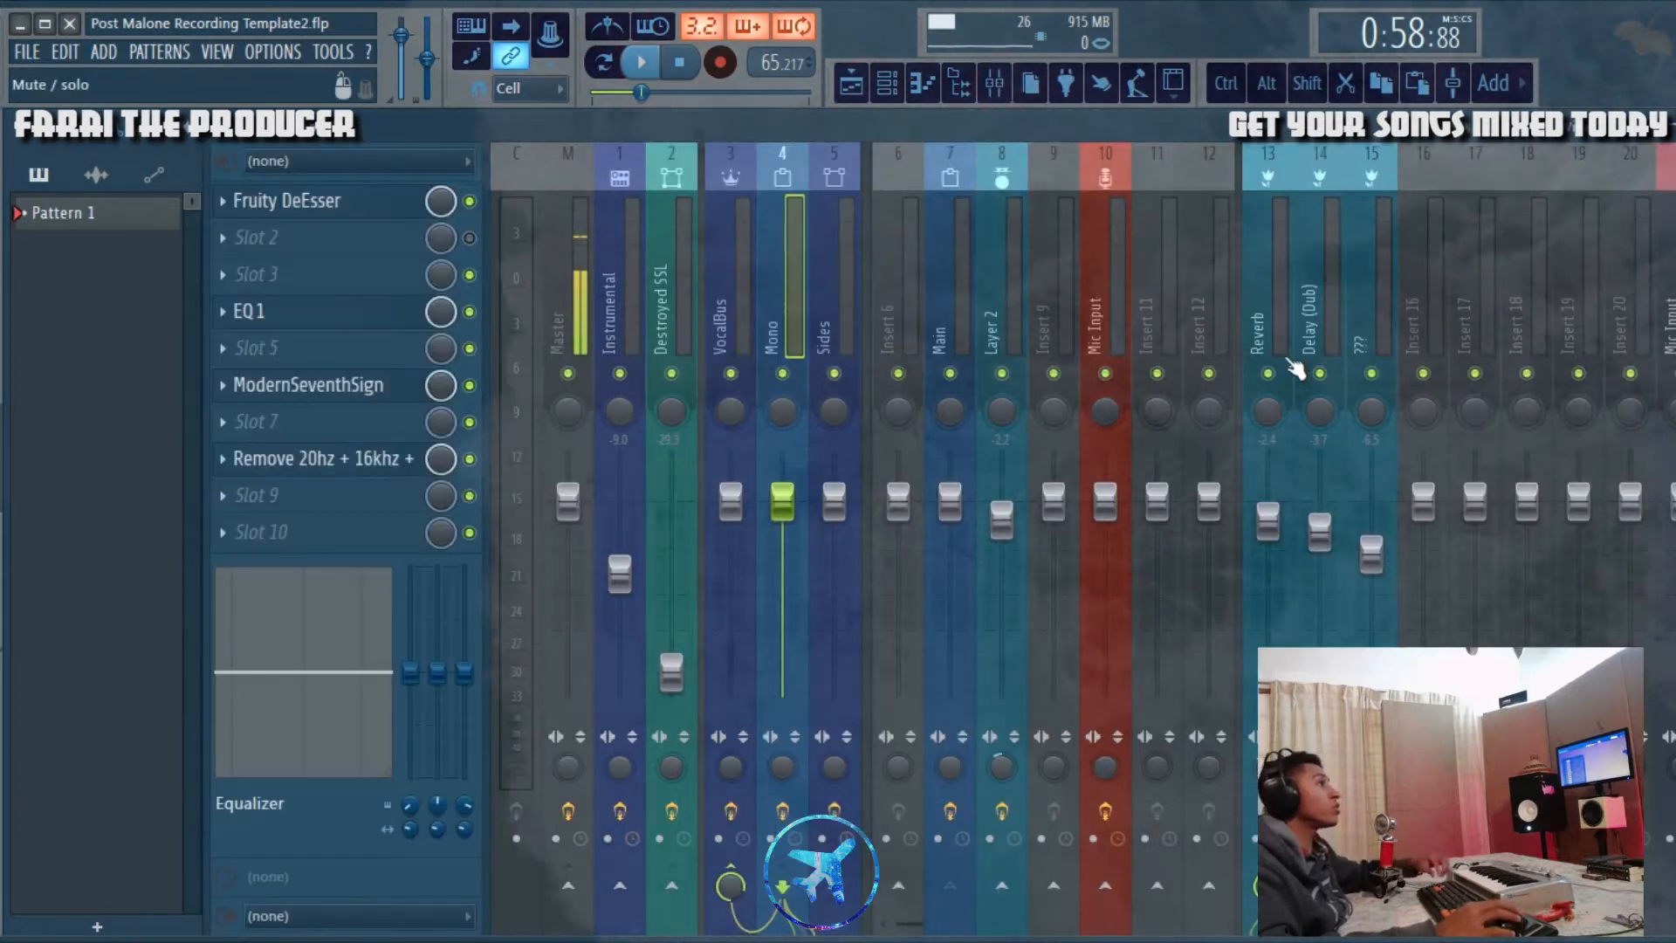
pyautogui.moveTo(1305, 367); pyautogui.dragTo(1396, 371)
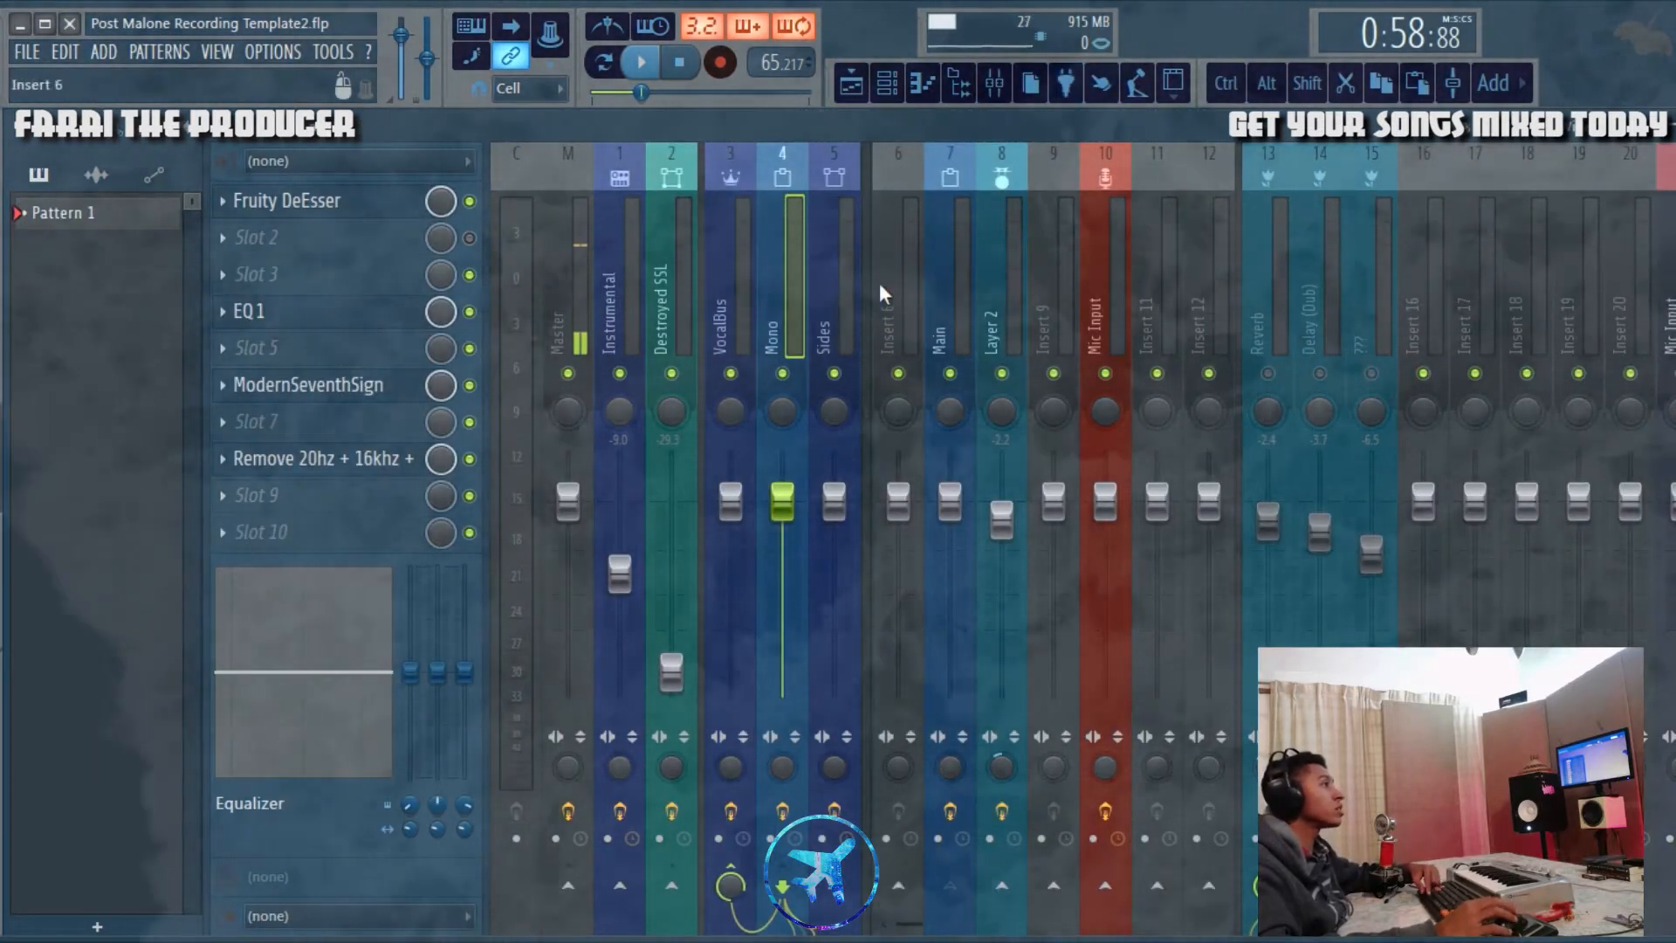
pyautogui.press('space')
pyautogui.press('space')
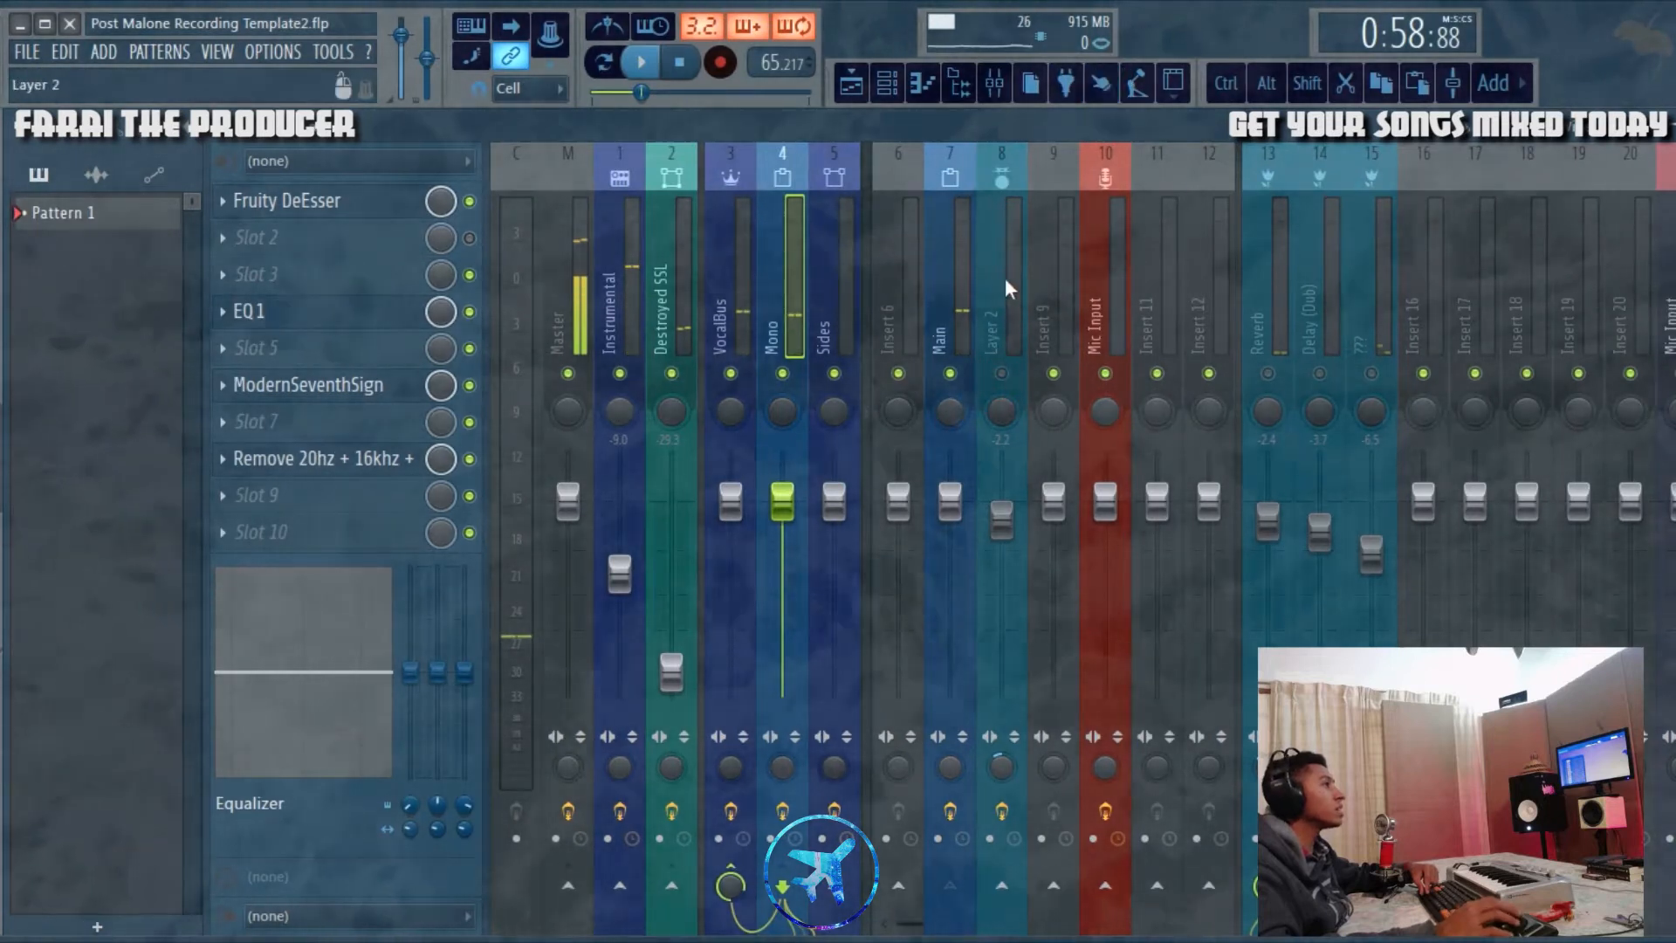
pyautogui.click(1001, 372)
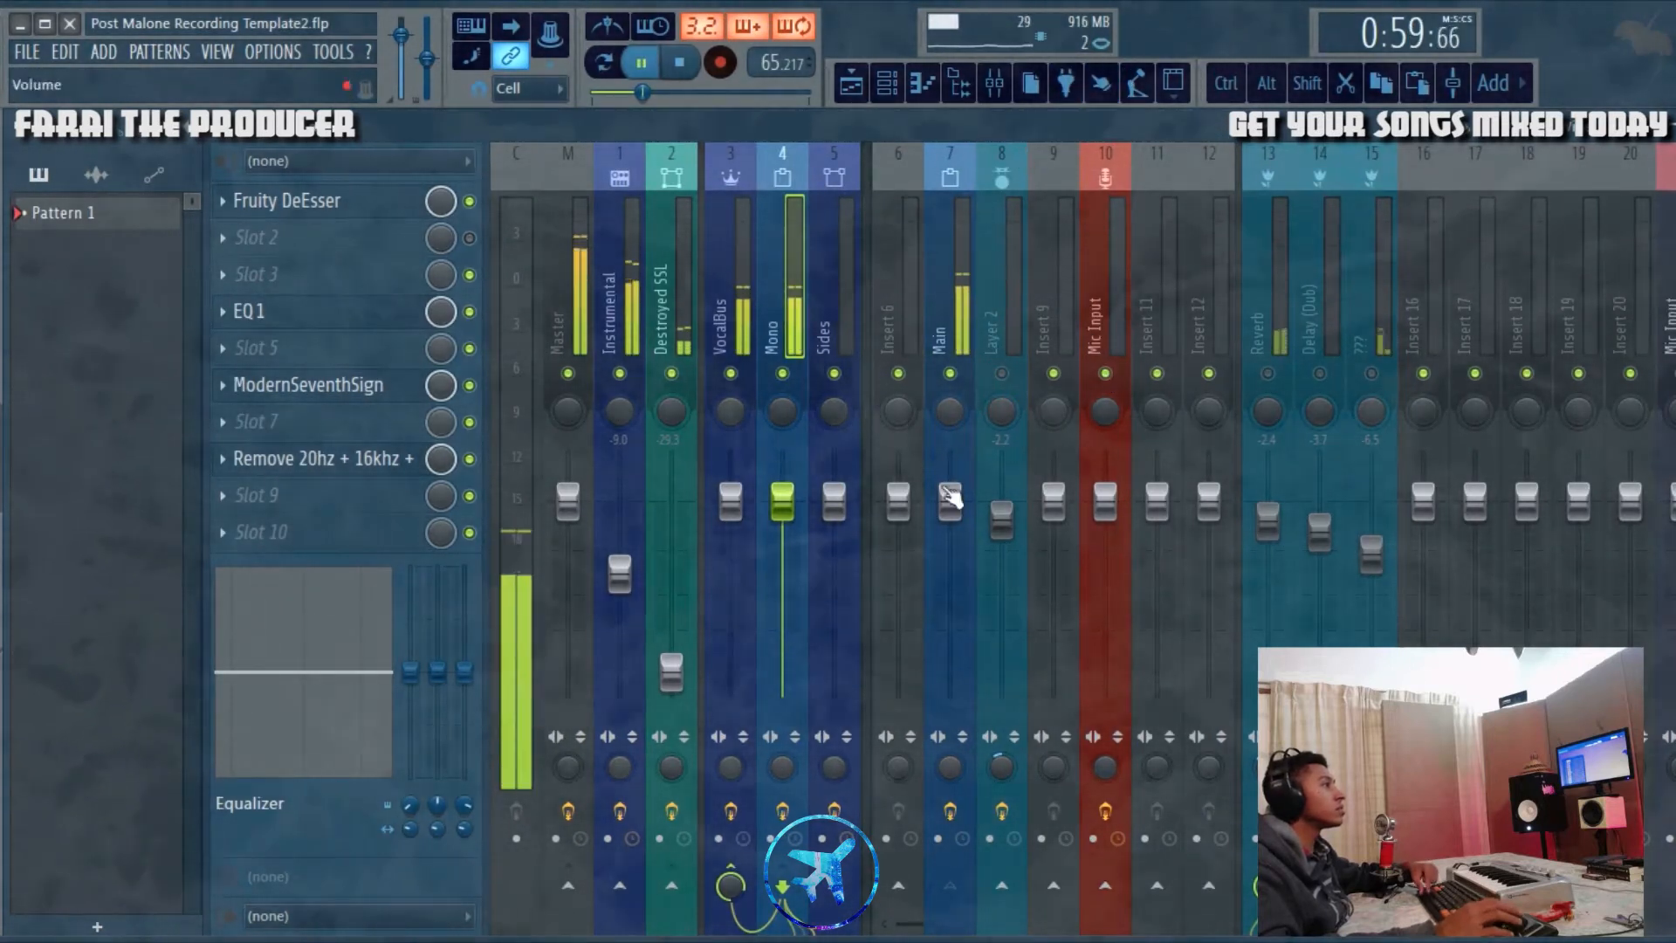
pyautogui.click(985, 229)
pyautogui.click(961, 253)
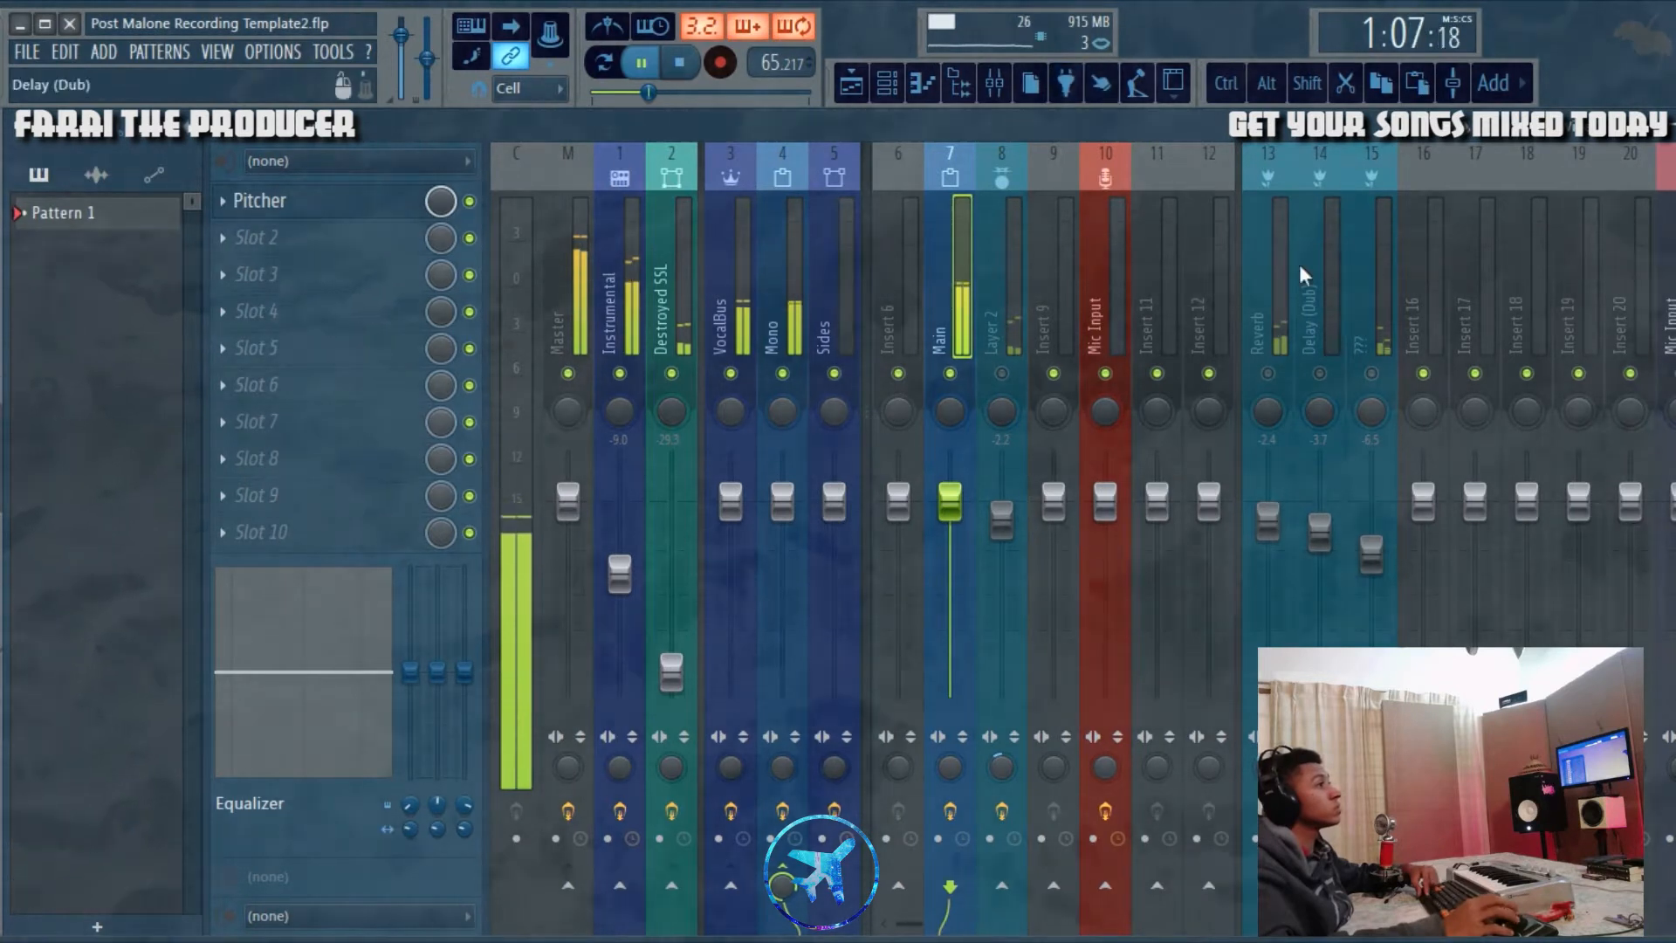
pyautogui.press('space')
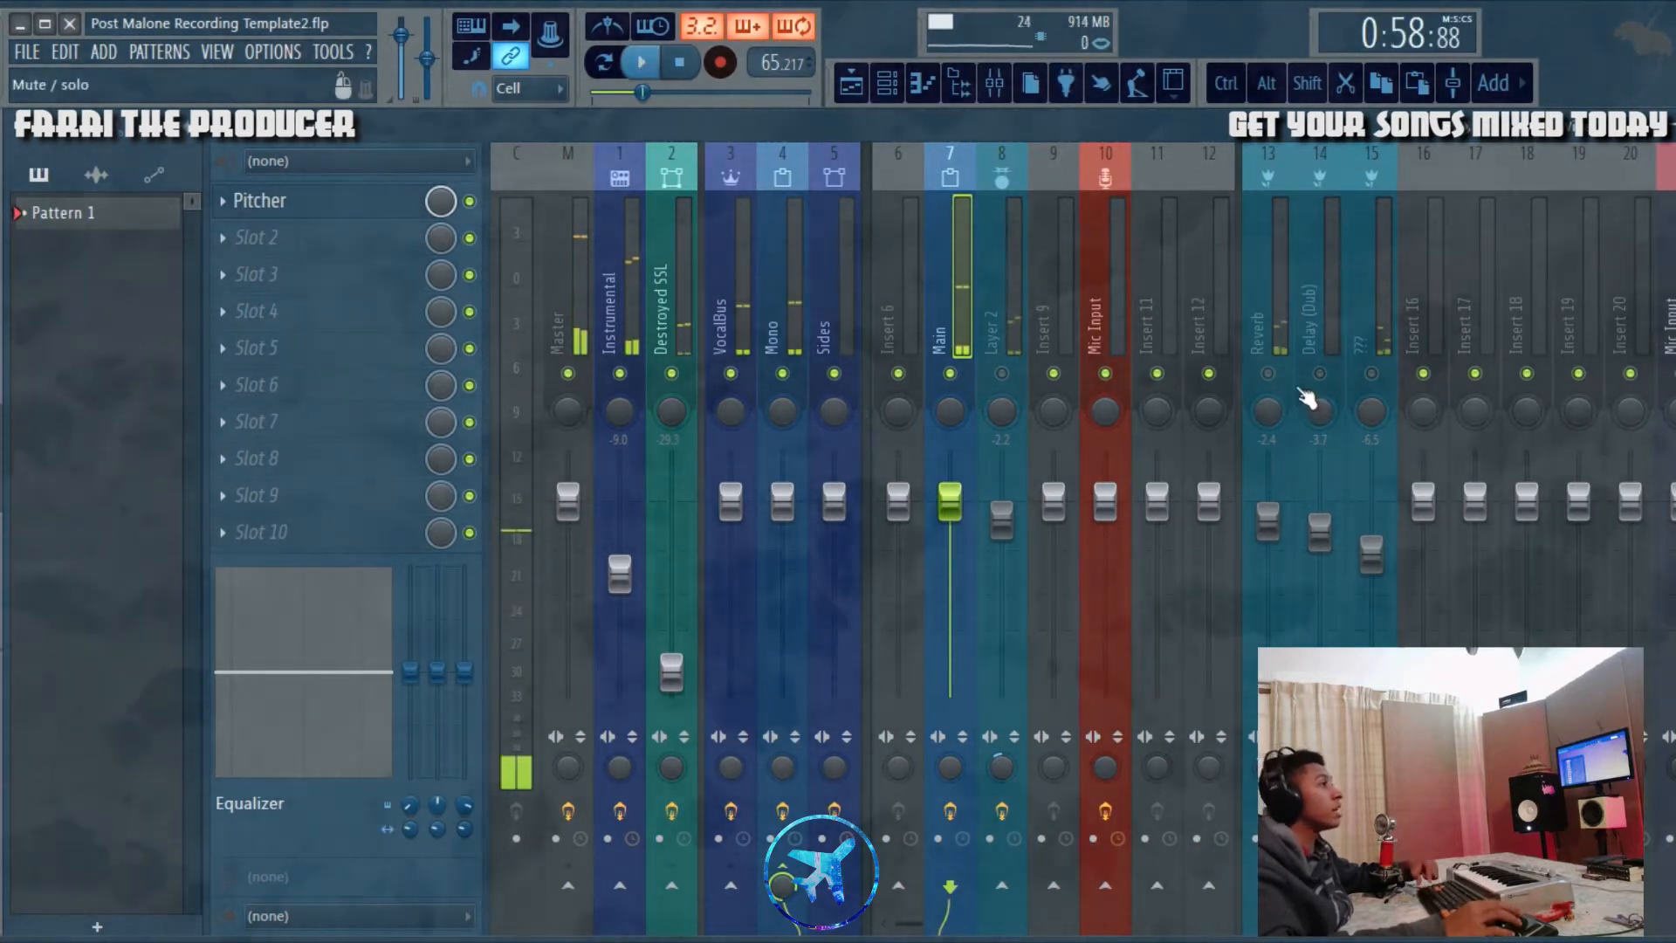
# Step: Unmute the Reverb track to hear it on the vocal, restore the other muted tracks, and select Delay (Dub)
pyautogui.click(1268, 373)
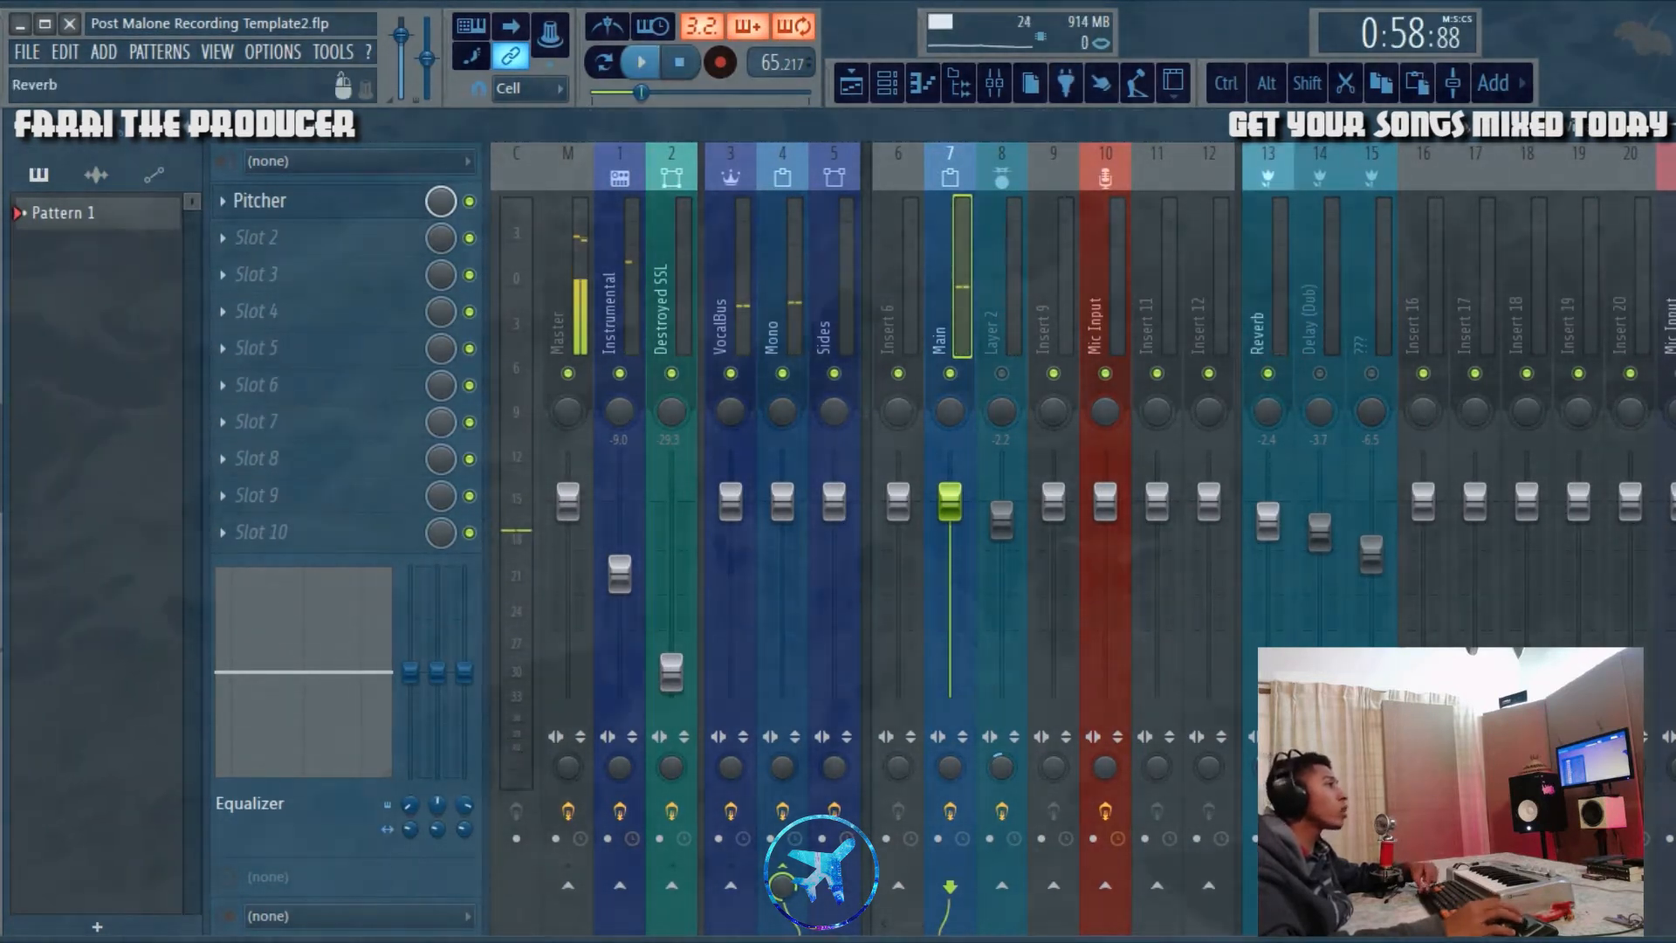
pyautogui.press('space')
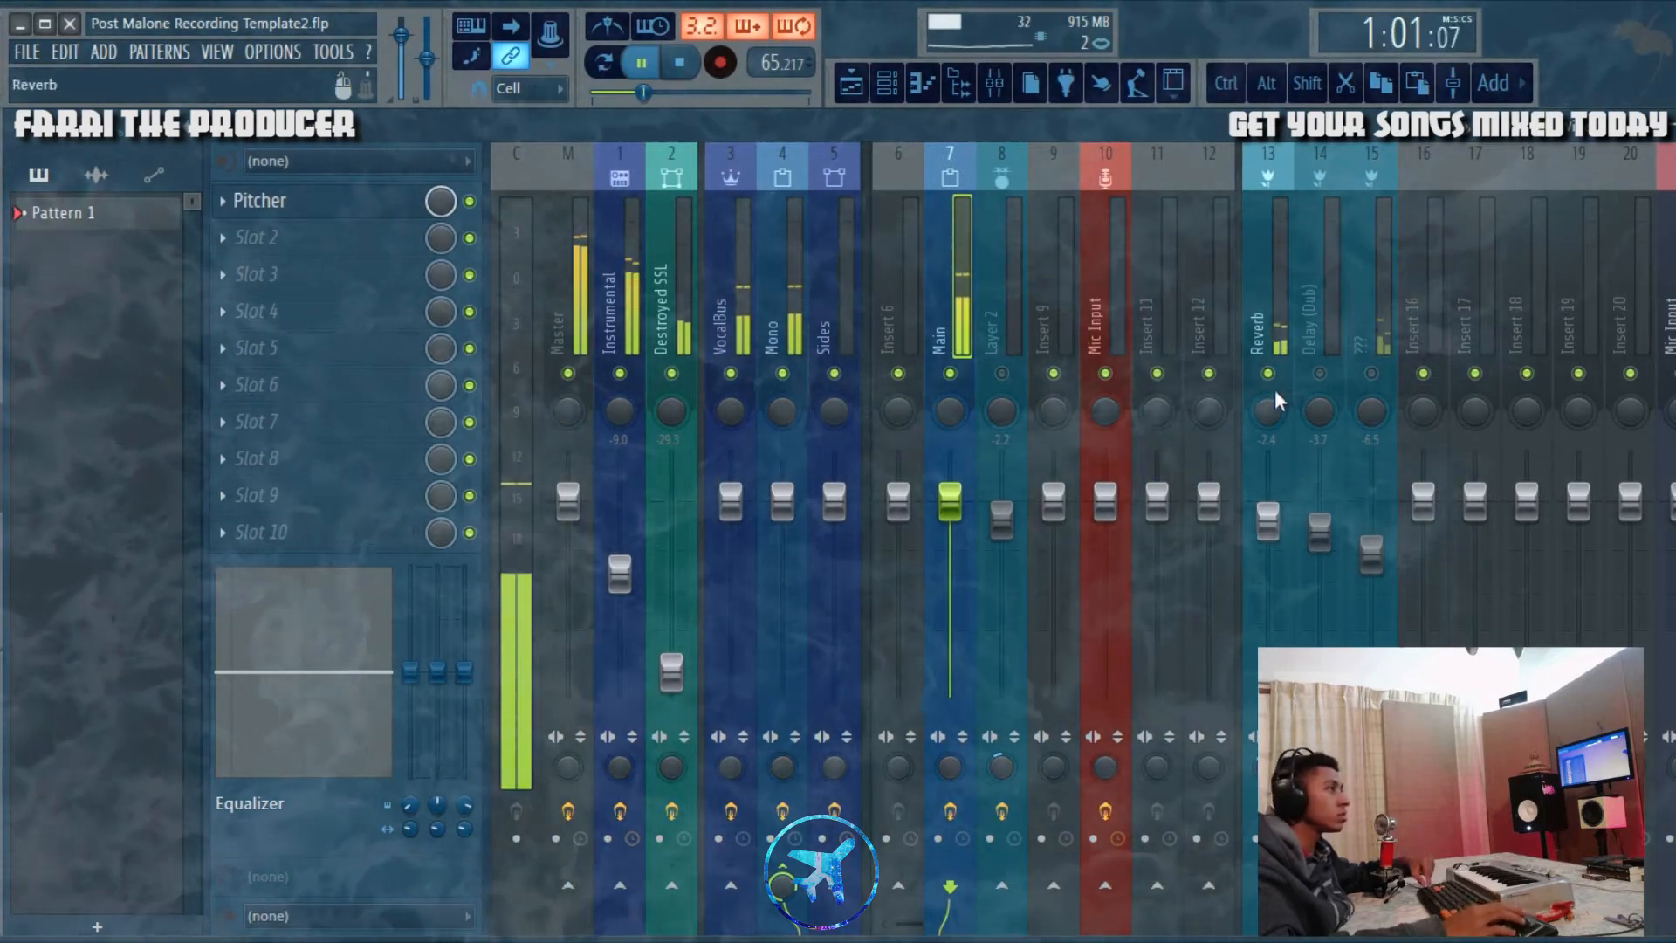
pyautogui.press('space')
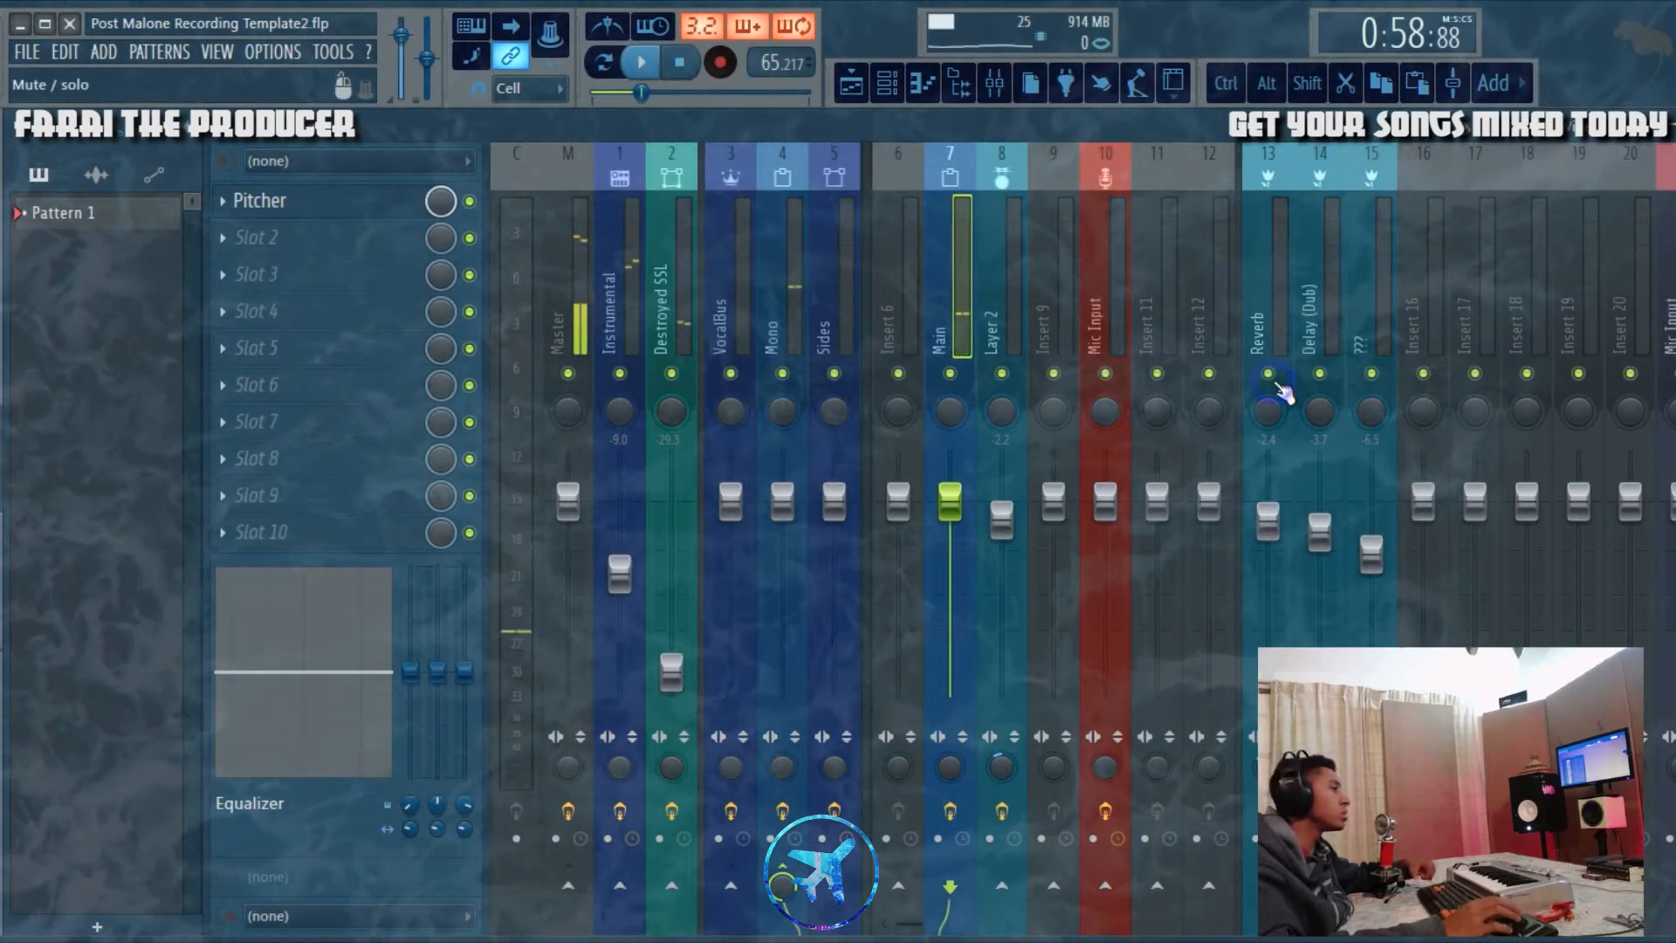
pyautogui.click(1302, 336)
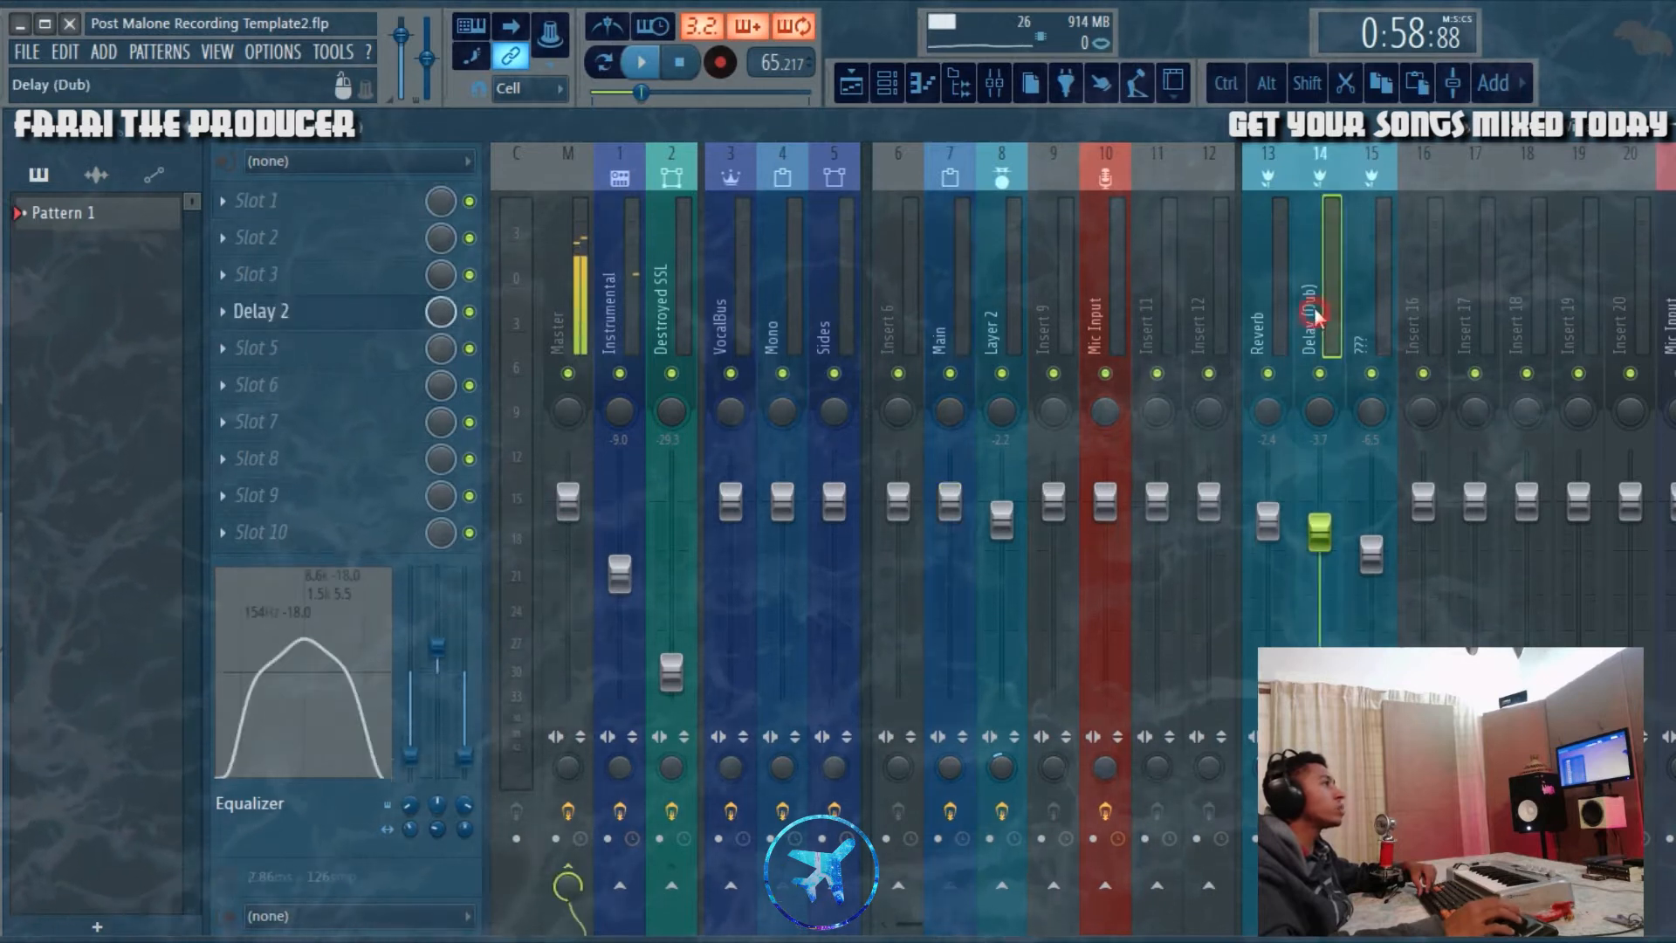
# Step: Set the playlist position to bar 9 and place a Pattern 1 clip on Track 2 starting there
pyautogui.click(851, 83)
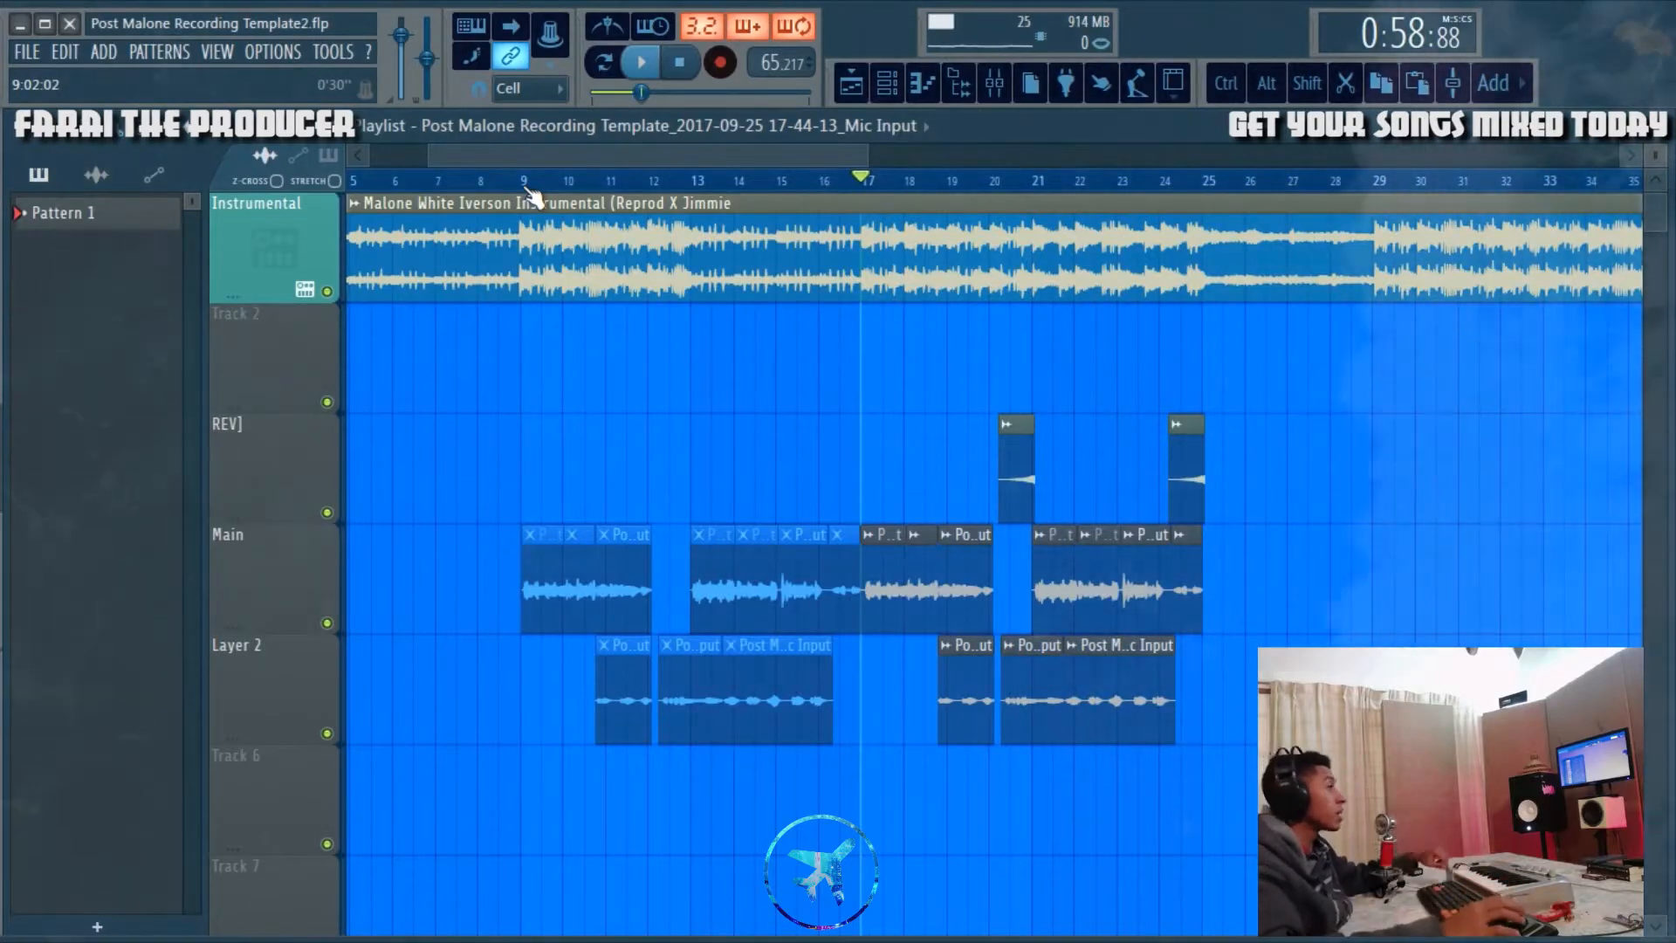
pyautogui.click(527, 184)
pyautogui.scroll(5, 527, 183)
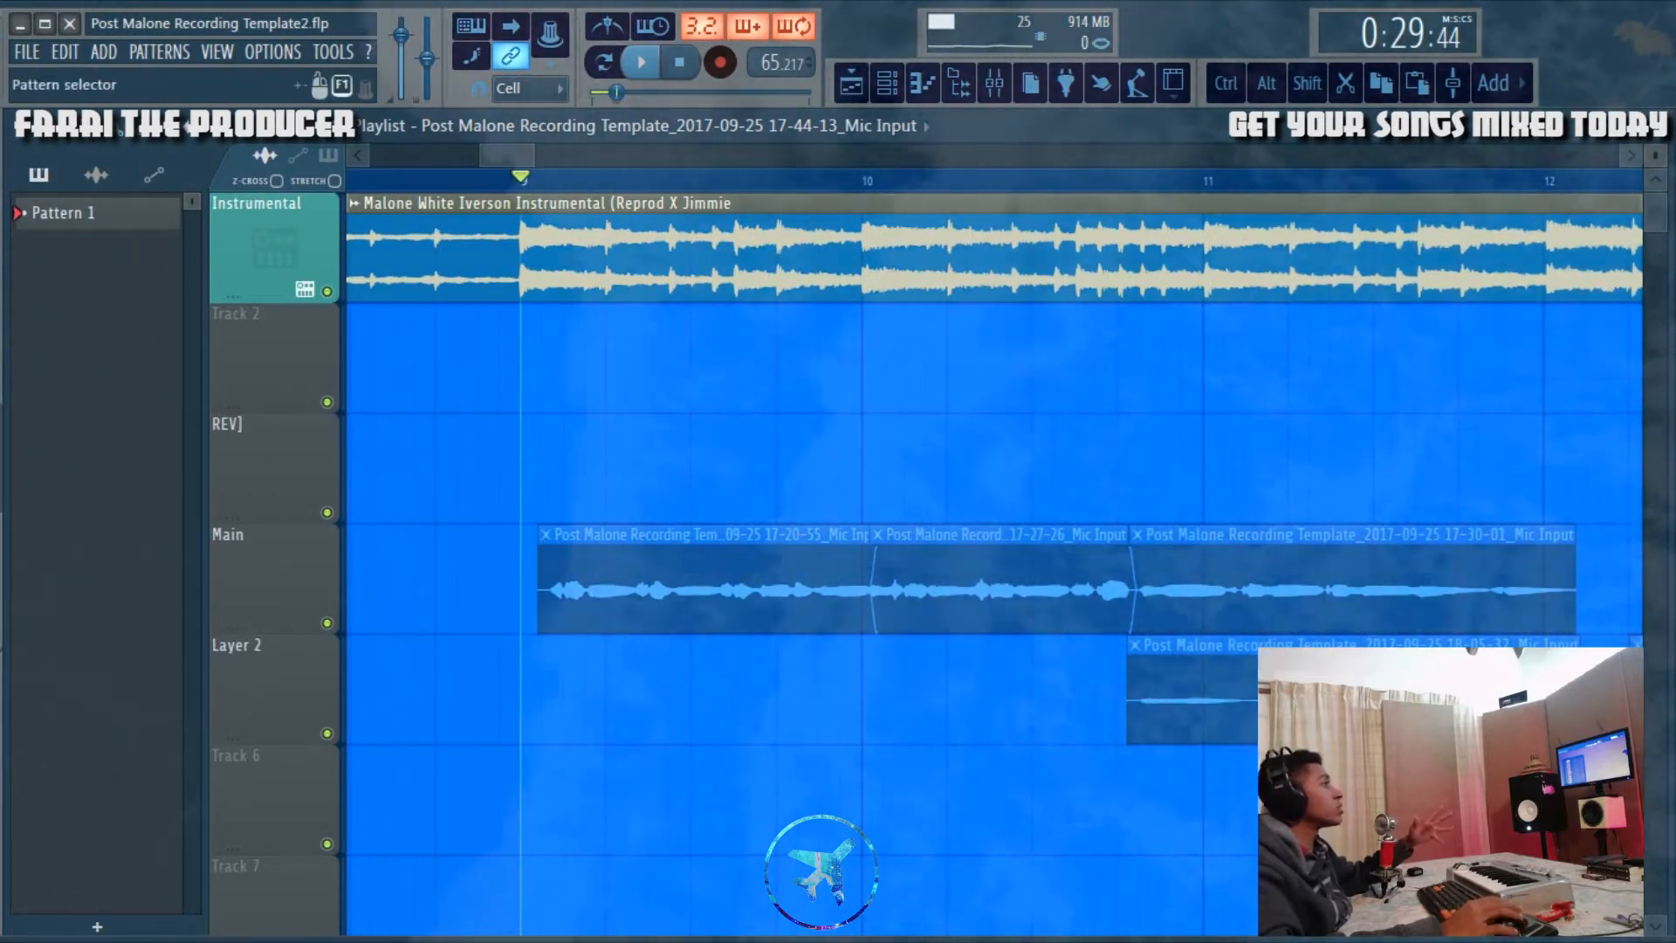
pyautogui.click(328, 155)
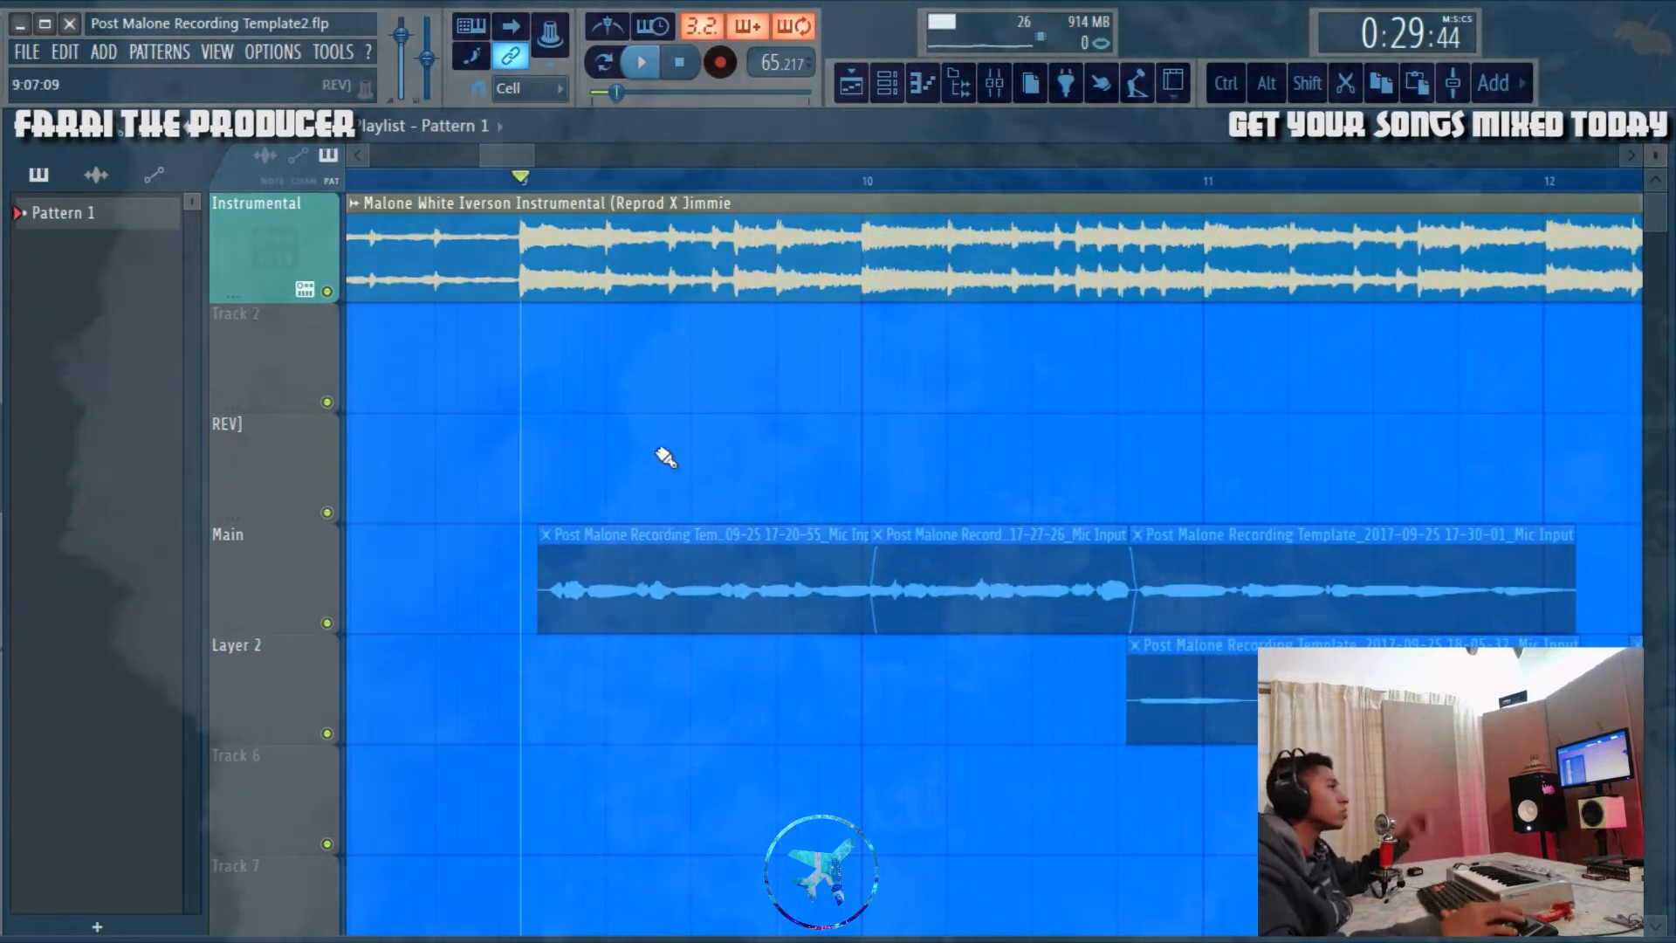
pyautogui.click(535, 364)
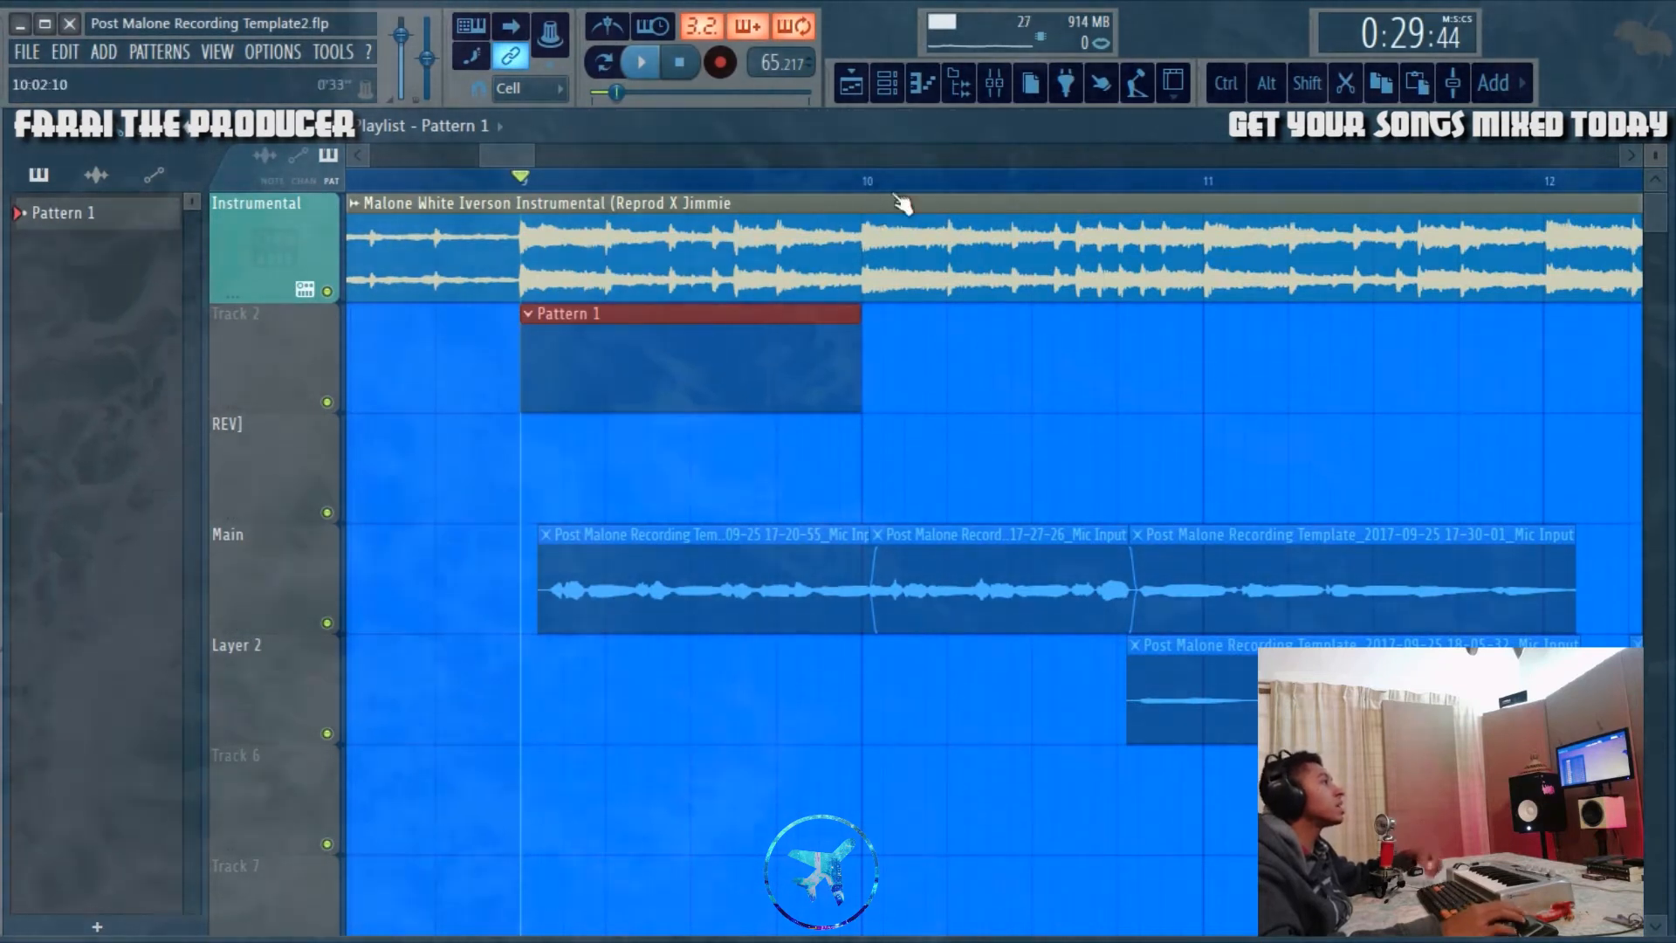
# Step: Compare the Pattern 1 clip's start at bar 9 and end at bar 10 with the instrumental's beats close-up
pyautogui.scroll(5, 533, 192)
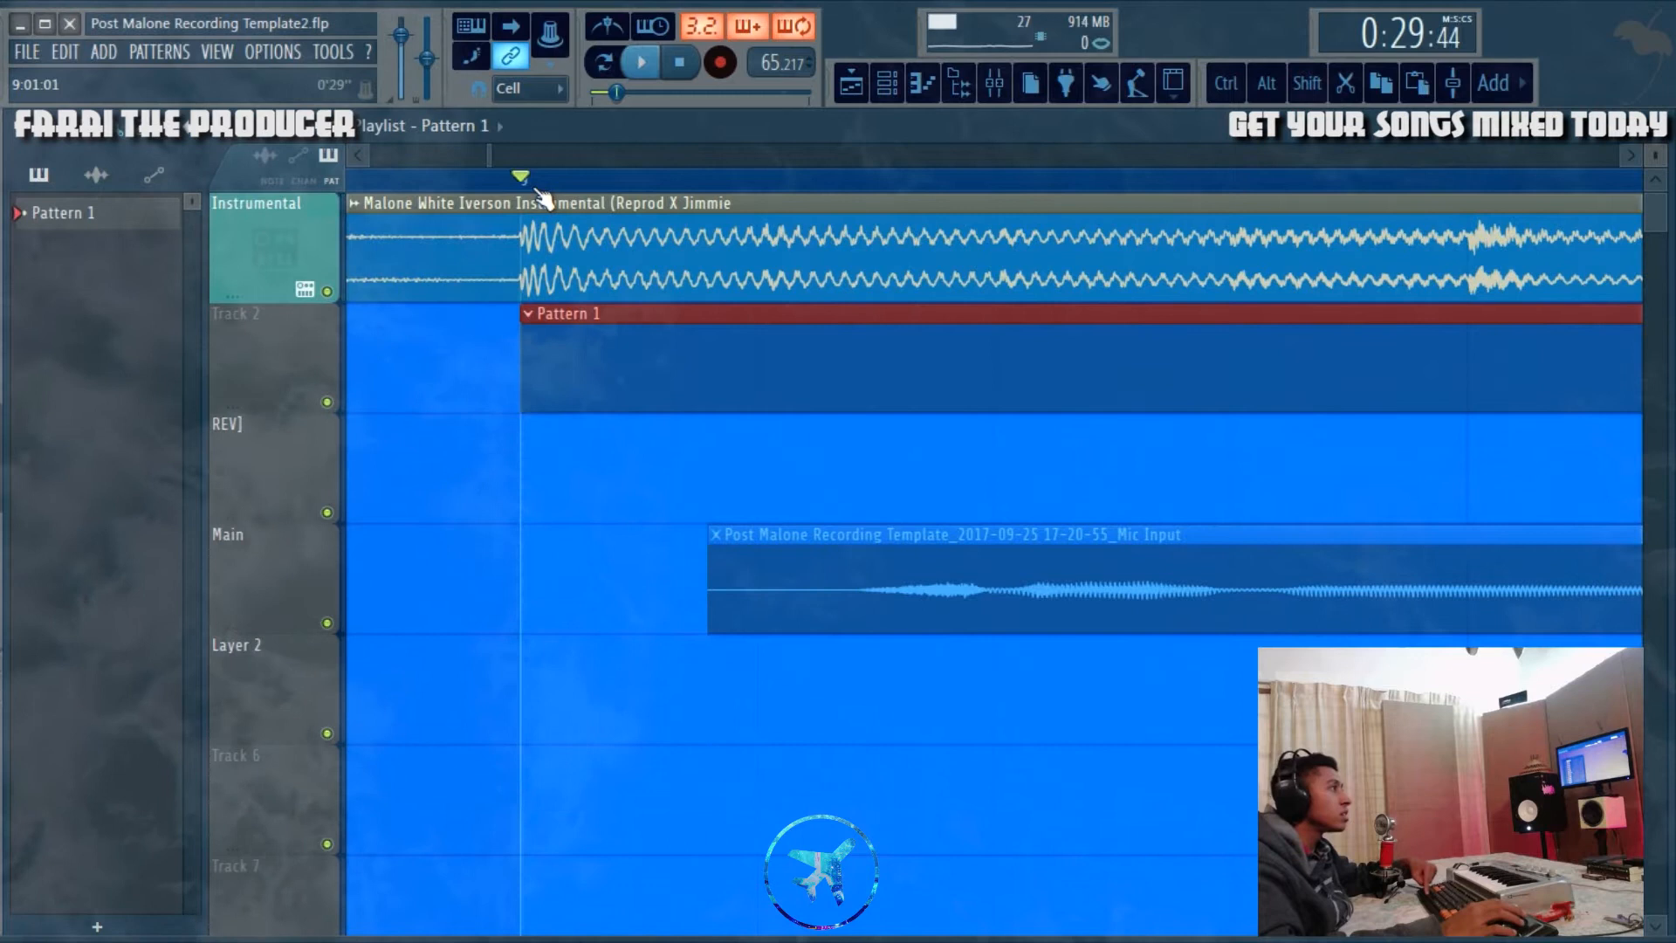
pyautogui.scroll(-5, 542, 199)
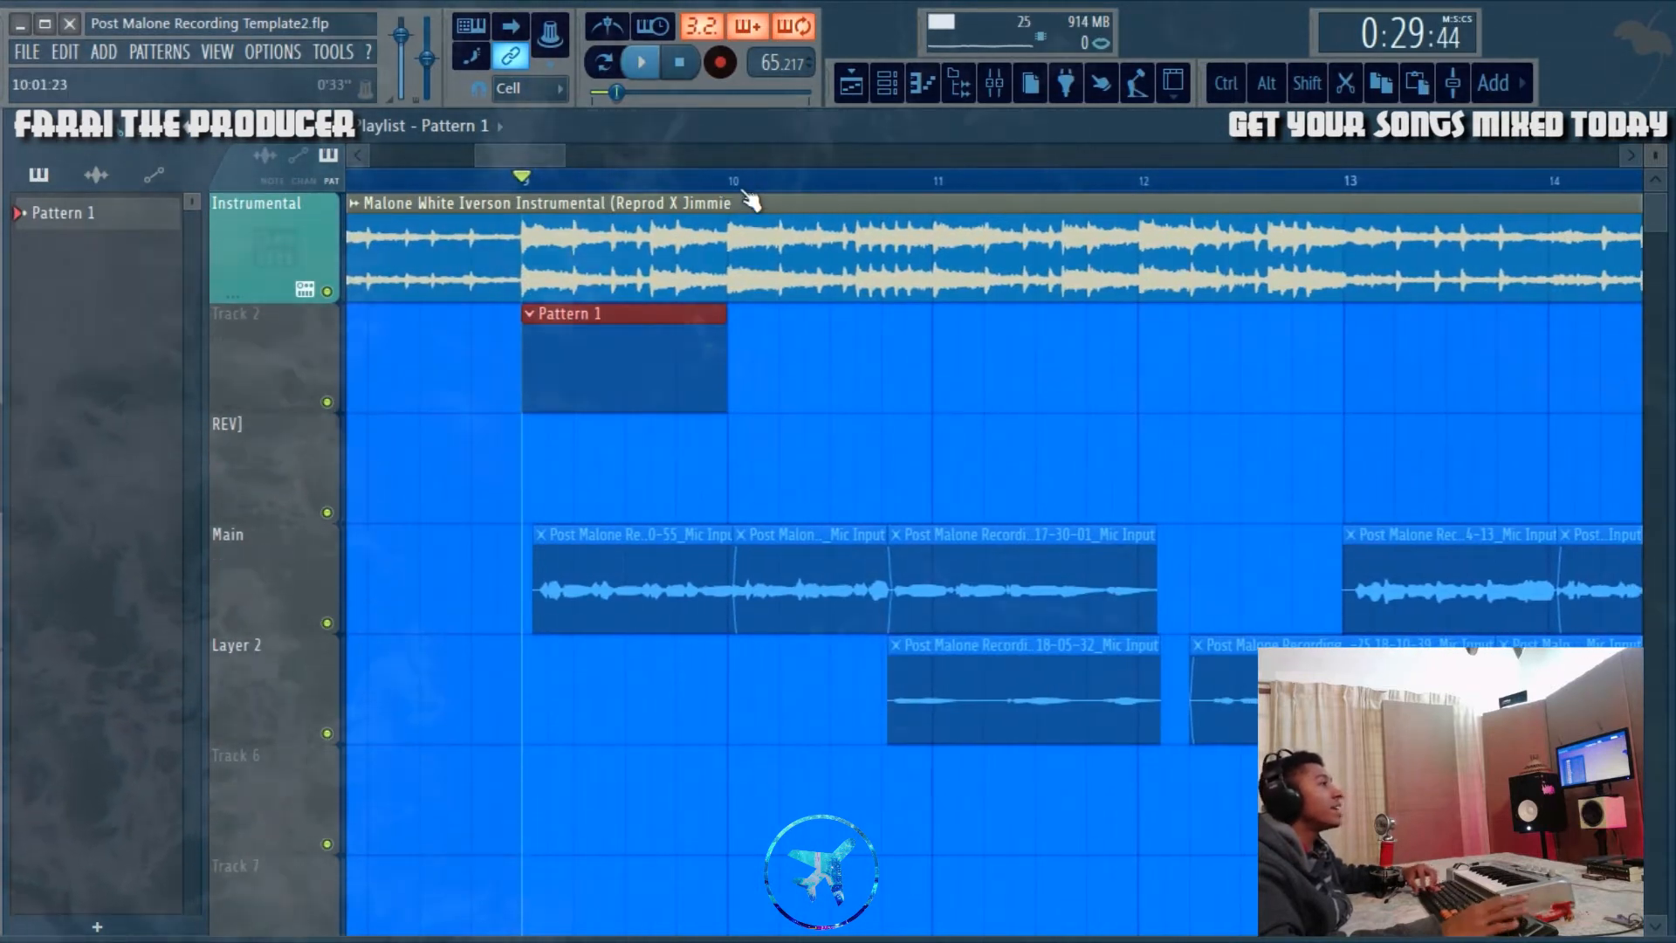
pyautogui.scroll(5, 749, 262)
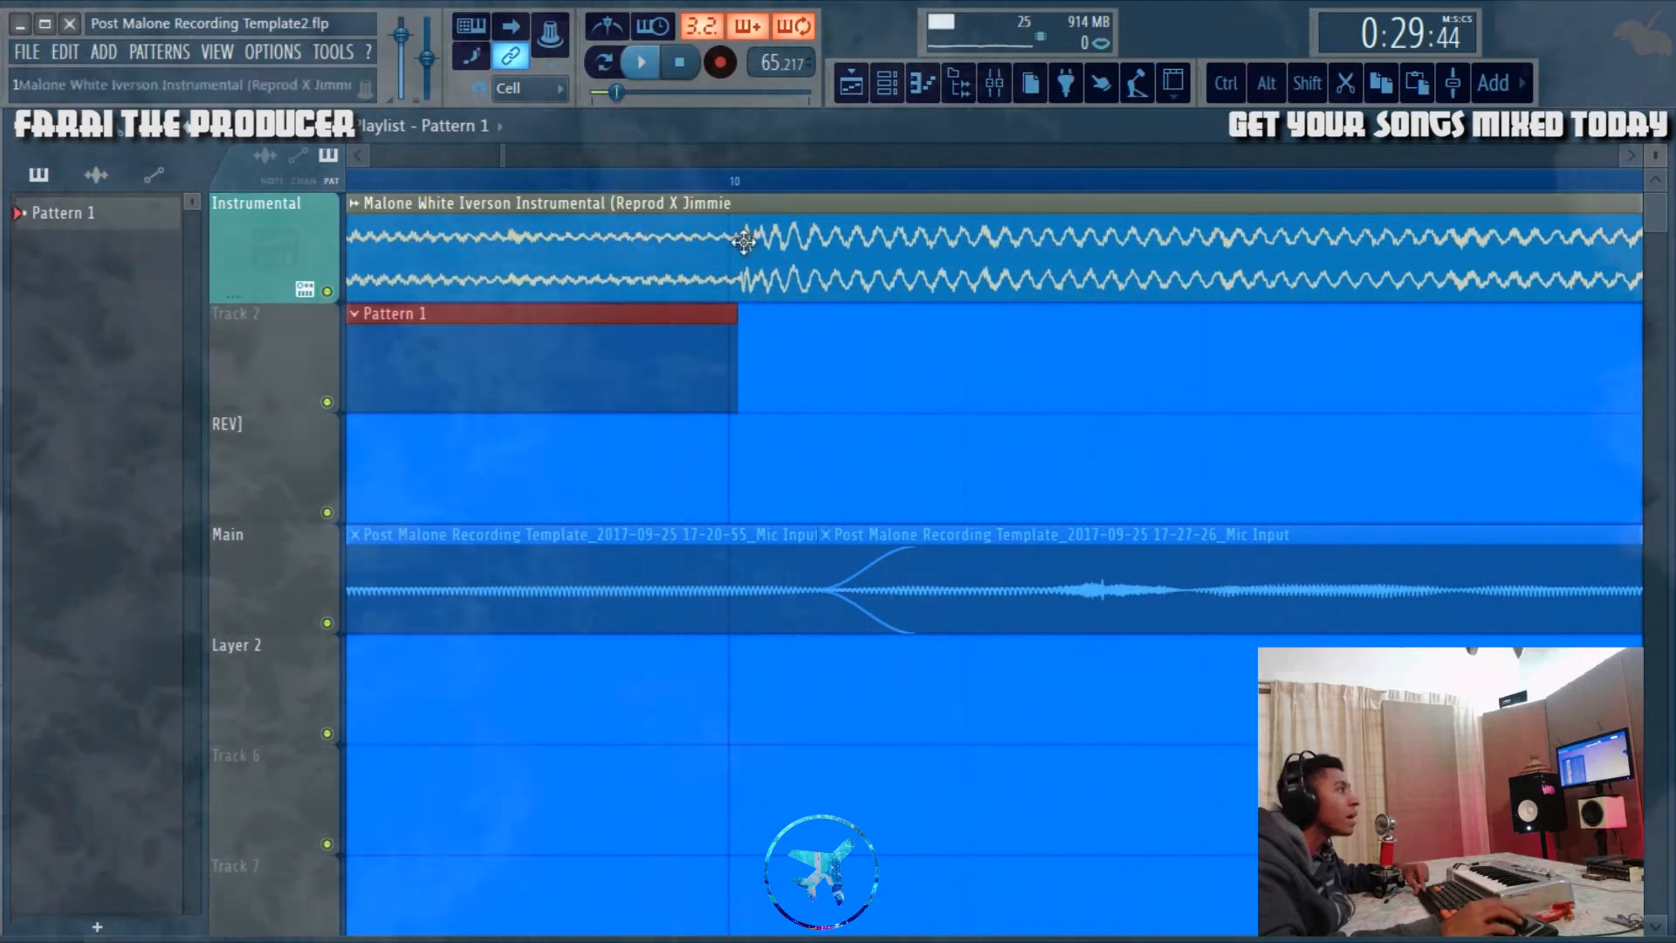
pyautogui.scroll(-5, 803, 175)
pyautogui.scroll(-3, 805, 166)
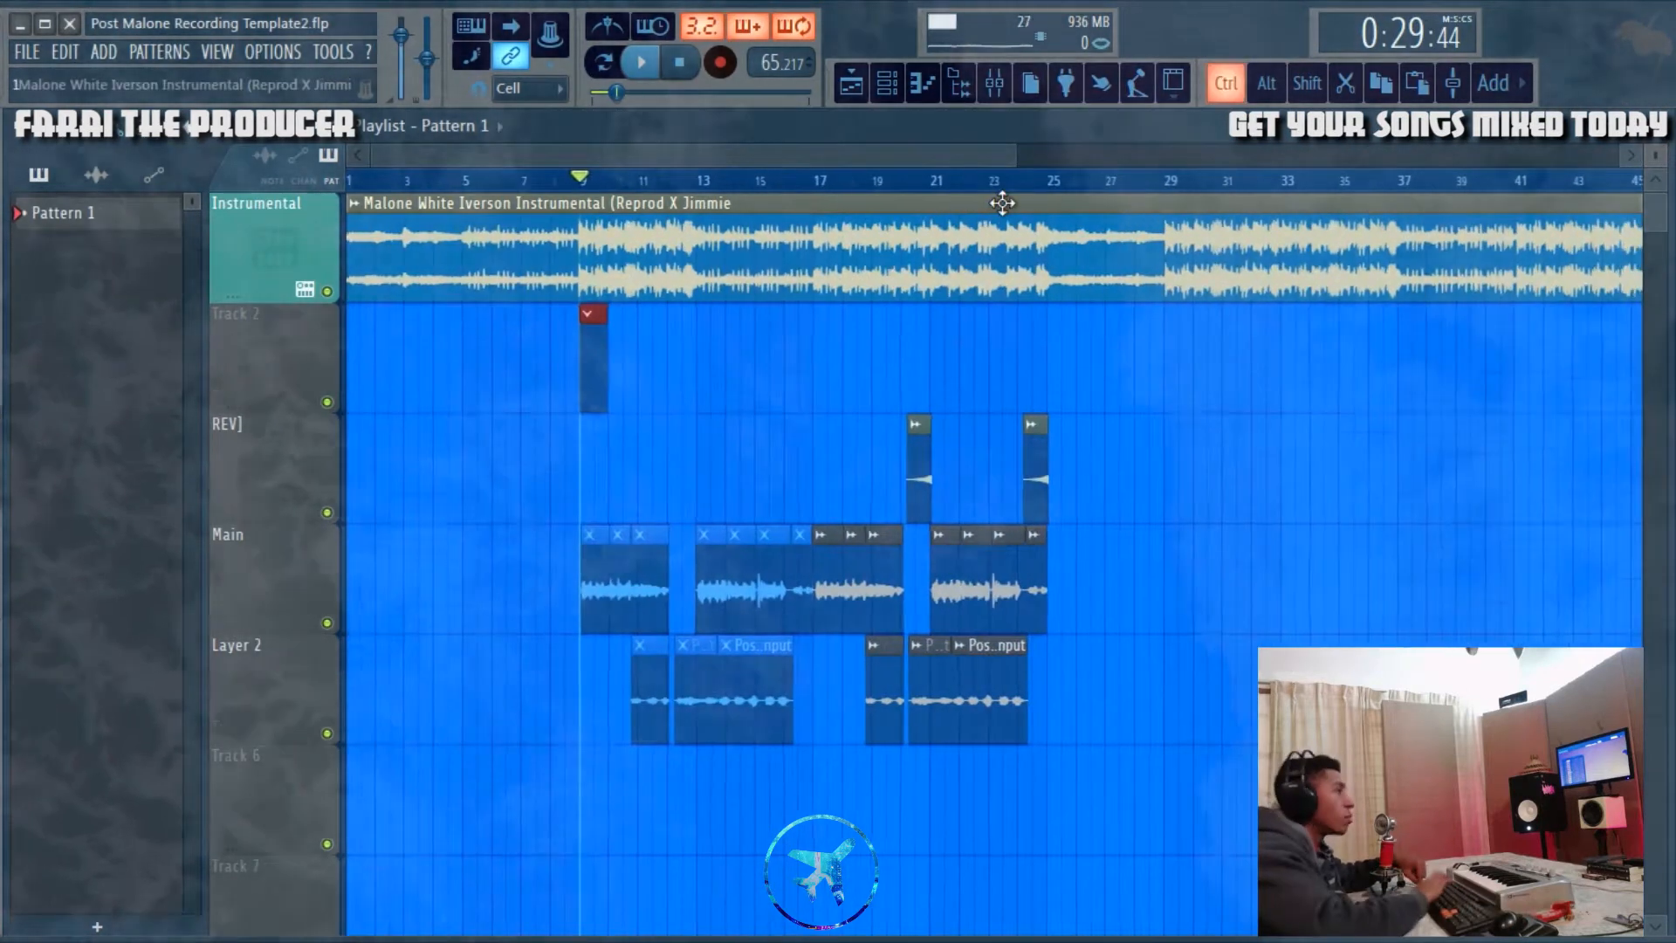
# Step: Duplicate the Pattern 1 clip through bar 18, check its alignment with the instrumental at bar 17, and remove the test clips
pyautogui.hotkey('ctrl', 'b')
pyautogui.hotkey('ctrl', 'b')
pyautogui.hotkey('ctrl', 'b')
pyautogui.hotkey('ctrl', 'b')
pyautogui.hotkey('ctrl', 'b')
pyautogui.hotkey('ctrl', 'b')
pyautogui.hotkey('ctrl', 'b')
pyautogui.hotkey('ctrl', 'b')
pyautogui.hotkey('ctrl', 'b')
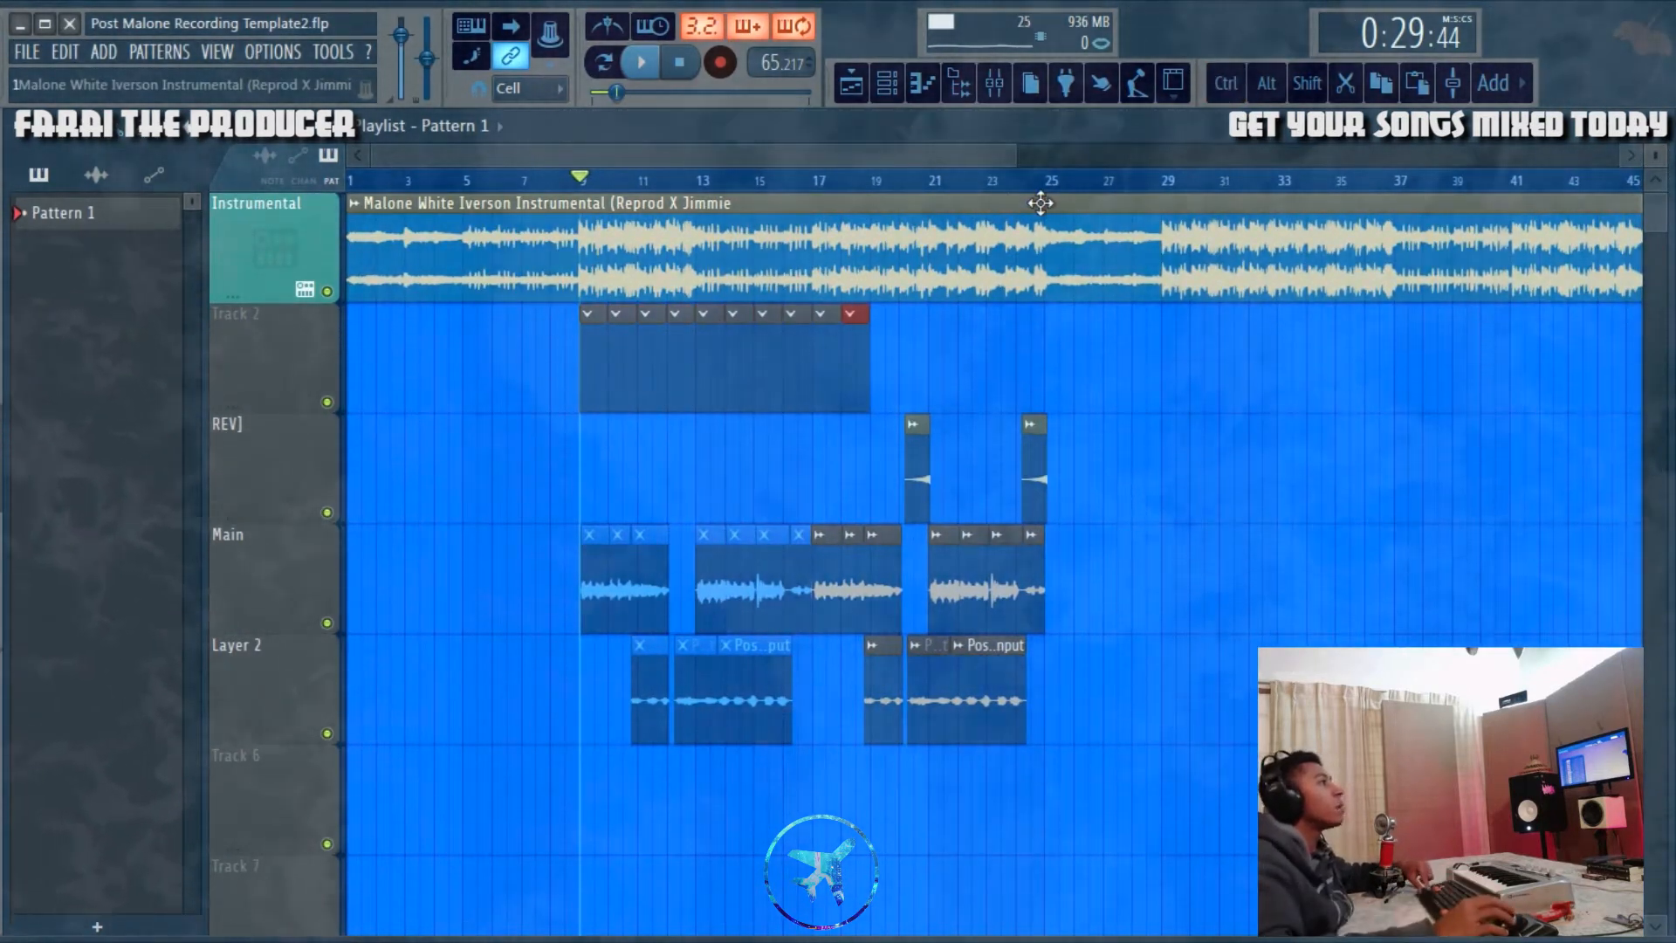
pyautogui.scroll(10, 827, 190)
pyautogui.scroll(3, 823, 187)
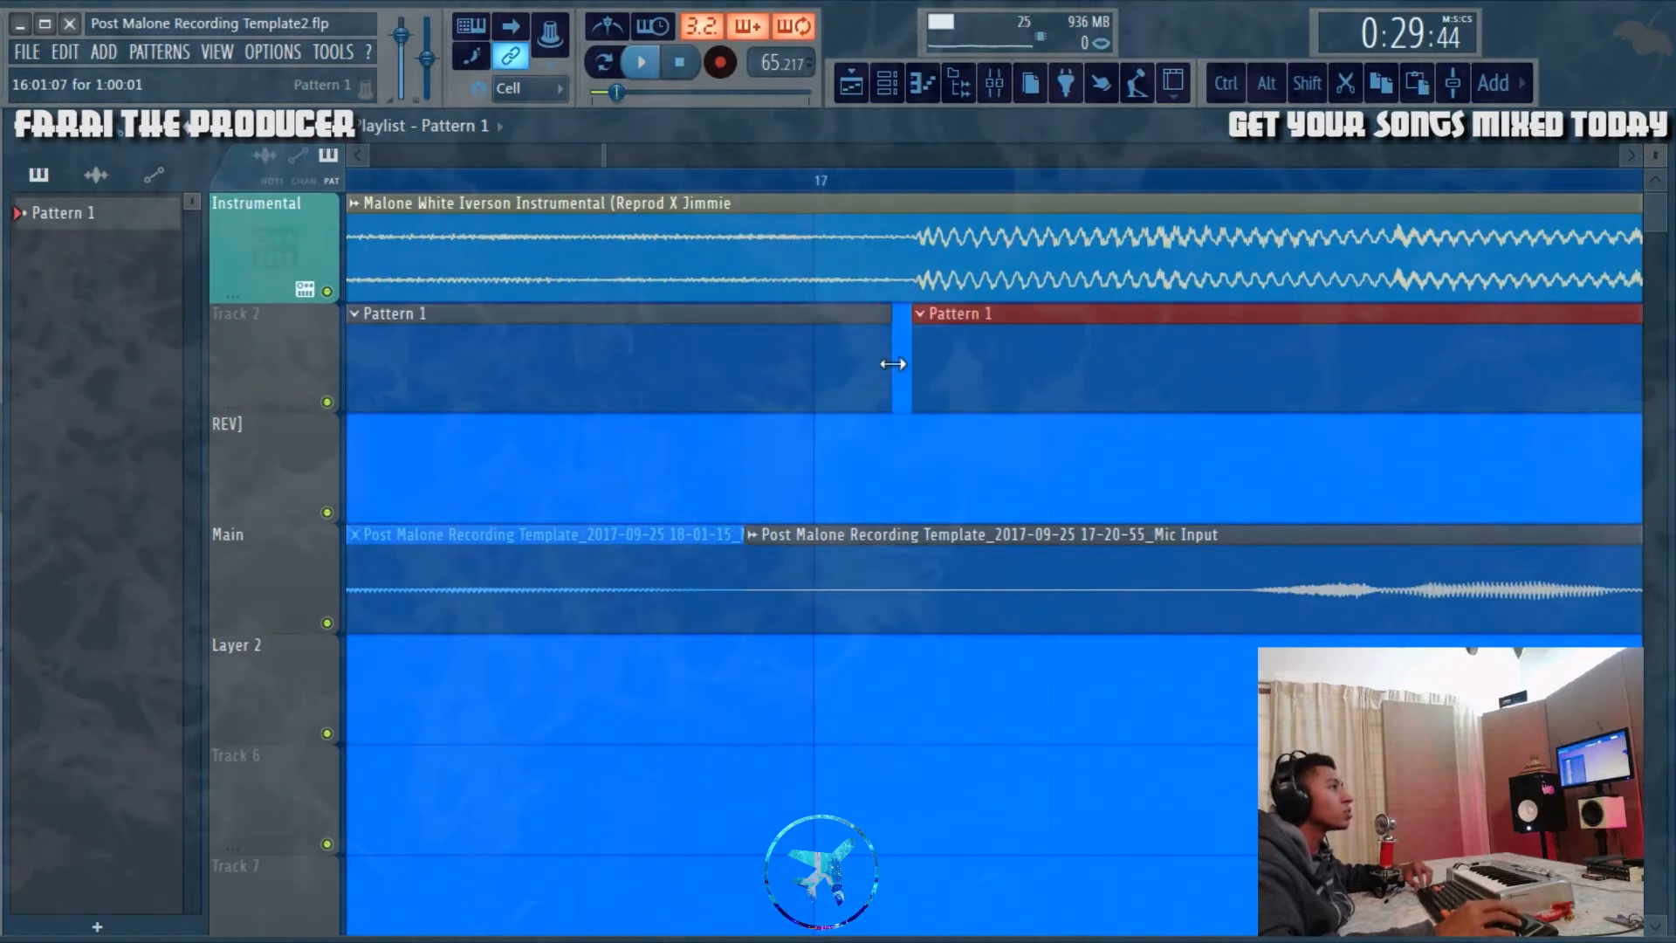
pyautogui.scroll(-5, 930, 196)
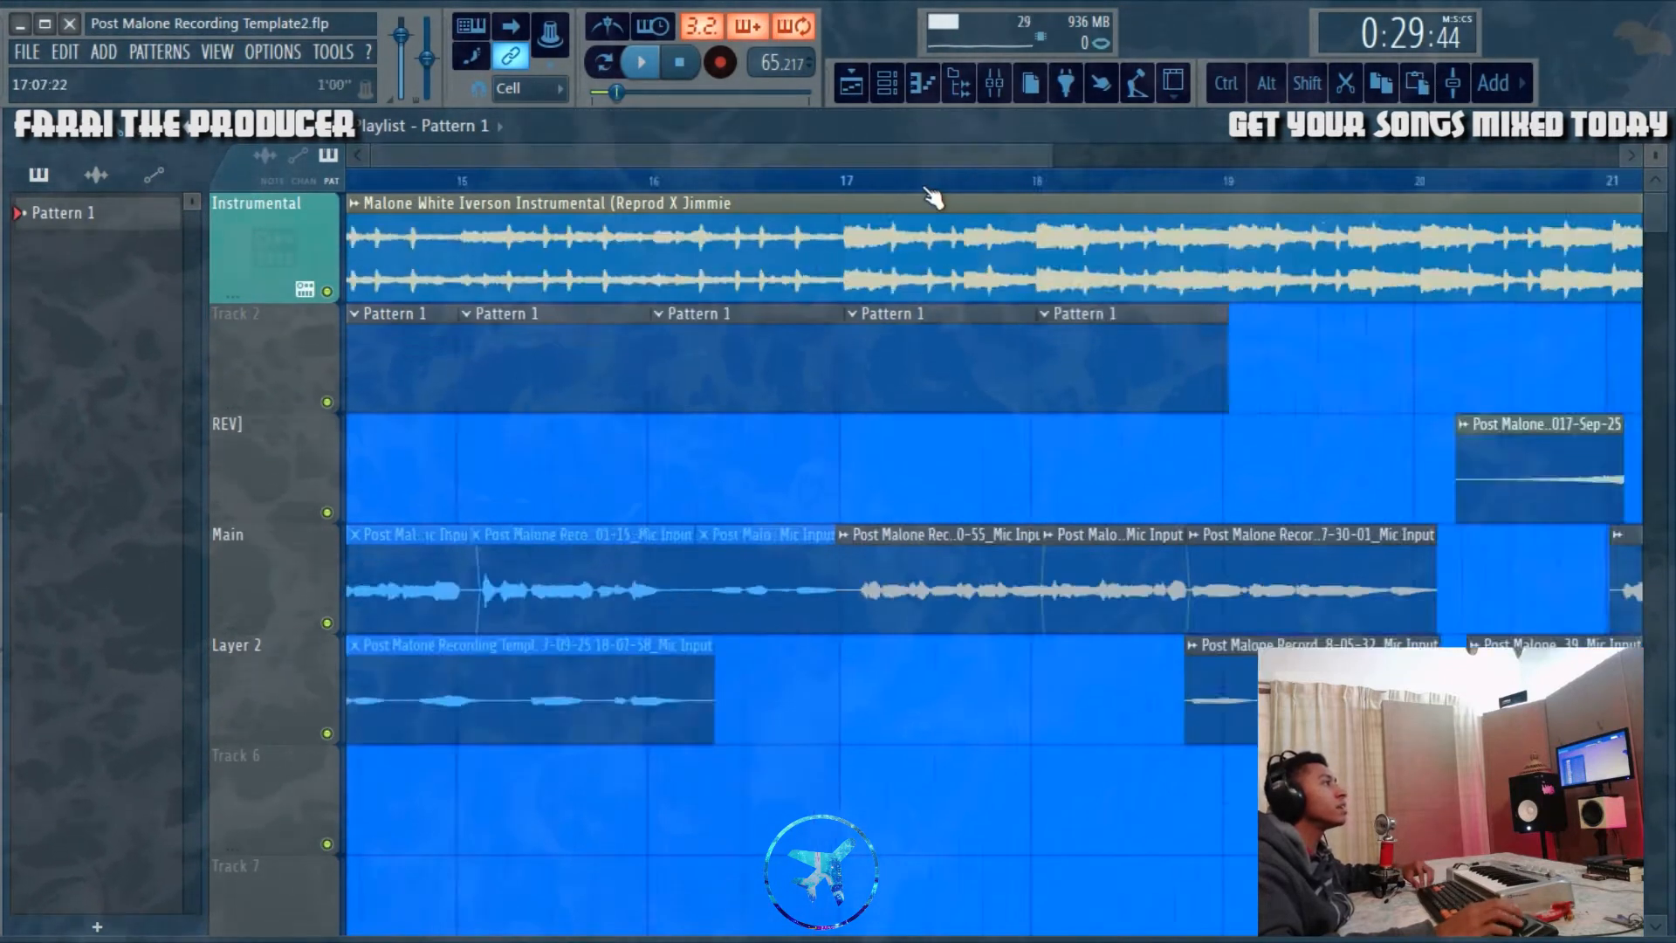
pyautogui.scroll(-8, 932, 197)
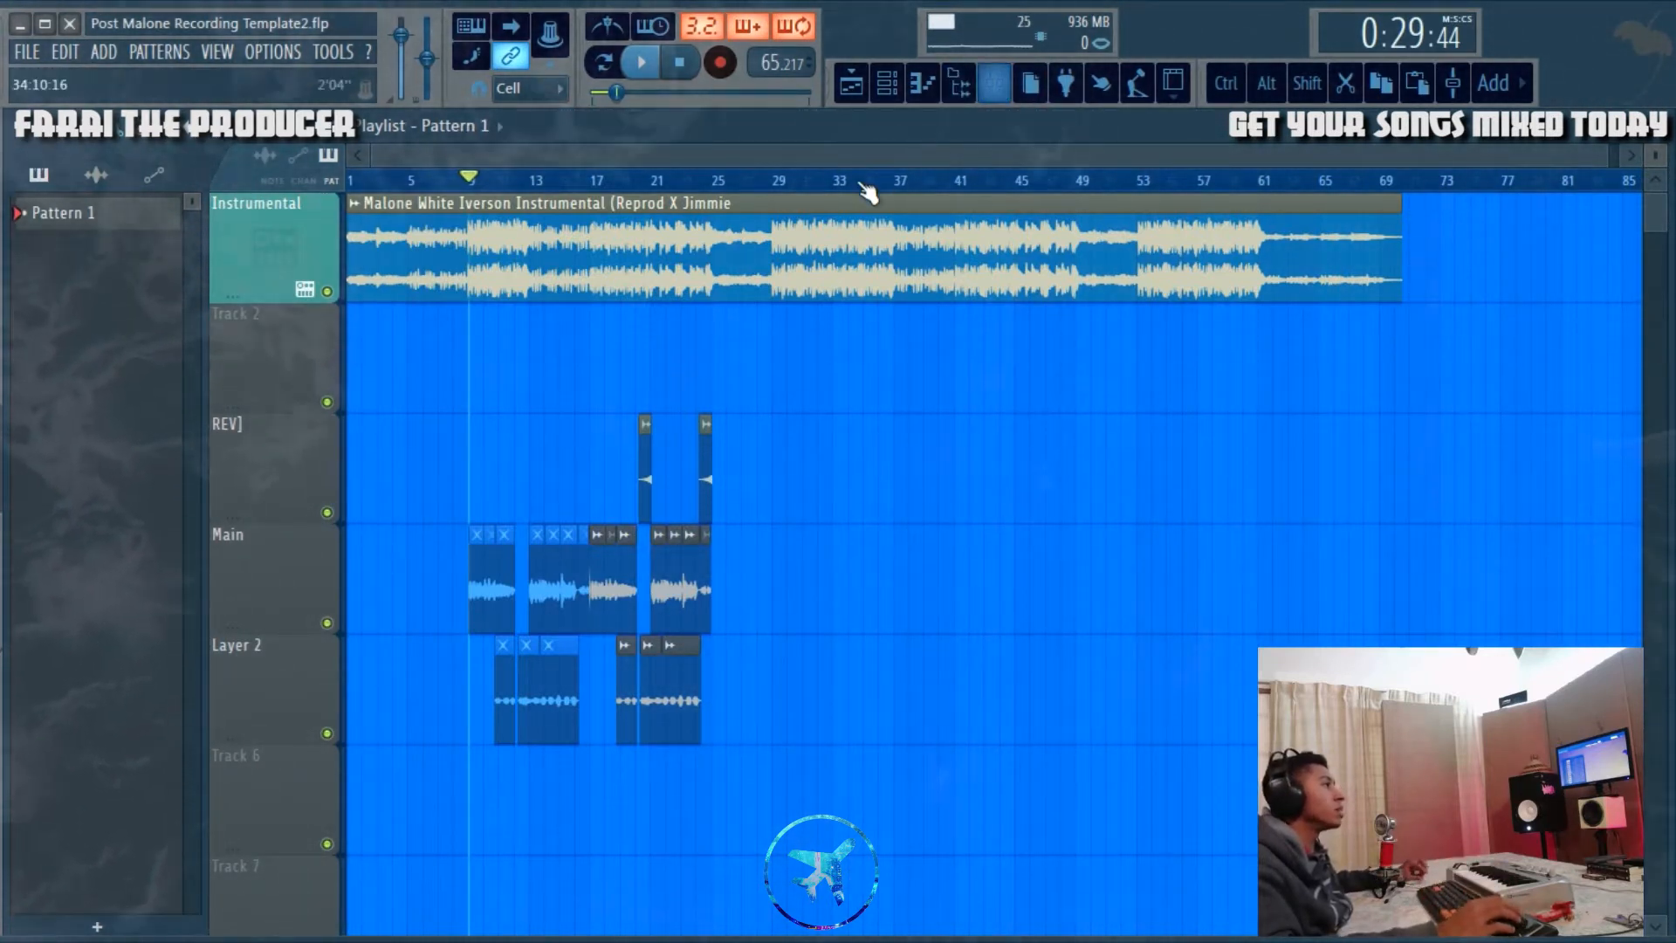
# Step: Return to the mixer and view the effect chains of the Mono and Delay (Dub) tracks
pyautogui.click(994, 83)
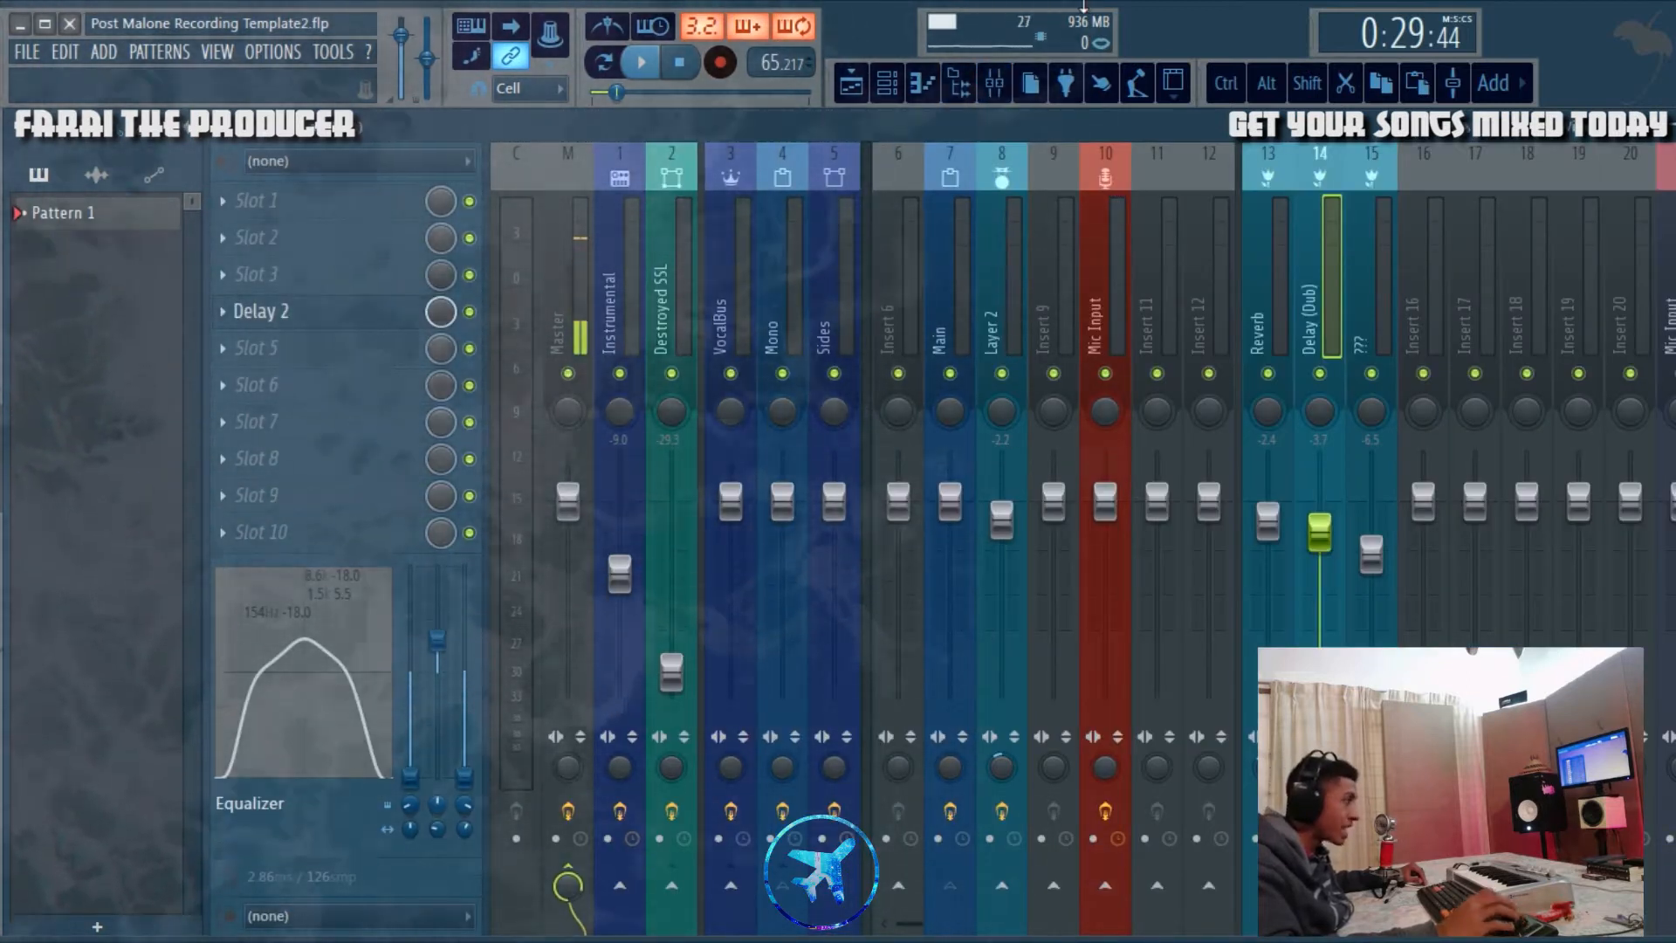
pyautogui.click(768, 306)
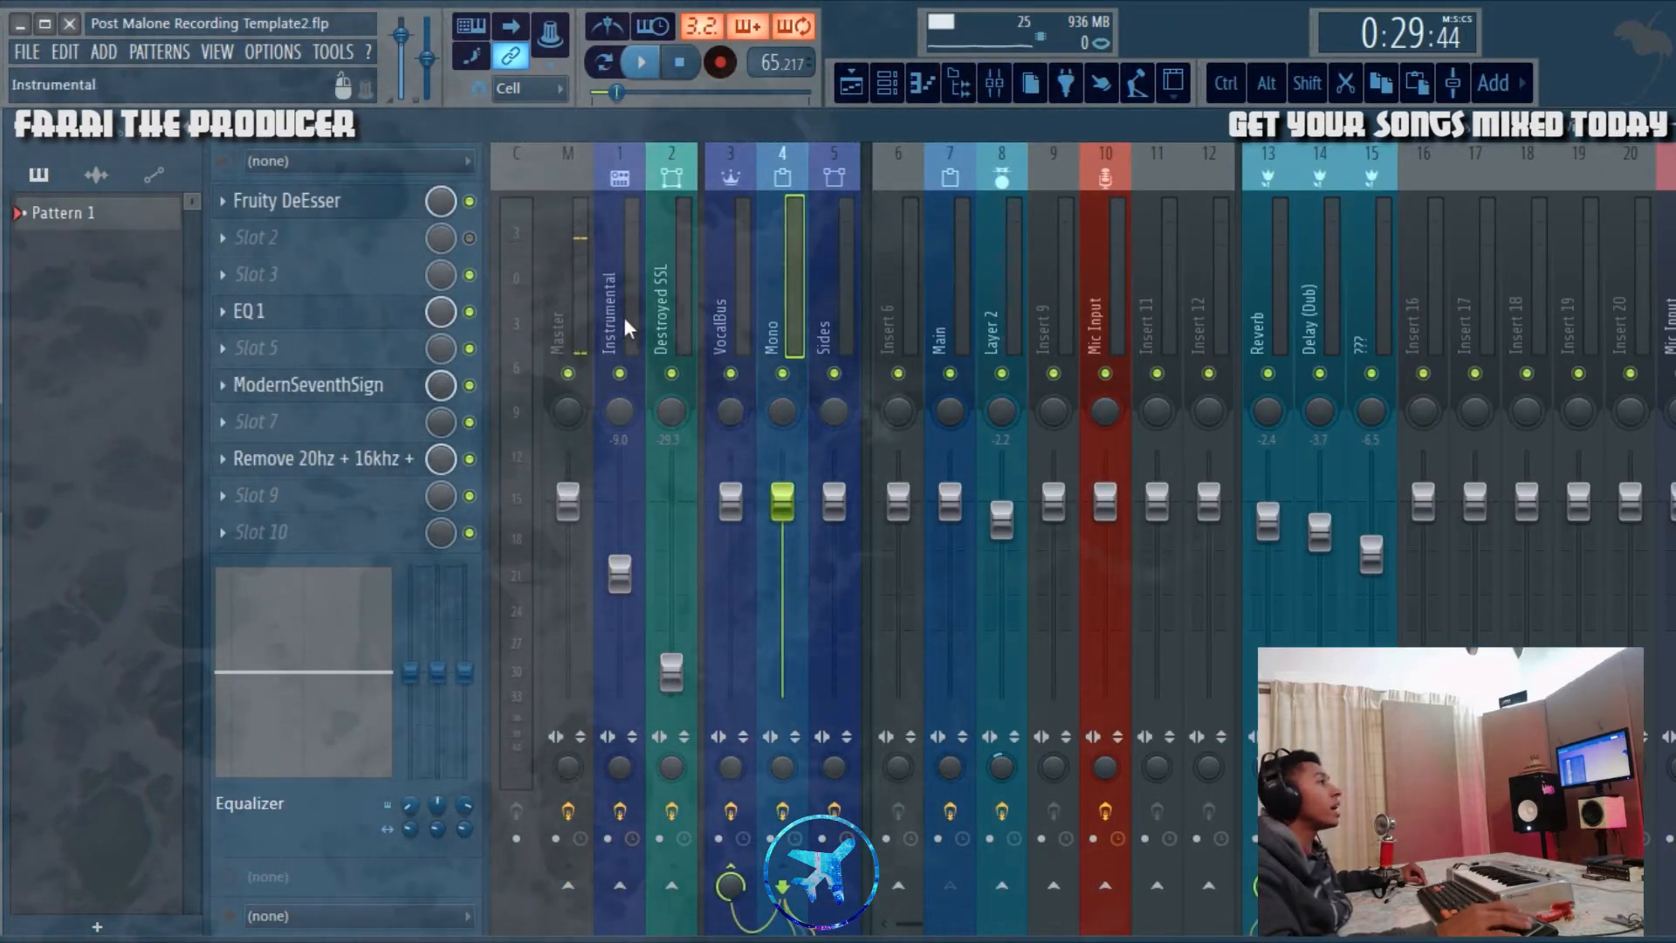
pyautogui.click(1319, 296)
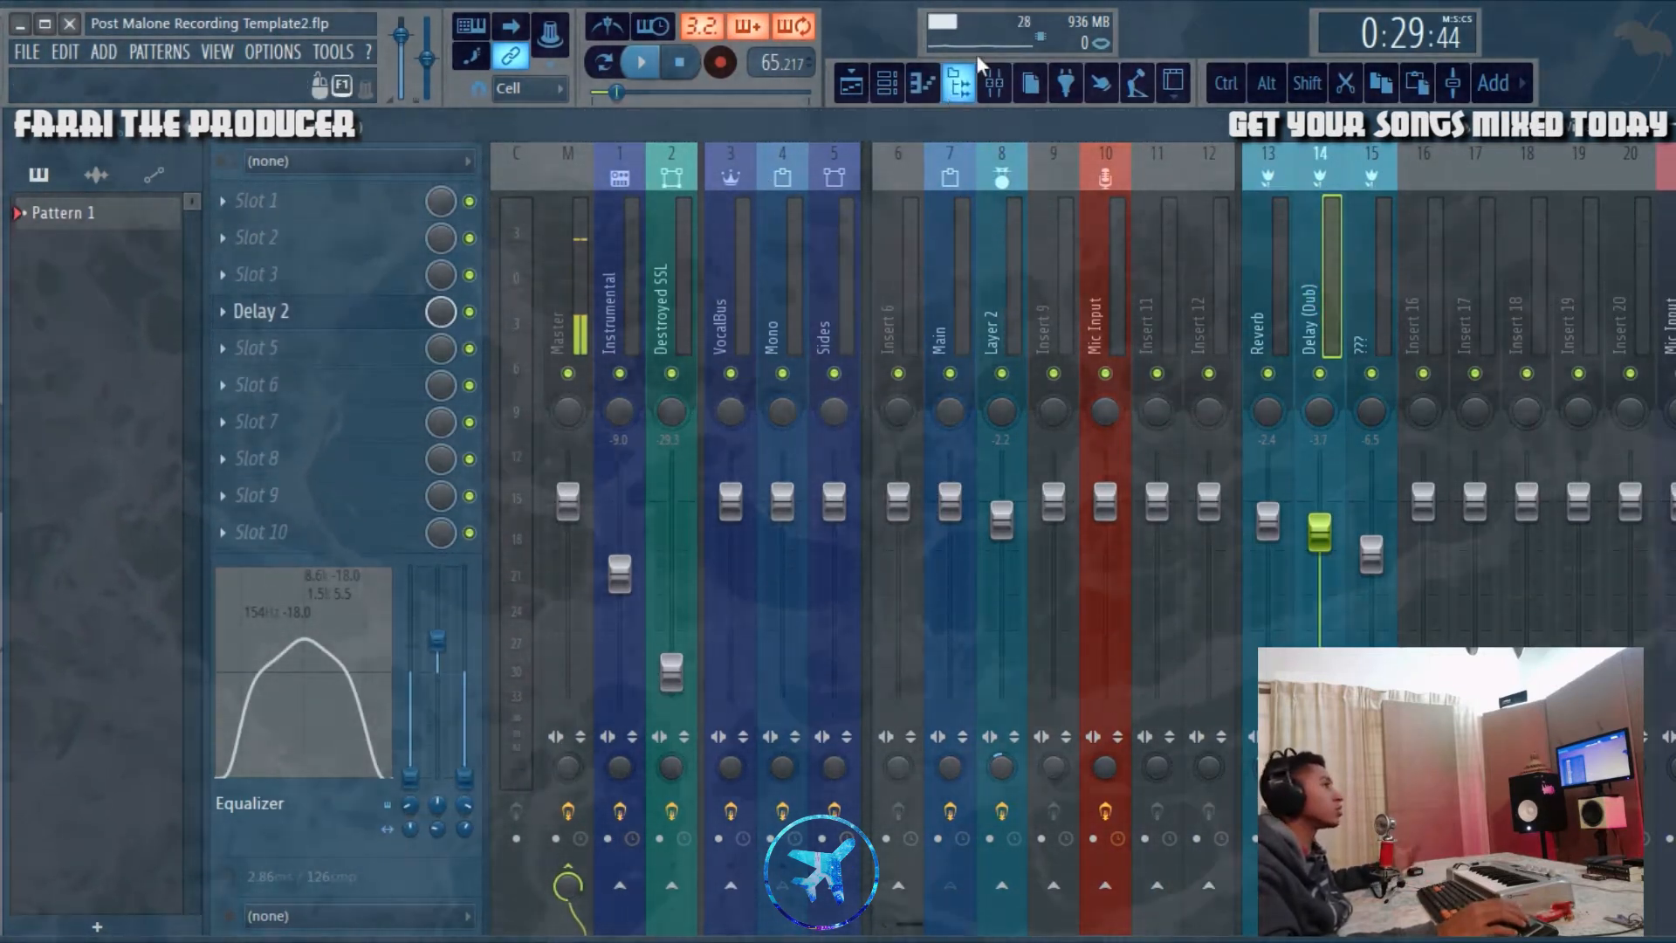
# Step: View the effect chains of the ??? send and the VocalBus track in the mixer
pyautogui.click(1370, 285)
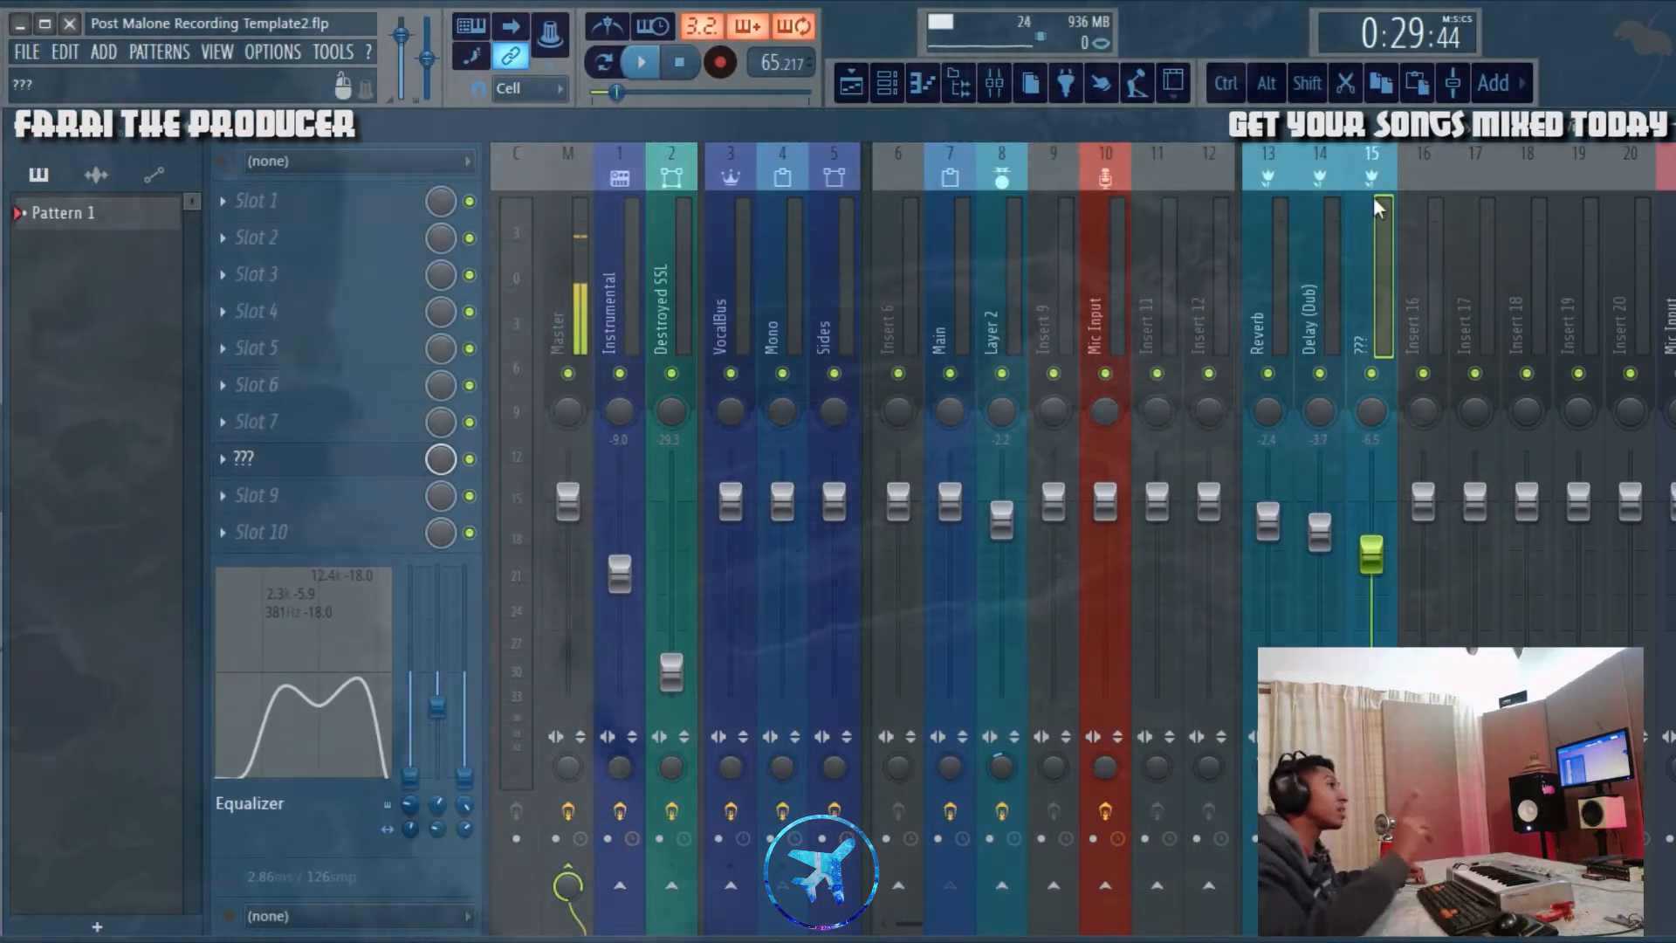
pyautogui.click(1382, 199)
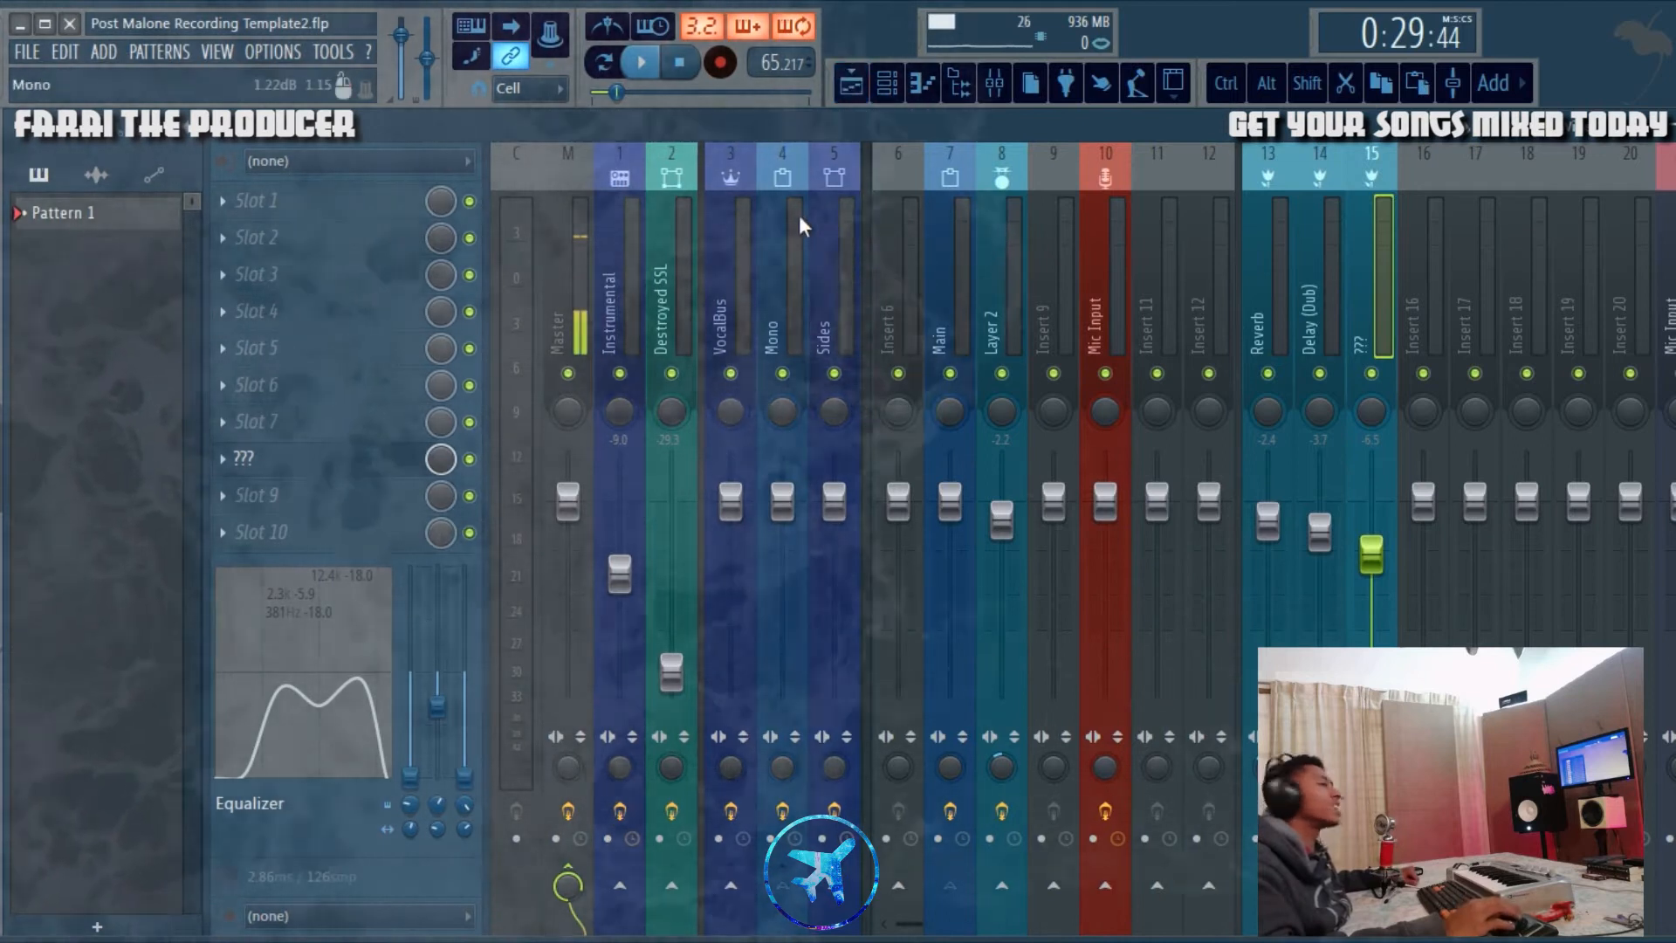
pyautogui.click(742, 262)
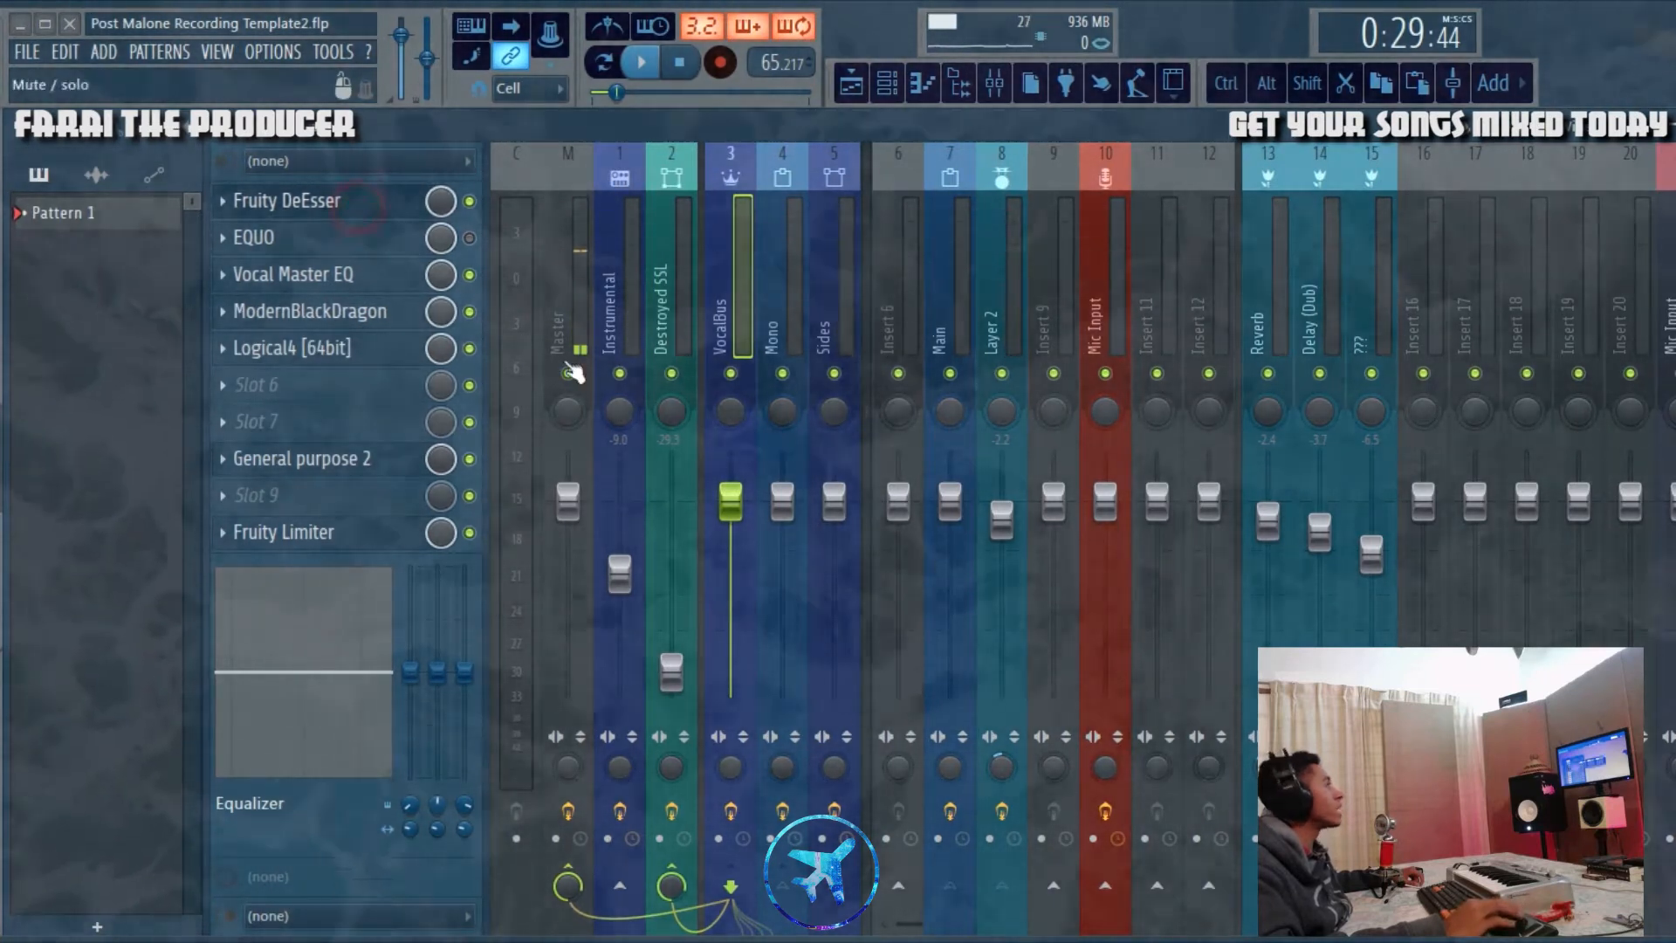
# Step: Examine the Fruity DeEsser on the VocalBus during song playback, close it, and stop playback in the mixer
pyautogui.click(359, 206)
pyautogui.moveTo(735, 451); pyautogui.dragTo(1232, 384)
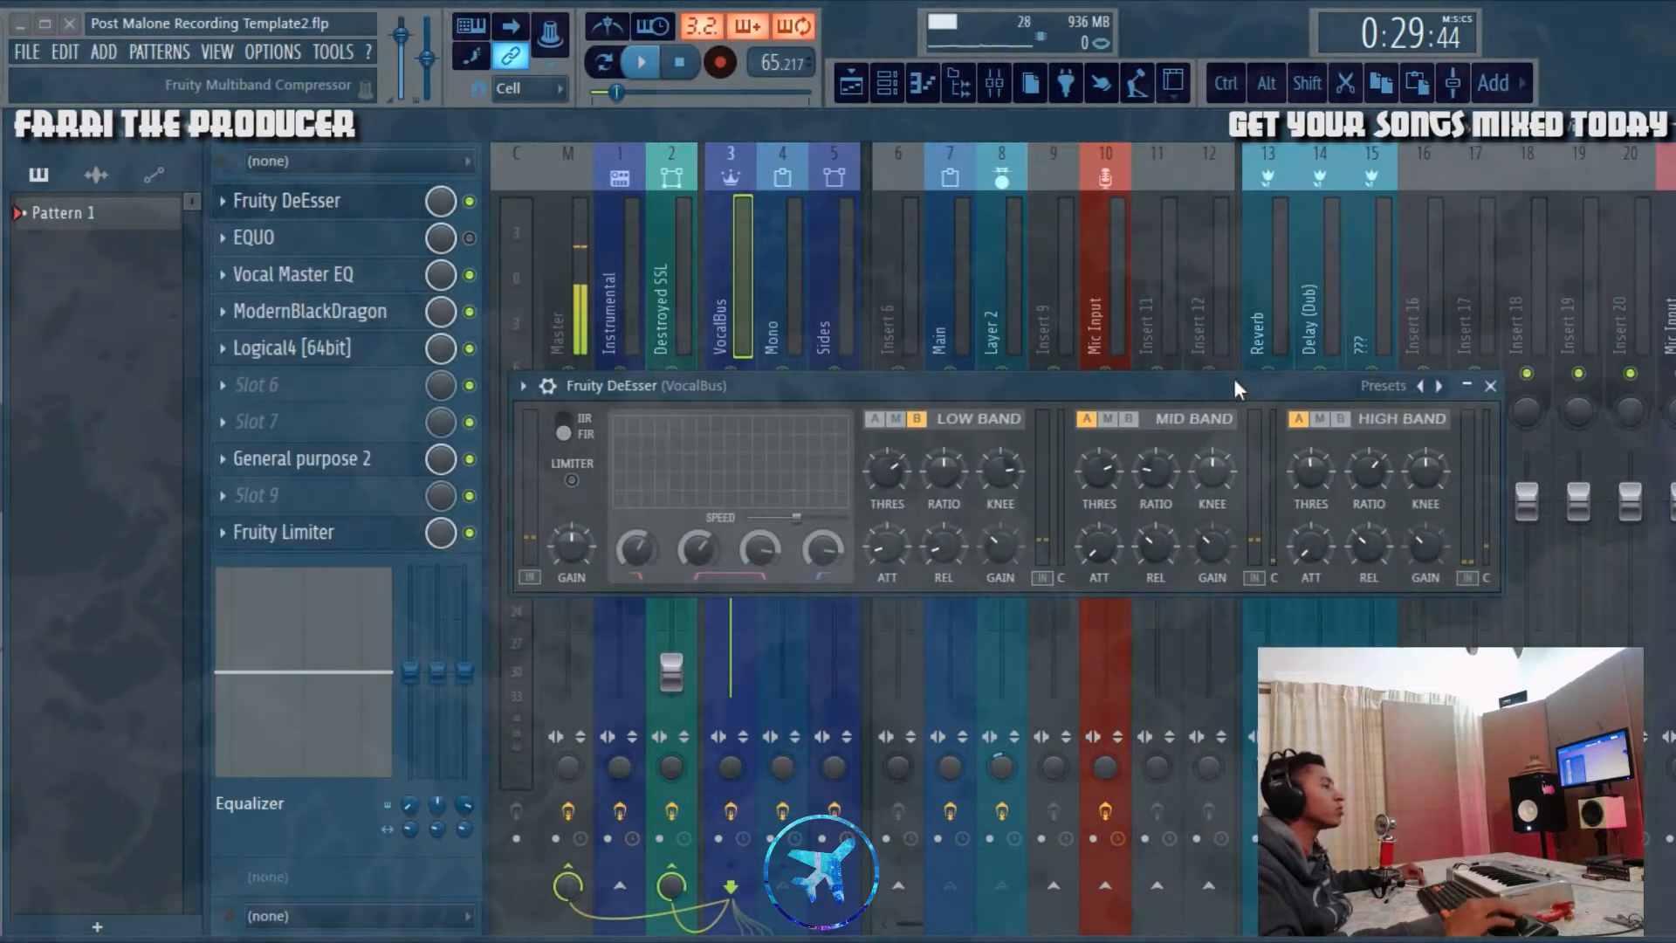
pyautogui.click(660, 60)
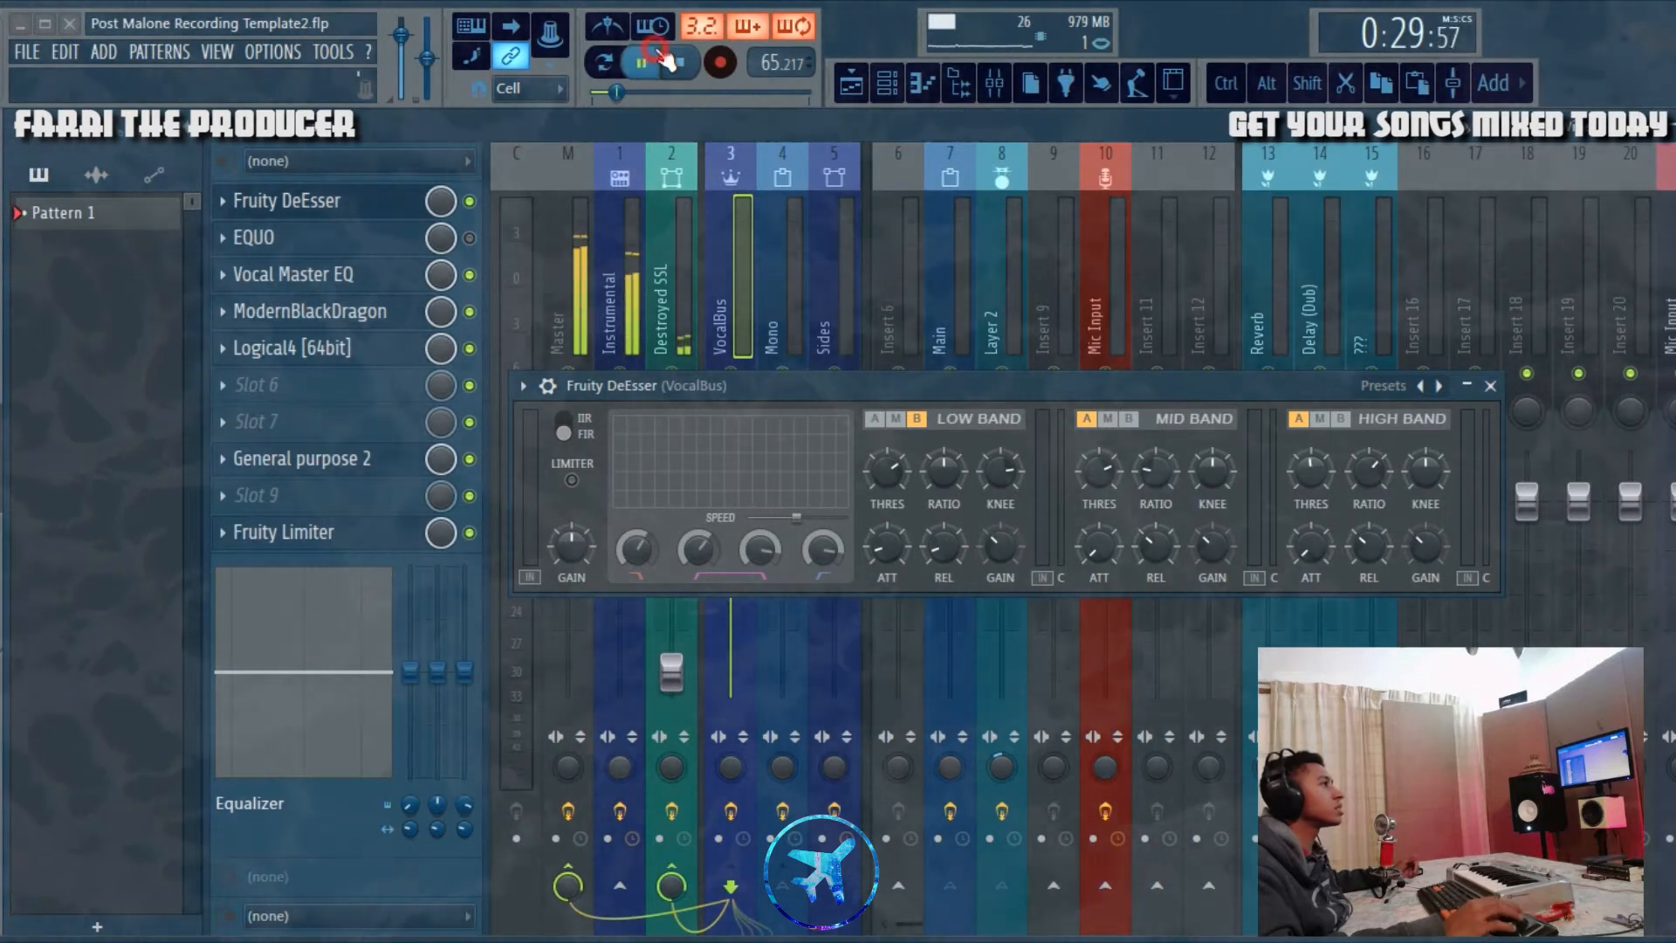
pyautogui.click(855, 87)
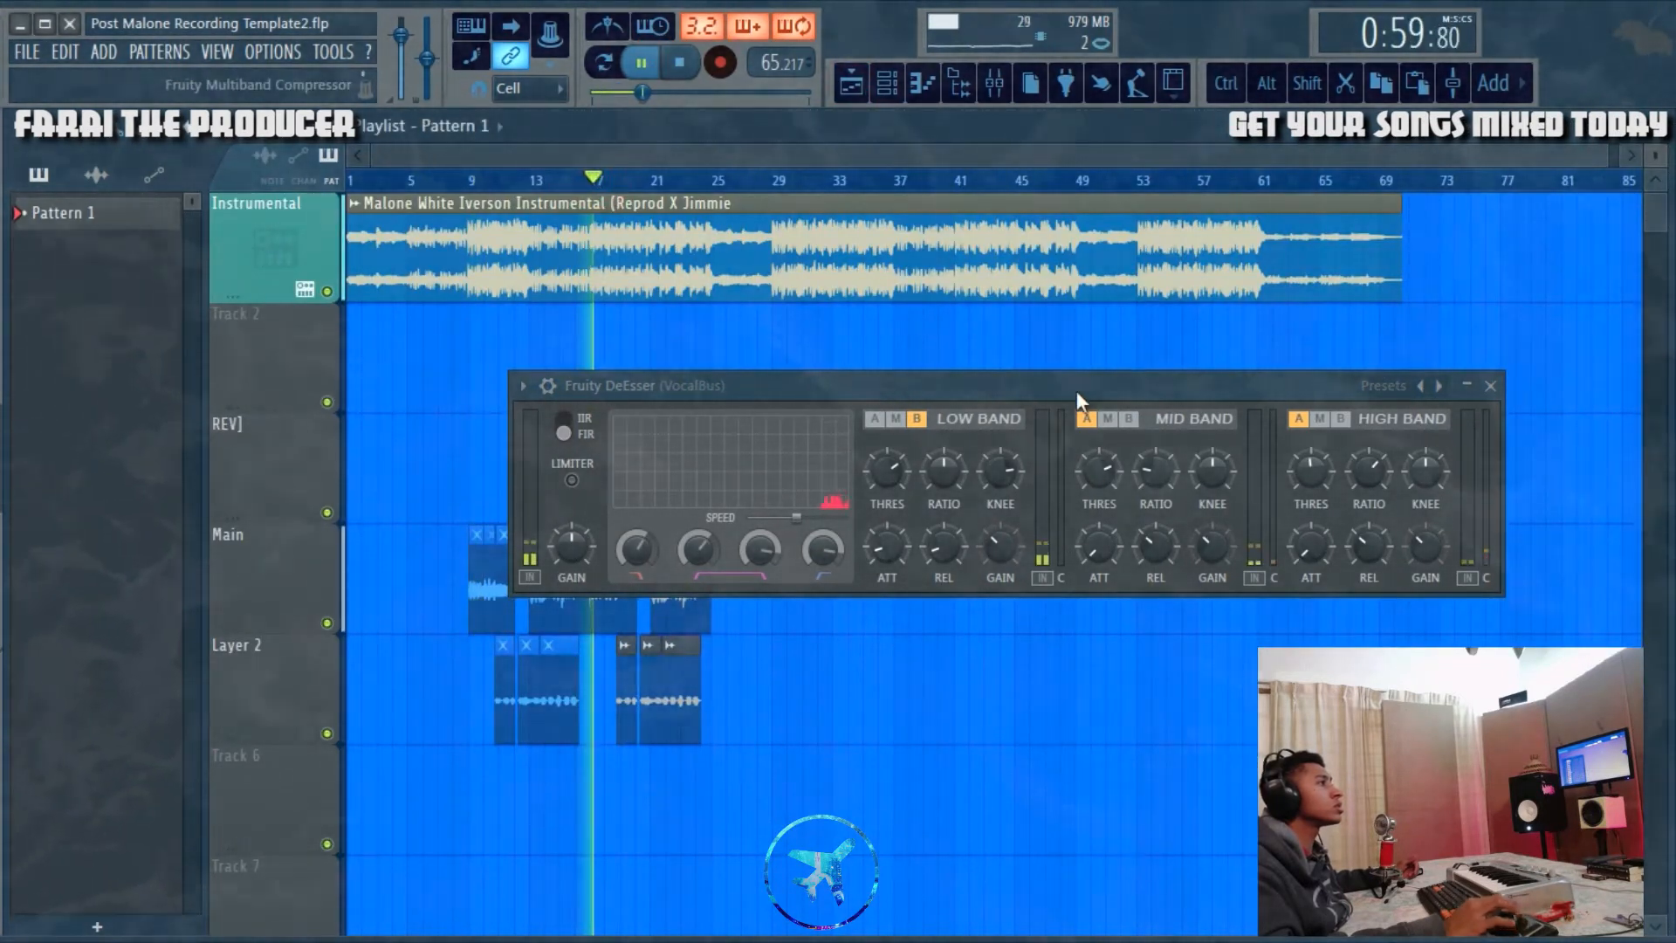
pyautogui.moveTo(1077, 388); pyautogui.dragTo(881, 351)
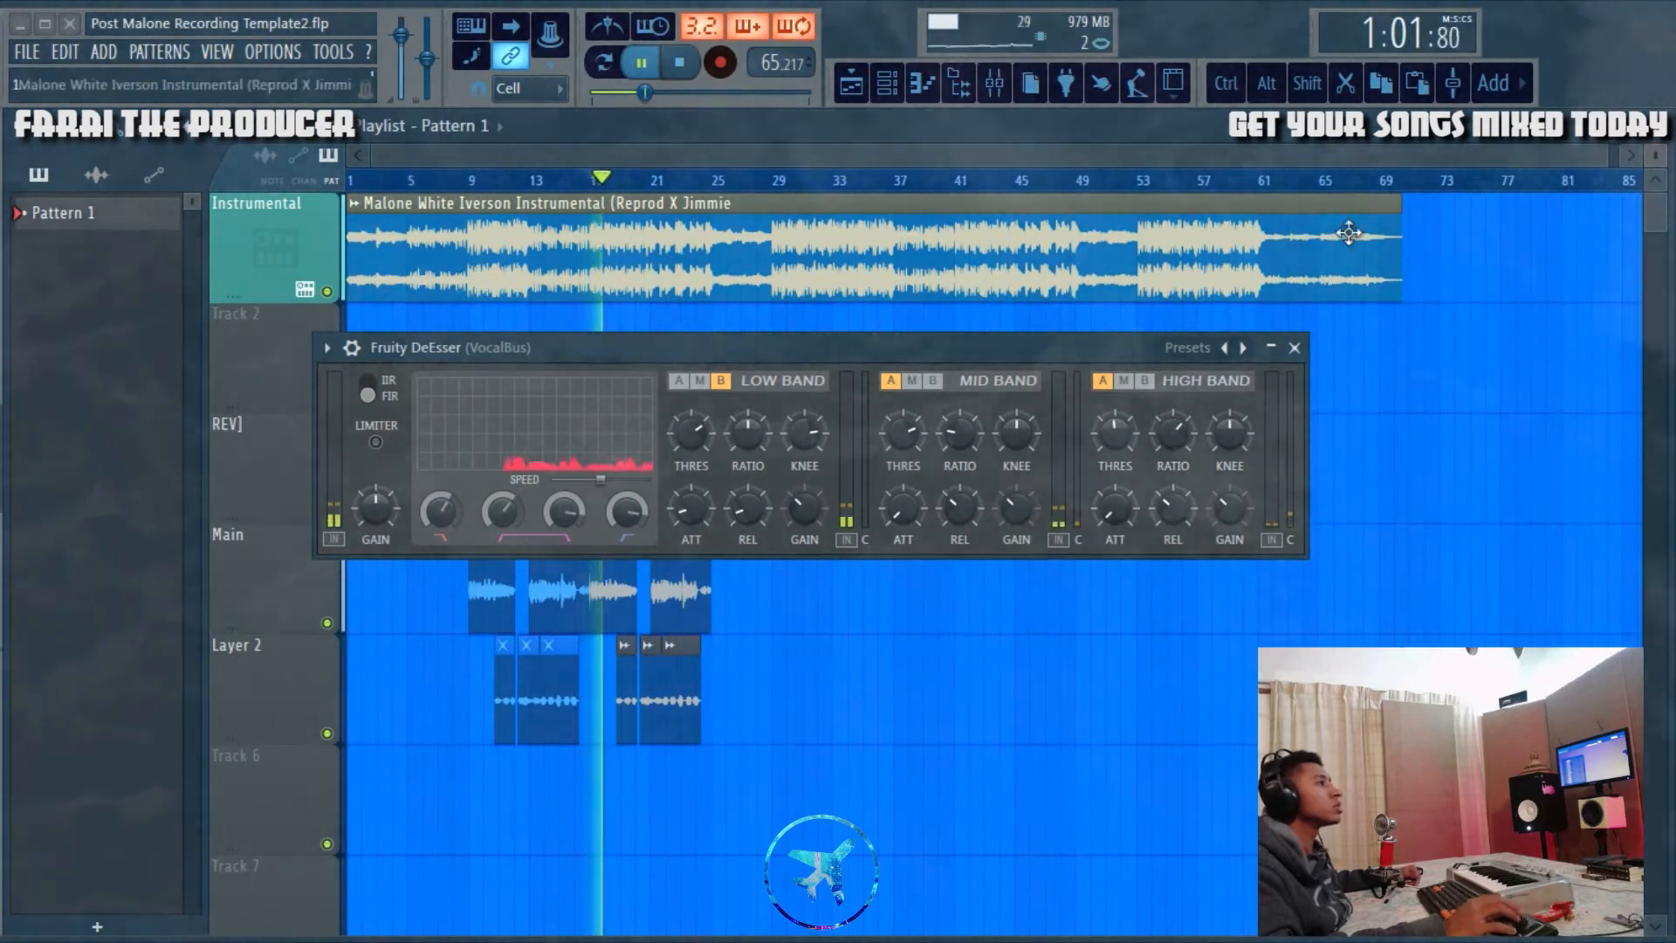
pyautogui.click(1294, 348)
pyautogui.click(995, 83)
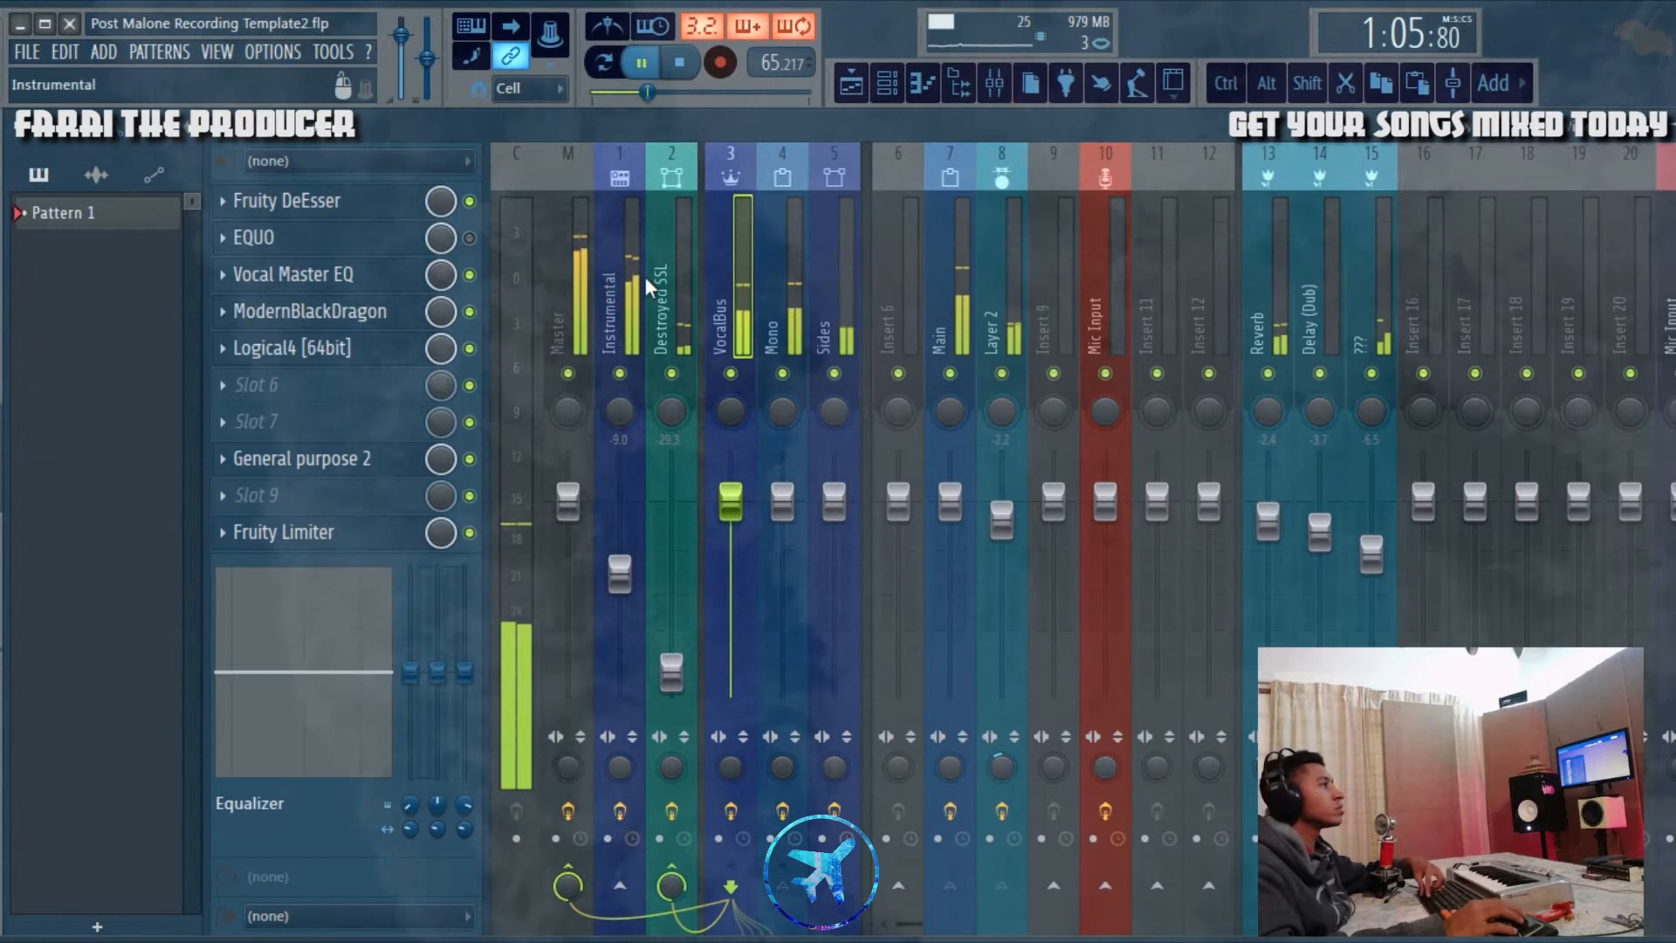
pyautogui.press('space')
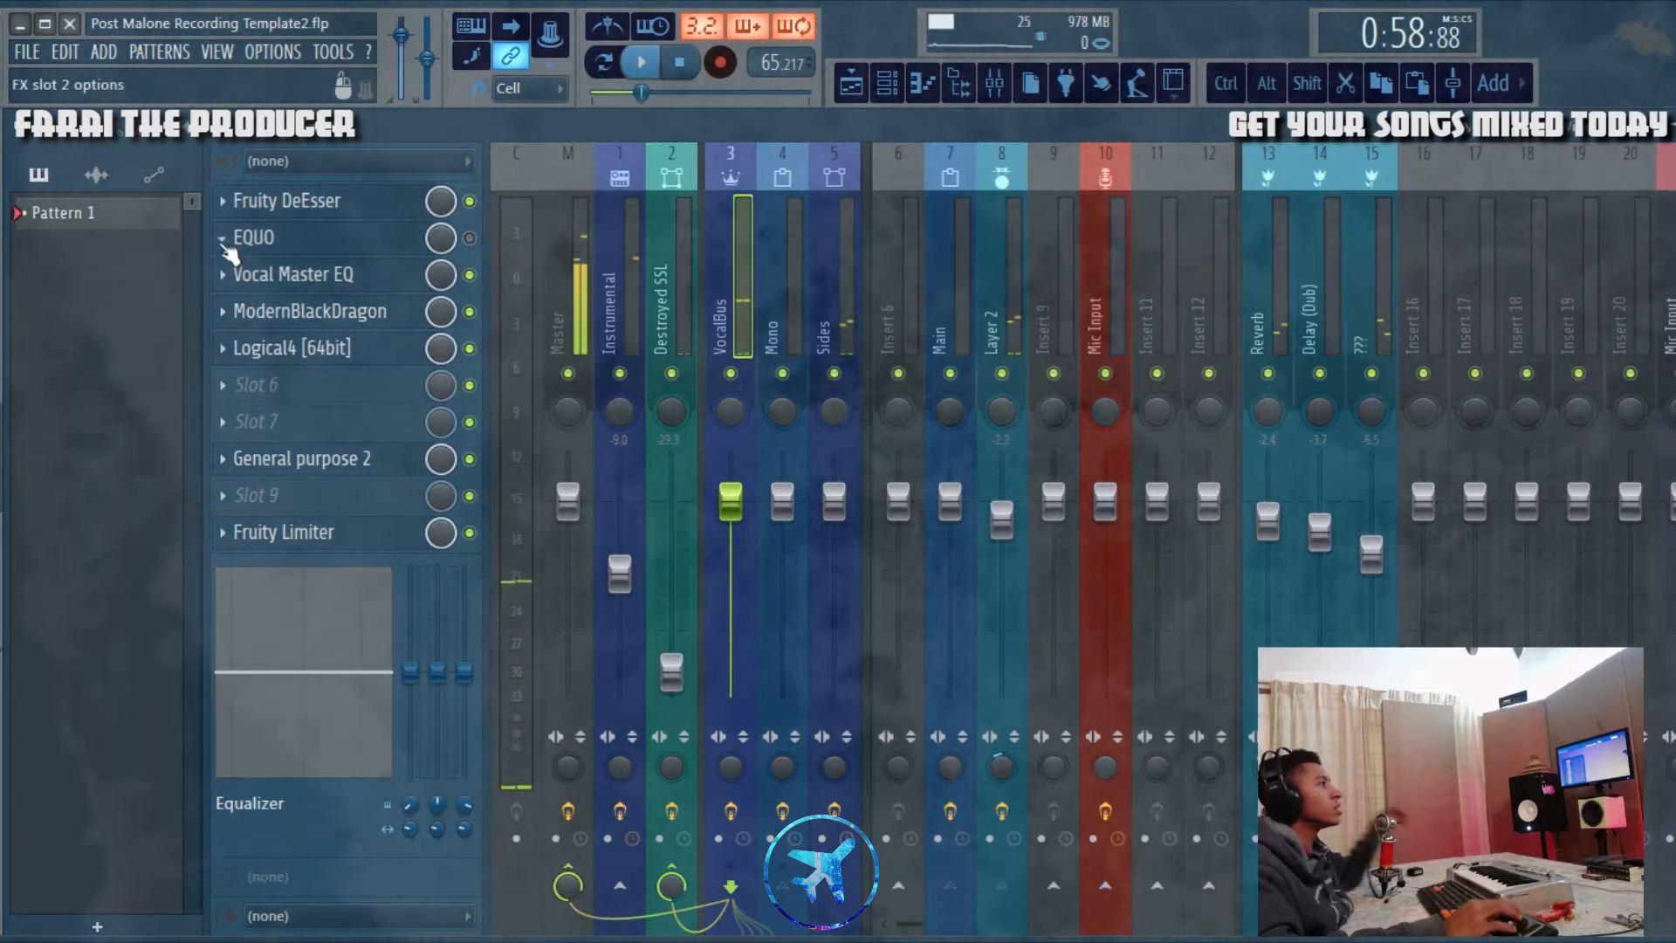
# Step: Remove the EQUO effect from slot 2 of the VocalBus and open the Vocal Master EQ
pyautogui.rightClick(393, 251)
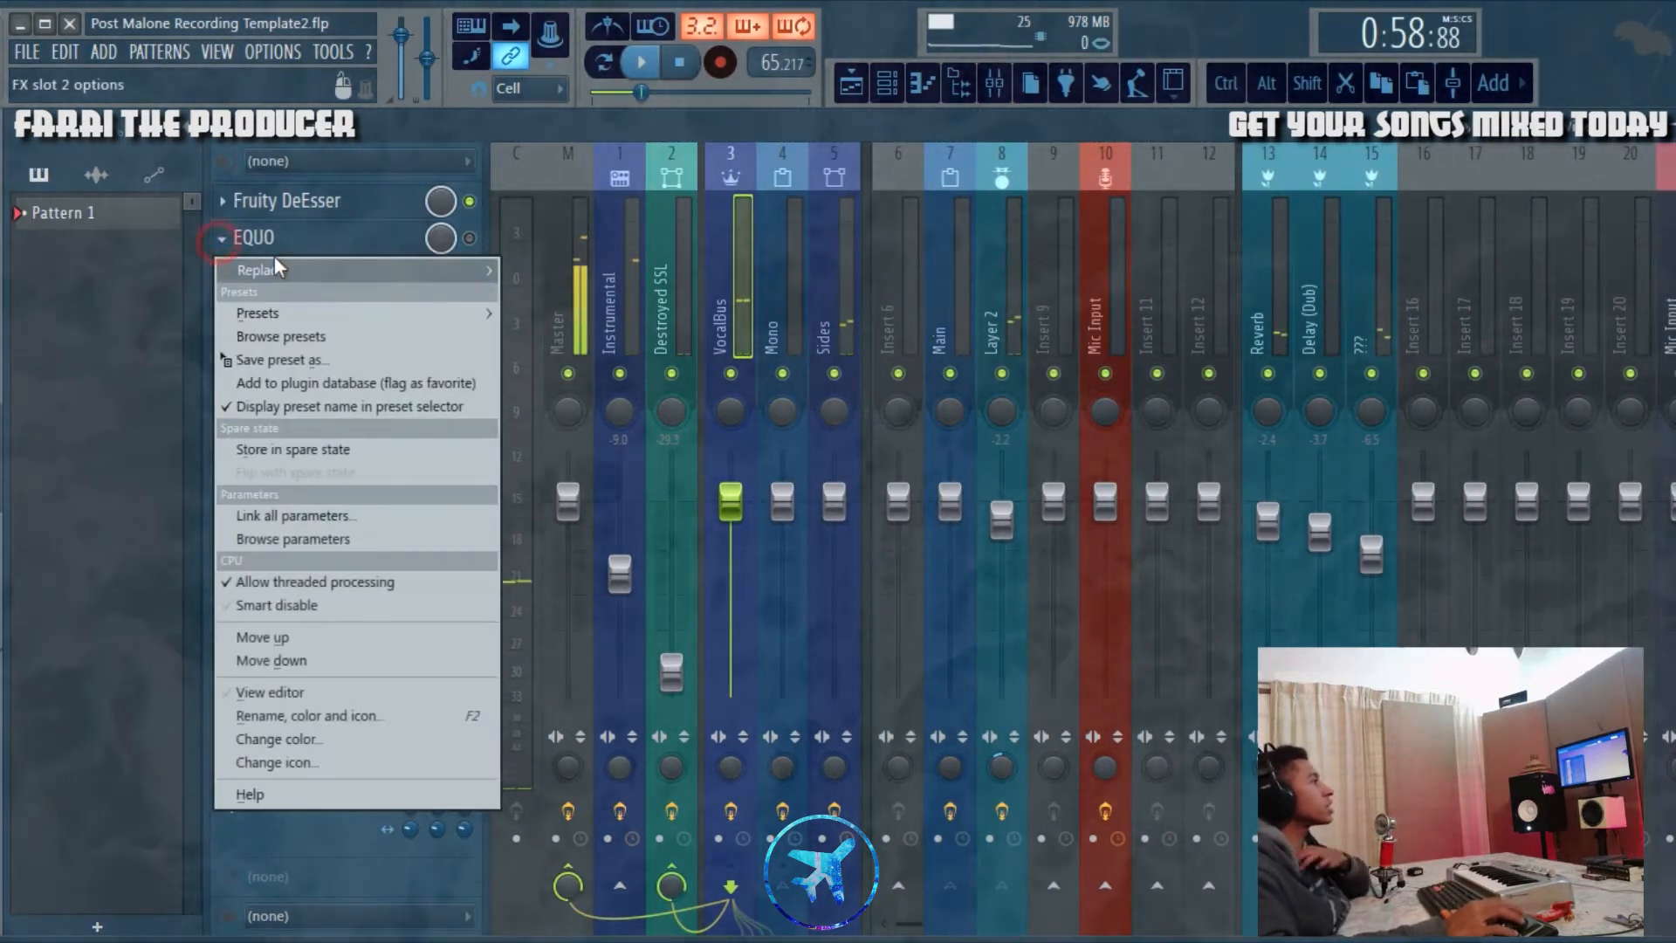
pyautogui.click(261, 268)
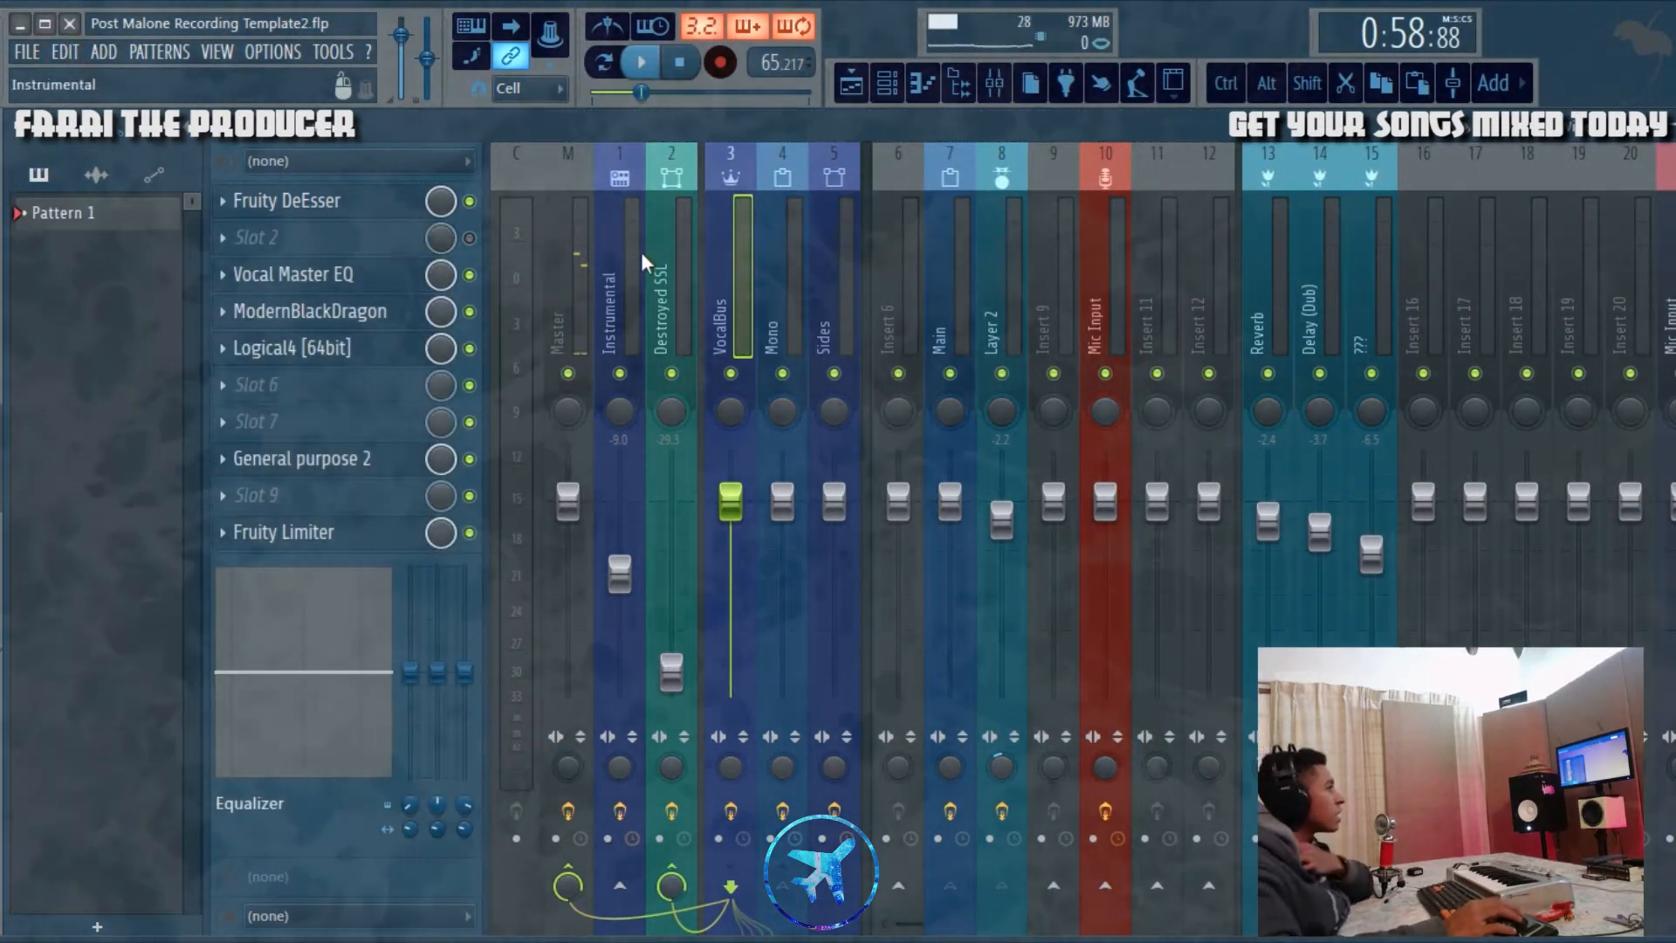
pyautogui.click(374, 279)
pyautogui.moveTo(639, 395); pyautogui.dragTo(988, 319)
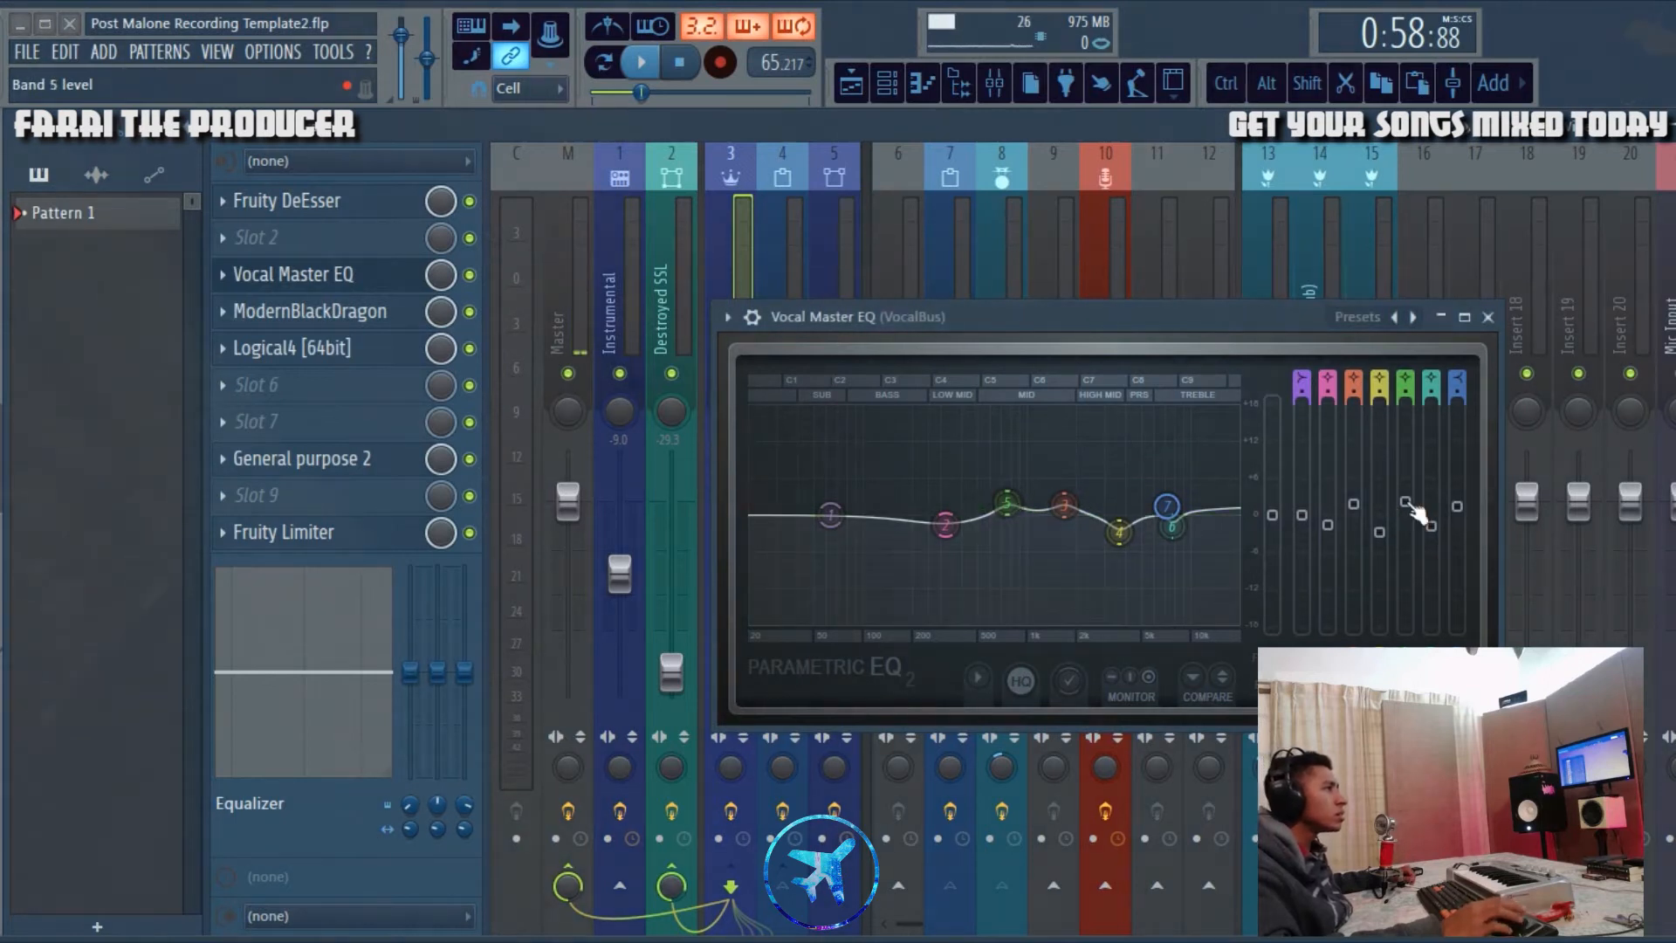
# Step: Audition band 5 of the Vocal Master EQ boosted to 18 dB during playback and restore its original level
pyautogui.click(1470, 760)
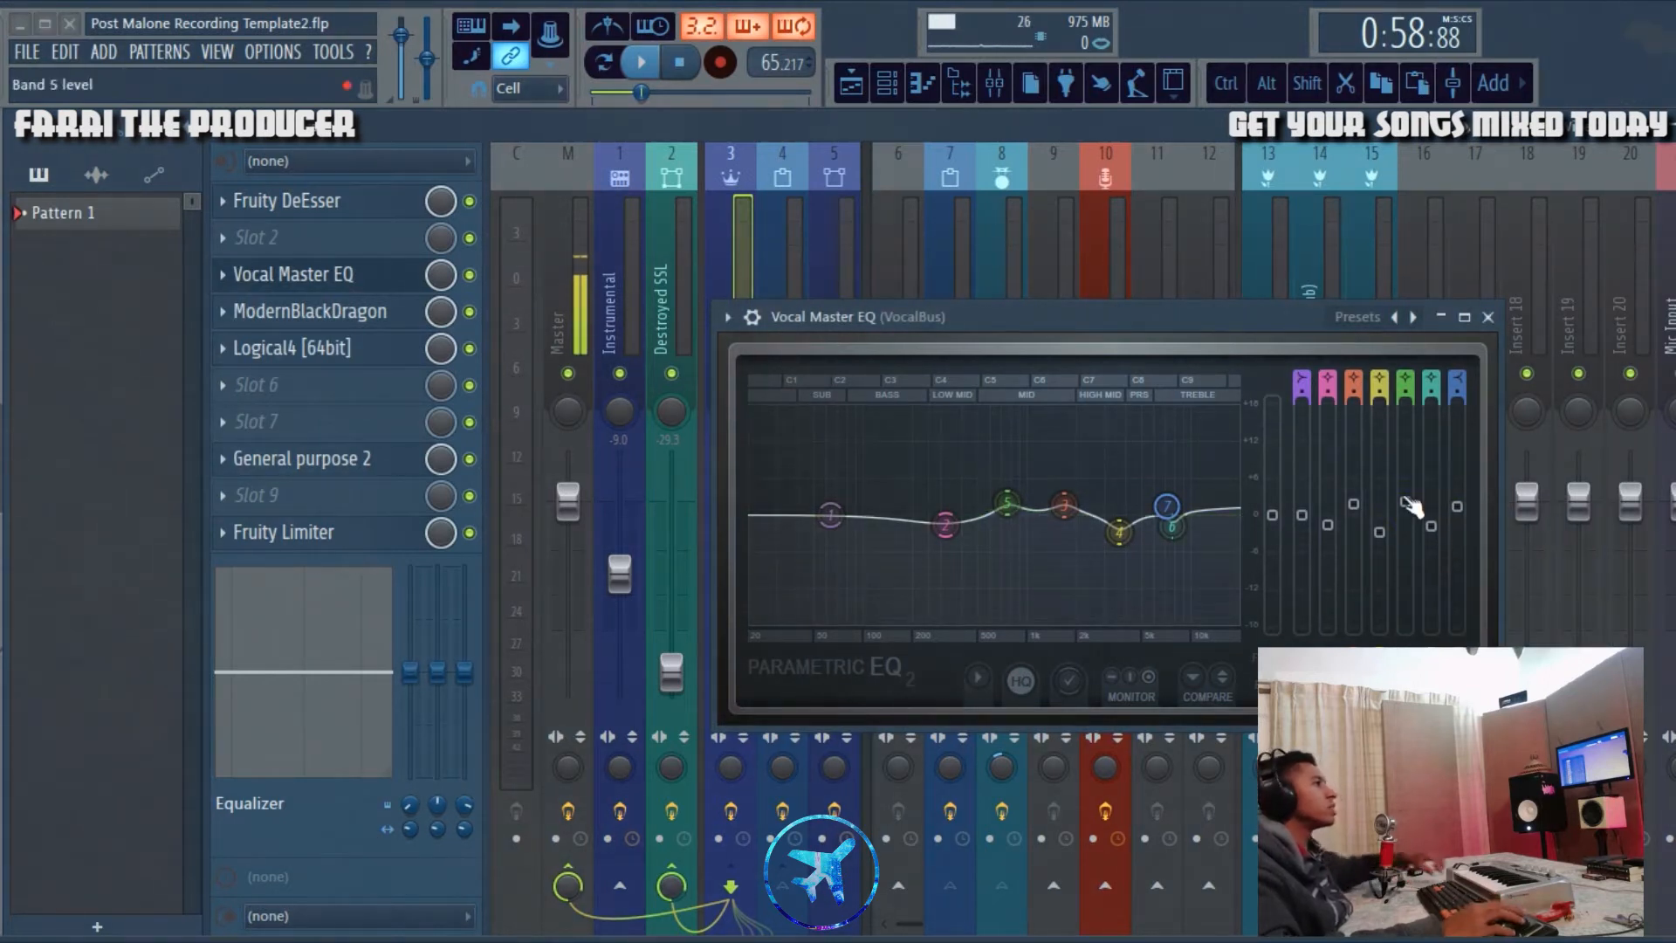
pyautogui.moveTo(1226, 317); pyautogui.dragTo(1248, 264)
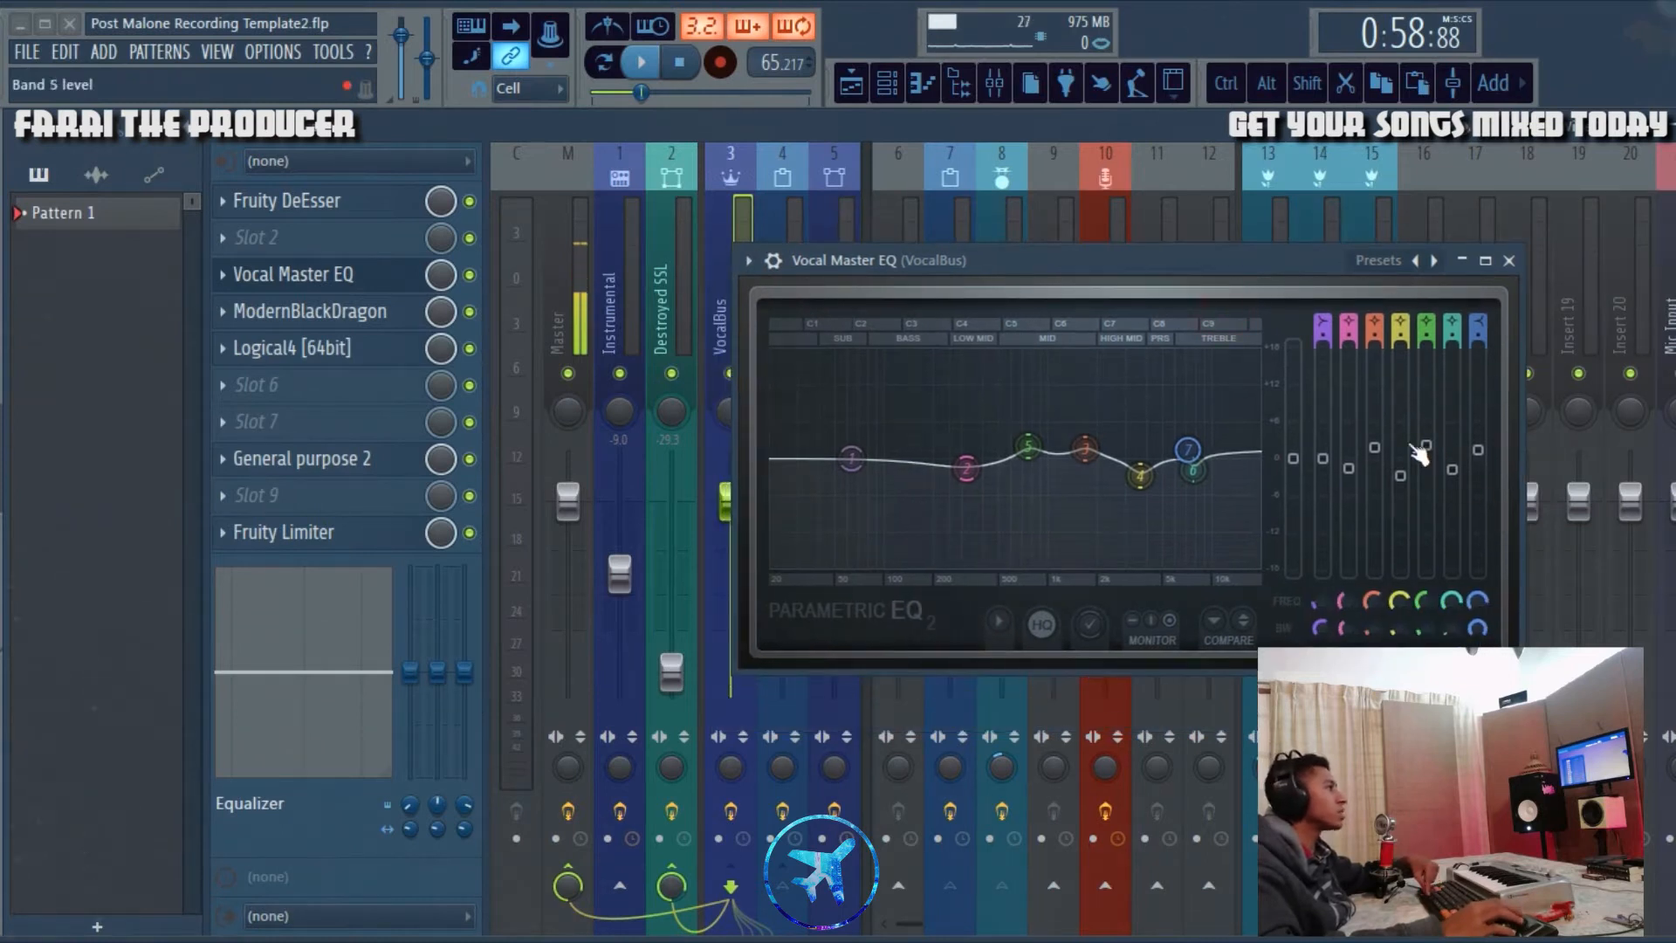
pyautogui.moveTo(1442, 465); pyautogui.dragTo(1442, 403)
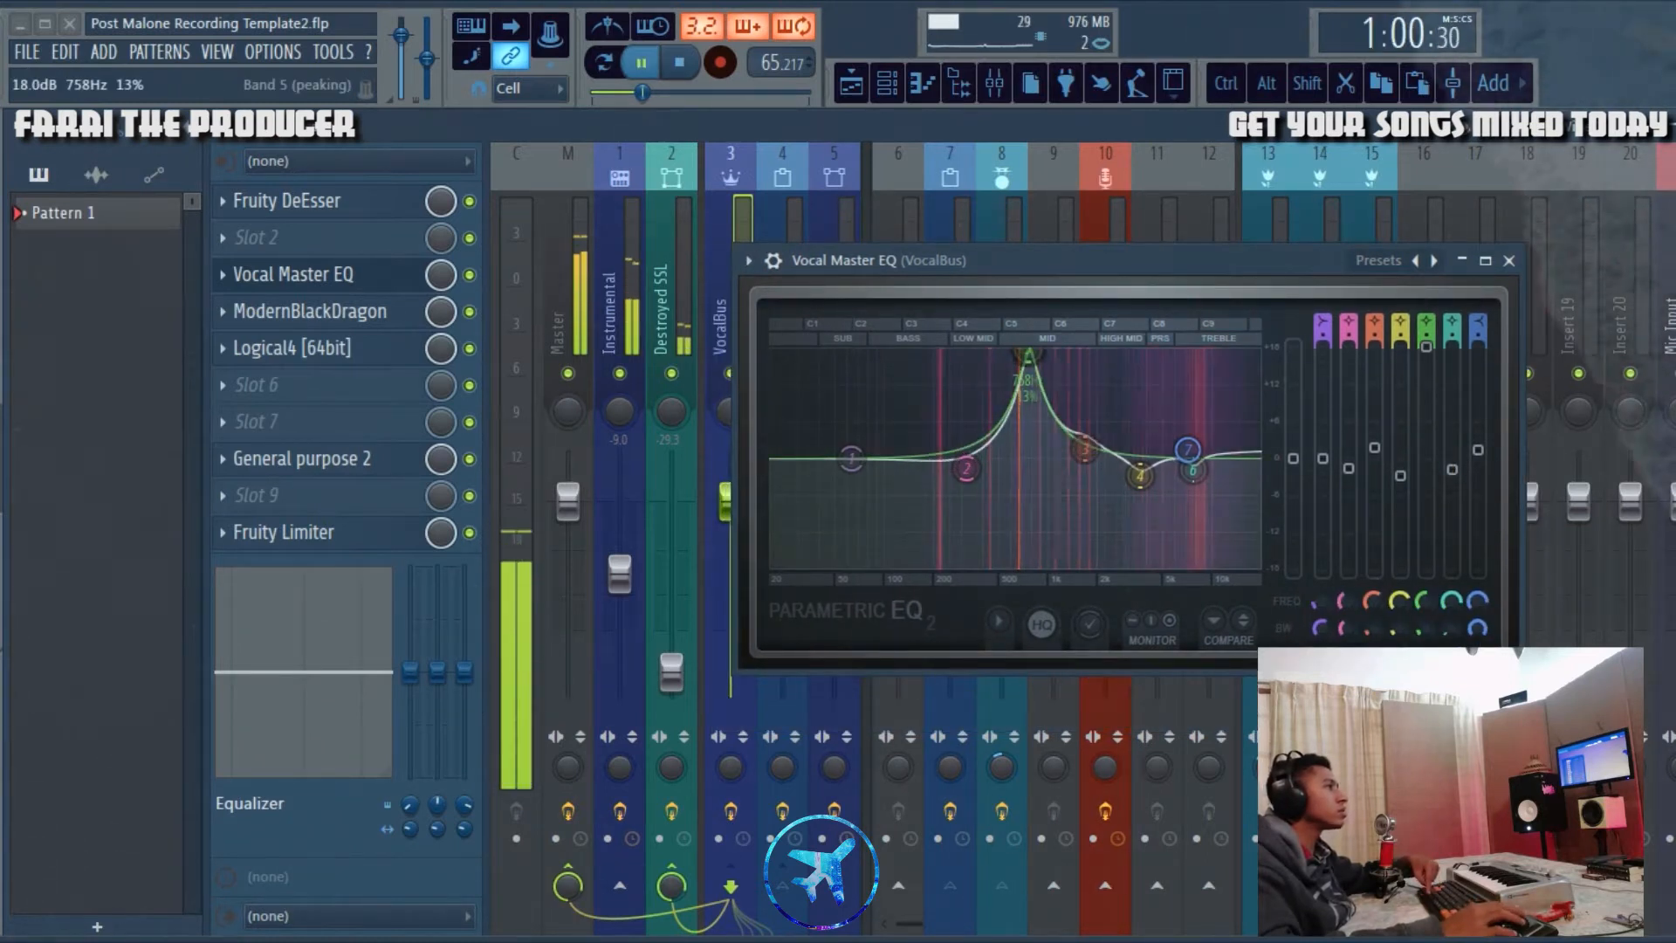
pyautogui.rightClick(1432, 349)
pyautogui.click(1481, 644)
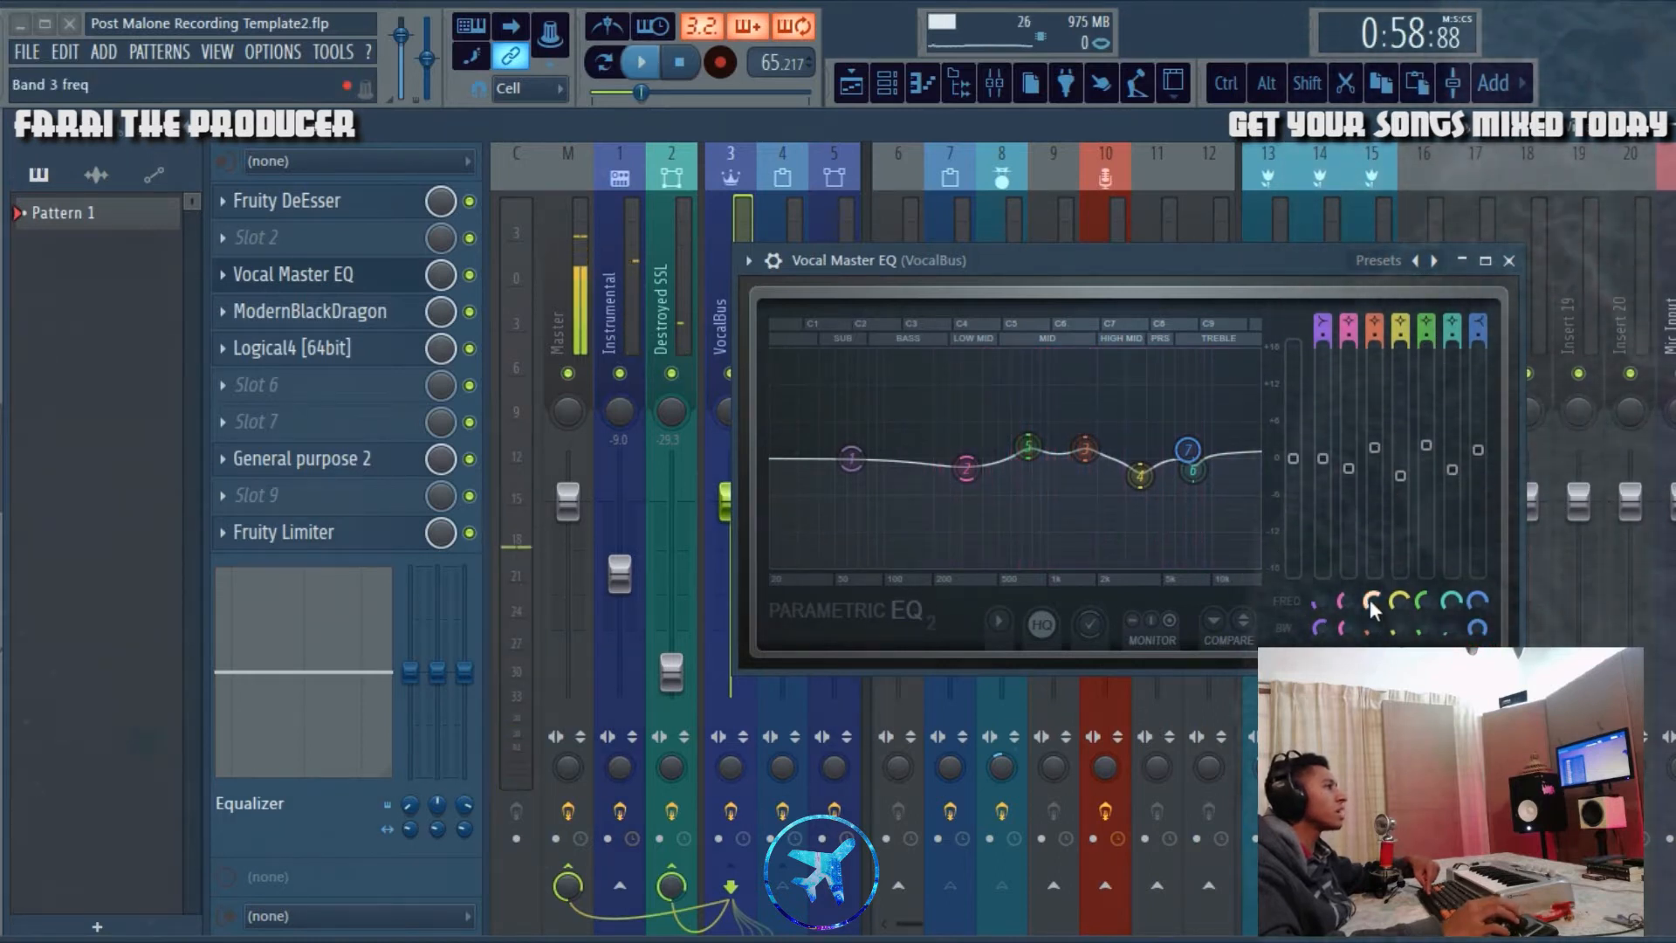
# Step: Audition band 3 of the Vocal Master EQ with a strong boost during playback, restore its level, and close the EQ
pyautogui.rightClick(1368, 447)
pyautogui.click(1418, 711)
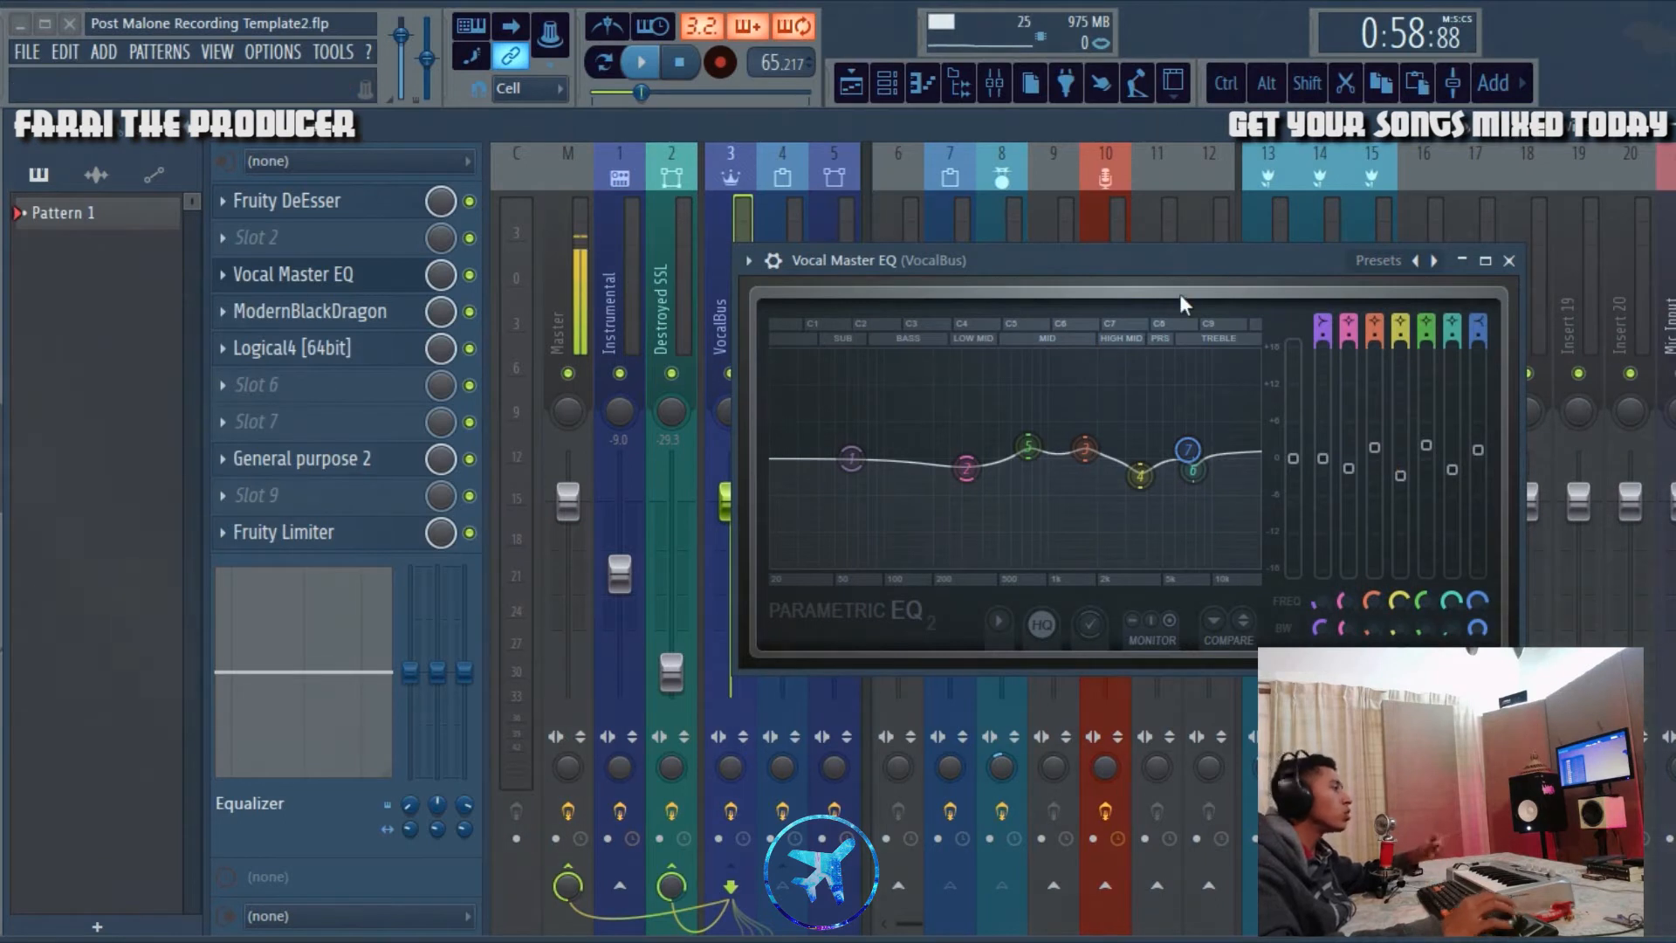
pyautogui.rightClick(1375, 450)
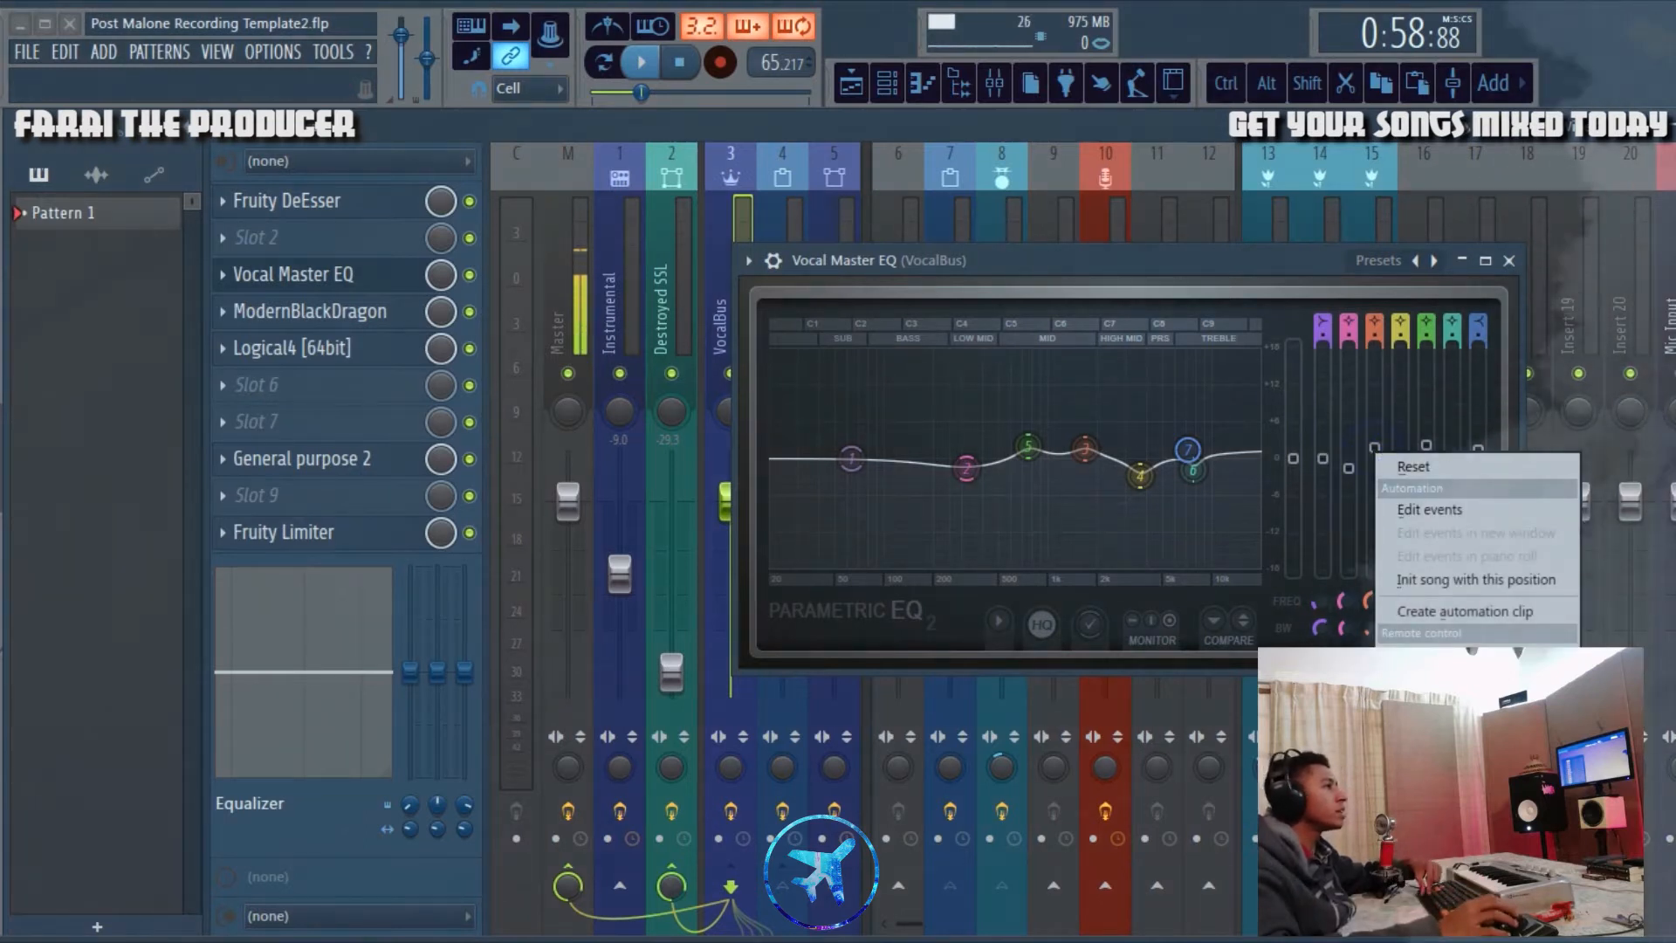
pyautogui.click(1418, 711)
pyautogui.press('space')
pyautogui.moveTo(1374, 448); pyautogui.dragTo(1374, 349)
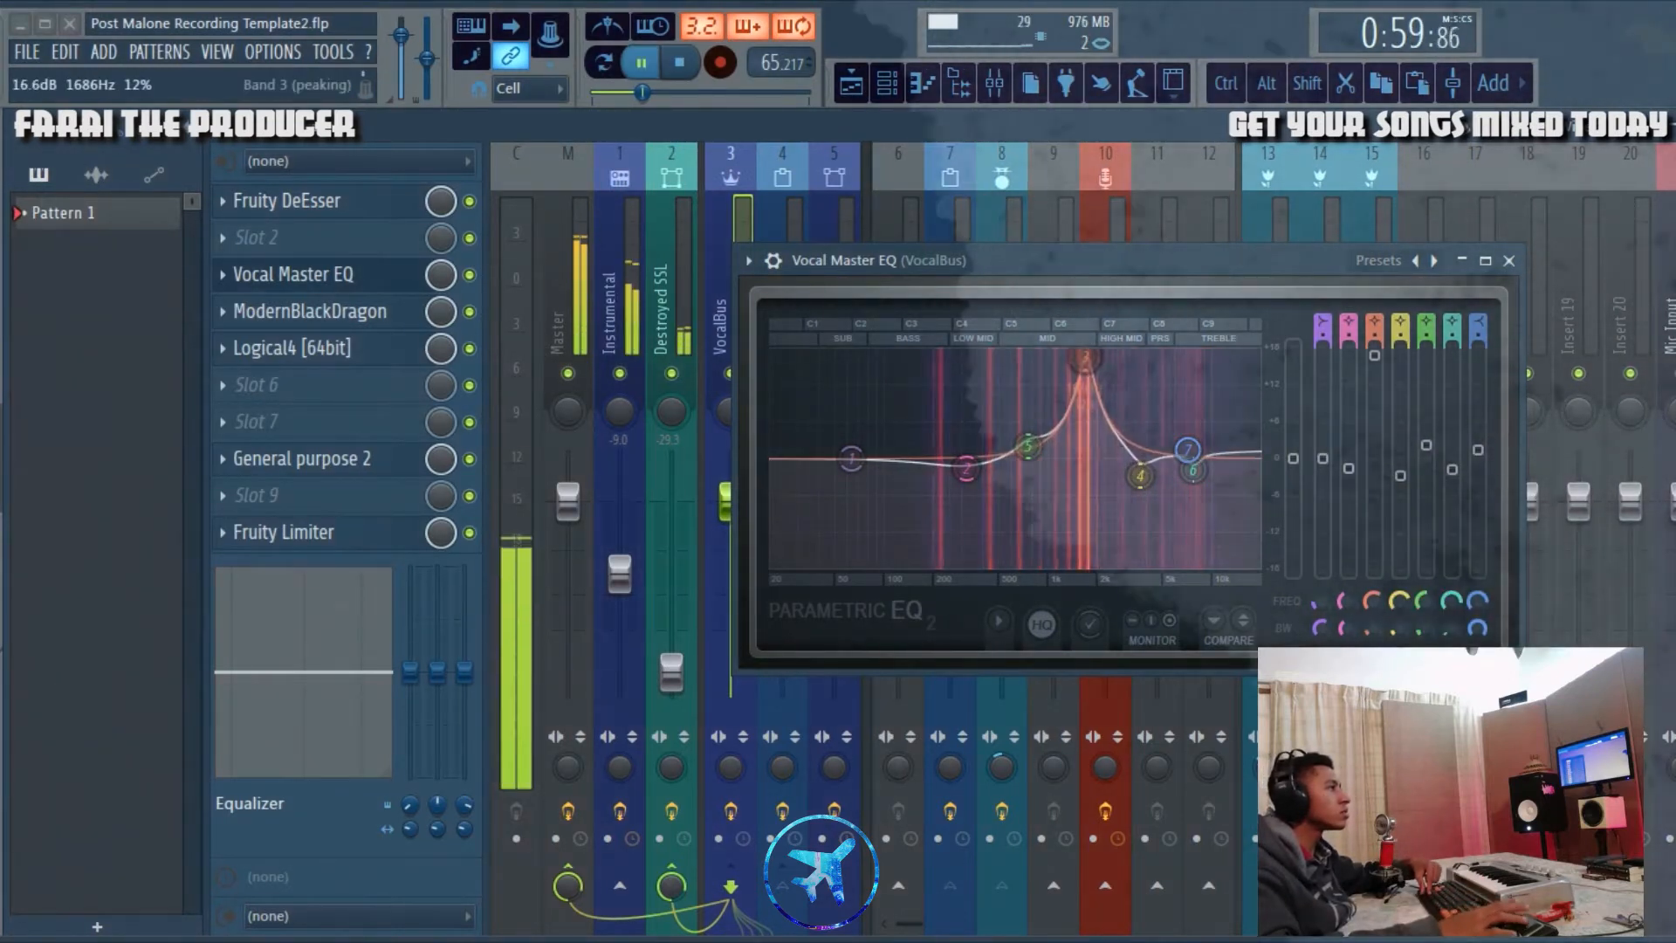
pyautogui.rightClick(1376, 349)
pyautogui.click(1417, 362)
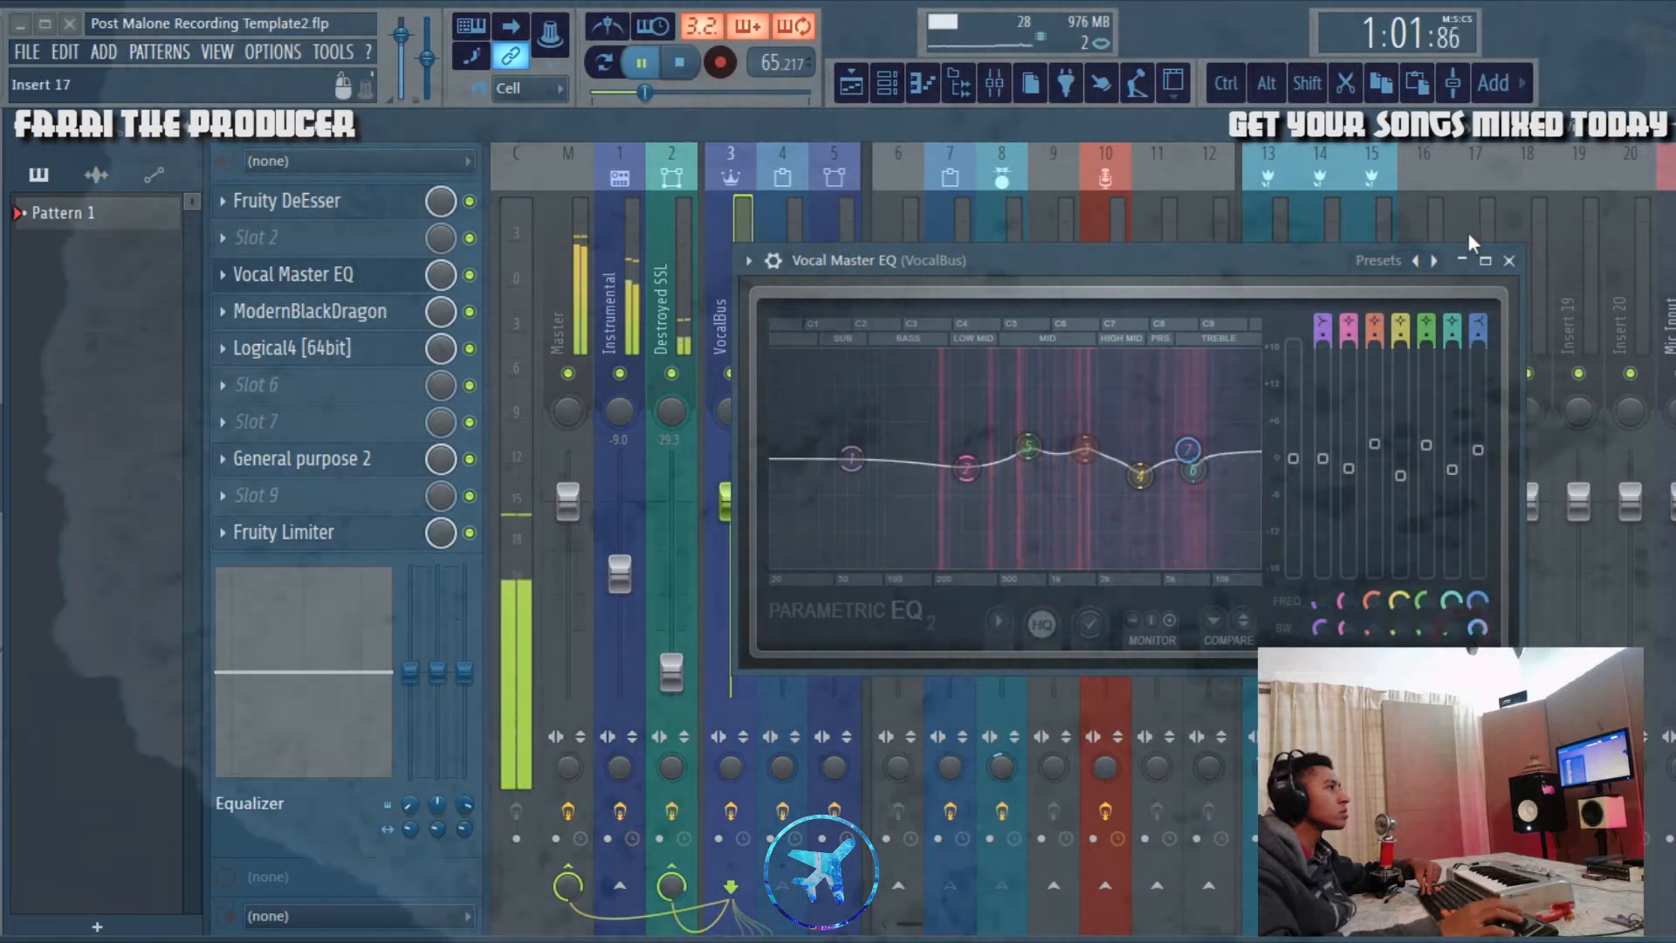
pyautogui.press('space')
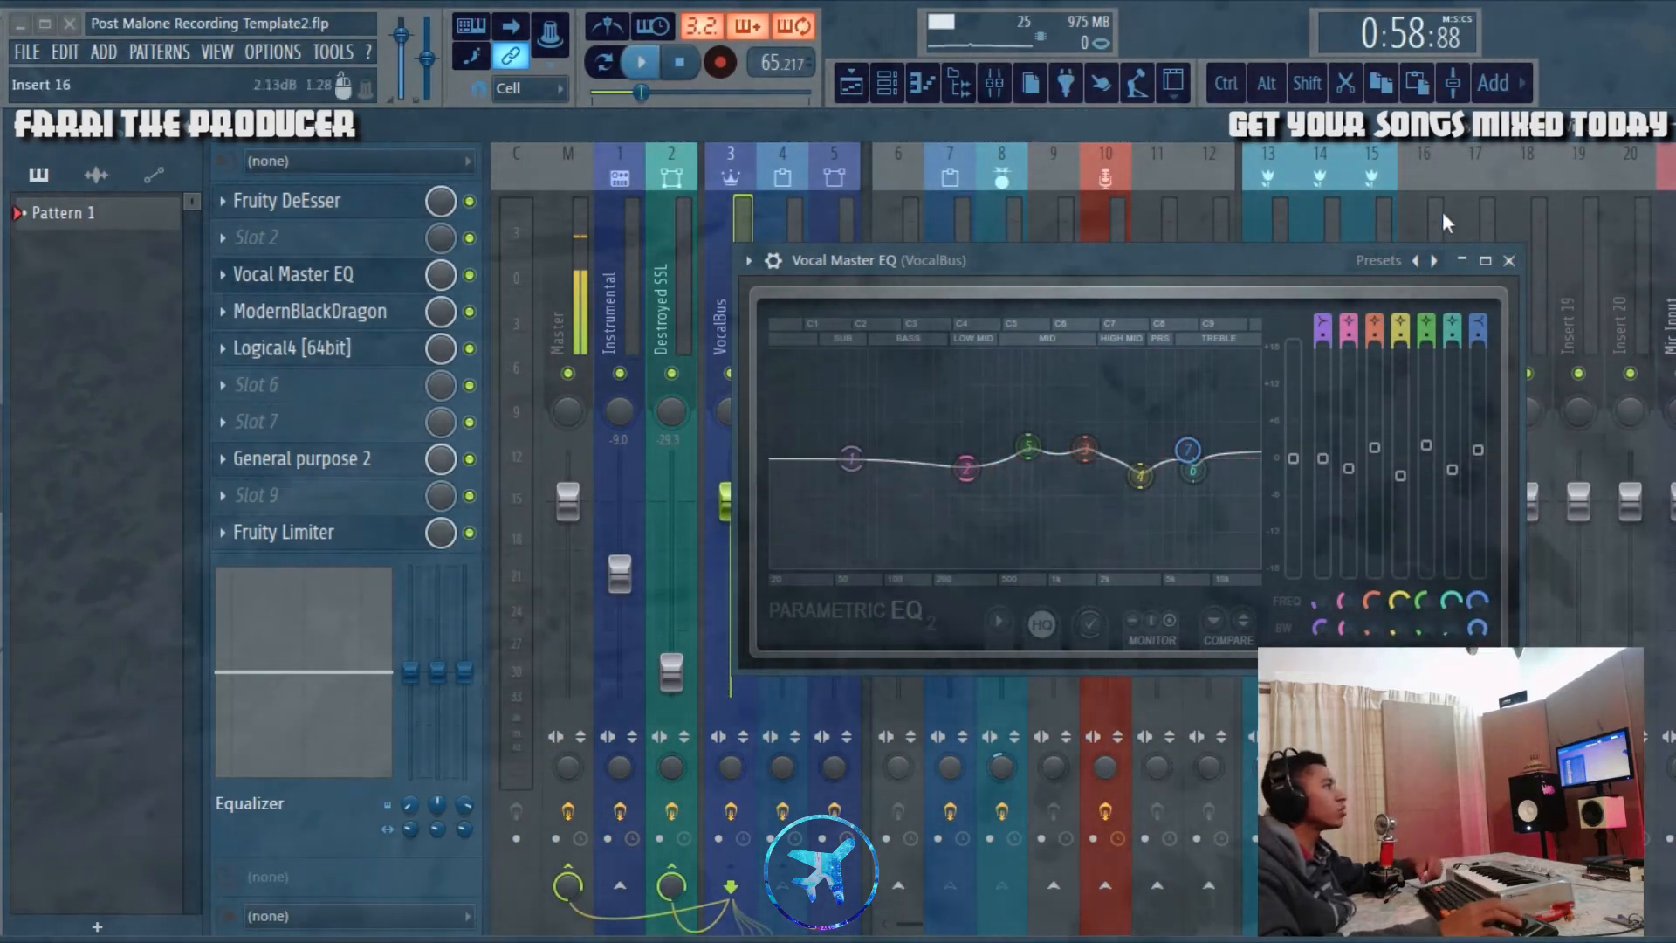
pyautogui.click(1508, 260)
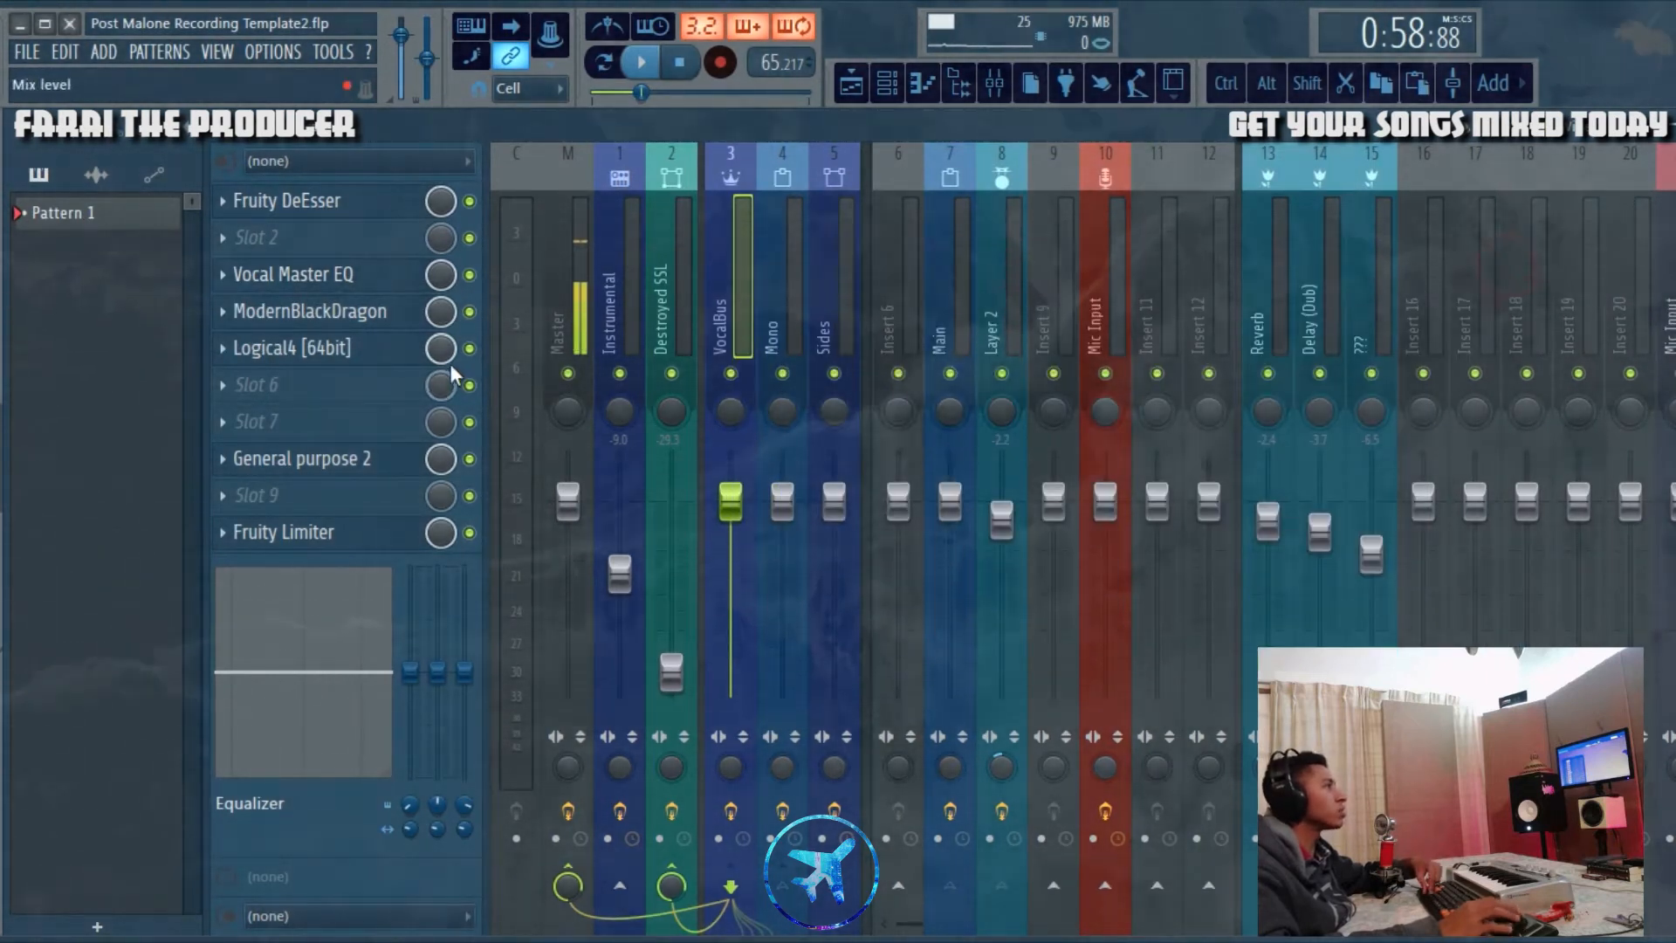
# Step: Open the ModernBlackDragon equalizer on the VocalBus, examine its frequency, boost and attenuation settings, and close it
pyautogui.click(367, 320)
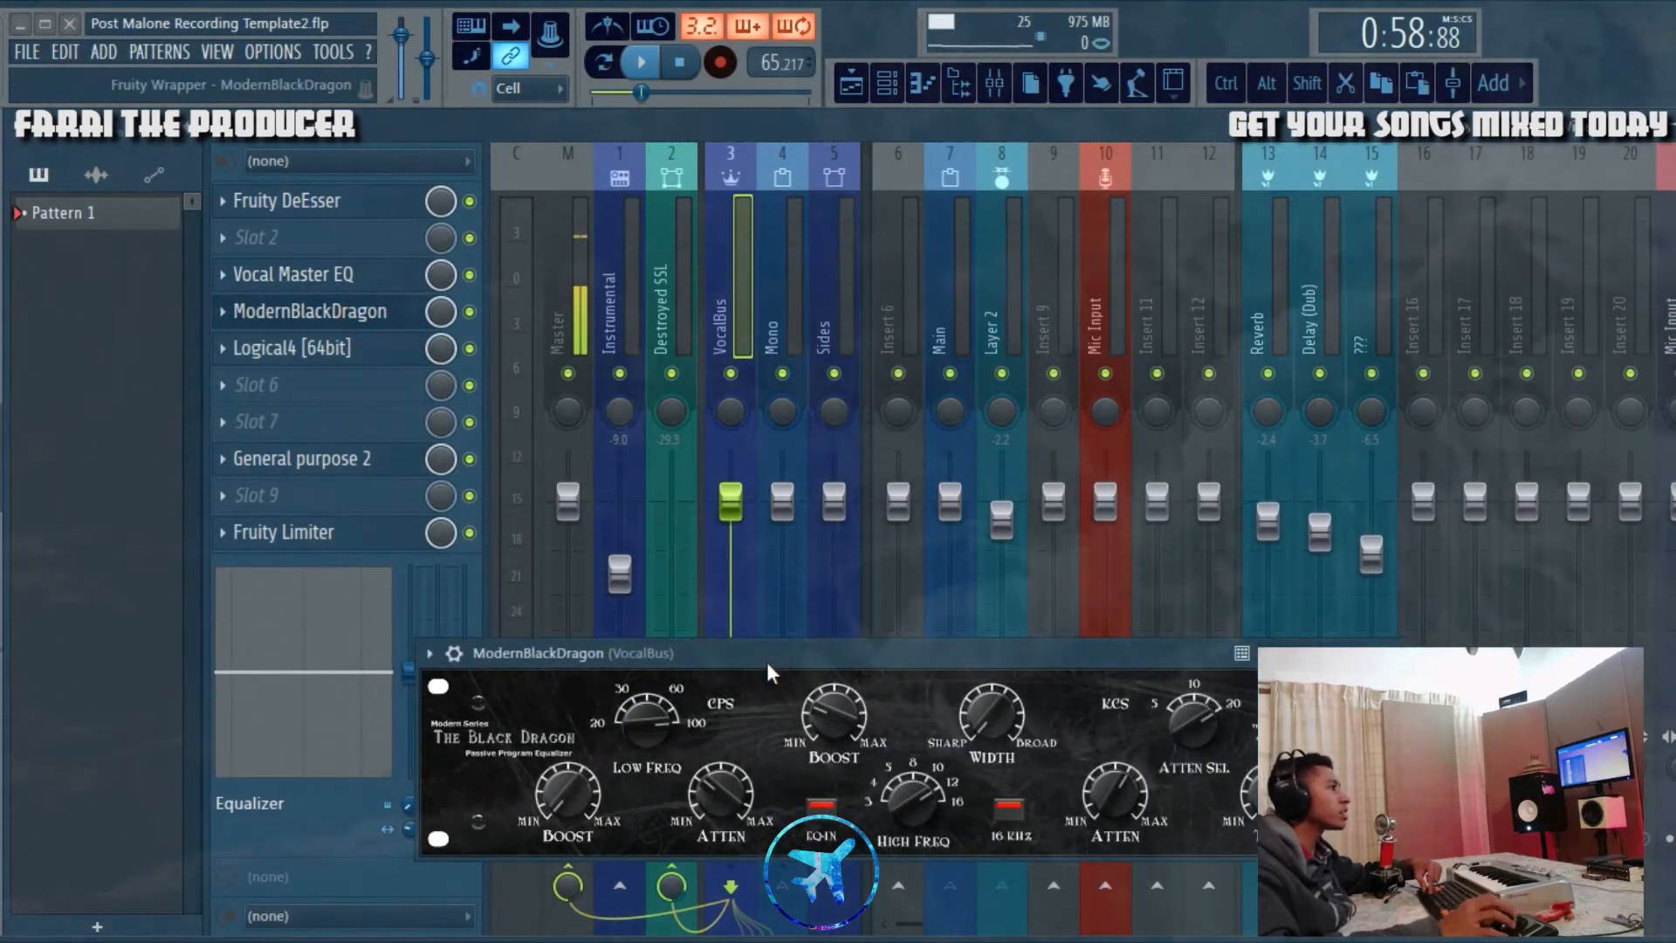
pyautogui.moveTo(766, 661); pyautogui.dragTo(878, 414)
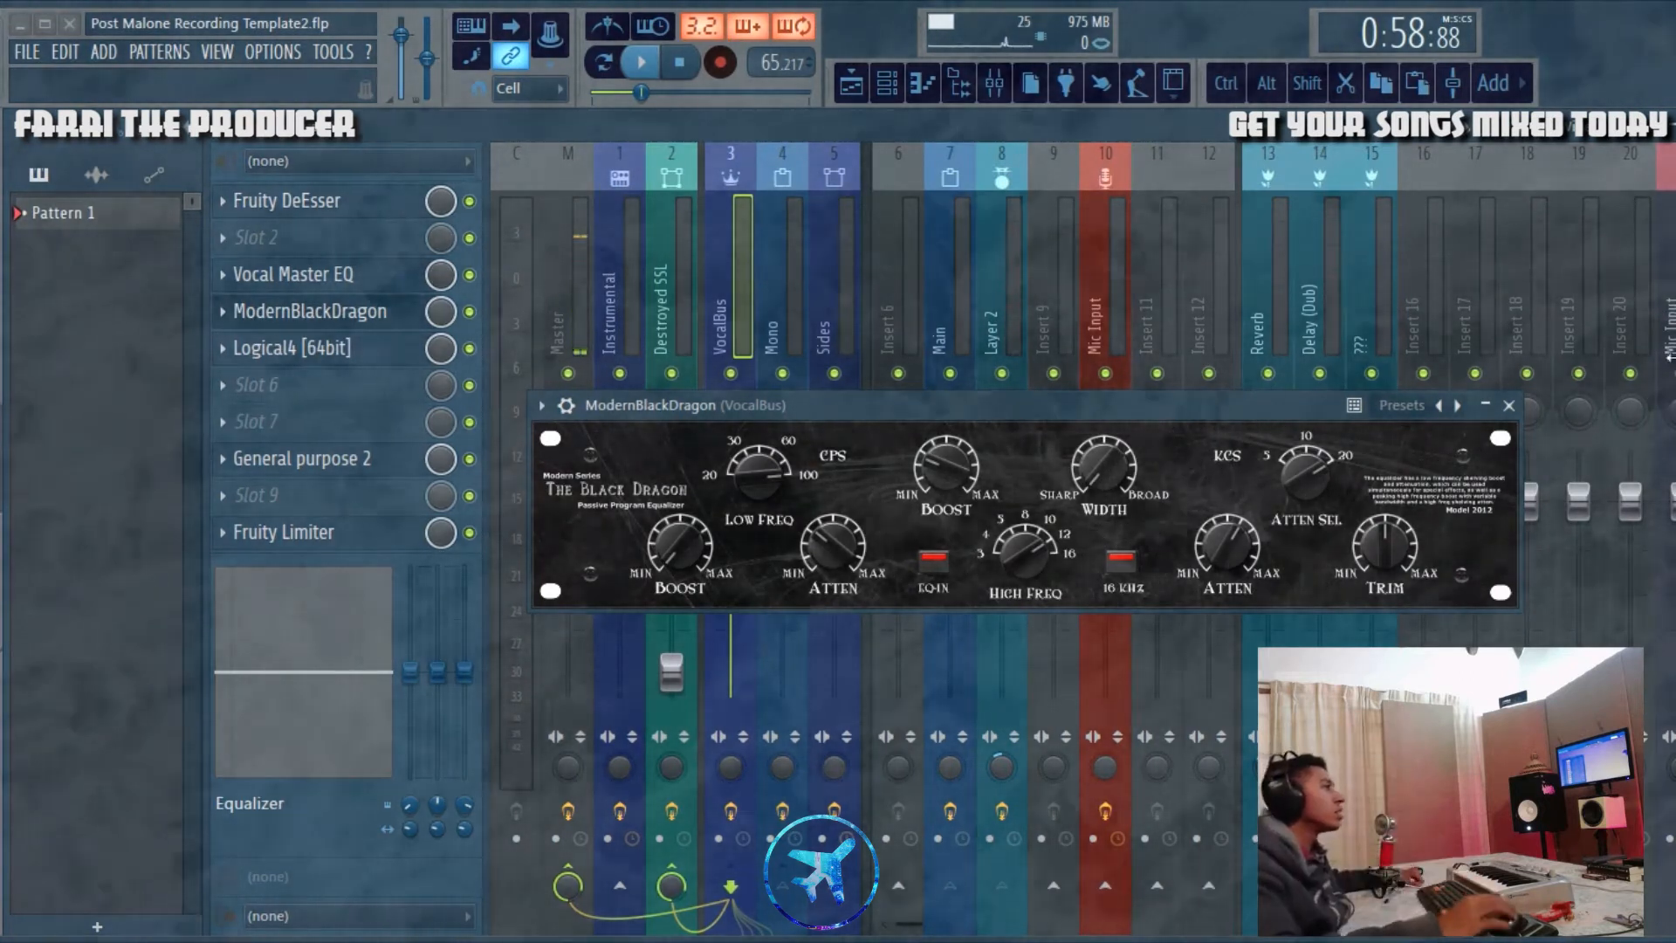
pyautogui.moveTo(1257, 411); pyautogui.dragTo(1283, 343)
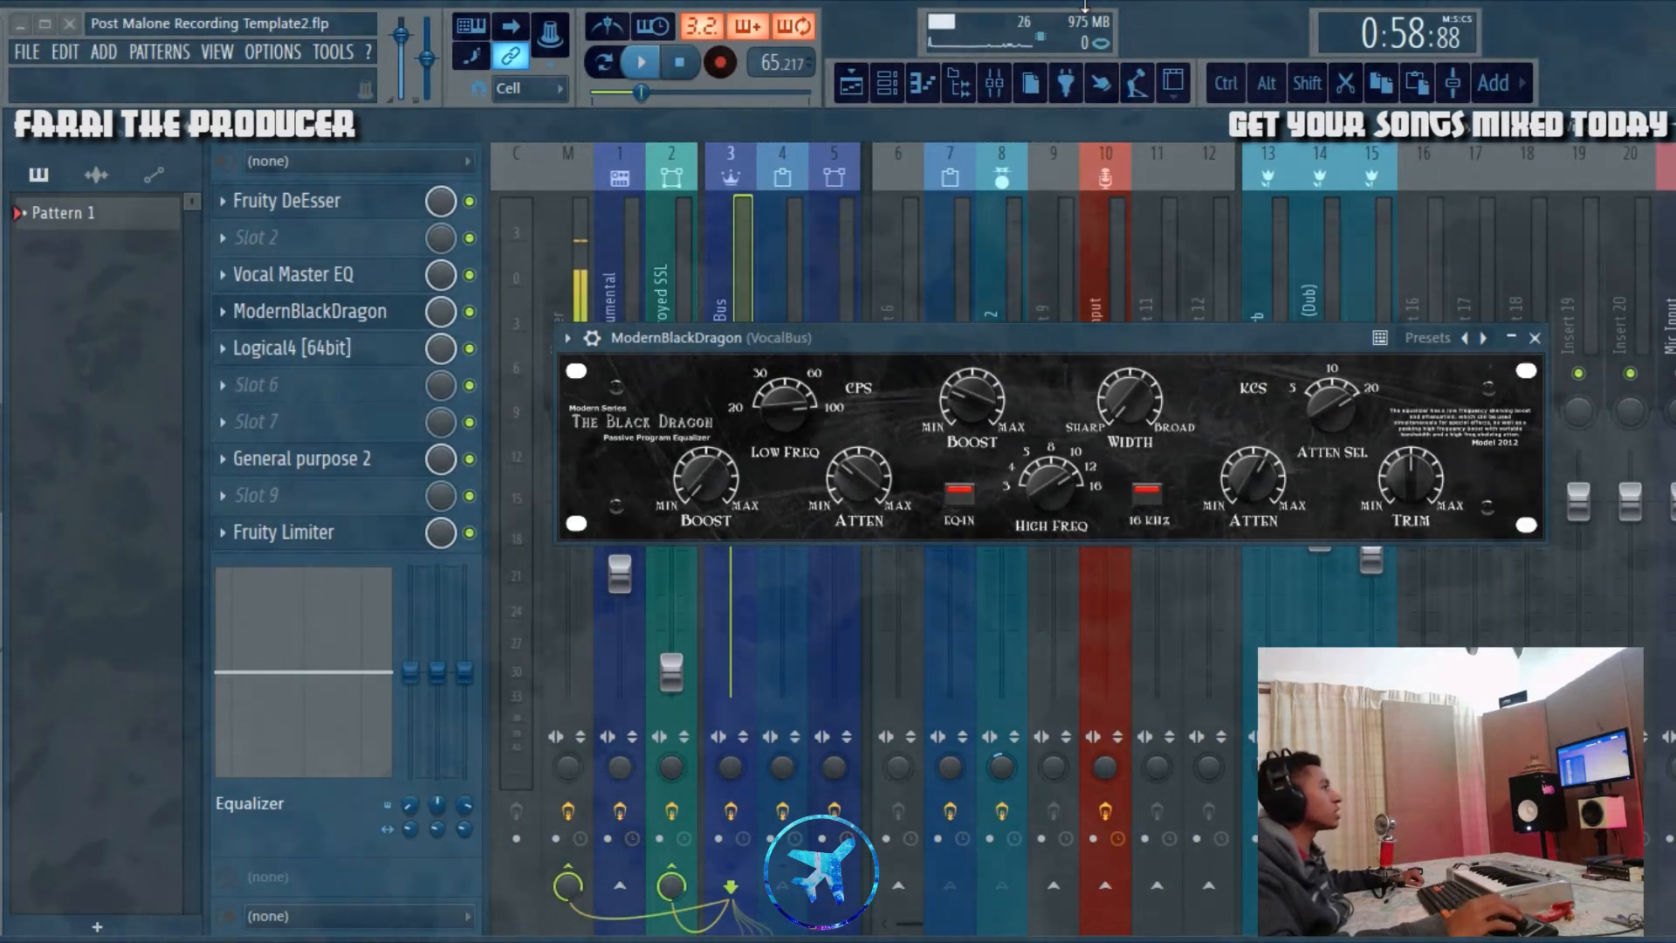
pyautogui.moveTo(946, 344); pyautogui.dragTo(953, 452)
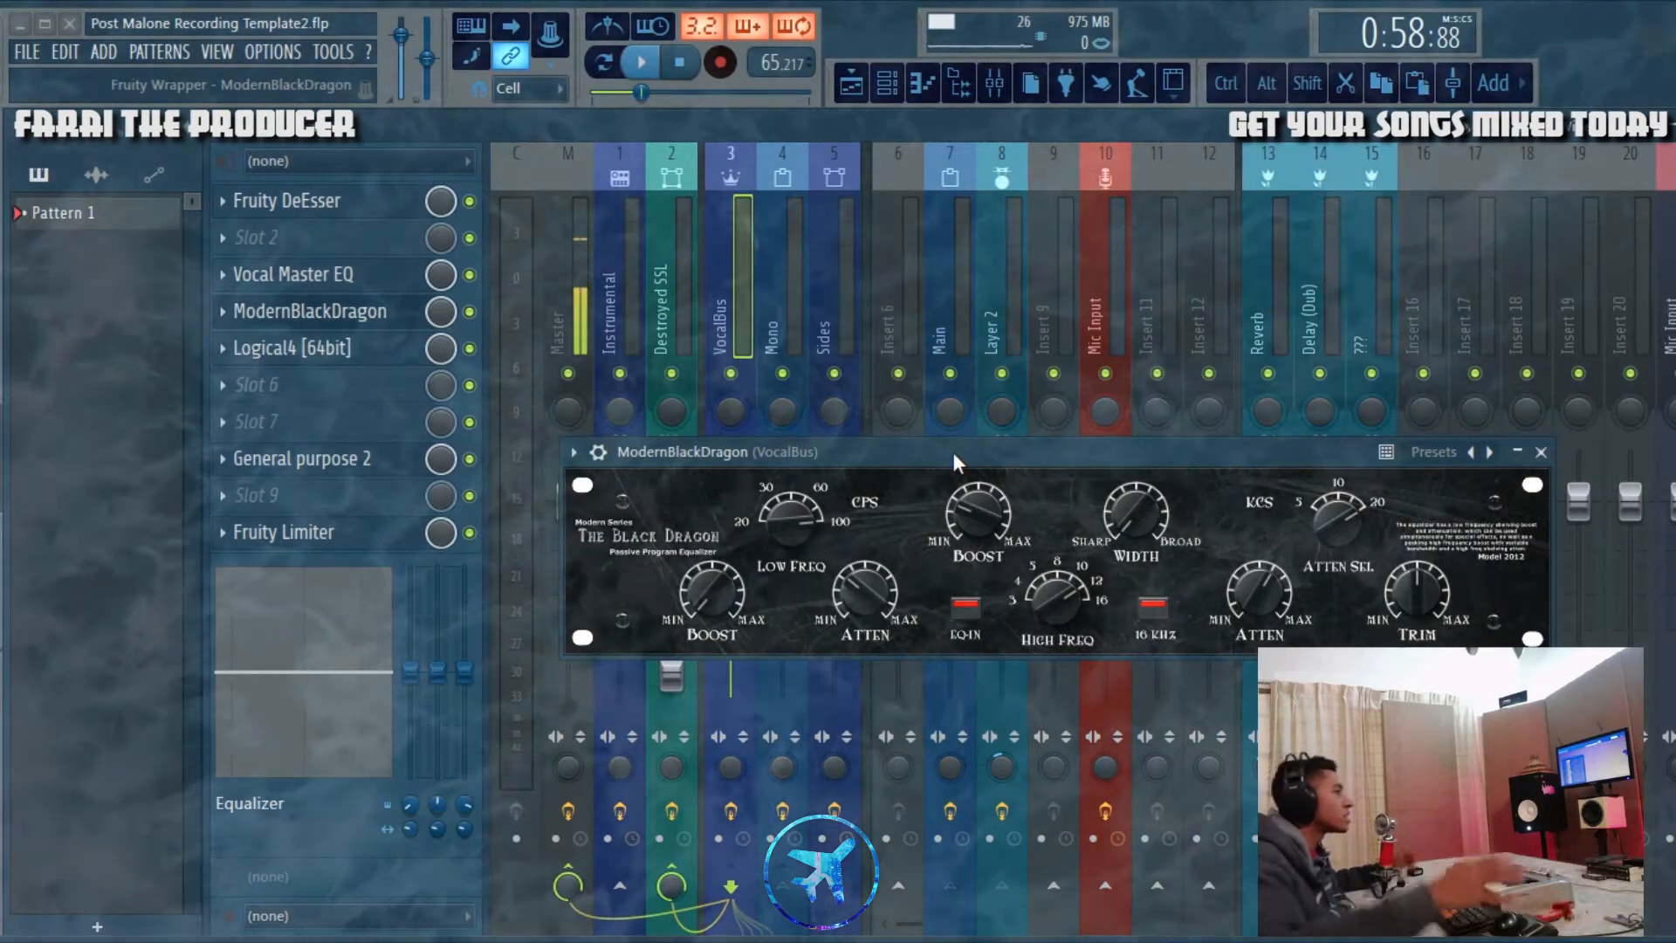
pyautogui.moveTo(955, 452); pyautogui.dragTo(960, 380)
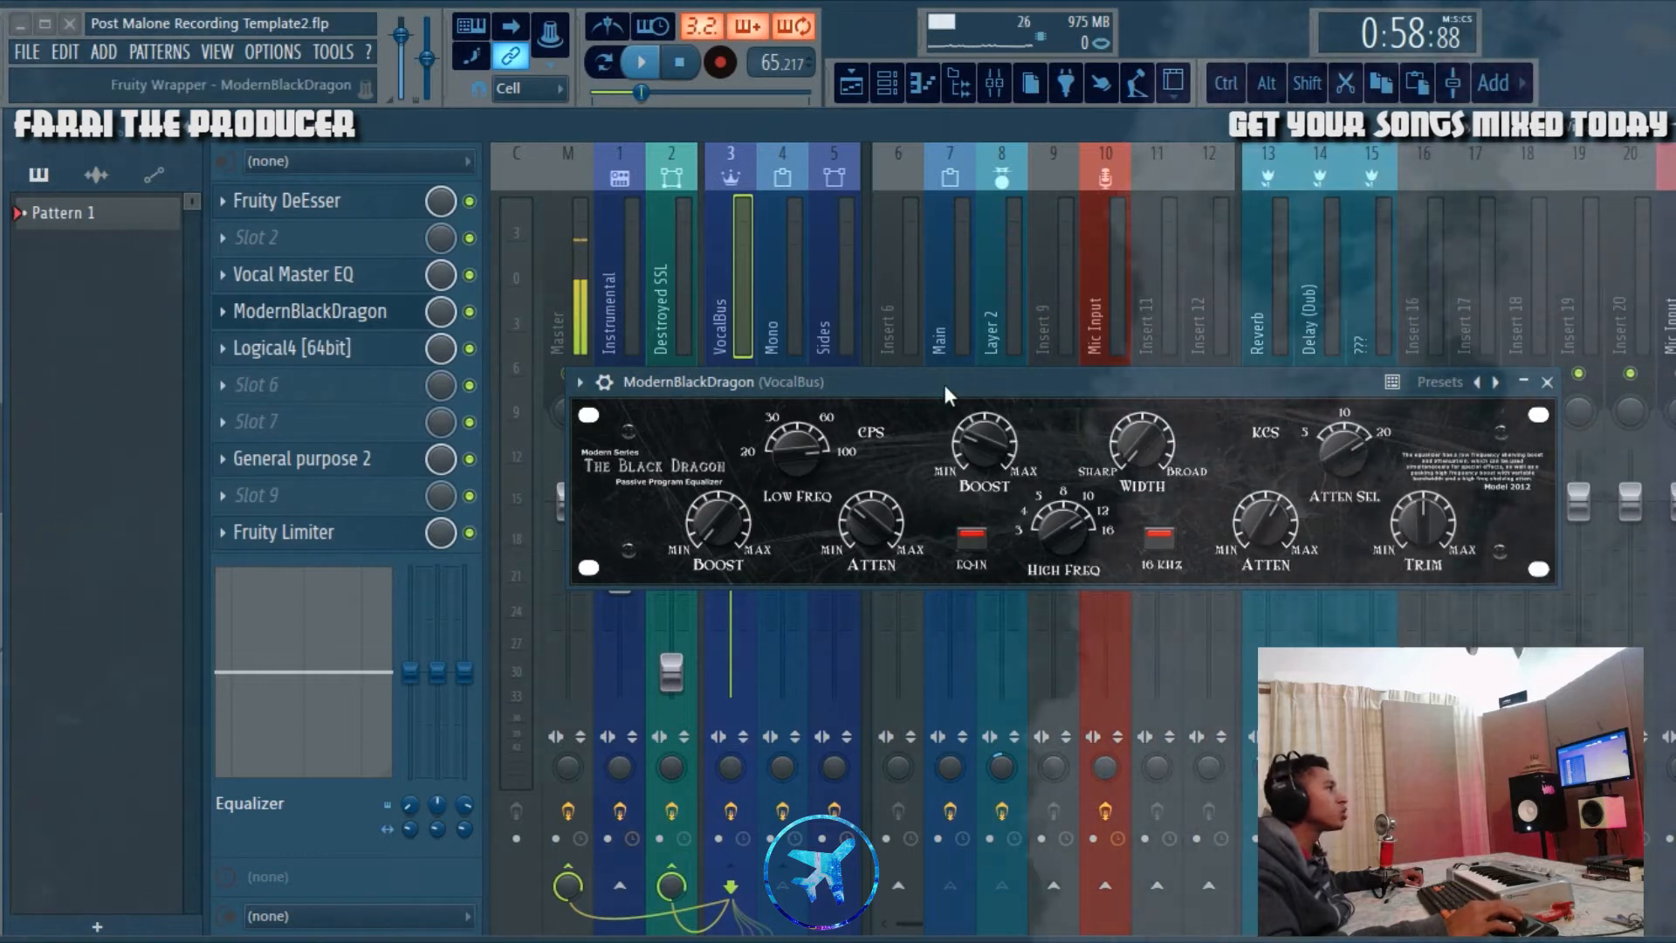
pyautogui.moveTo(942, 381); pyautogui.dragTo(925, 343)
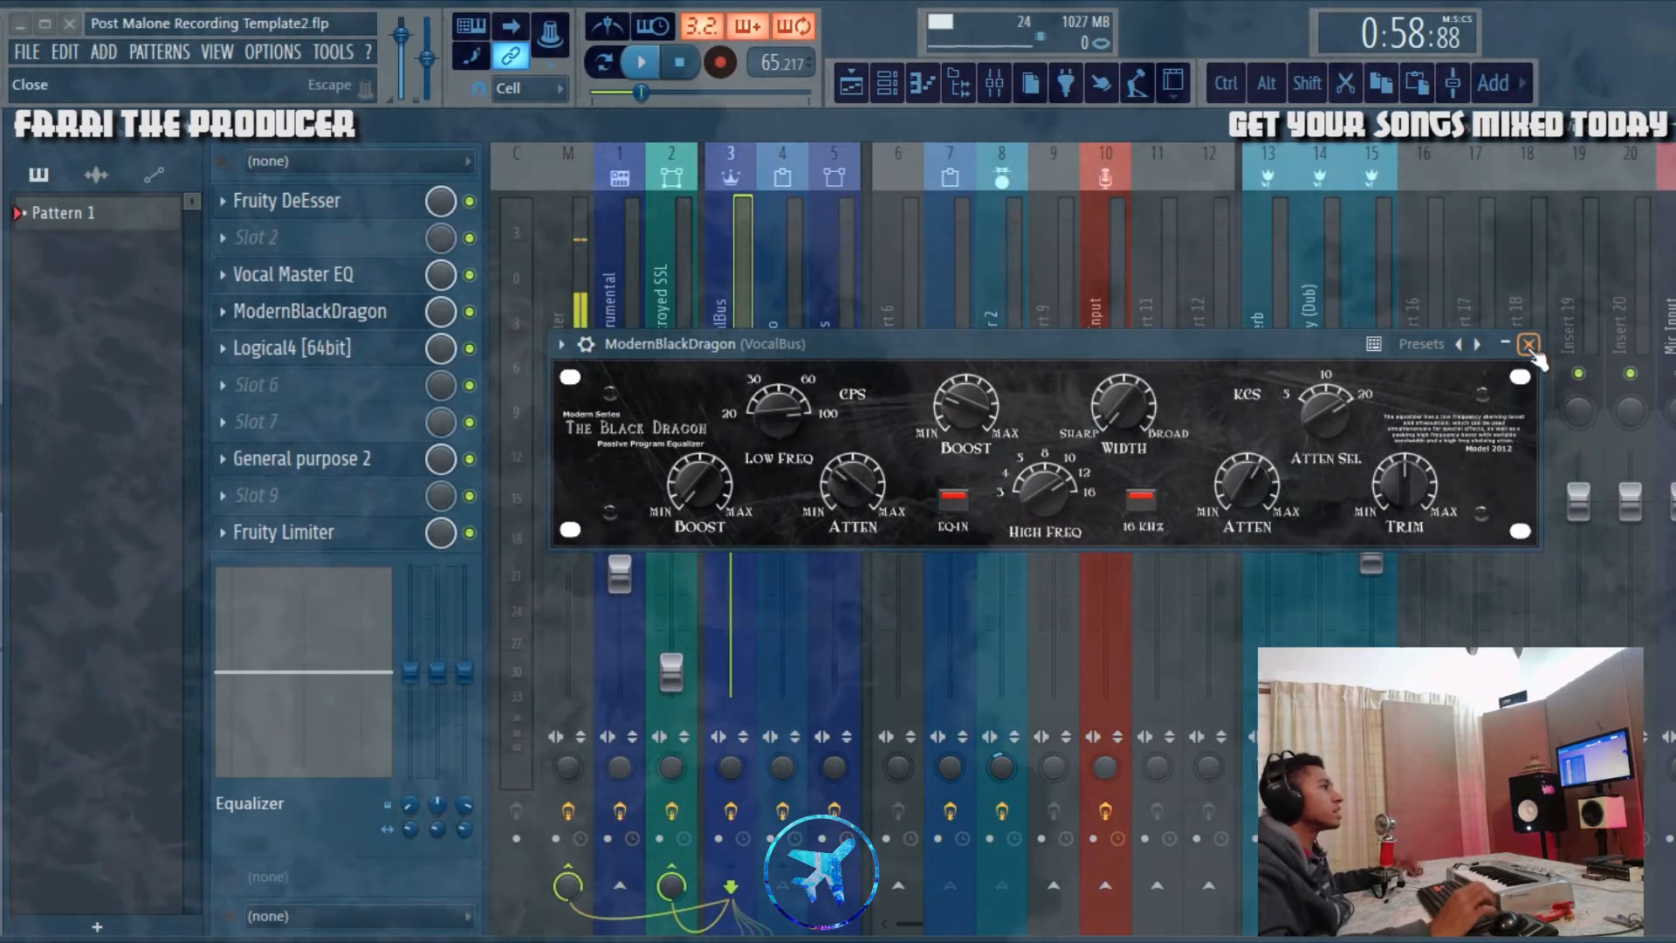
pyautogui.moveTo(1232, 347); pyautogui.dragTo(1226, 308)
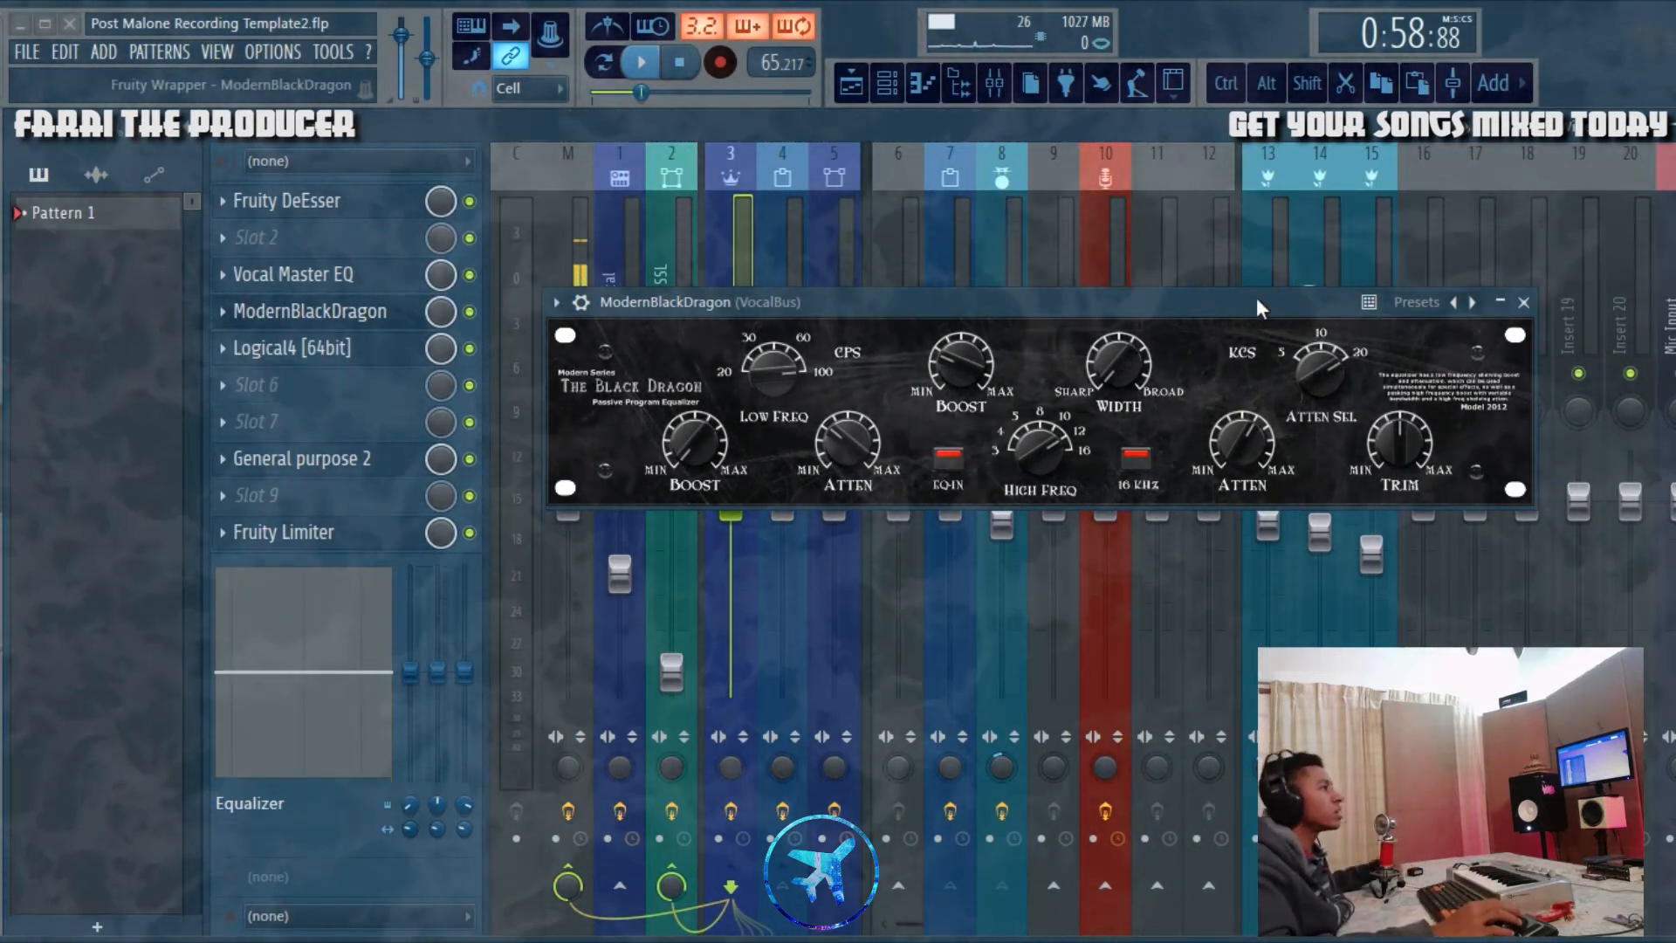
pyautogui.moveTo(1248, 301); pyautogui.dragTo(1254, 271)
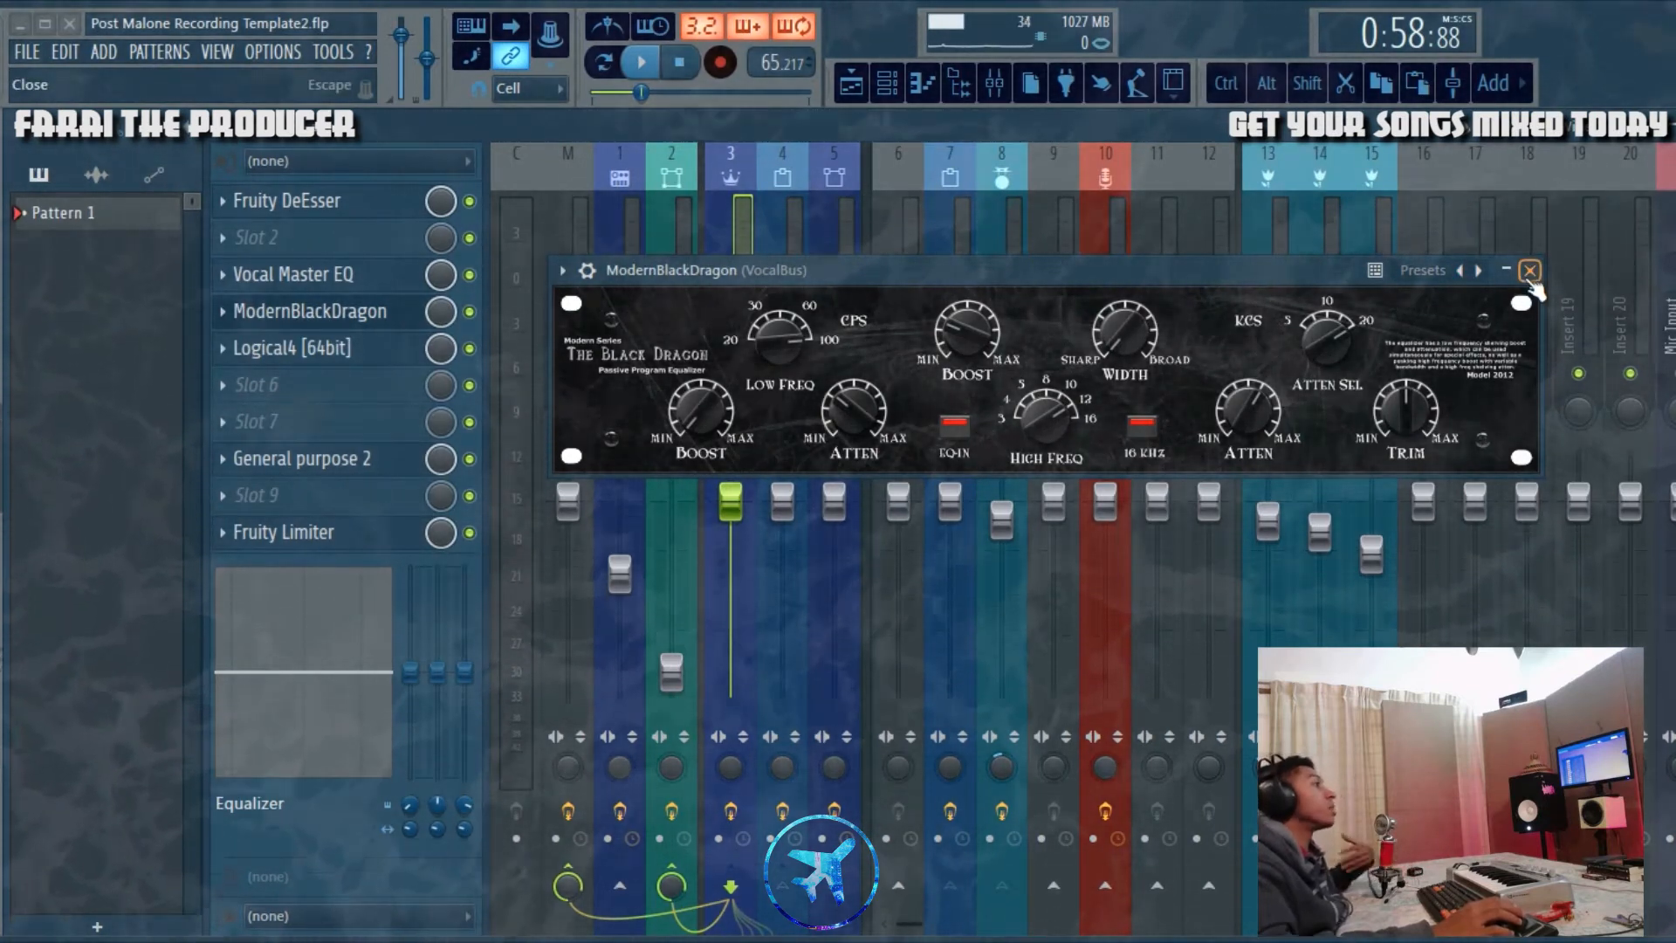
pyautogui.click(1529, 272)
# Step: Open Logical4 on the VocalBus, examine its compressor parameters and plugin wrapper settings, and close it
pyautogui.click(342, 346)
pyautogui.moveTo(575, 500); pyautogui.dragTo(960, 277)
pyautogui.click(810, 280)
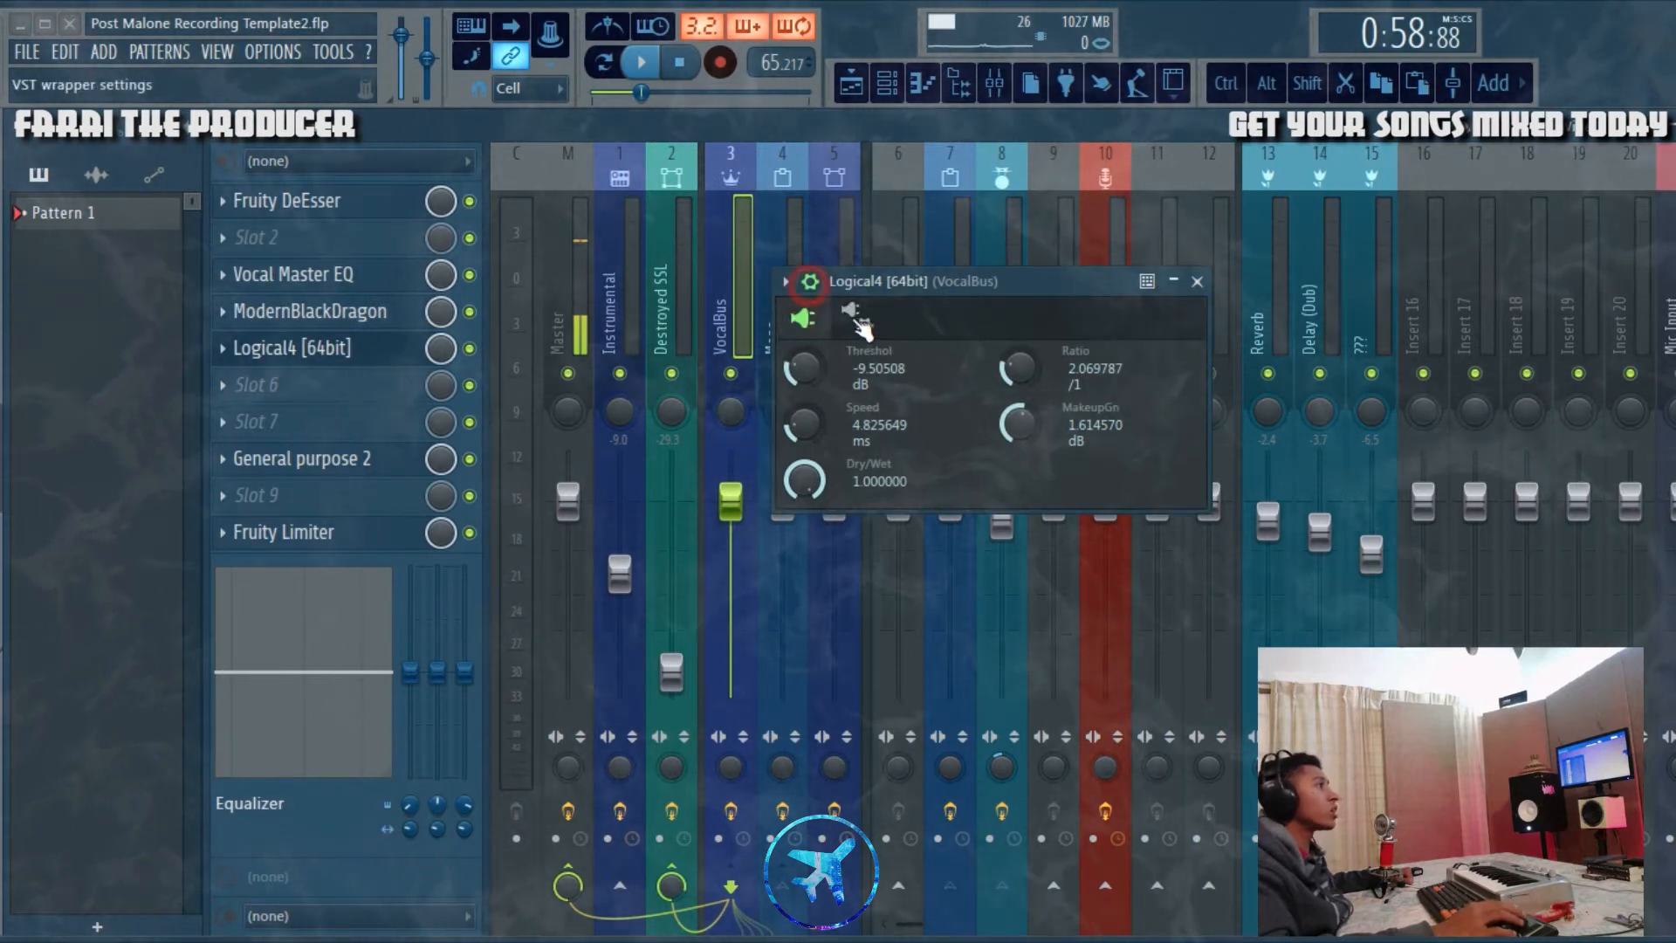
pyautogui.click(856, 318)
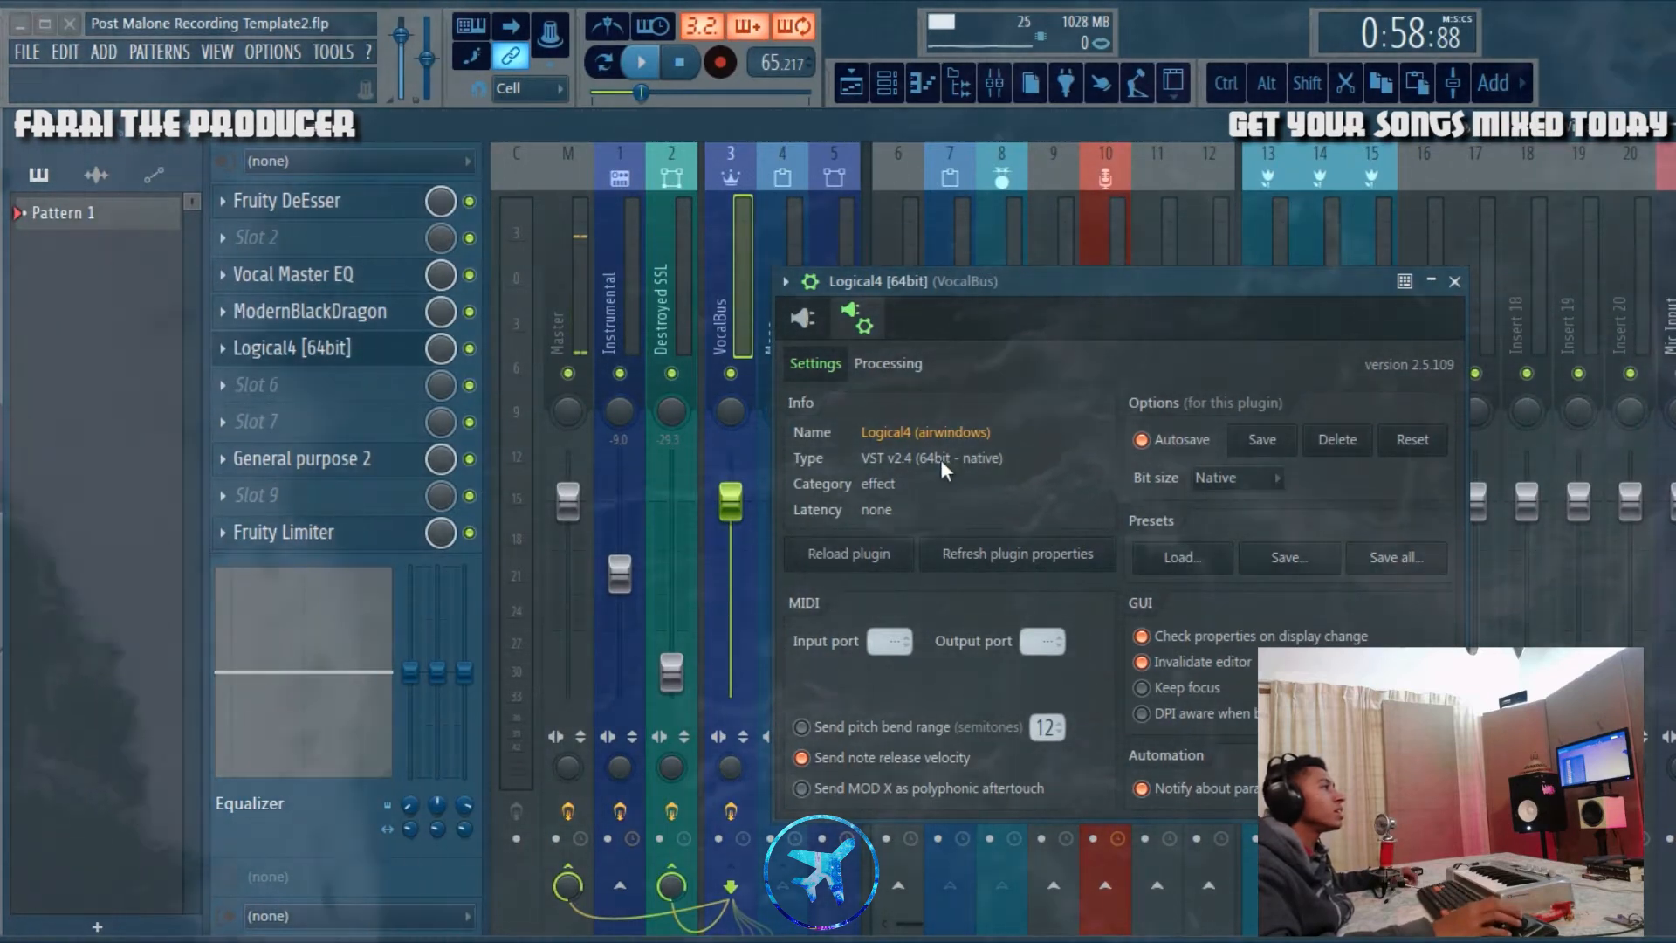
pyautogui.click(838, 323)
pyautogui.click(785, 281)
pyautogui.click(853, 295)
pyautogui.click(853, 319)
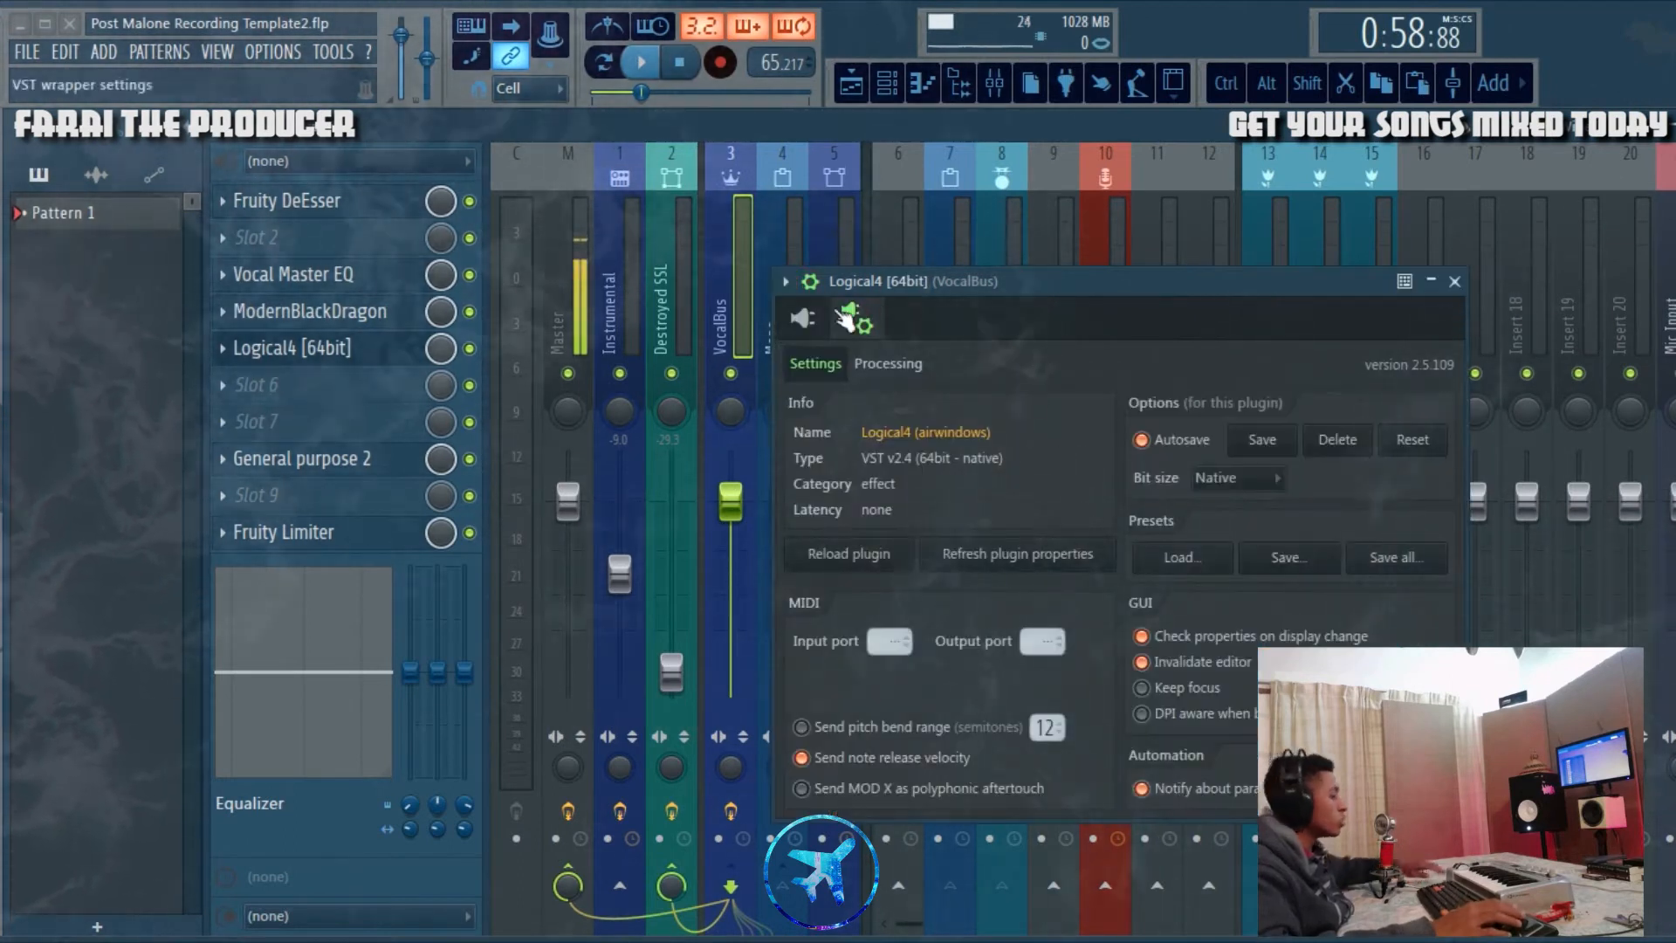
pyautogui.click(804, 318)
pyautogui.click(786, 283)
pyautogui.click(810, 283)
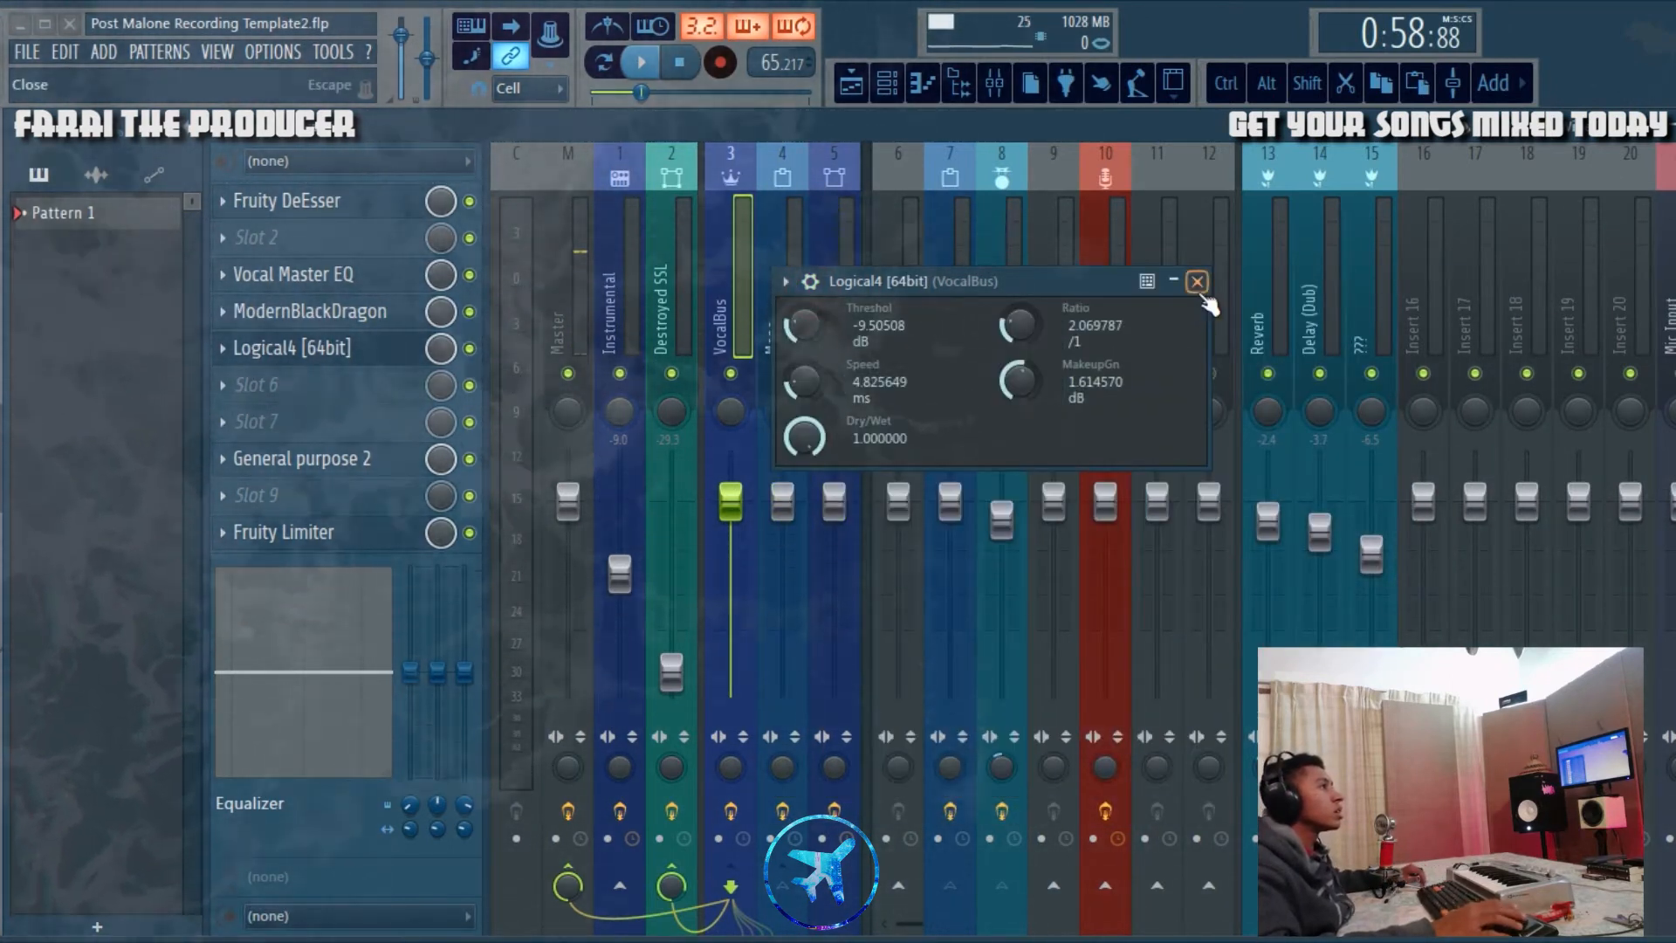
pyautogui.click(1197, 283)
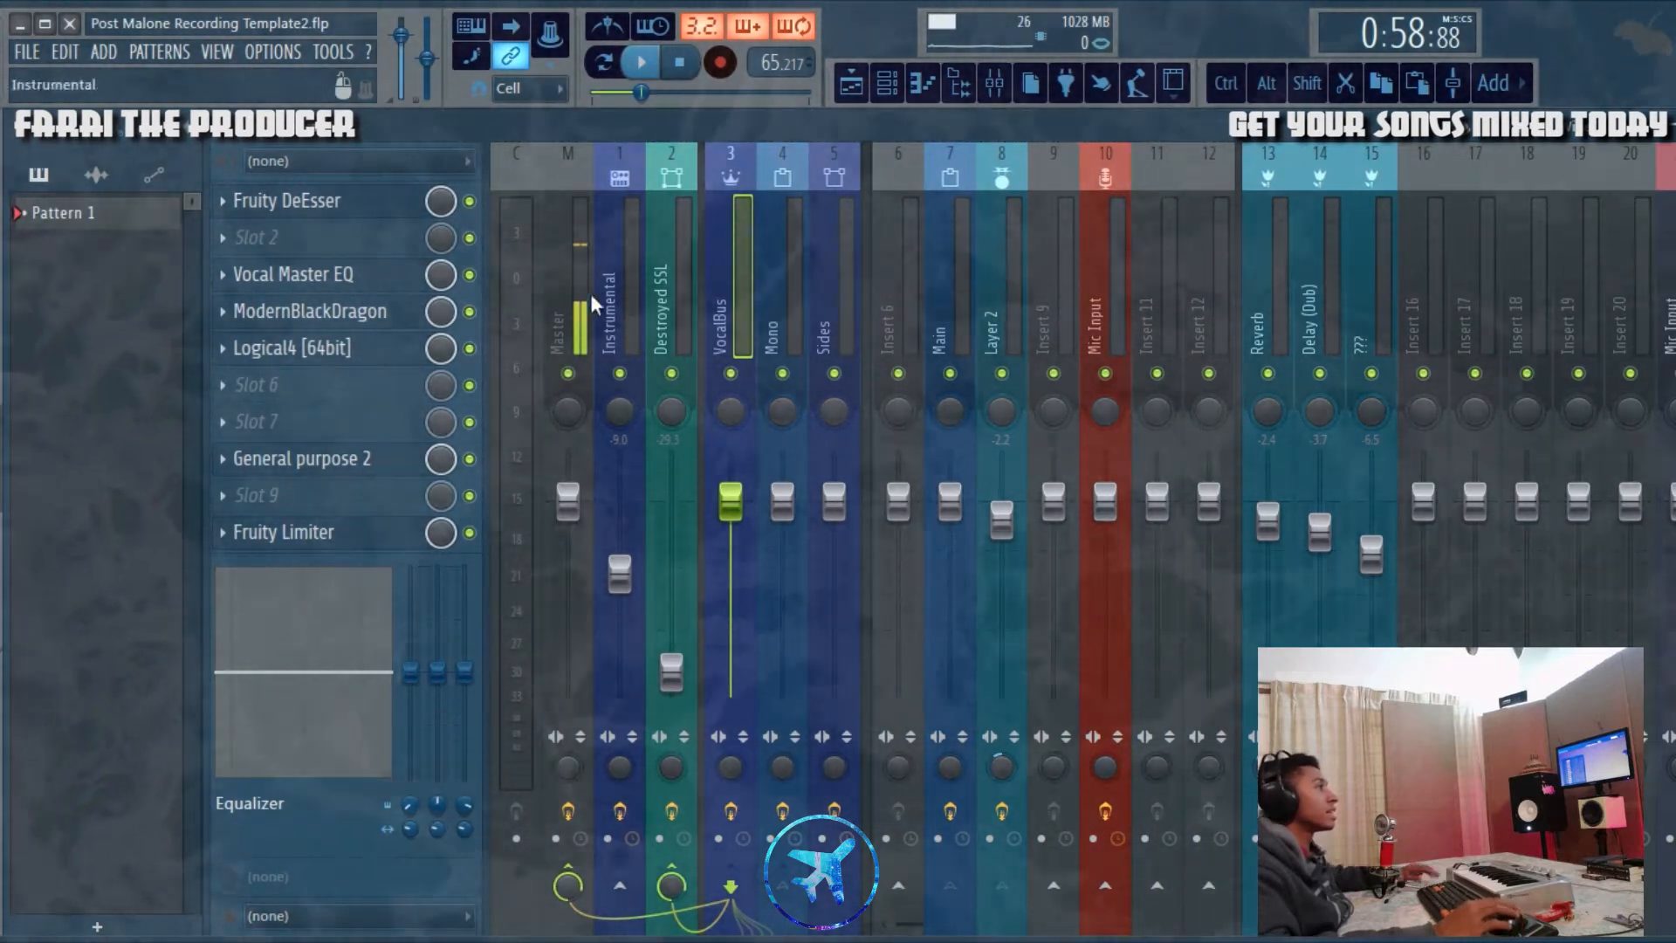
# Step: Reopen Logical4 on the VocalBus, listen to the vocals with its compressor settings in view, and close it
pyautogui.rightClick(285, 347)
pyautogui.click(285, 349)
pyautogui.moveTo(959, 279); pyautogui.dragTo(844, 309)
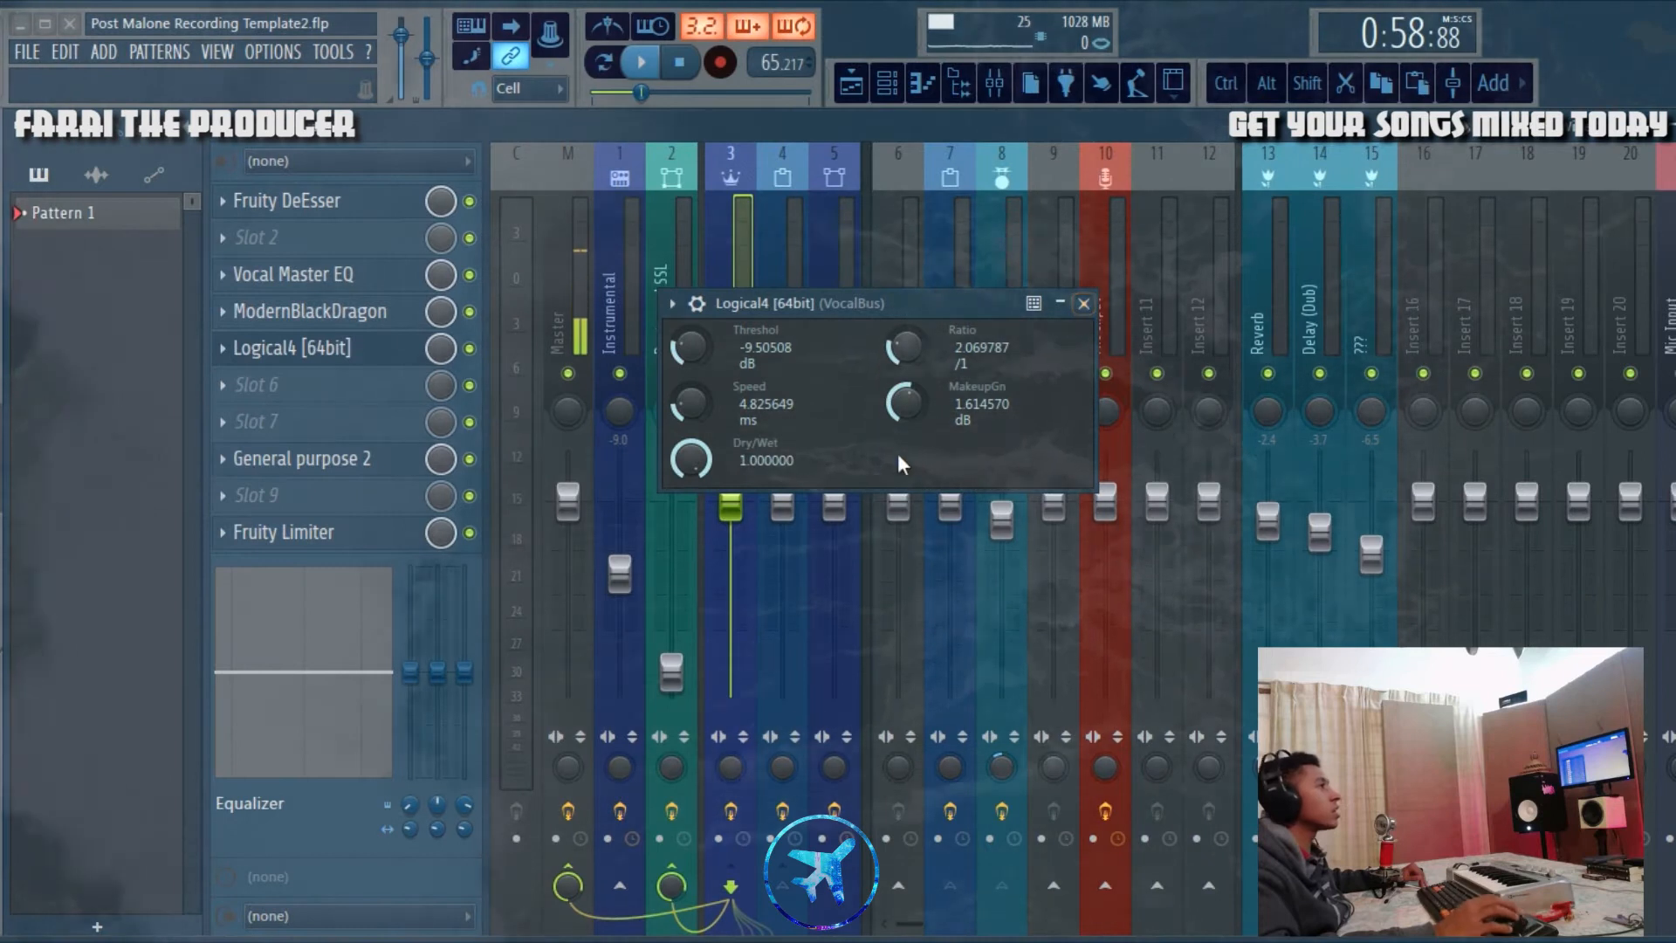
pyautogui.moveTo(820, 302); pyautogui.dragTo(875, 306)
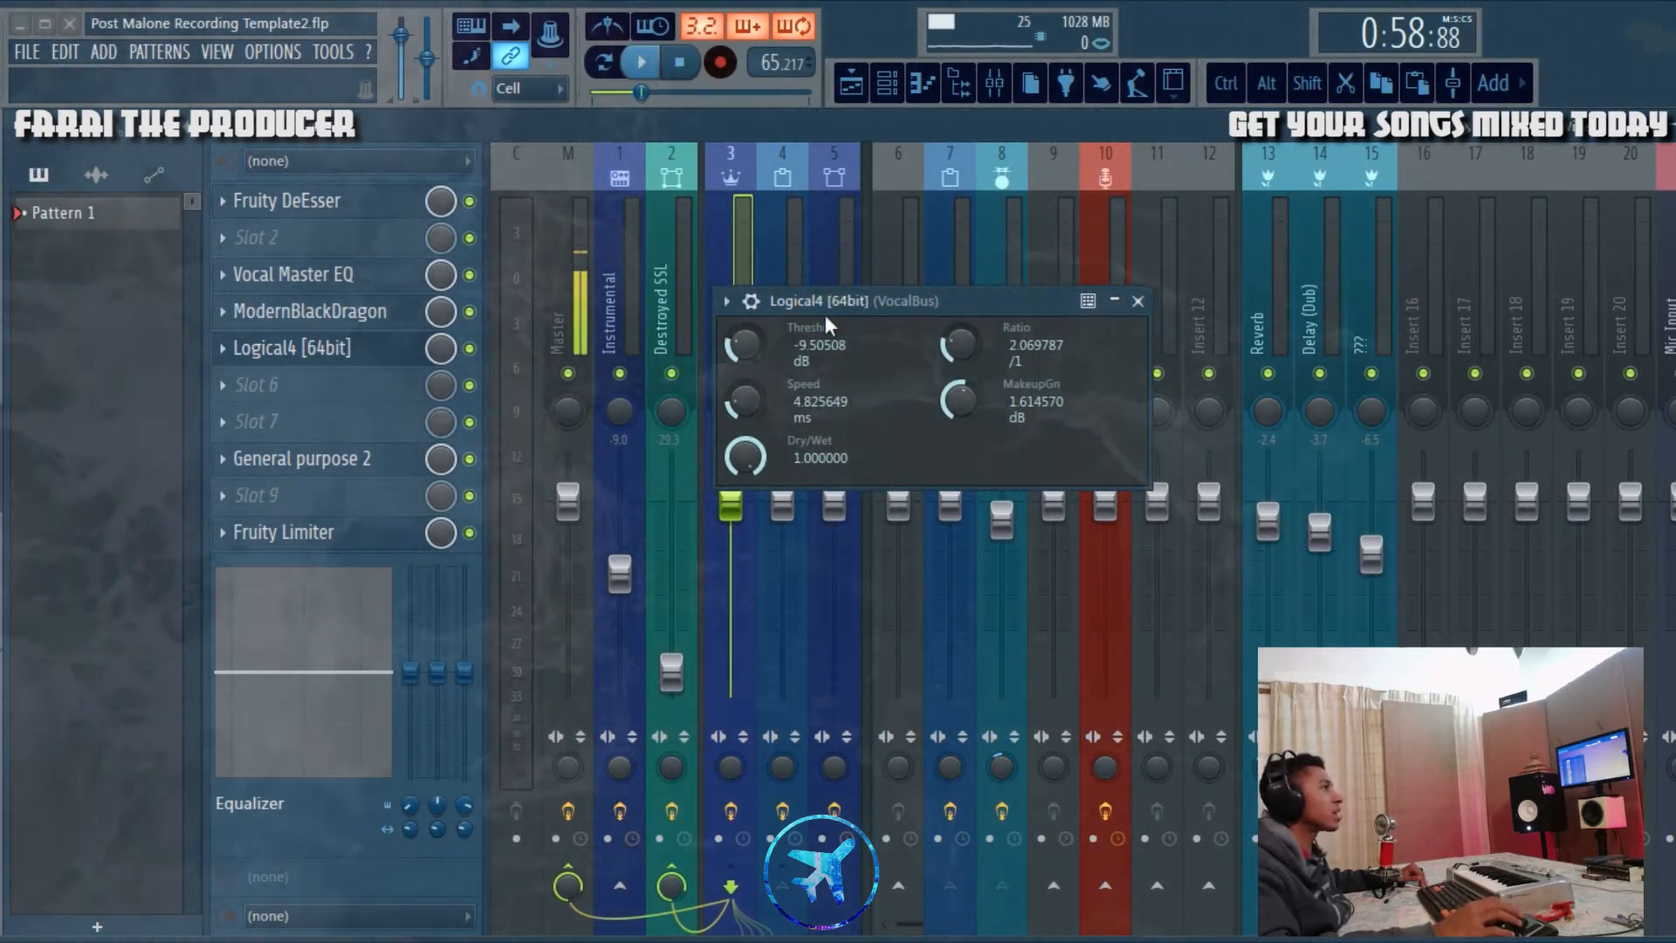
pyautogui.moveTo(825, 318); pyautogui.dragTo(997, 298)
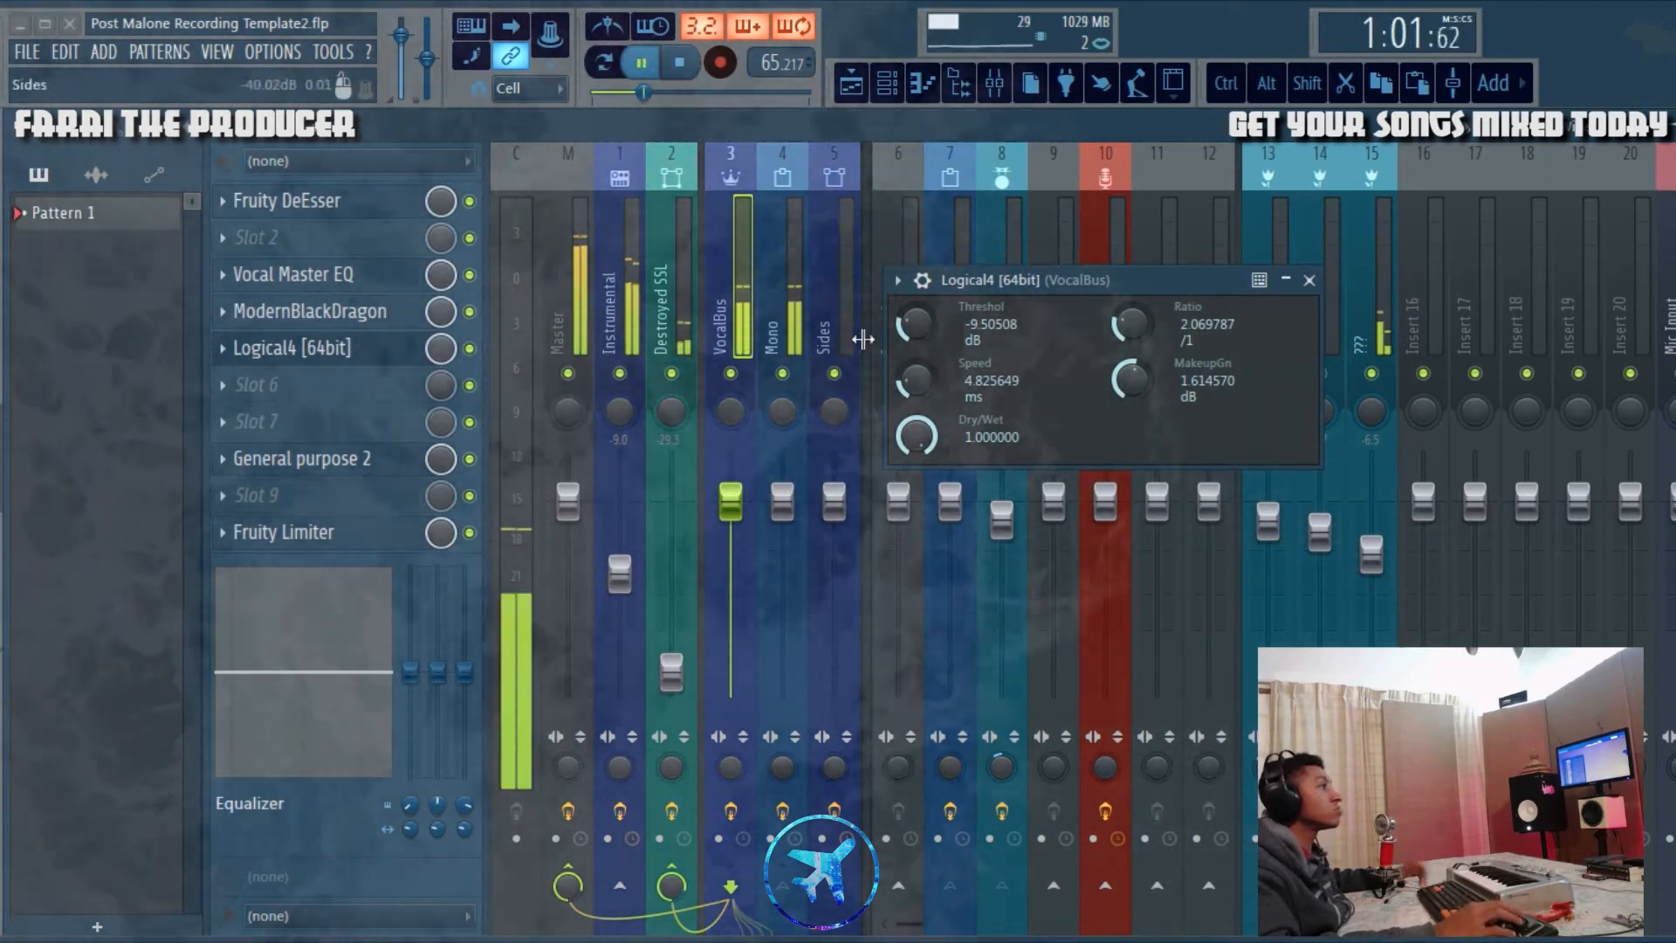
pyautogui.click(681, 66)
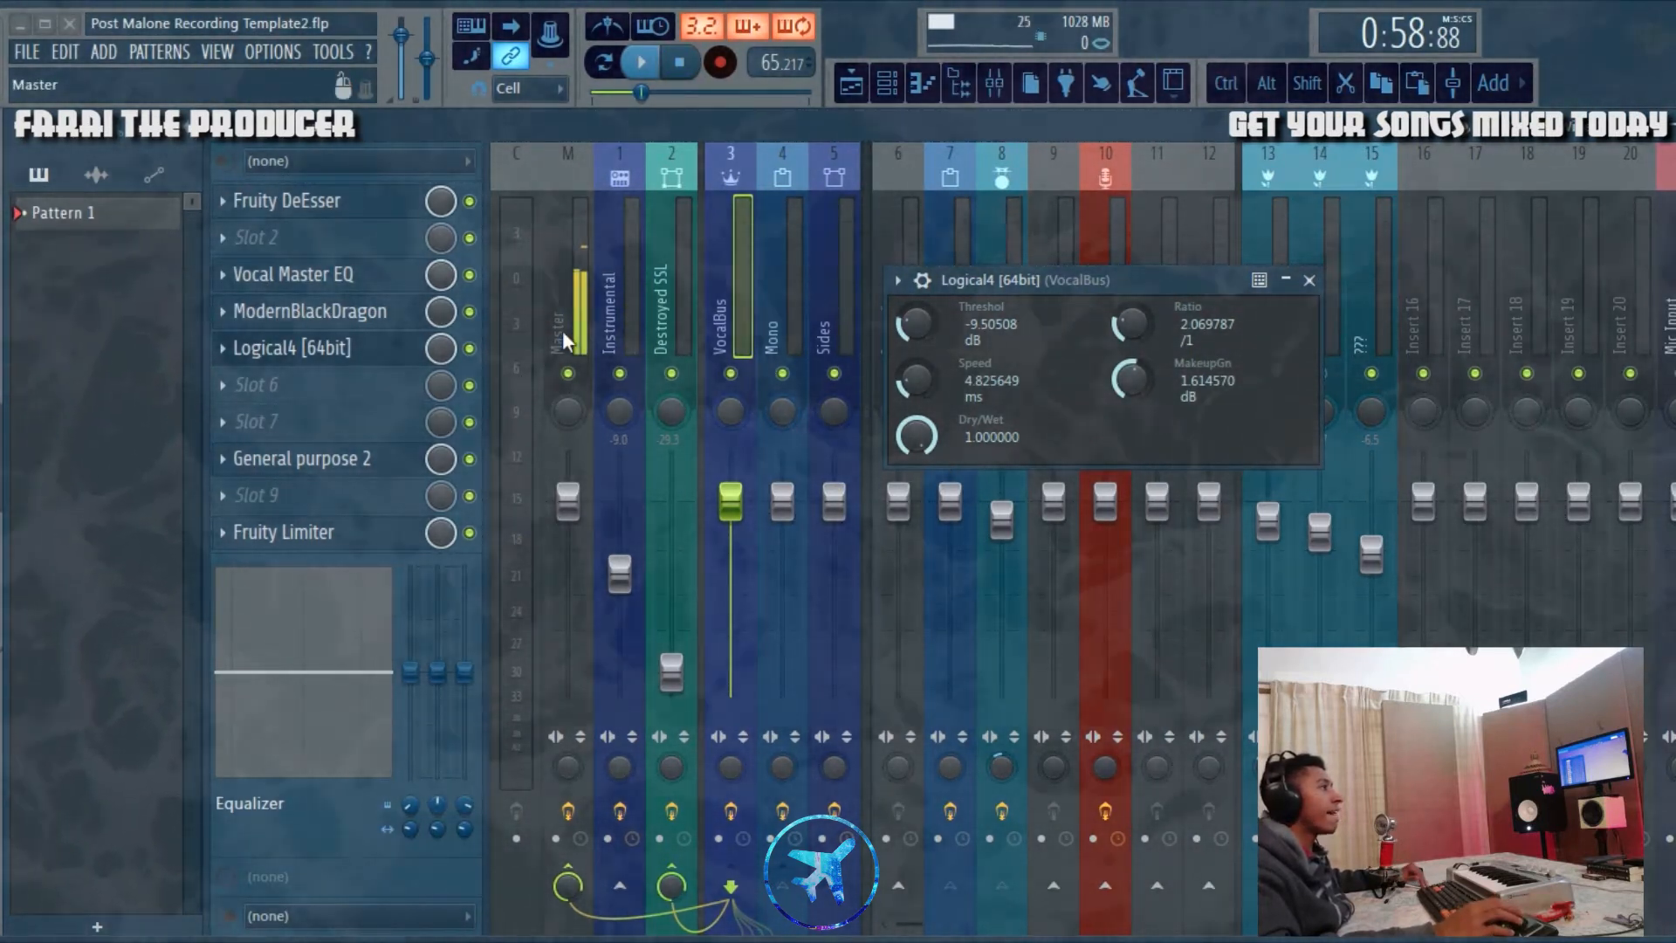
pyautogui.click(1309, 280)
# Step: Open the General purpose 2 multiband compressor on the VocalBus, compare playback with it bypassed and active, and close it
pyautogui.click(417, 458)
pyautogui.moveTo(1007, 405); pyautogui.dragTo(1031, 284)
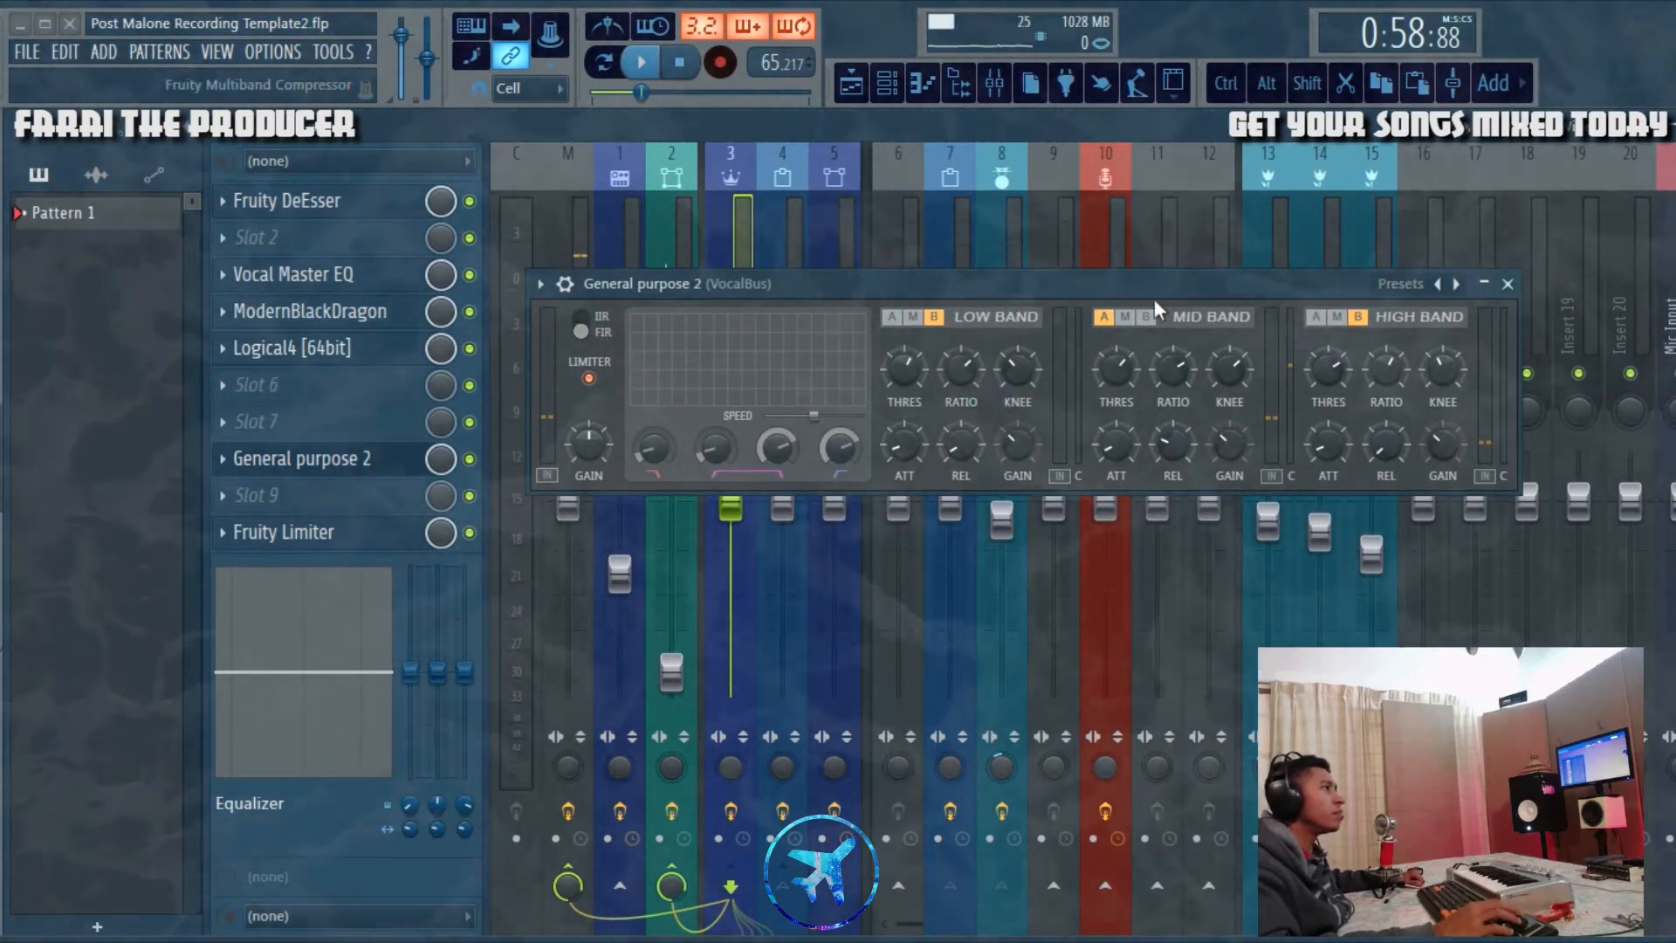
pyautogui.click(650, 62)
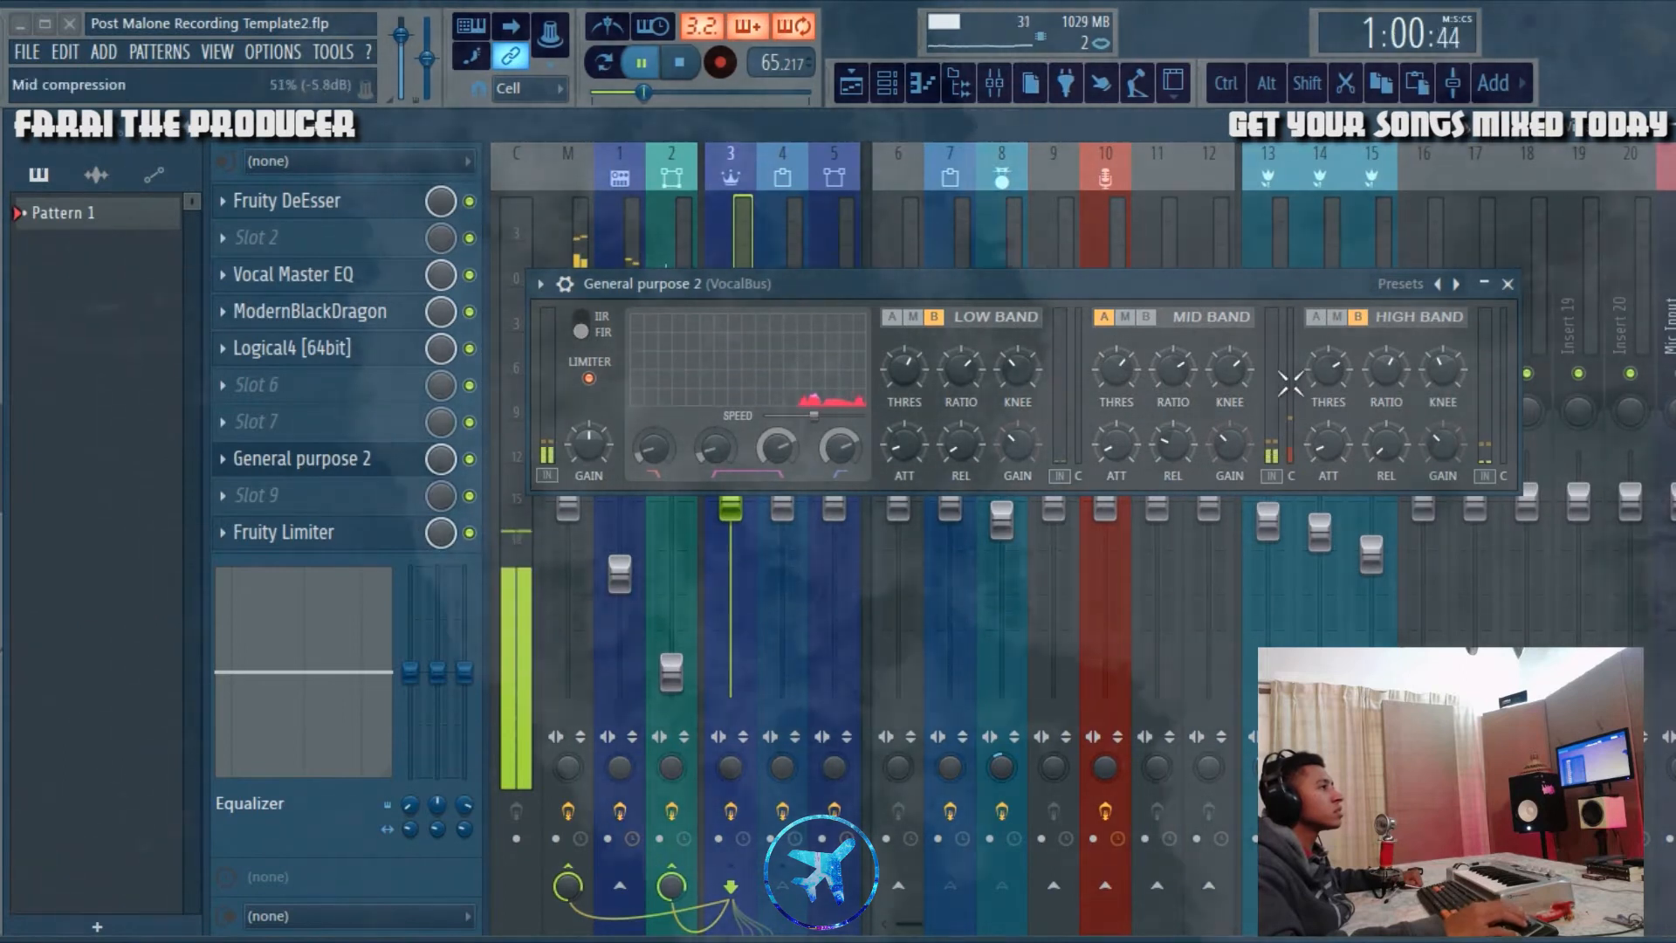
pyautogui.click(469, 459)
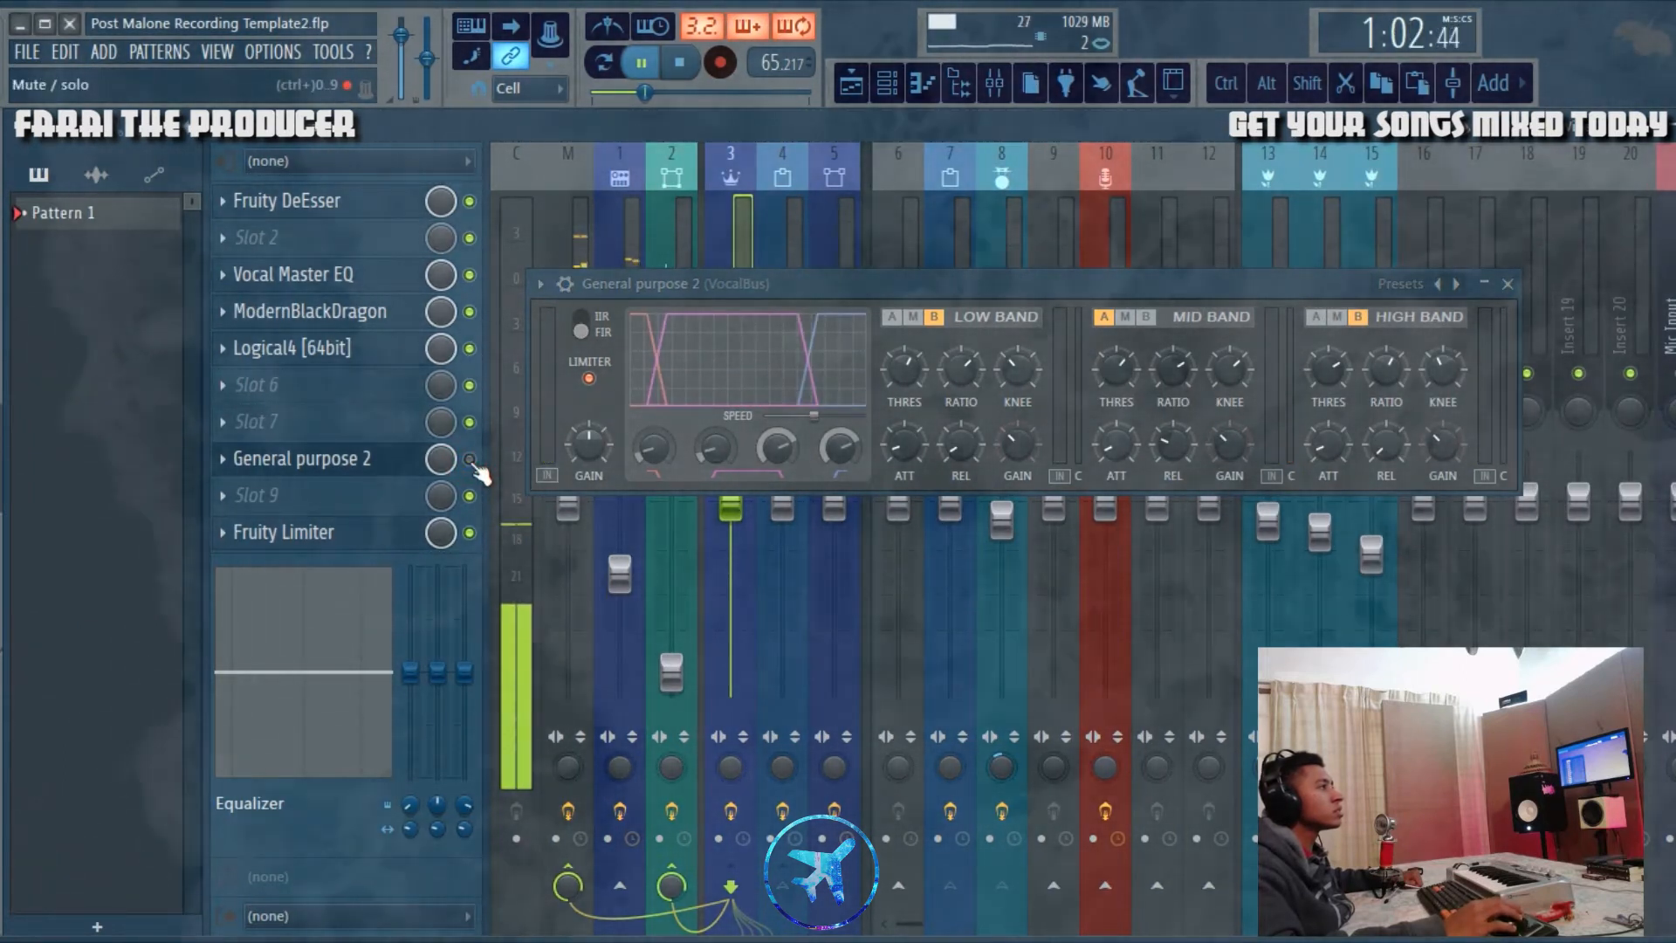
pyautogui.click(472, 462)
pyautogui.click(476, 462)
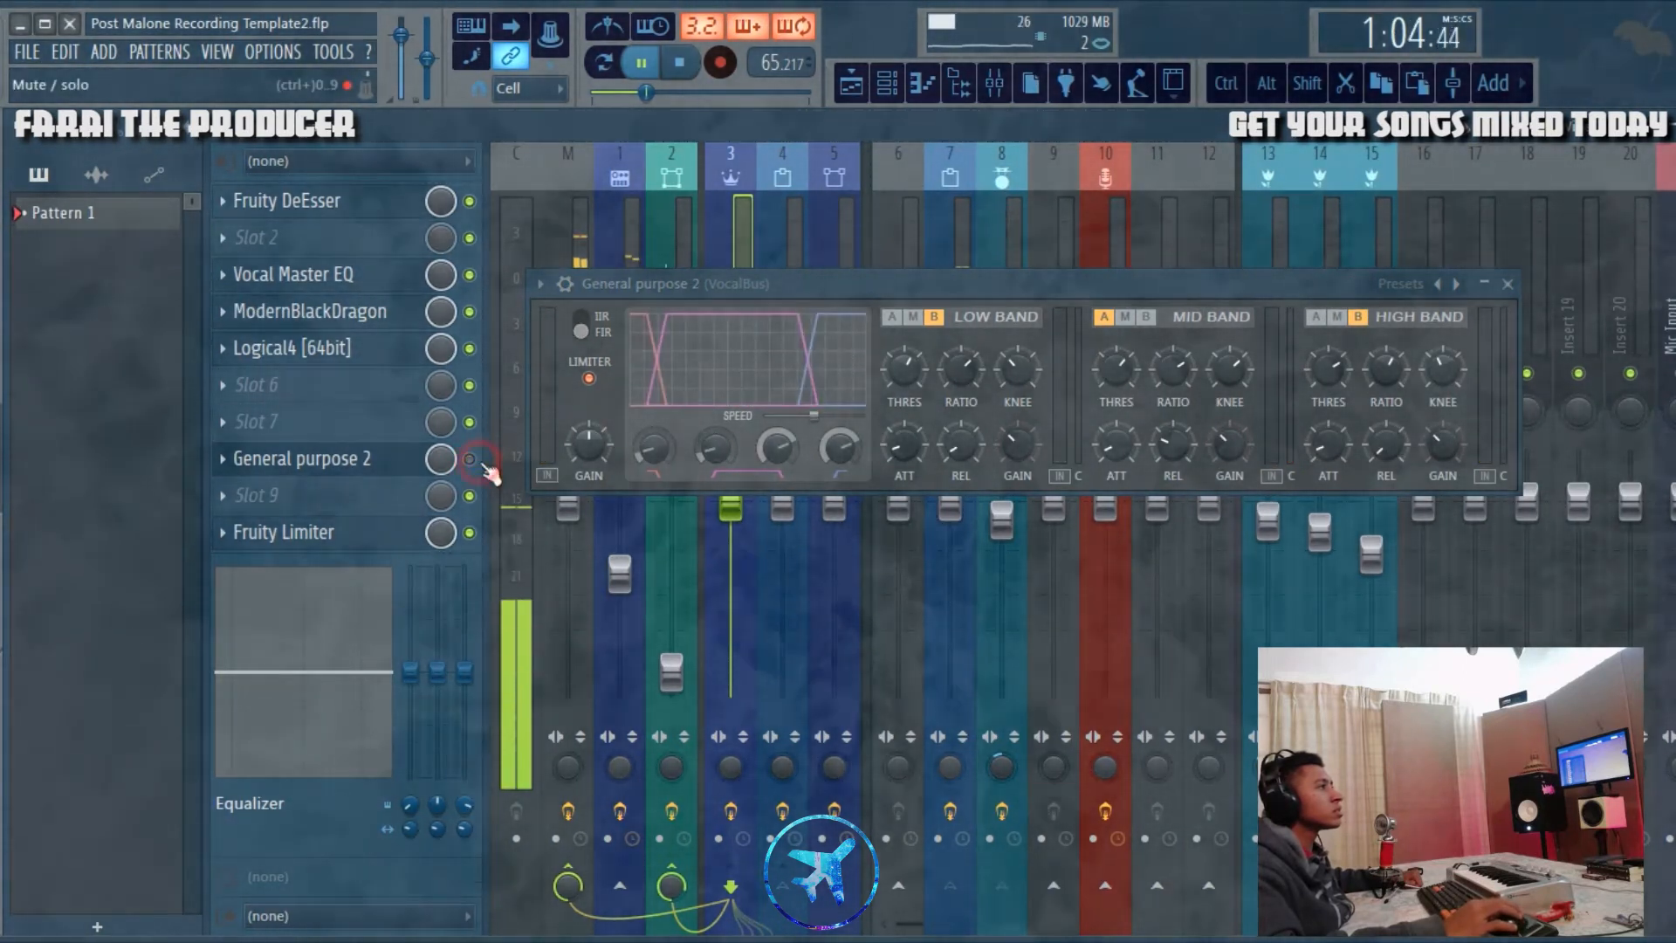
pyautogui.click(476, 464)
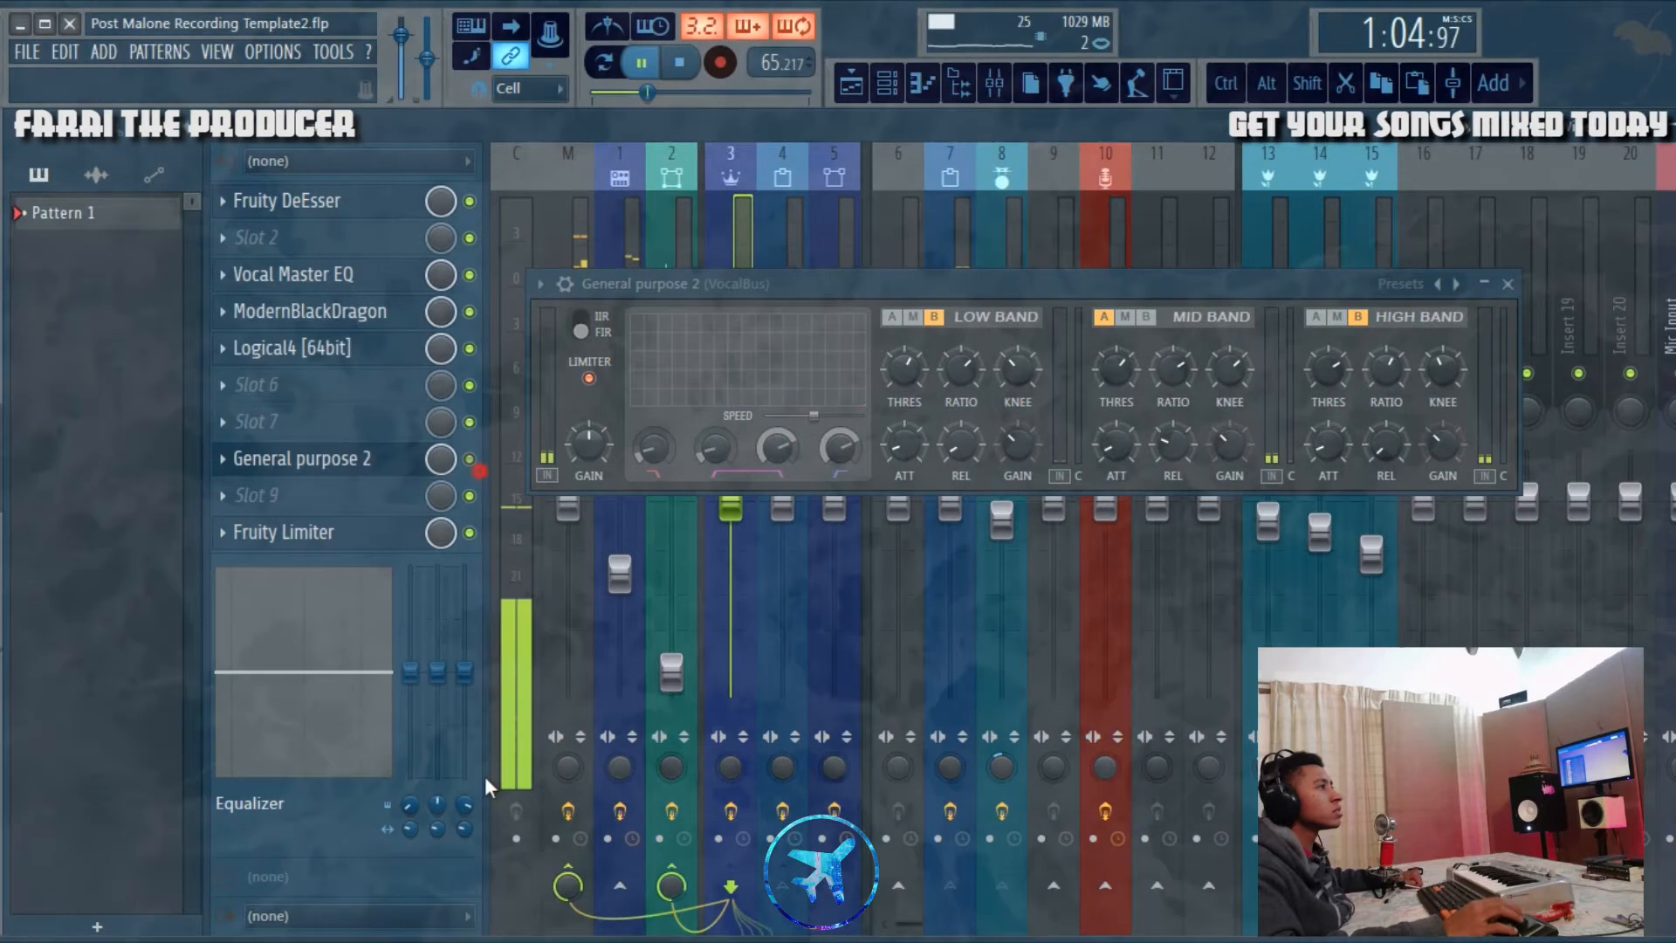
pyautogui.click(686, 70)
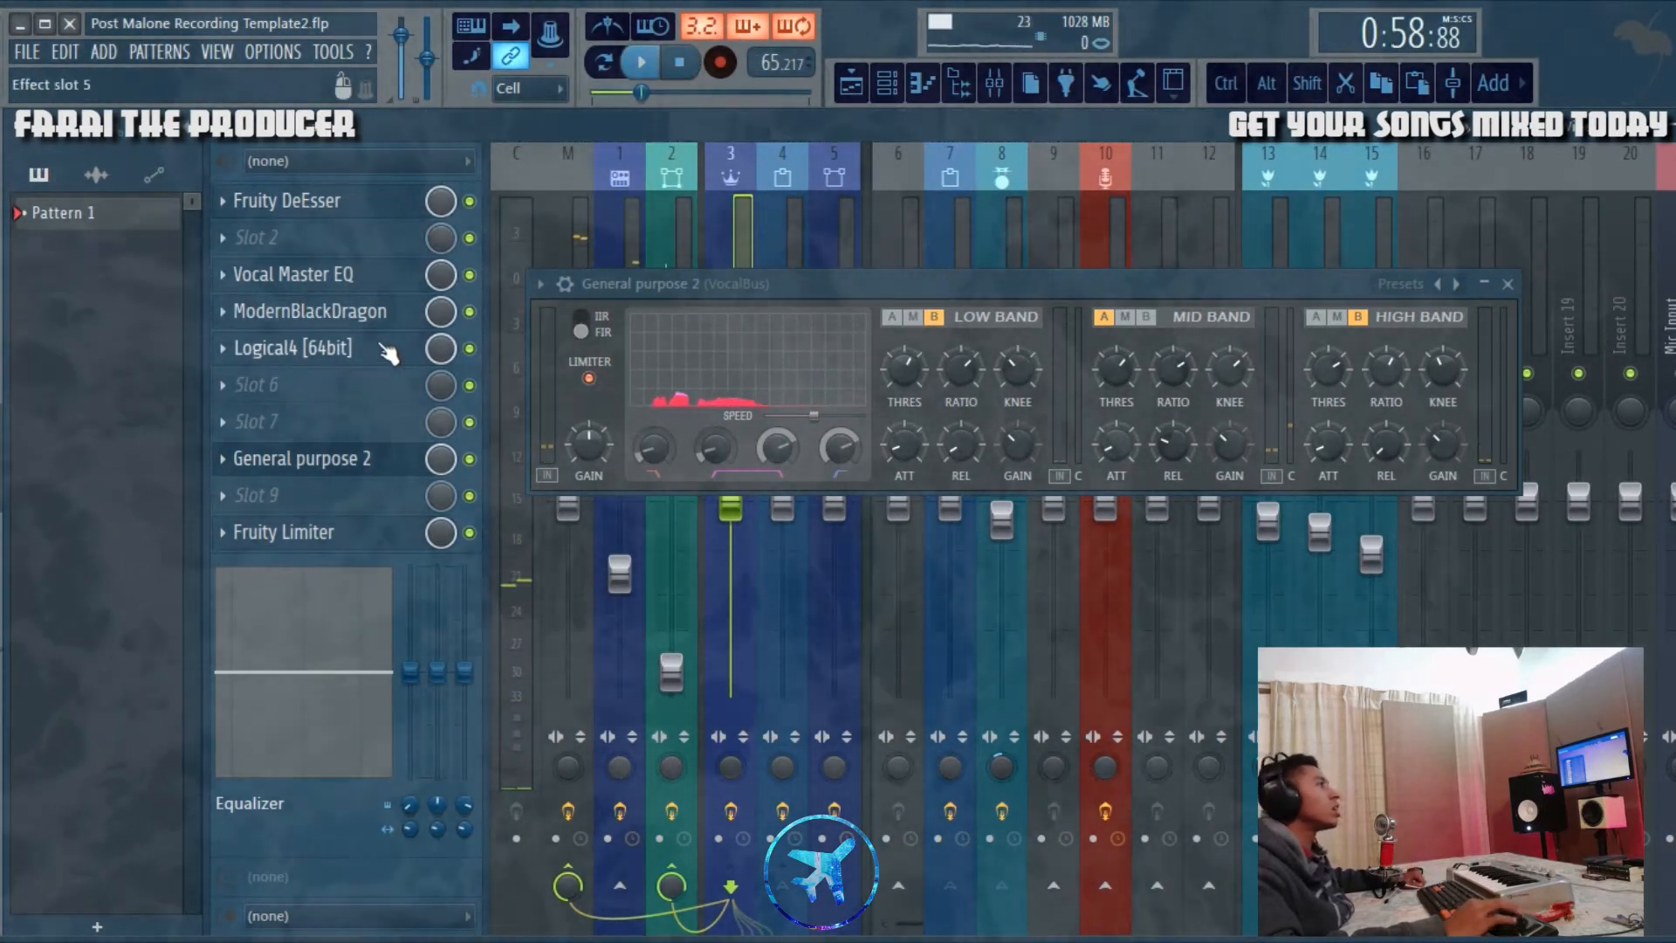
pyautogui.click(384, 347)
pyautogui.click(1307, 287)
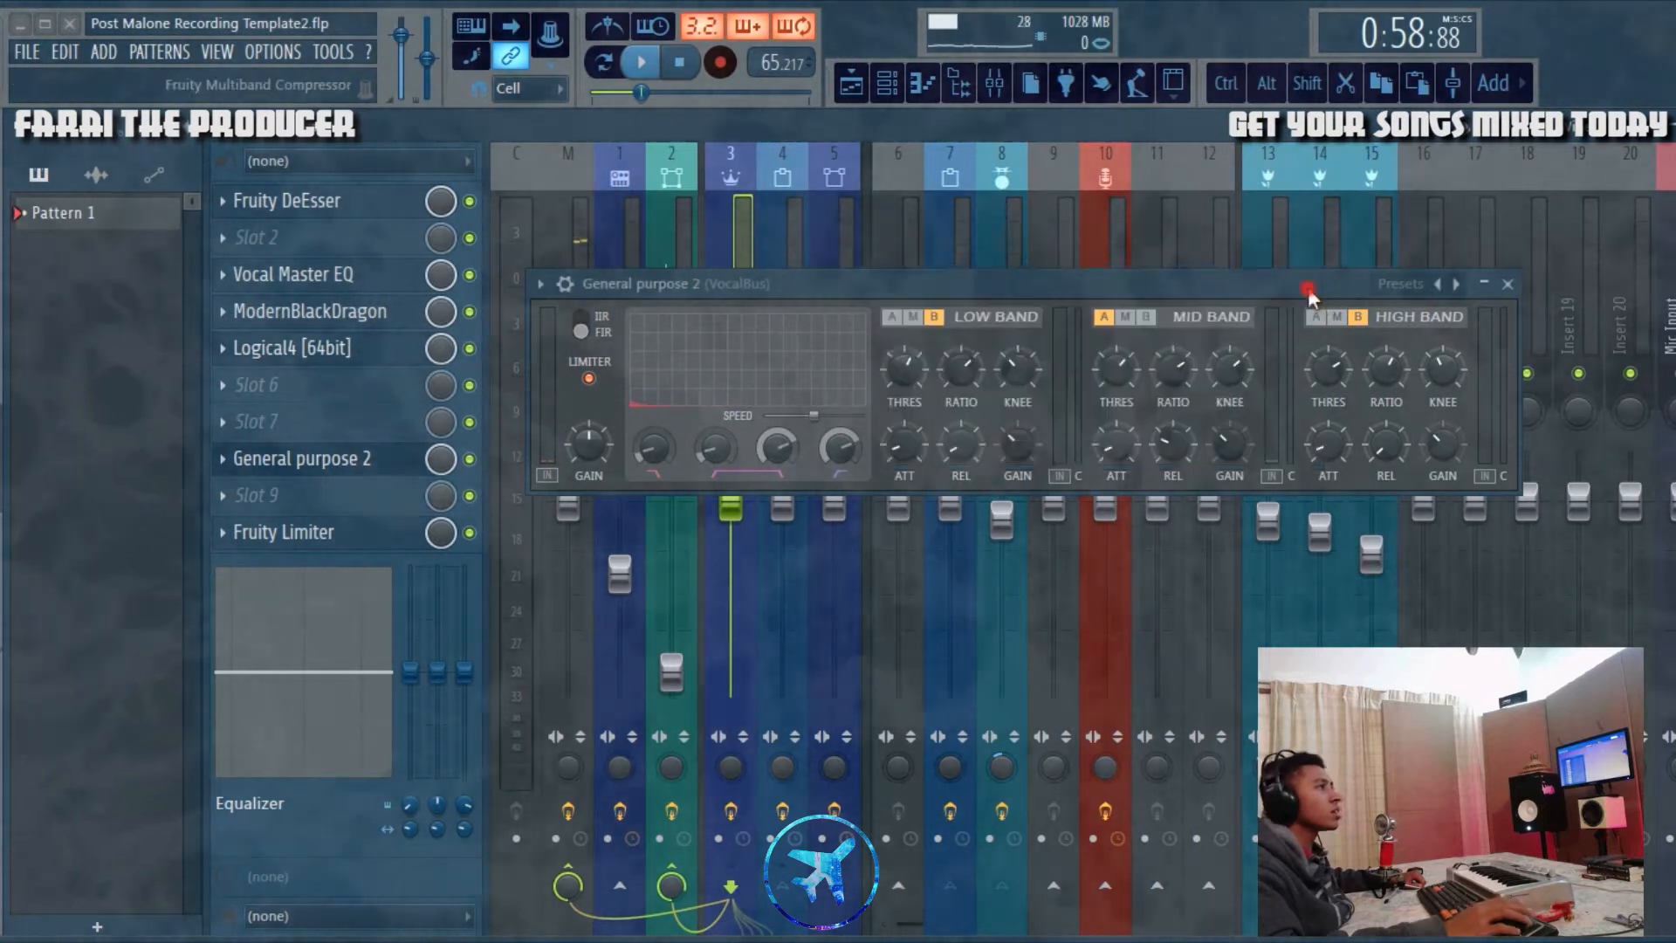
pyautogui.click(1508, 285)
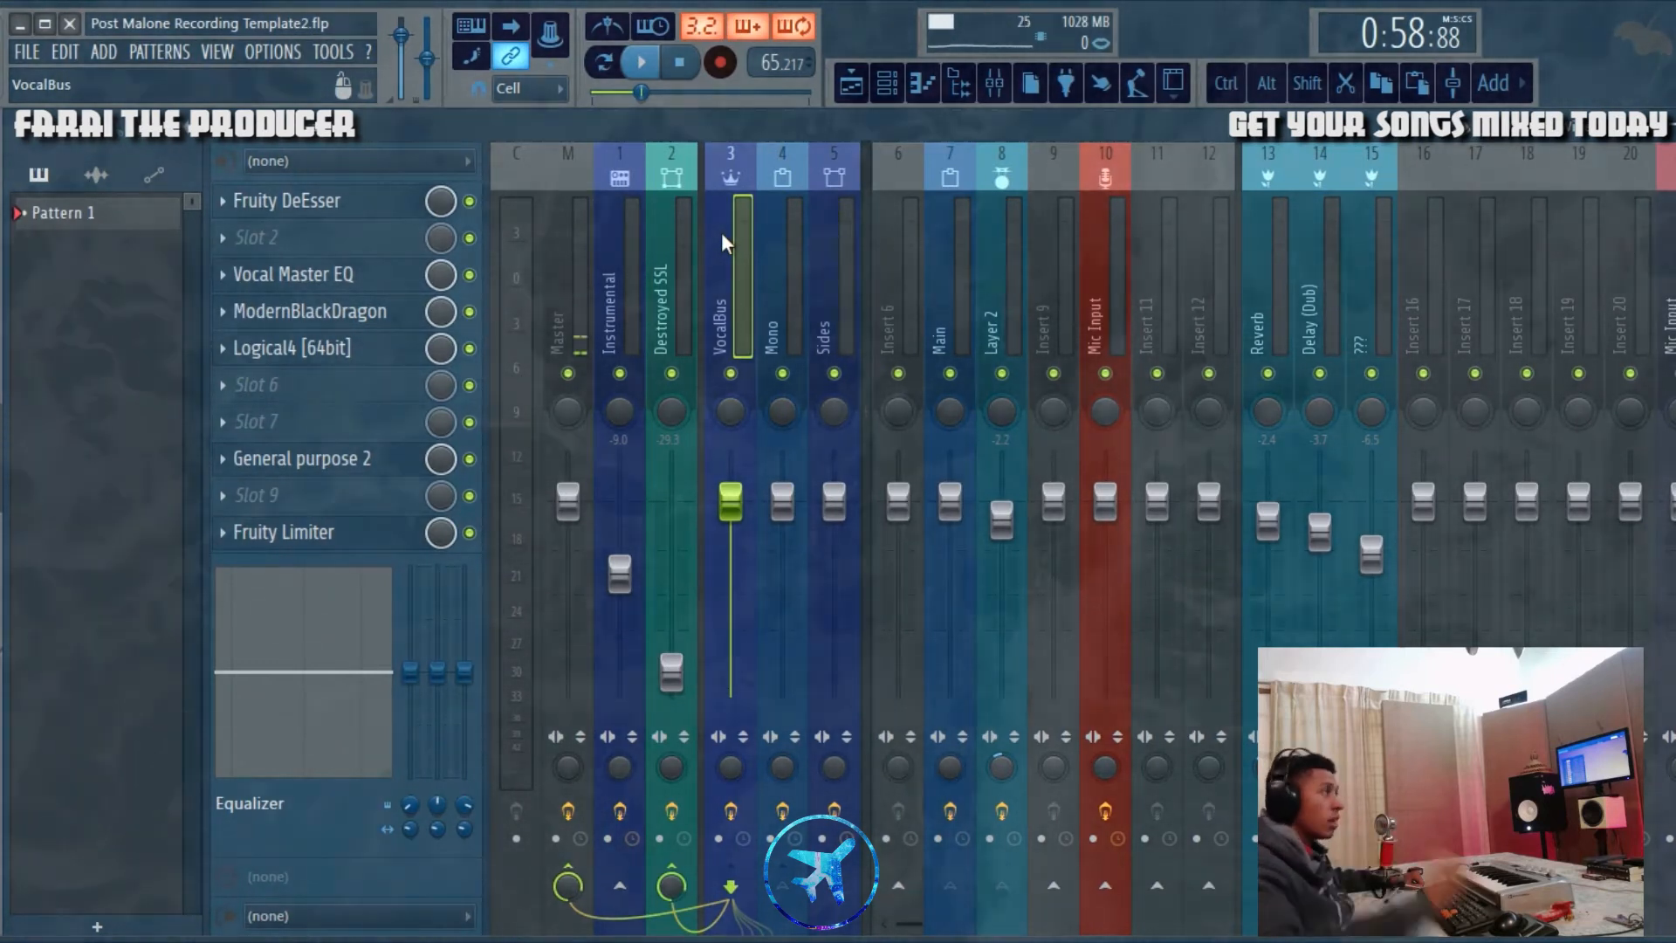
# Step: Inspect the effect chains of the Destroyed SSL and Mono mixer tracks
pyautogui.click(683, 238)
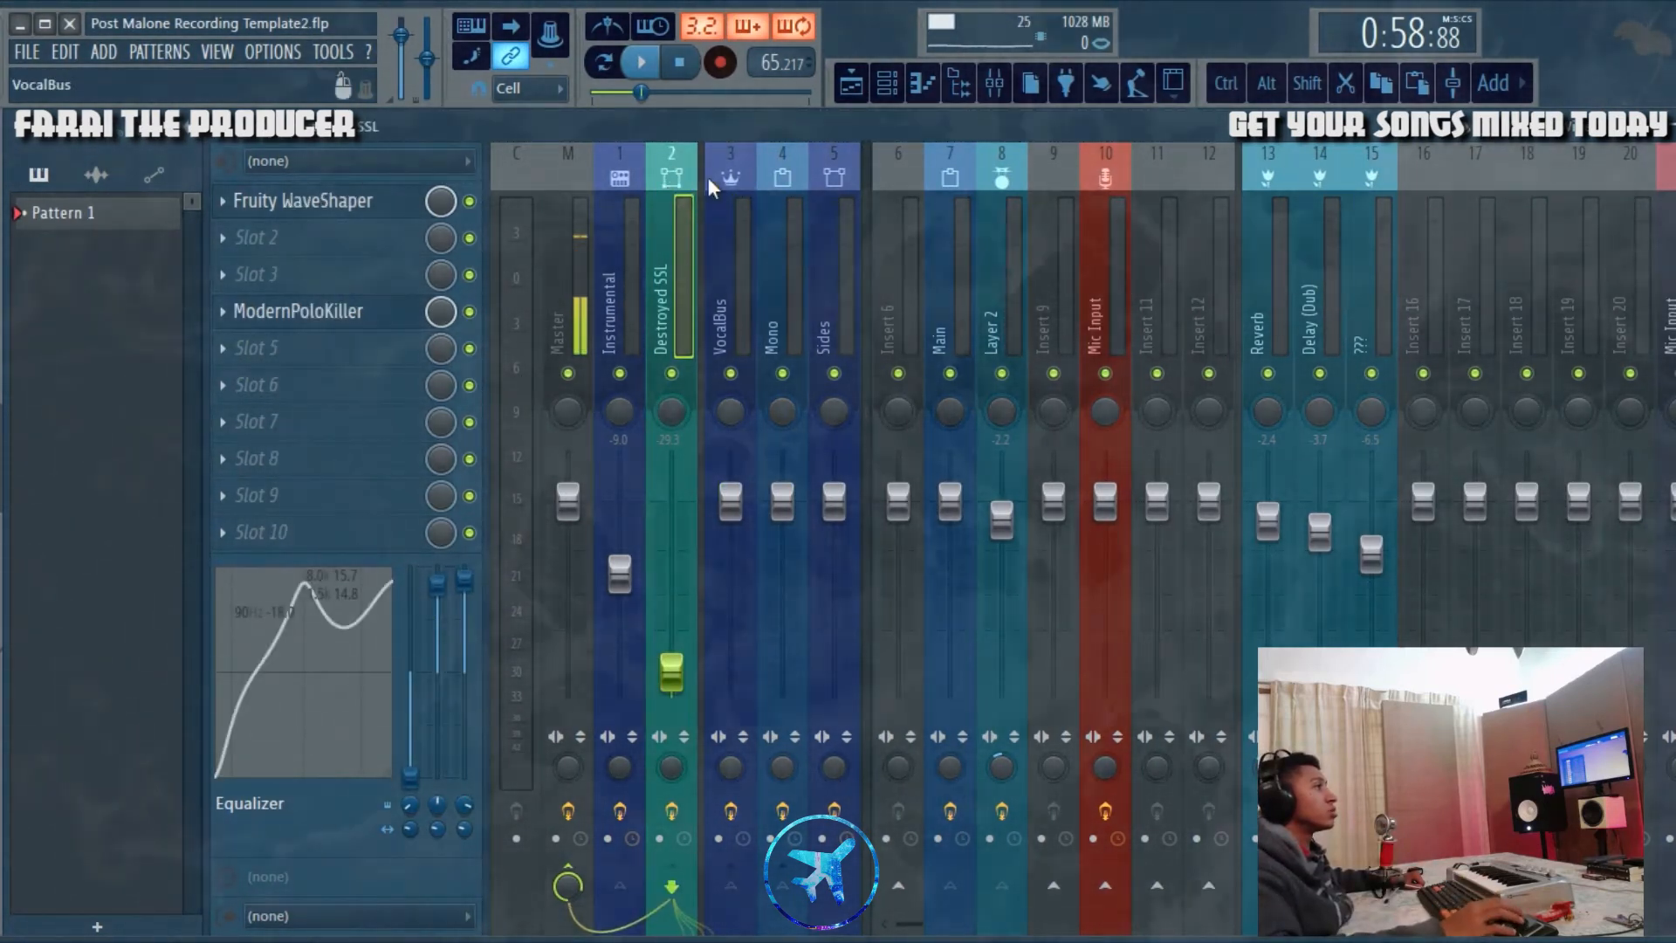
pyautogui.click(772, 295)
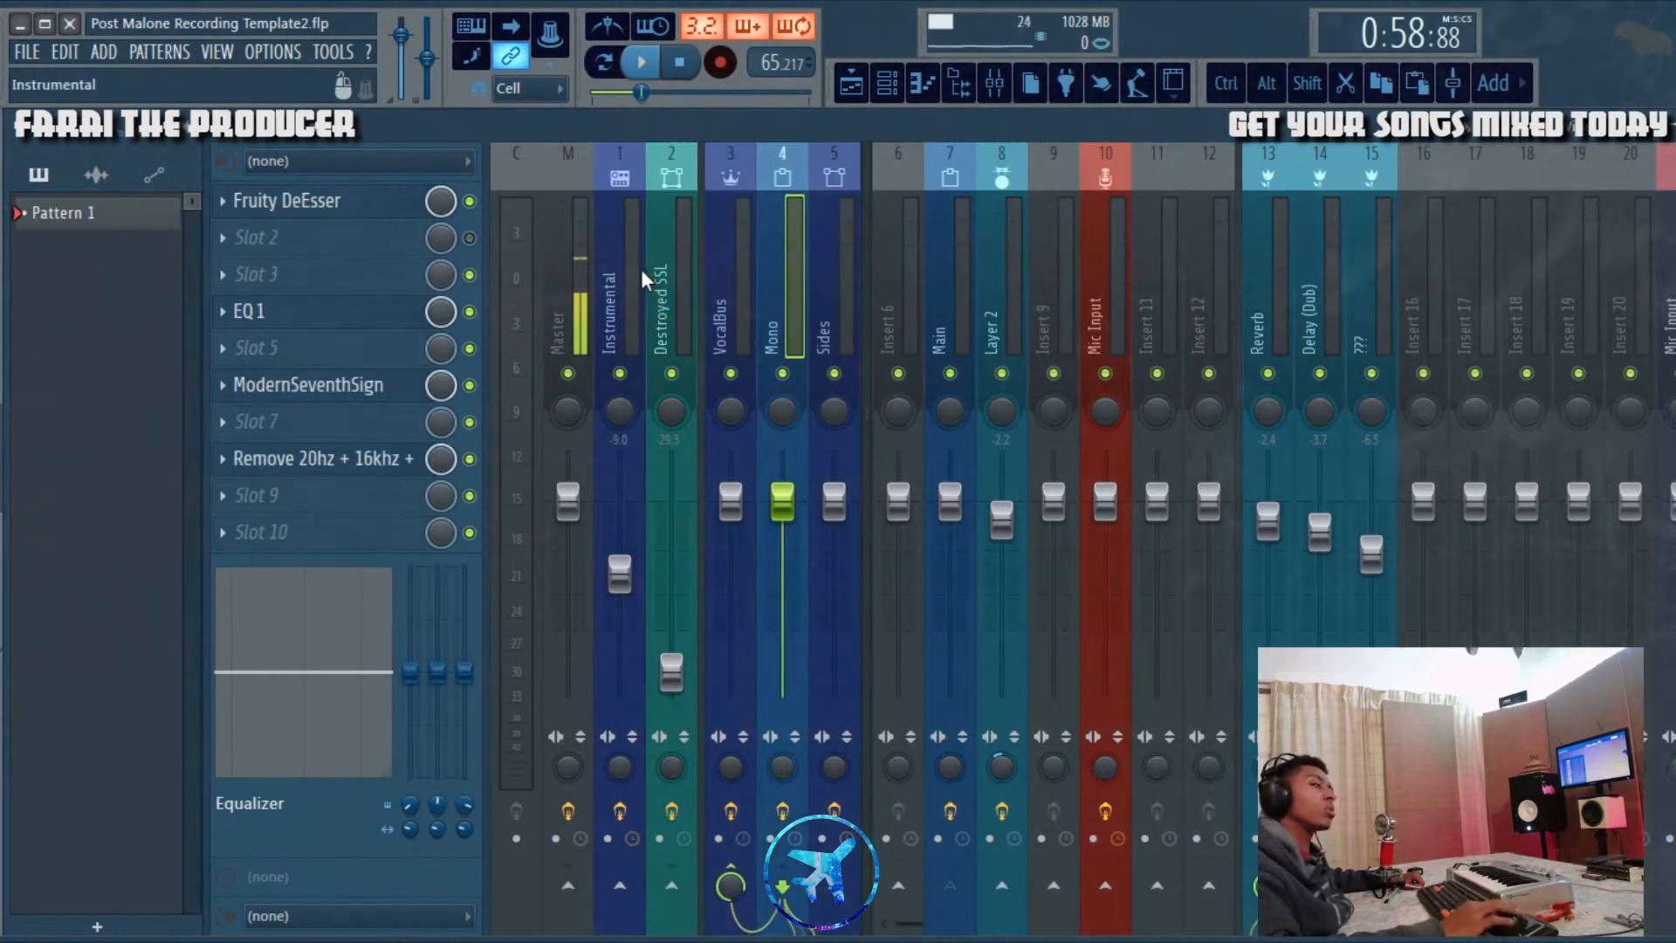
# Step: Audition the Layer 2 vocal from midway through bar 18 with the Main track muted, and reactivate and select Main
pyautogui.click(869, 91)
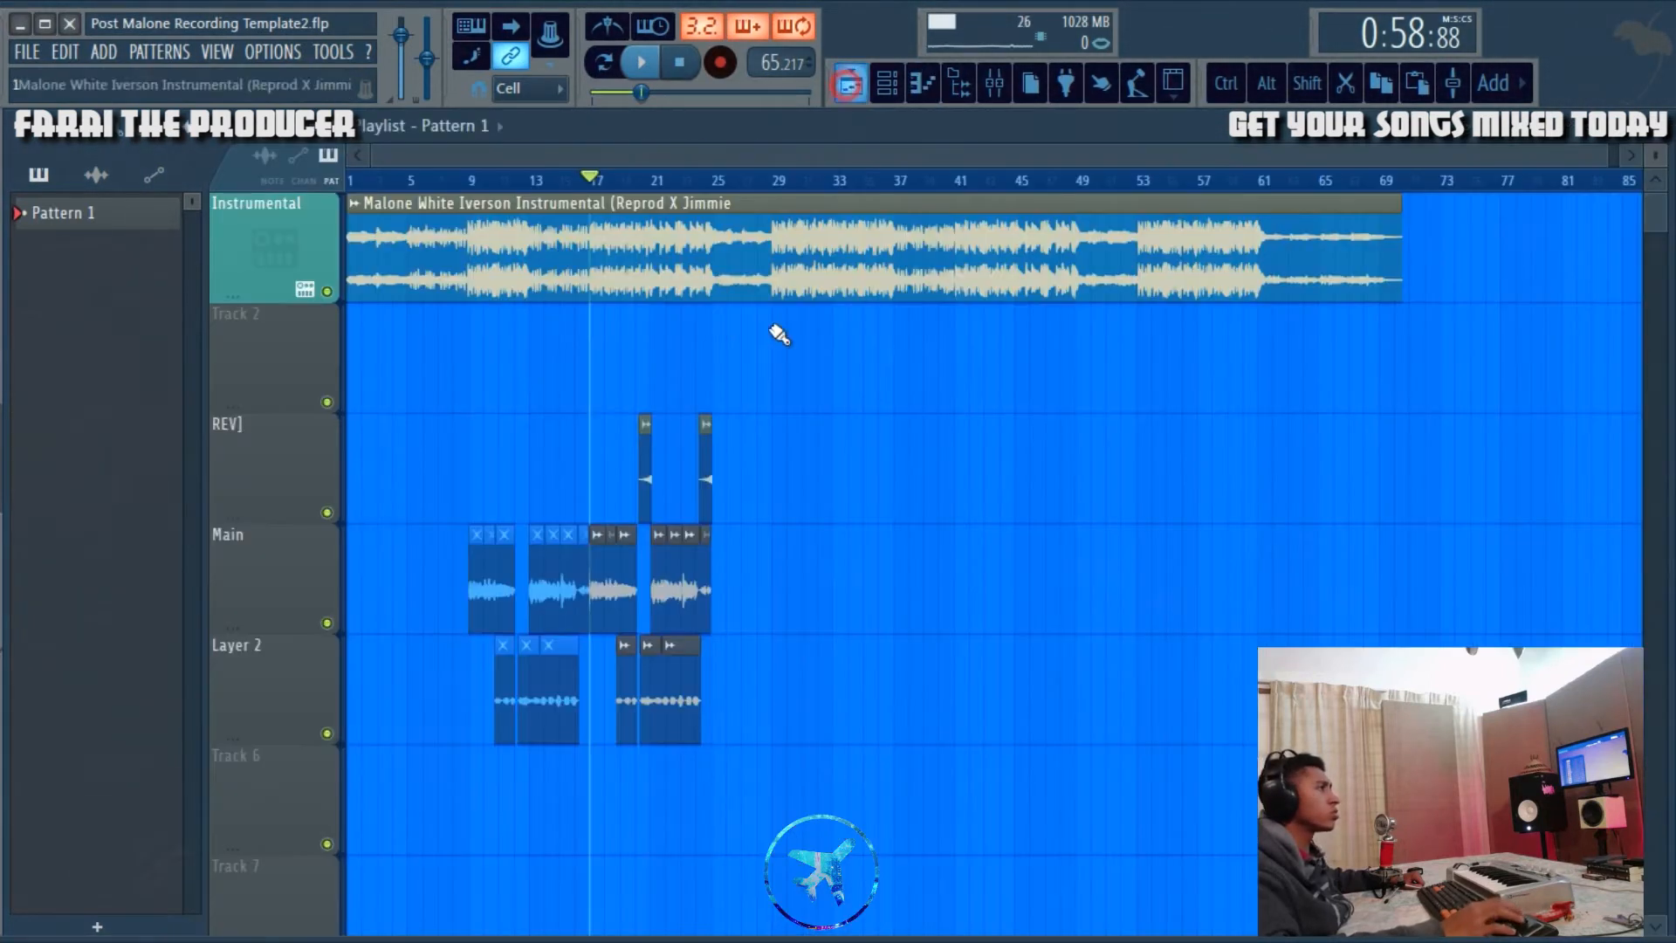
pyautogui.scroll(5, 662, 180)
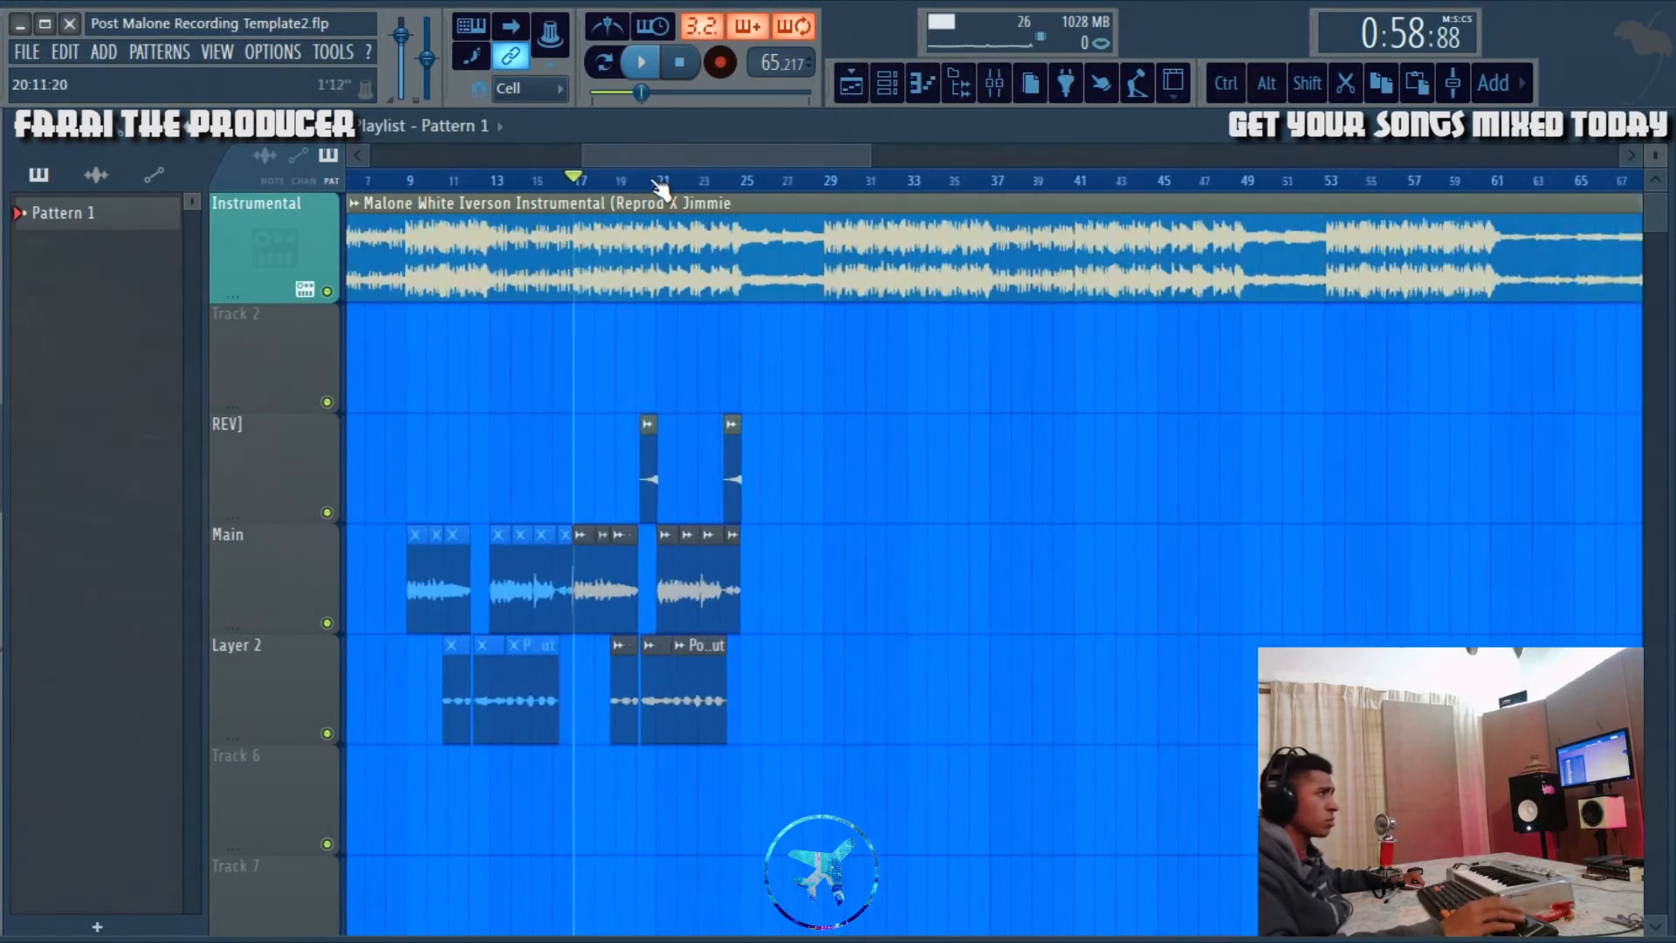
pyautogui.click(553, 178)
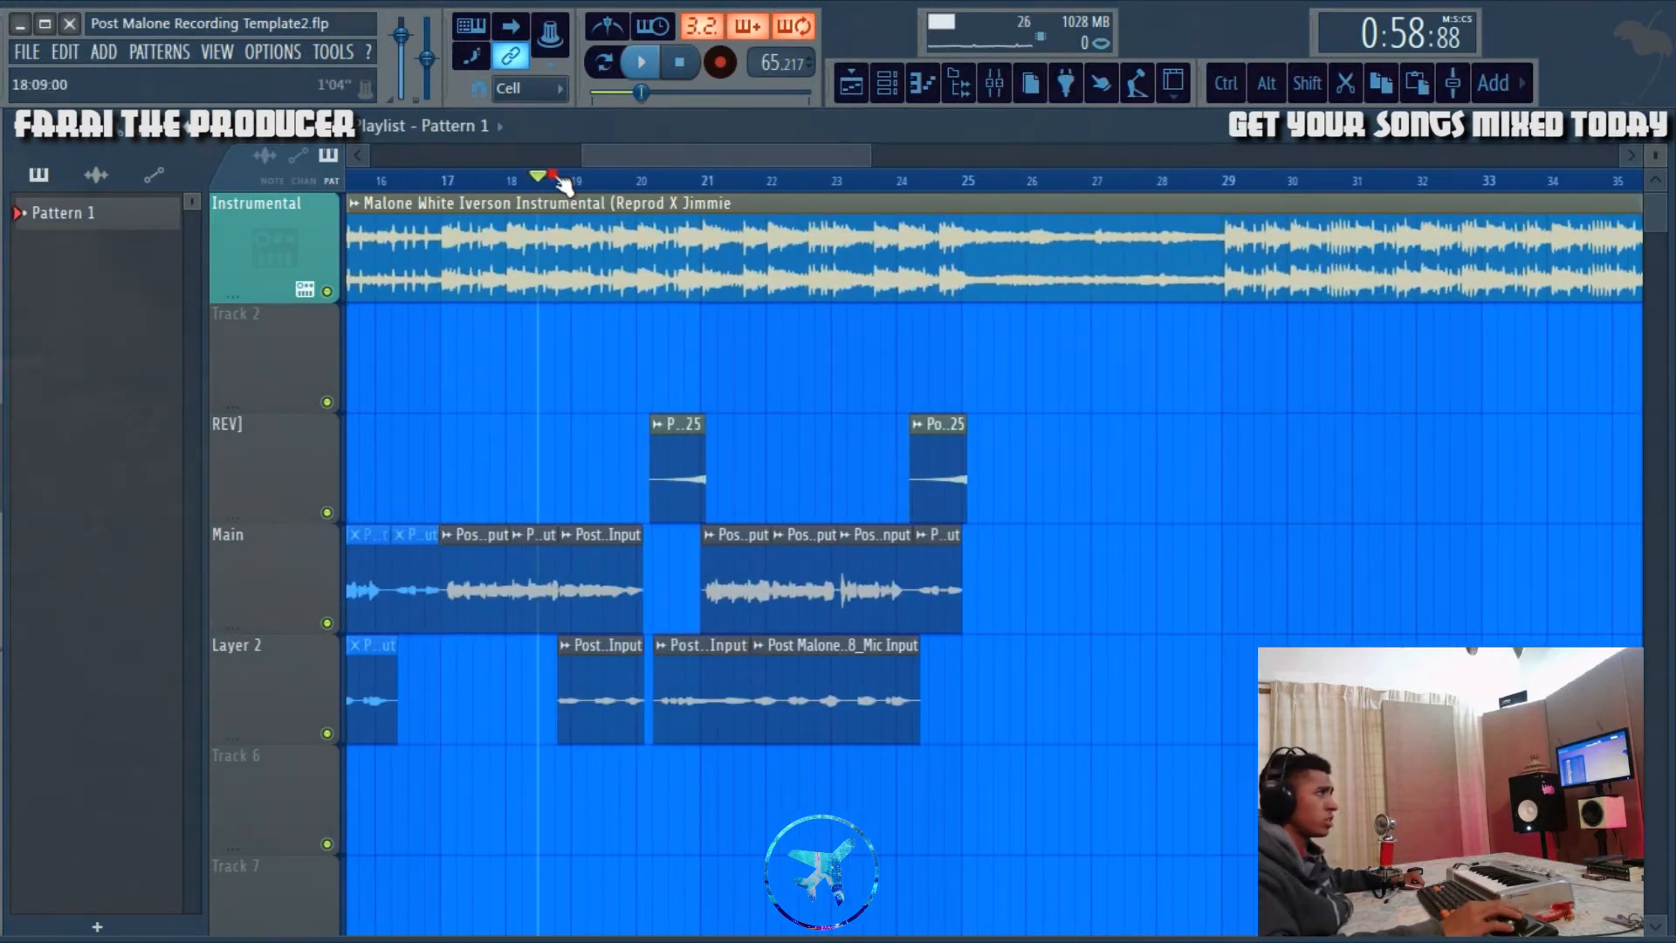
pyautogui.click(992, 91)
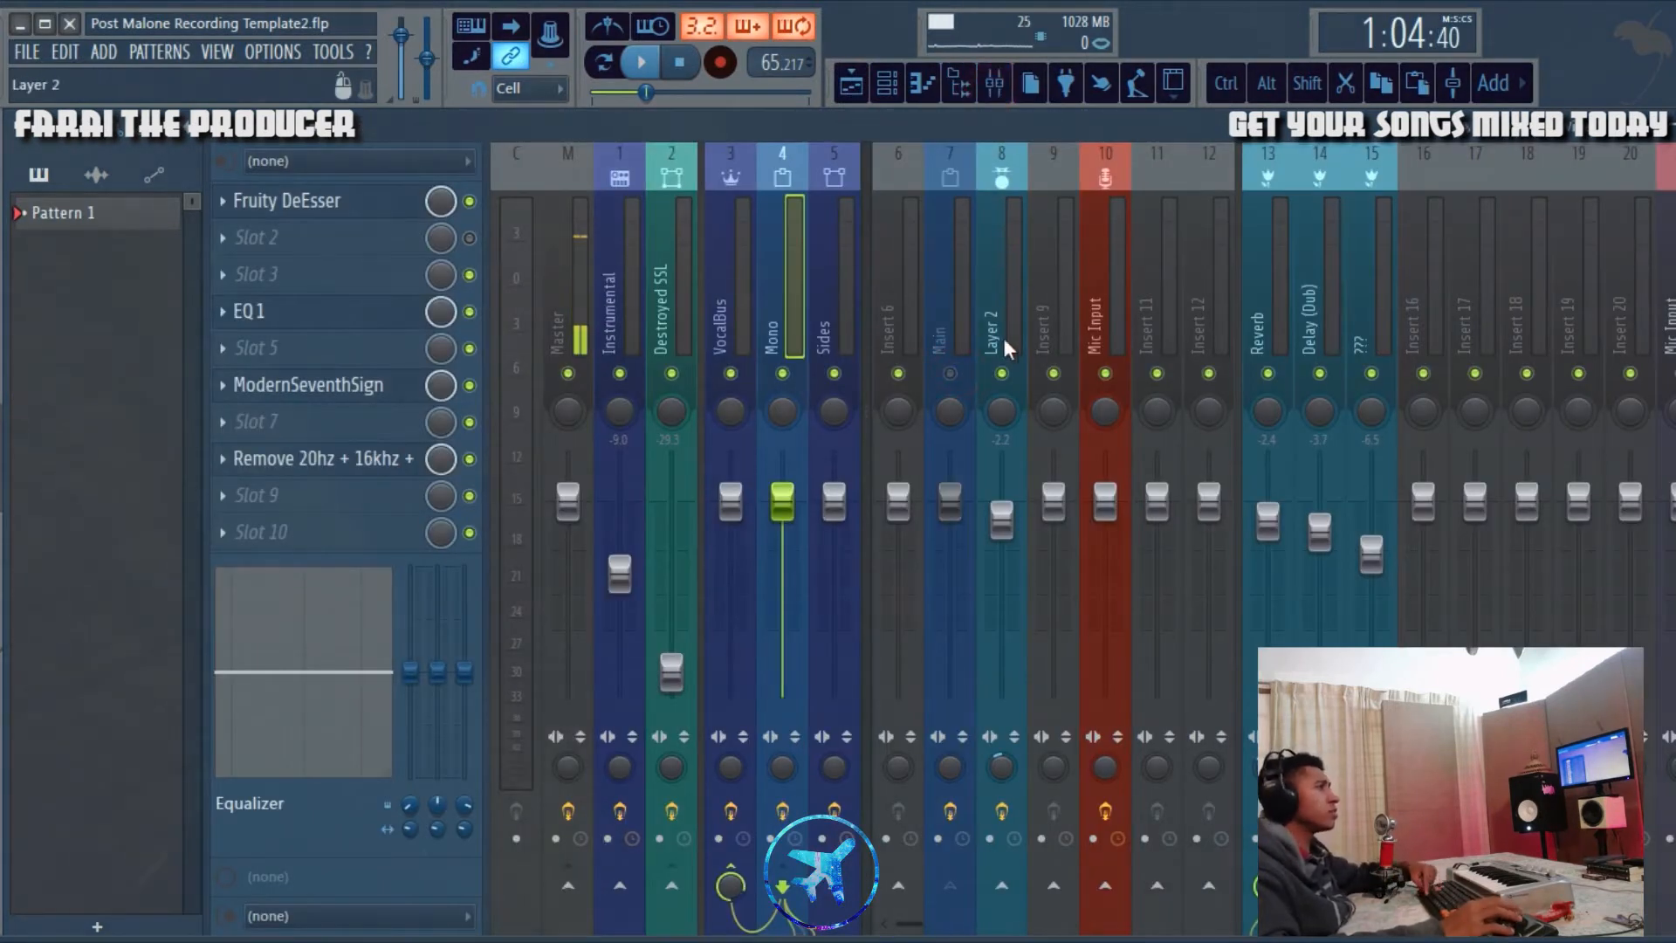
pyautogui.click(867, 80)
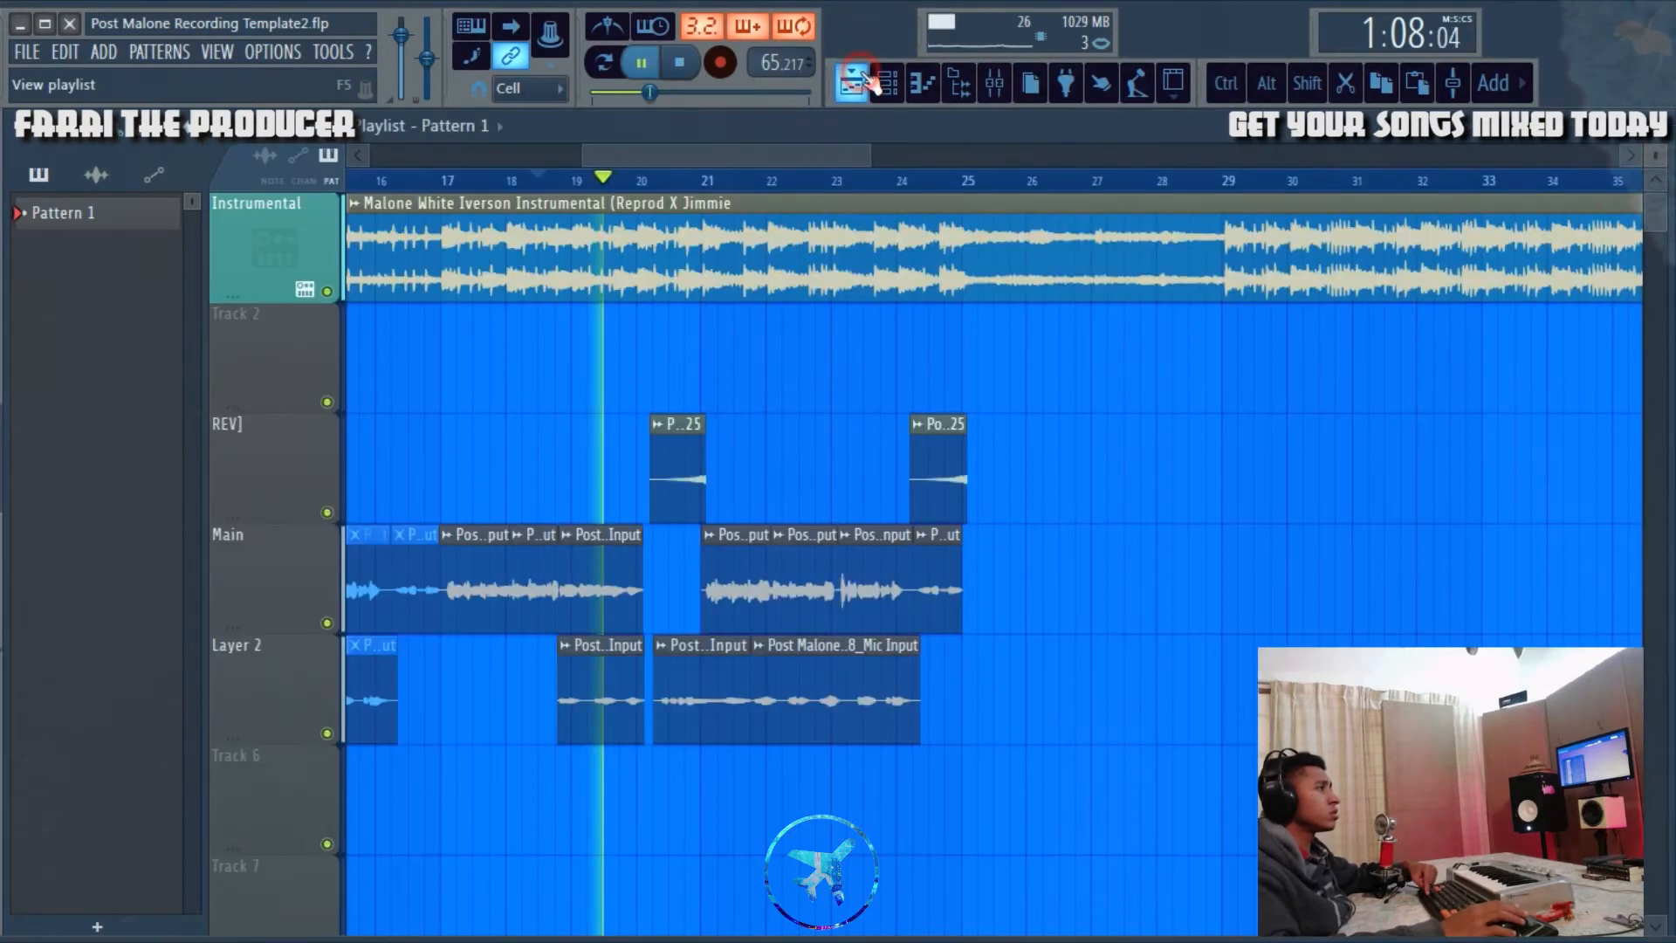
pyautogui.click(993, 83)
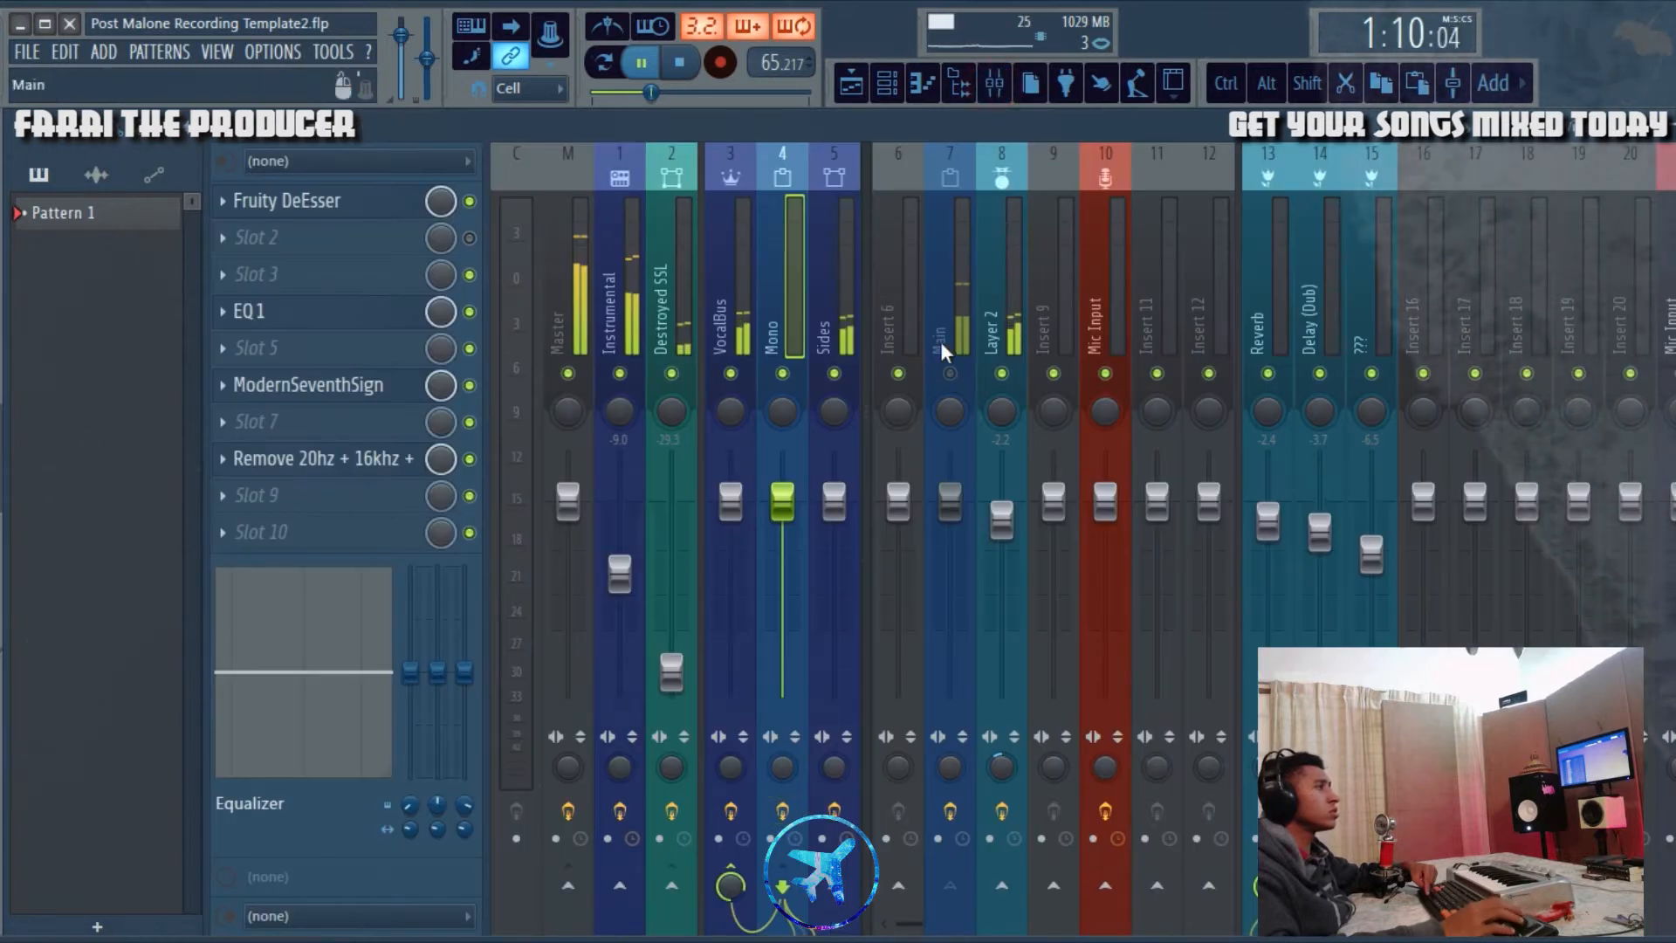
pyautogui.click(1048, 265)
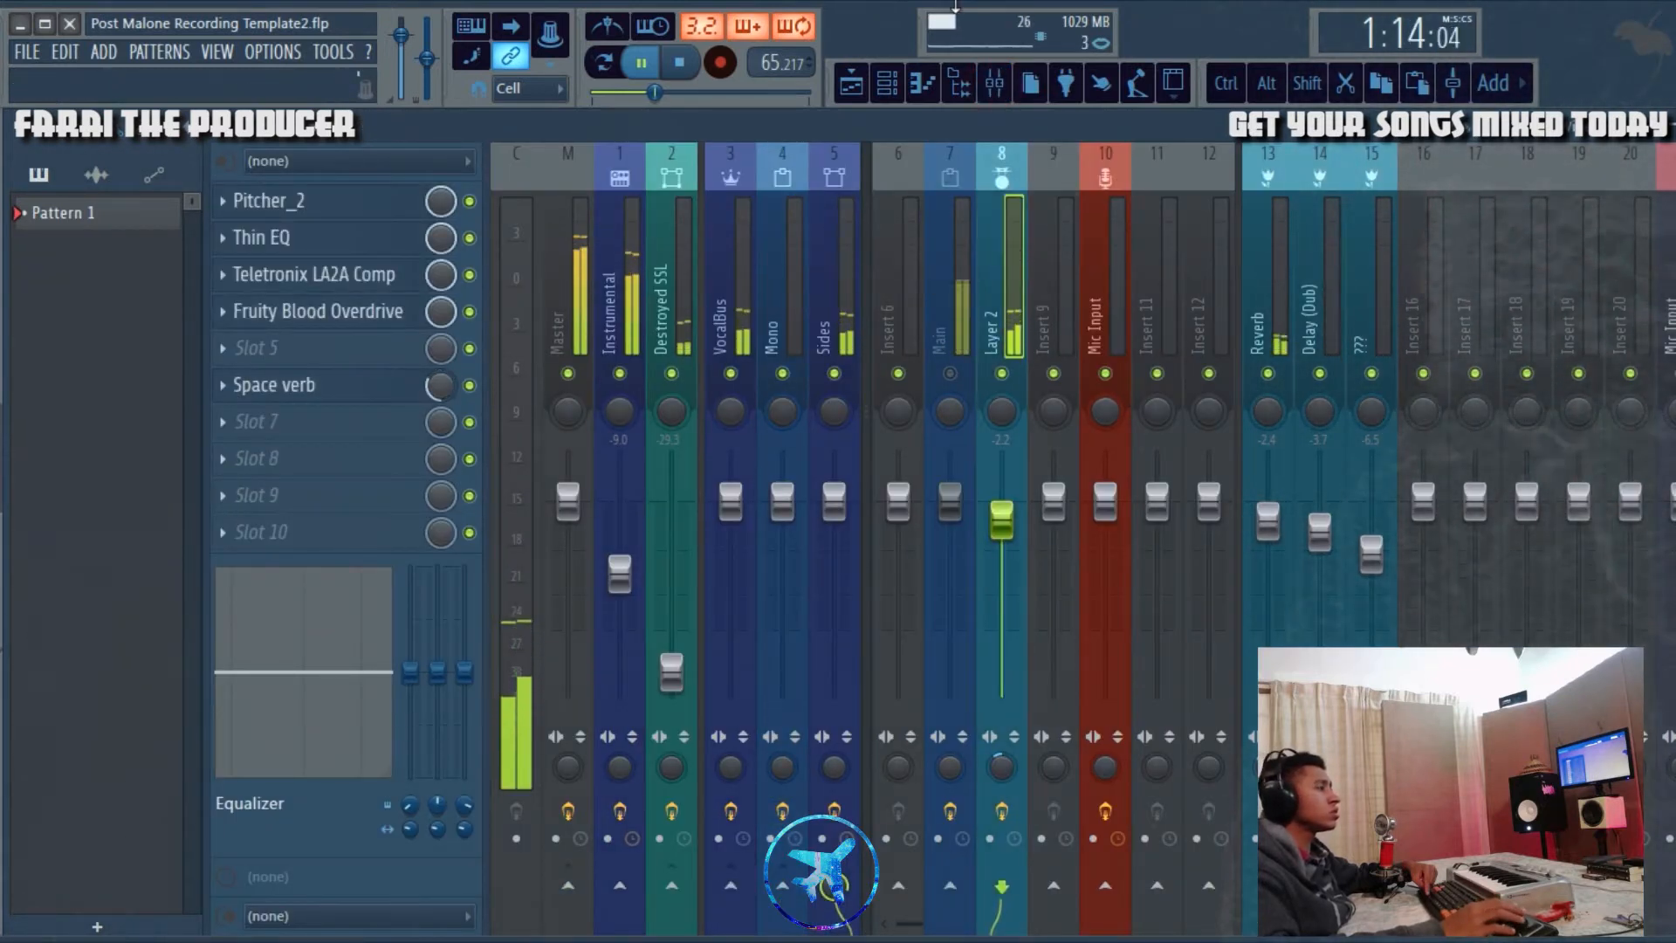
pyautogui.click(876, 80)
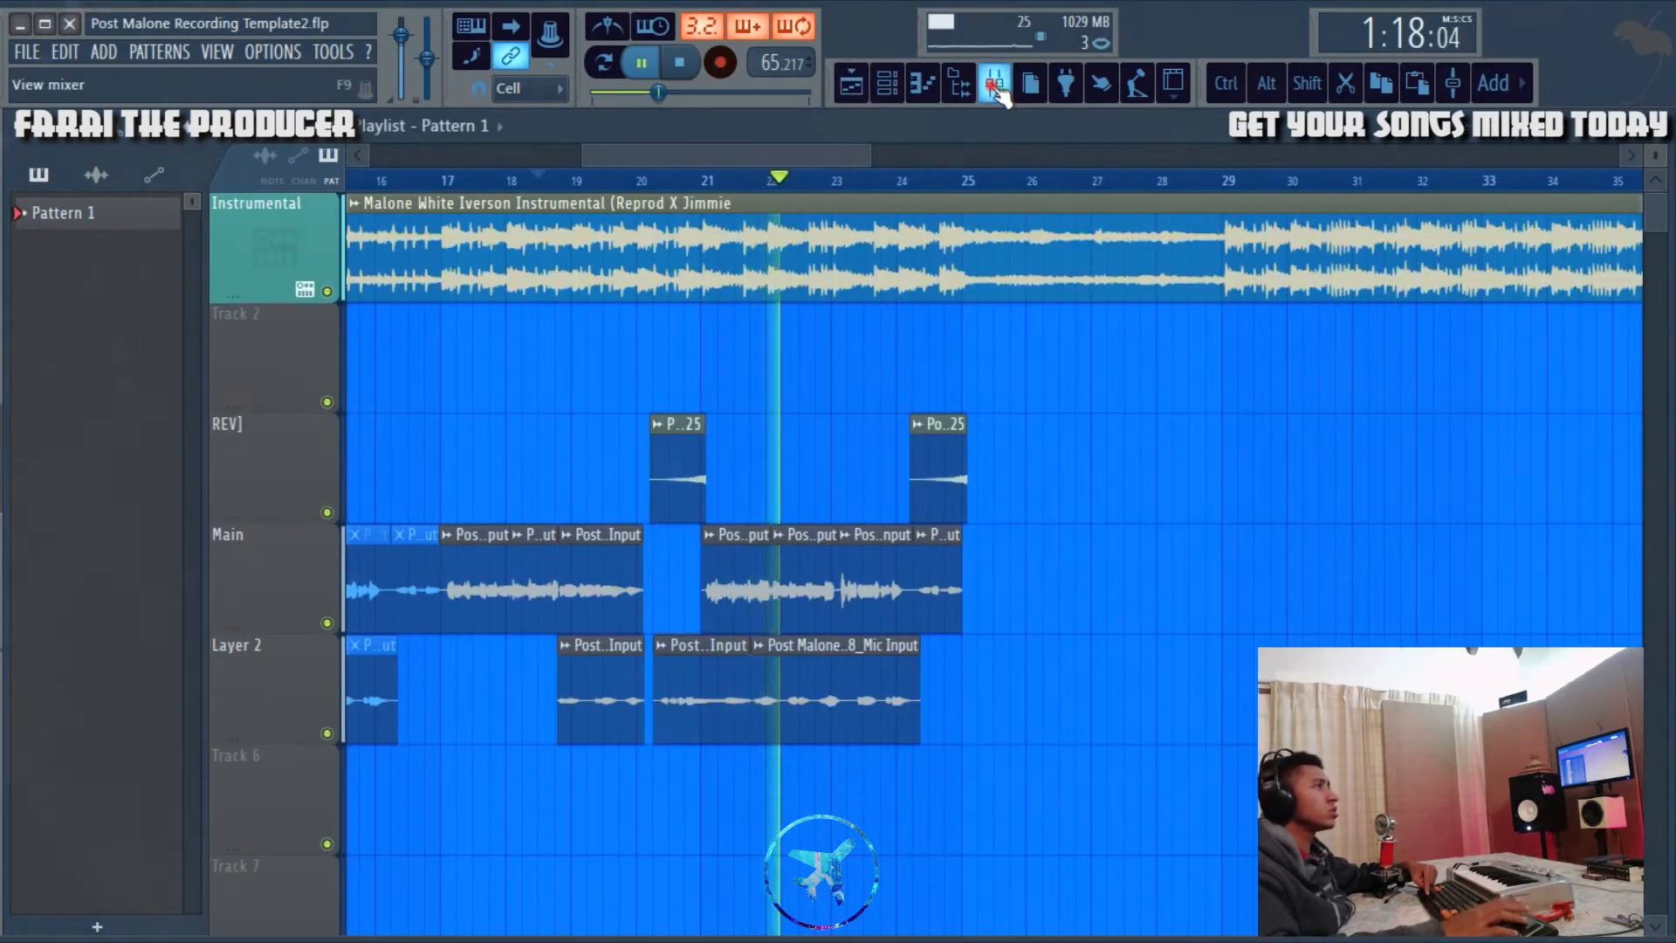
pyautogui.click(995, 83)
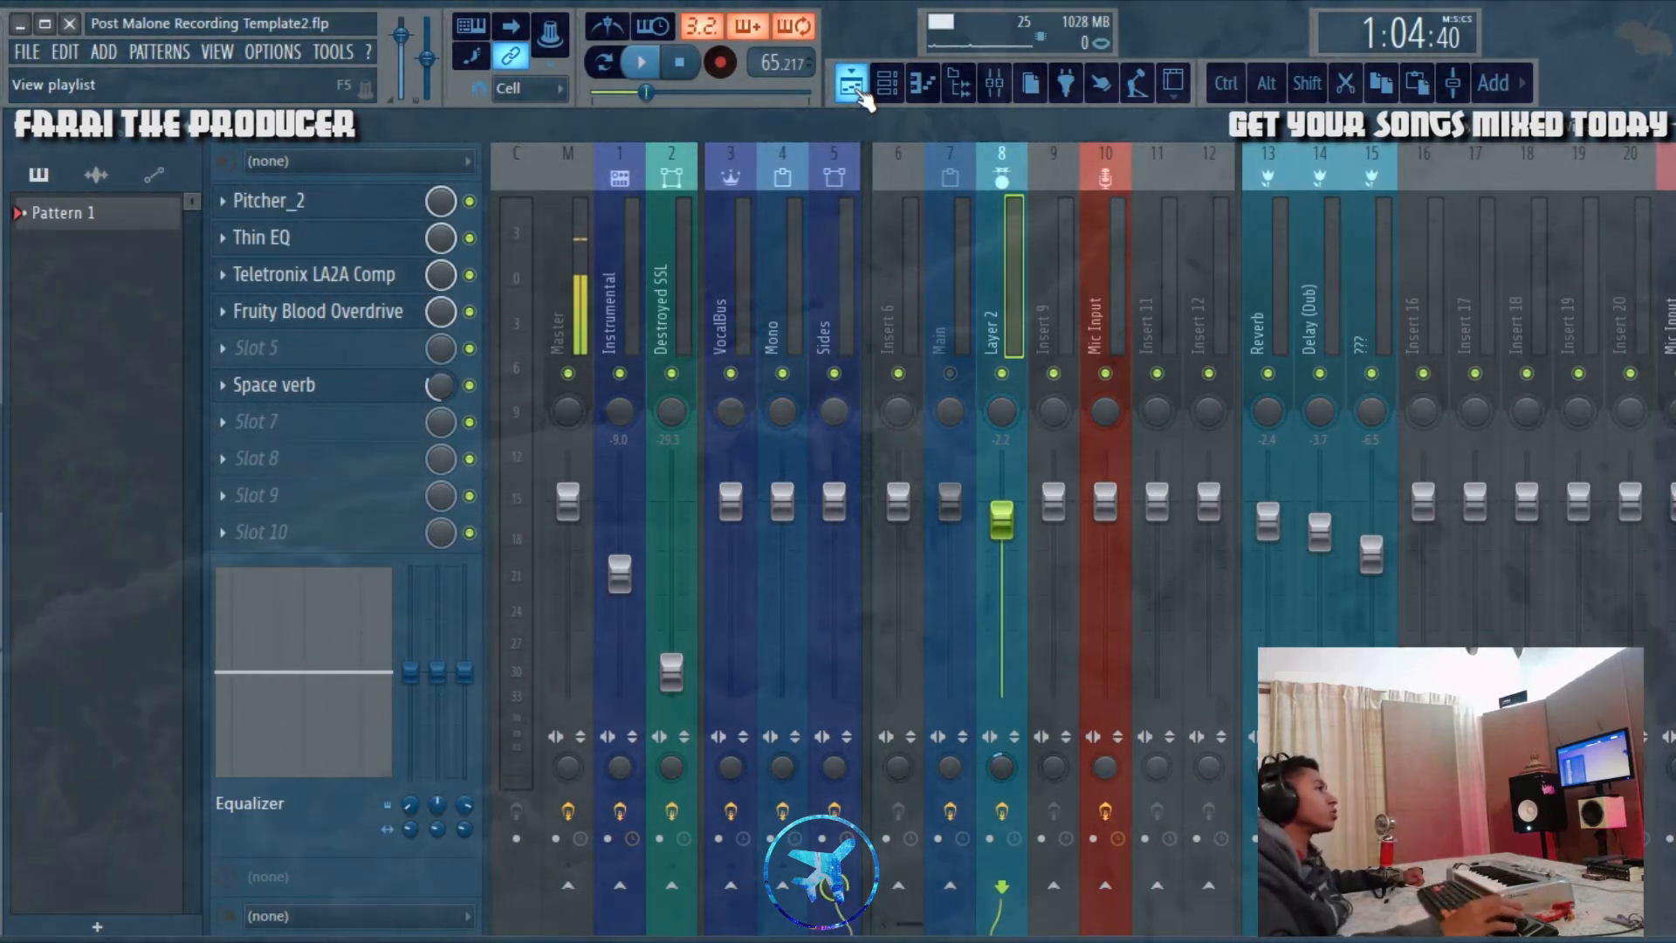
pyautogui.click(928, 303)
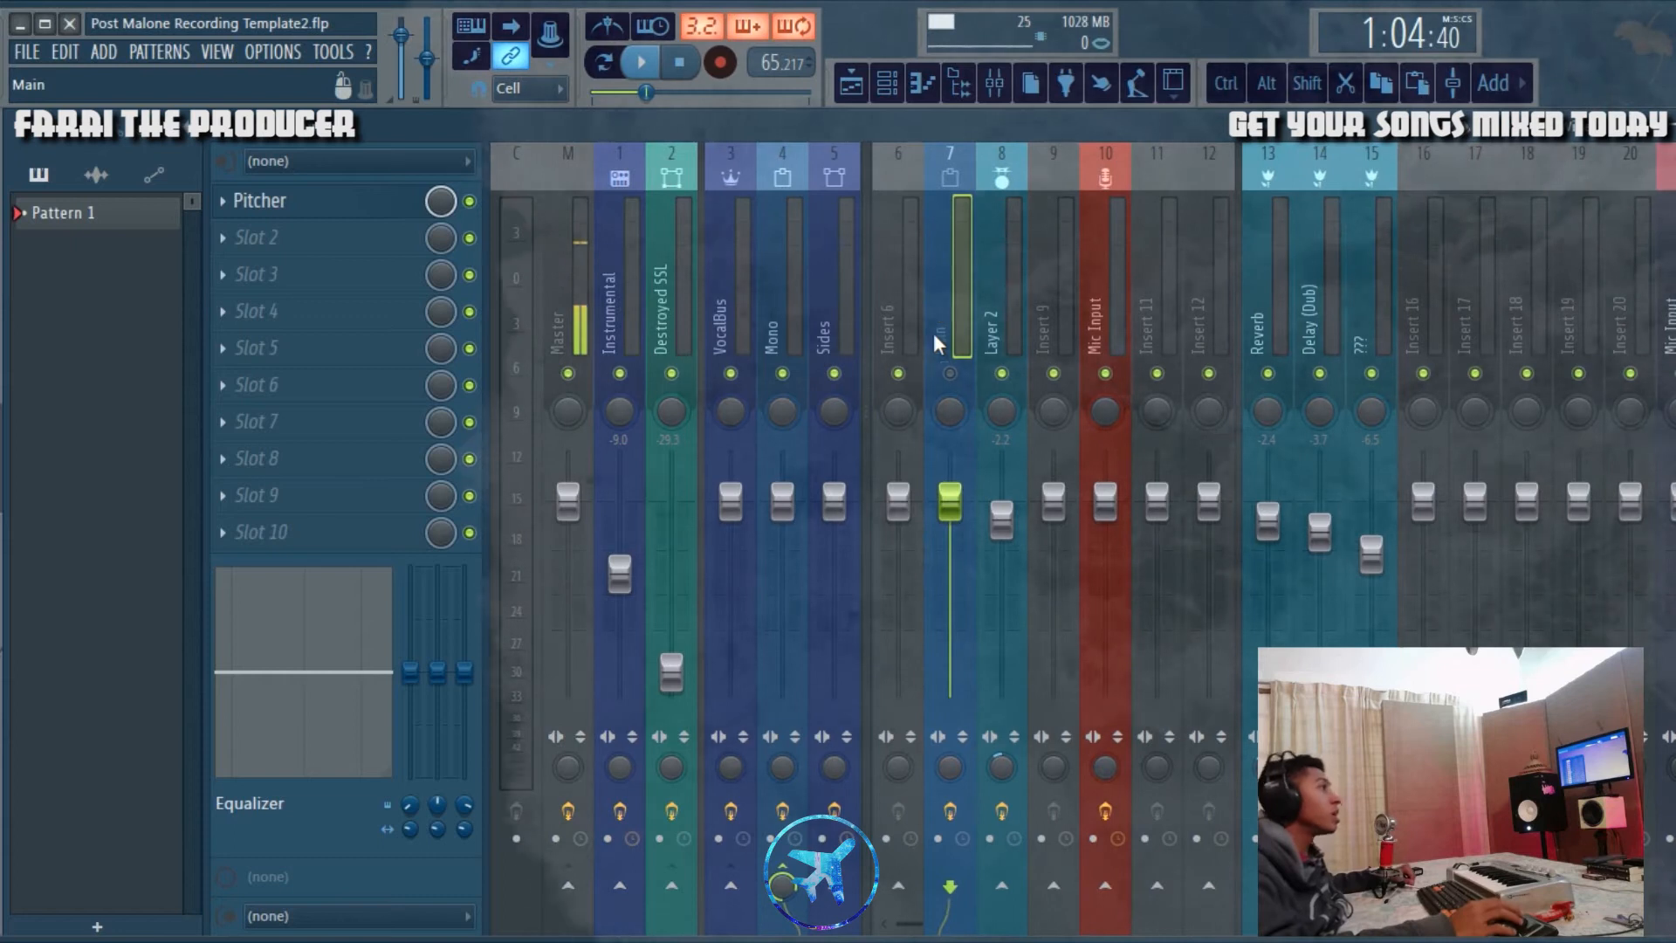
# Step: Play the arrangement from bar 17 with Main active, following the Main, Layer 2 and REV] clips in the playlist, and stop playback
pyautogui.click(854, 83)
pyautogui.scroll(8, 604, 157)
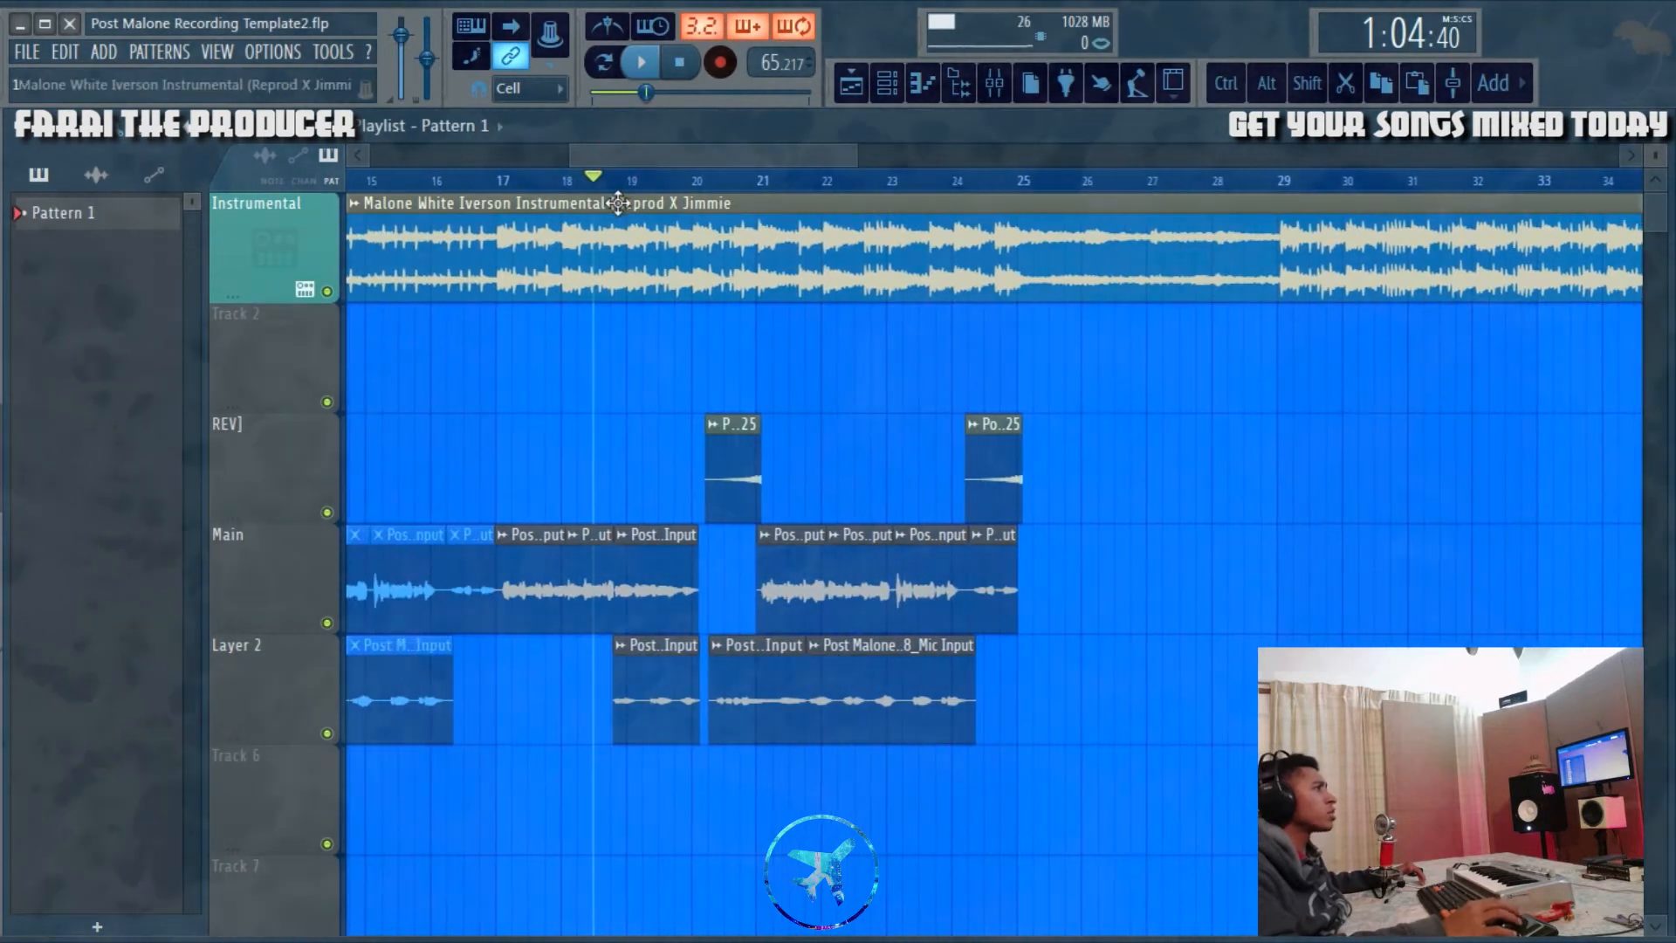
pyautogui.scroll(1, 618, 653)
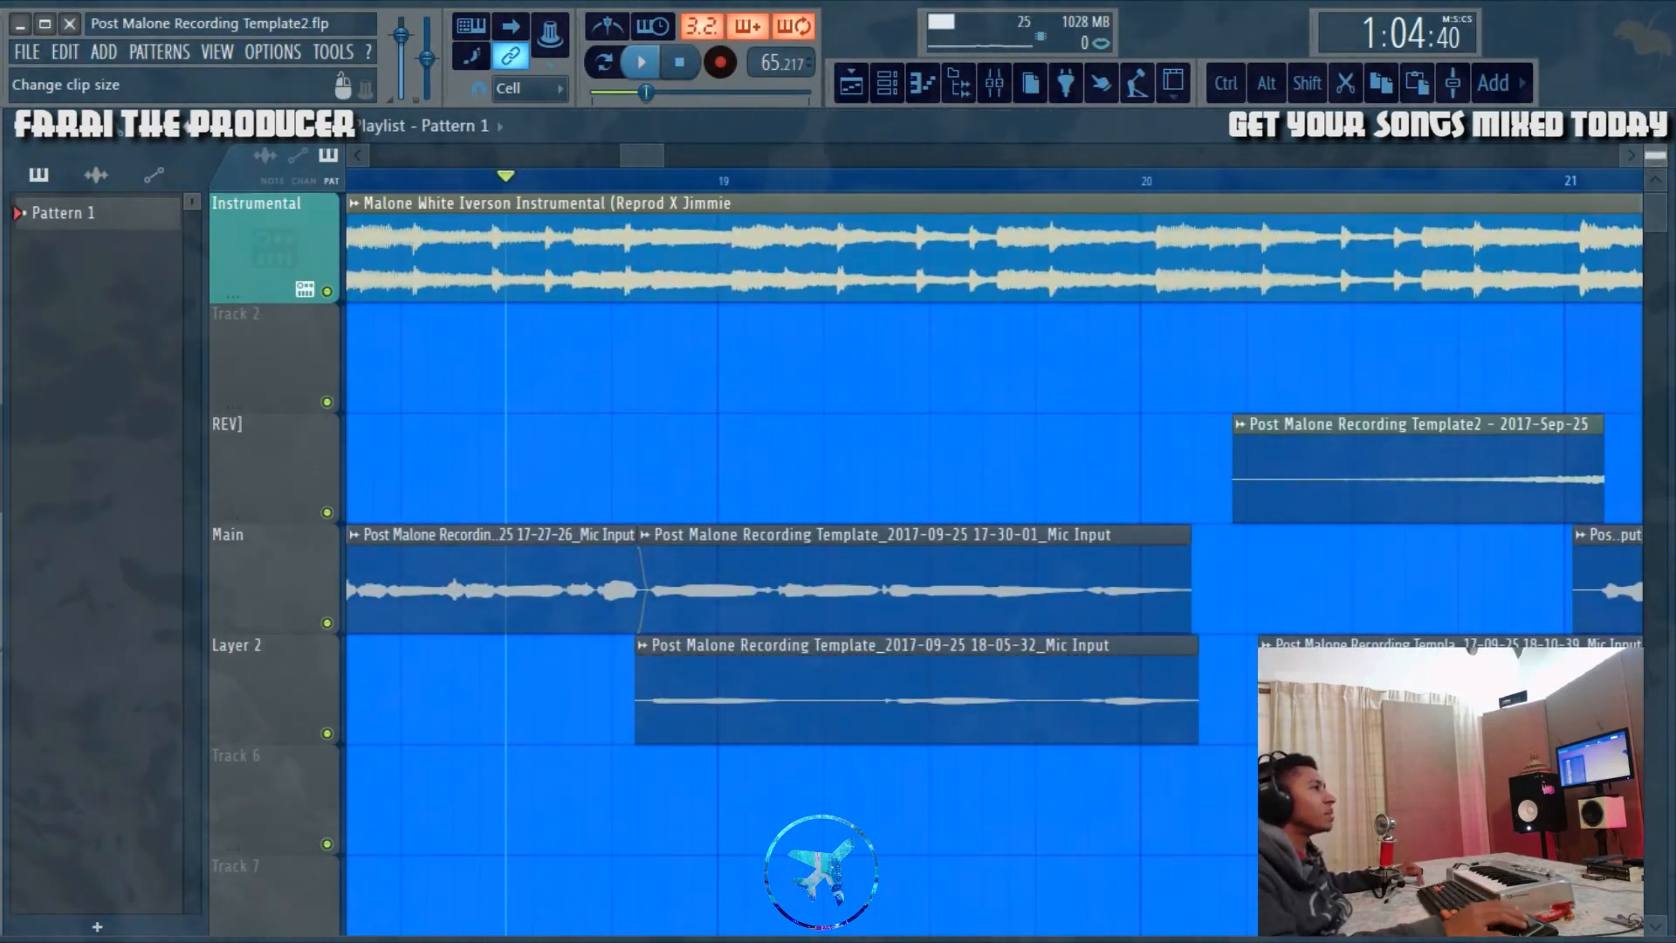
pyautogui.scroll(1, 618, 611)
pyautogui.scroll(-4, 607, 478)
pyautogui.moveTo(643, 156); pyautogui.dragTo(631, 157)
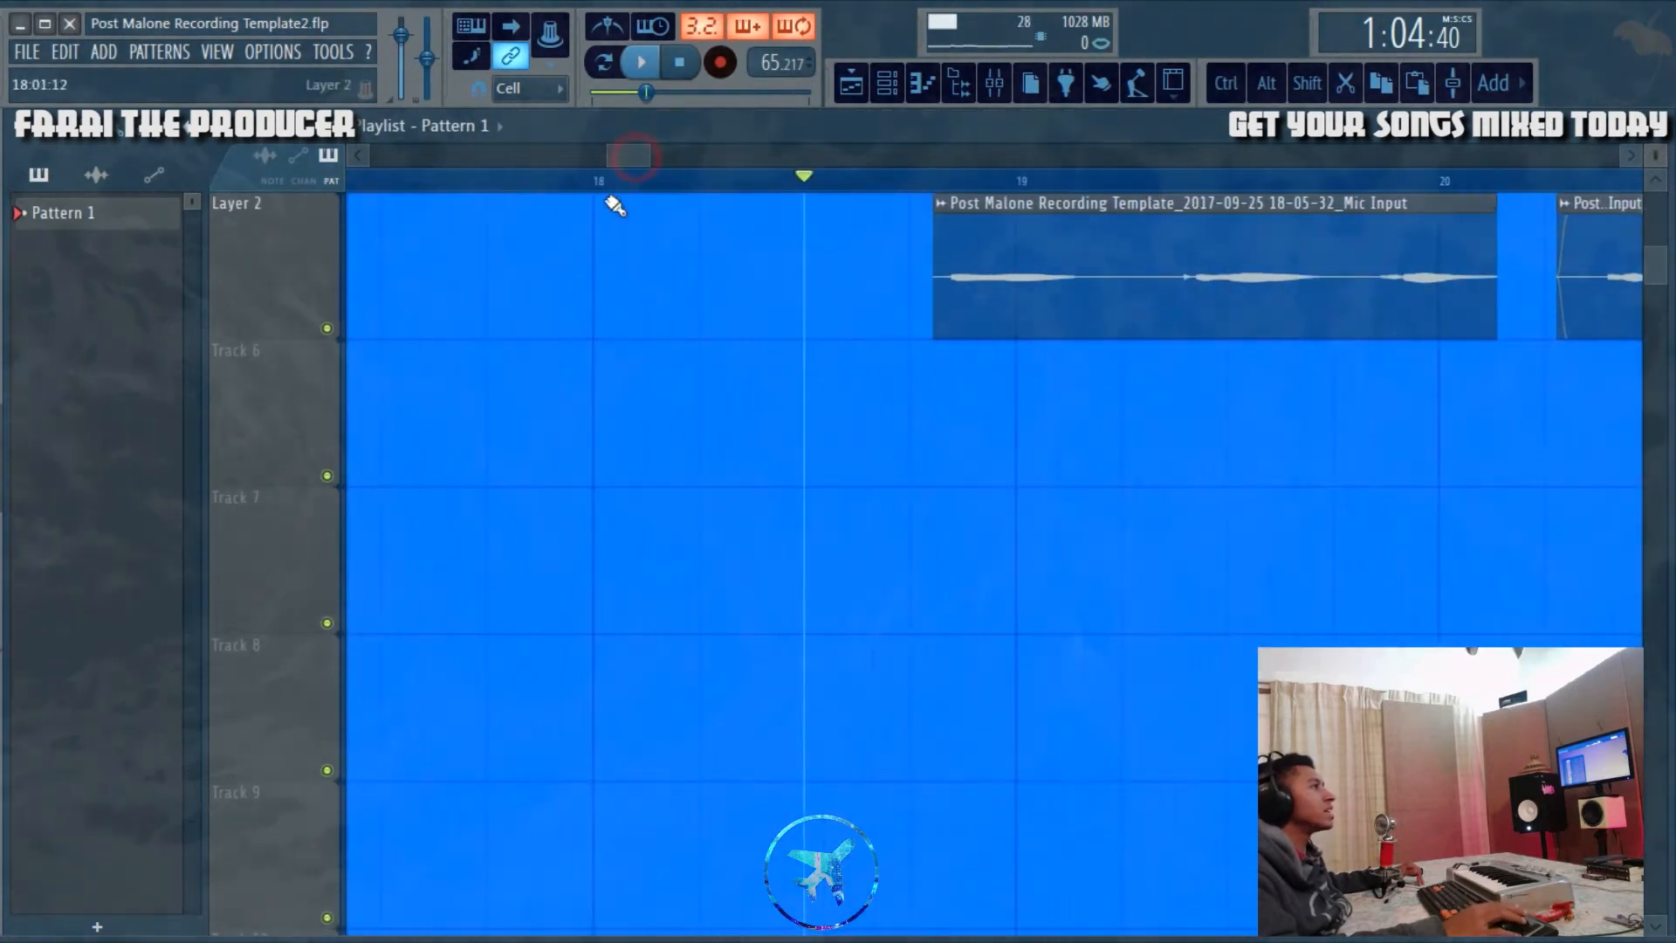
pyautogui.scroll(4, 617, 266)
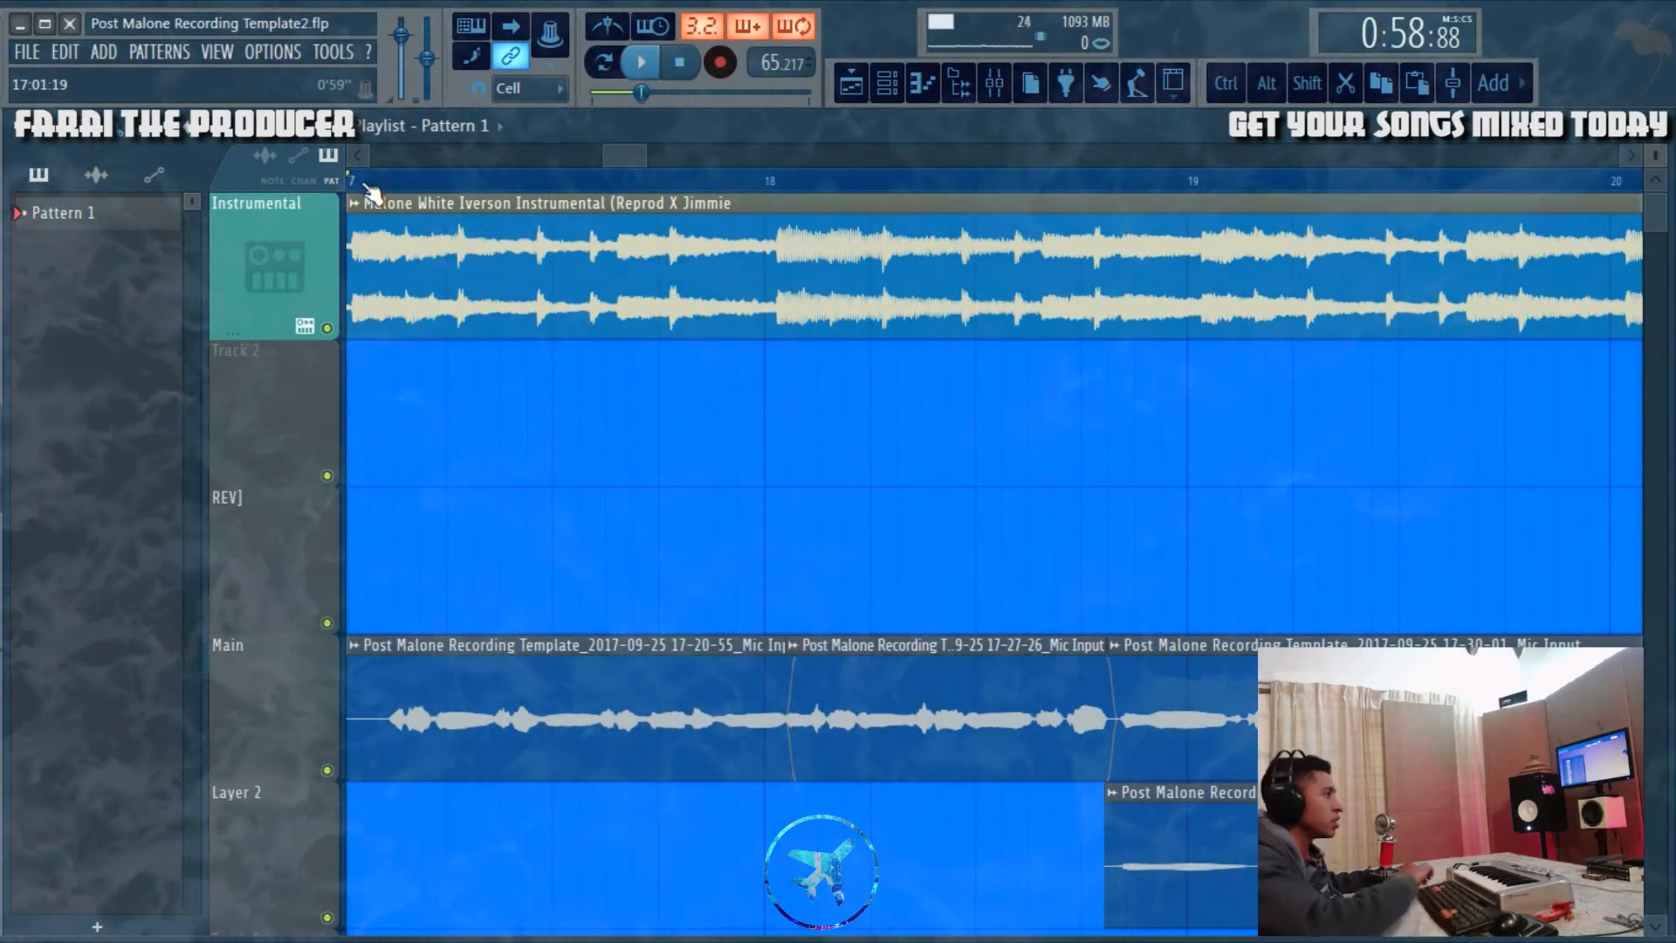
pyautogui.press('space')
pyautogui.moveTo(629, 157); pyautogui.dragTo(640, 166)
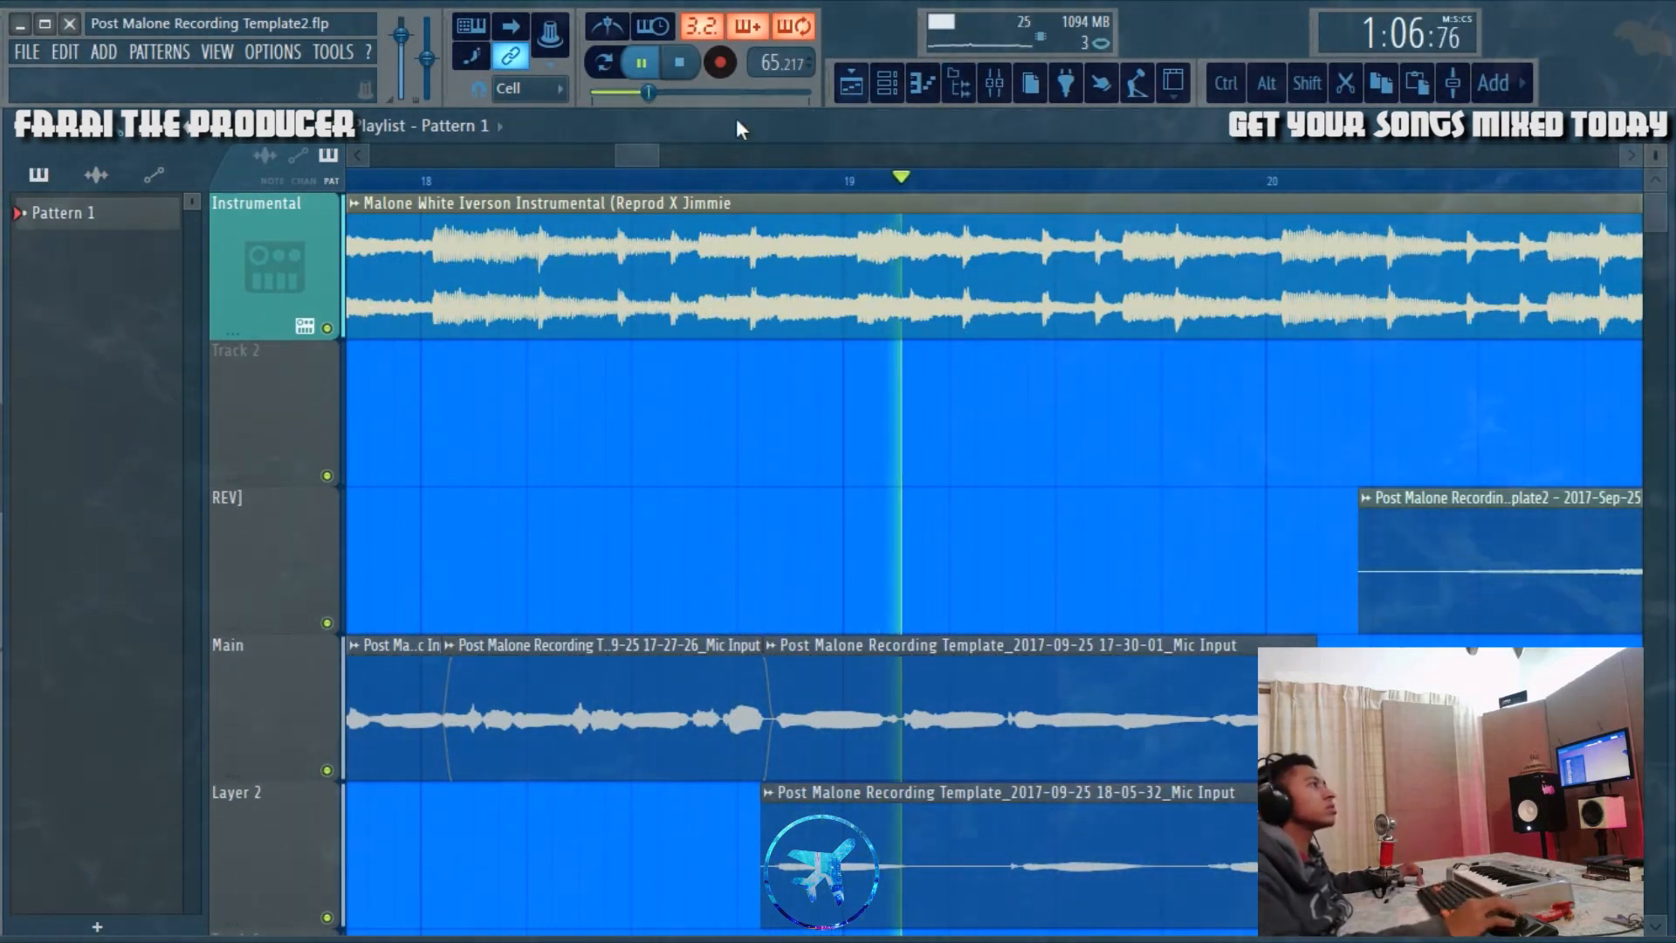
pyautogui.moveTo(637, 157); pyautogui.dragTo(693, 166)
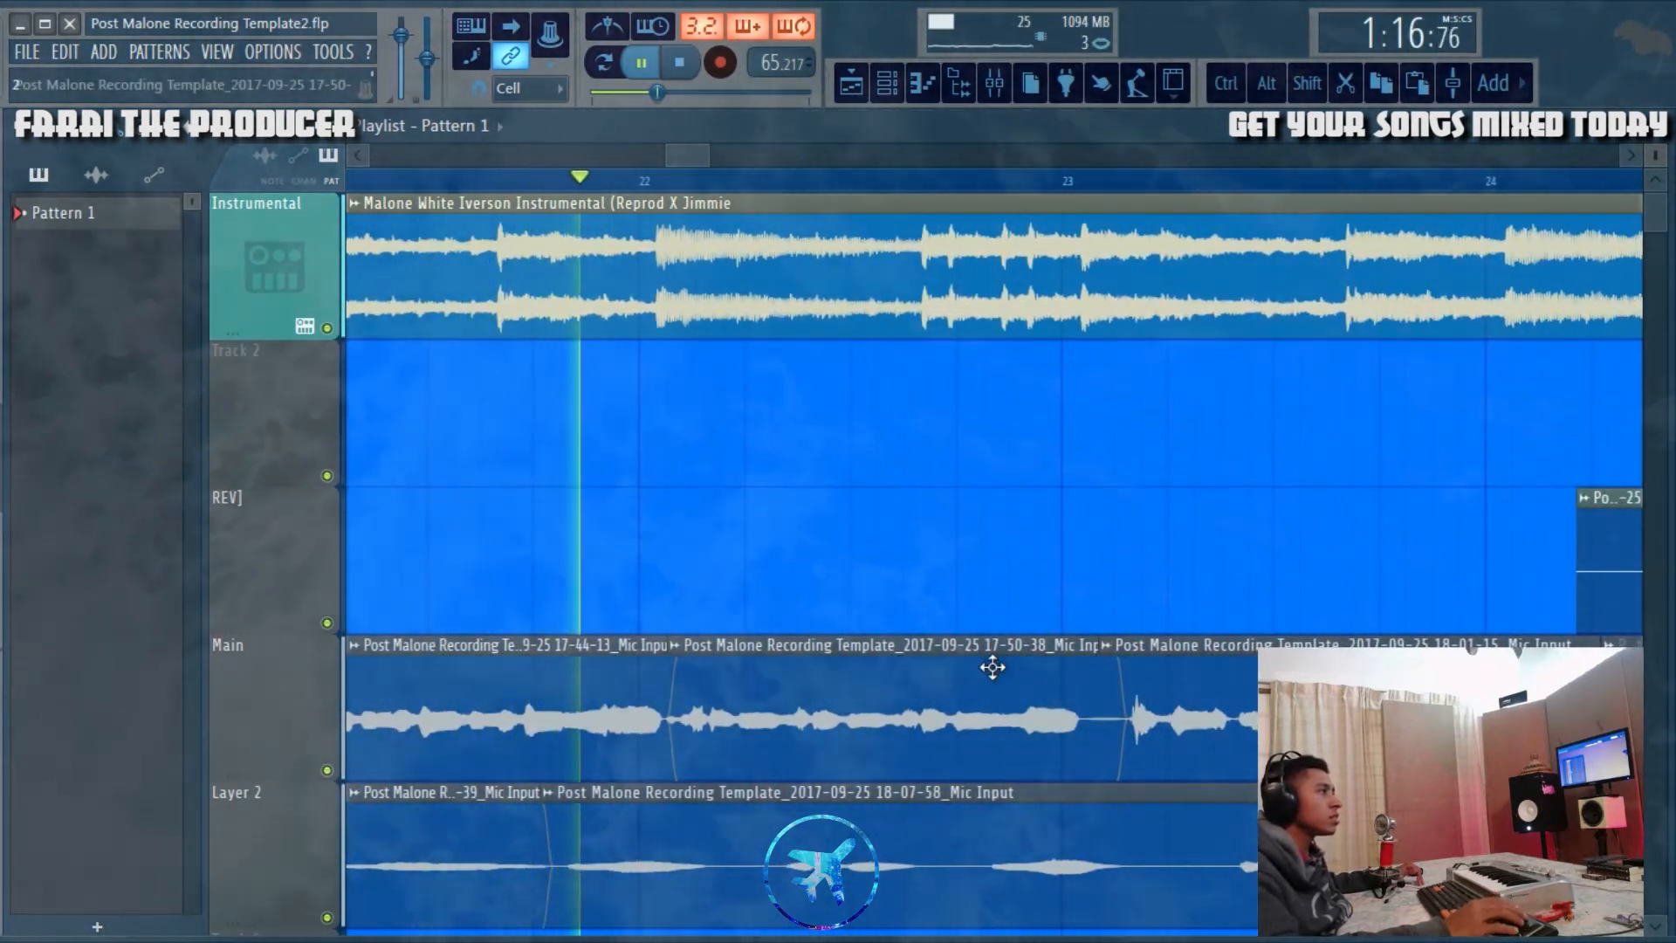
pyautogui.moveTo(694, 156); pyautogui.dragTo(700, 162)
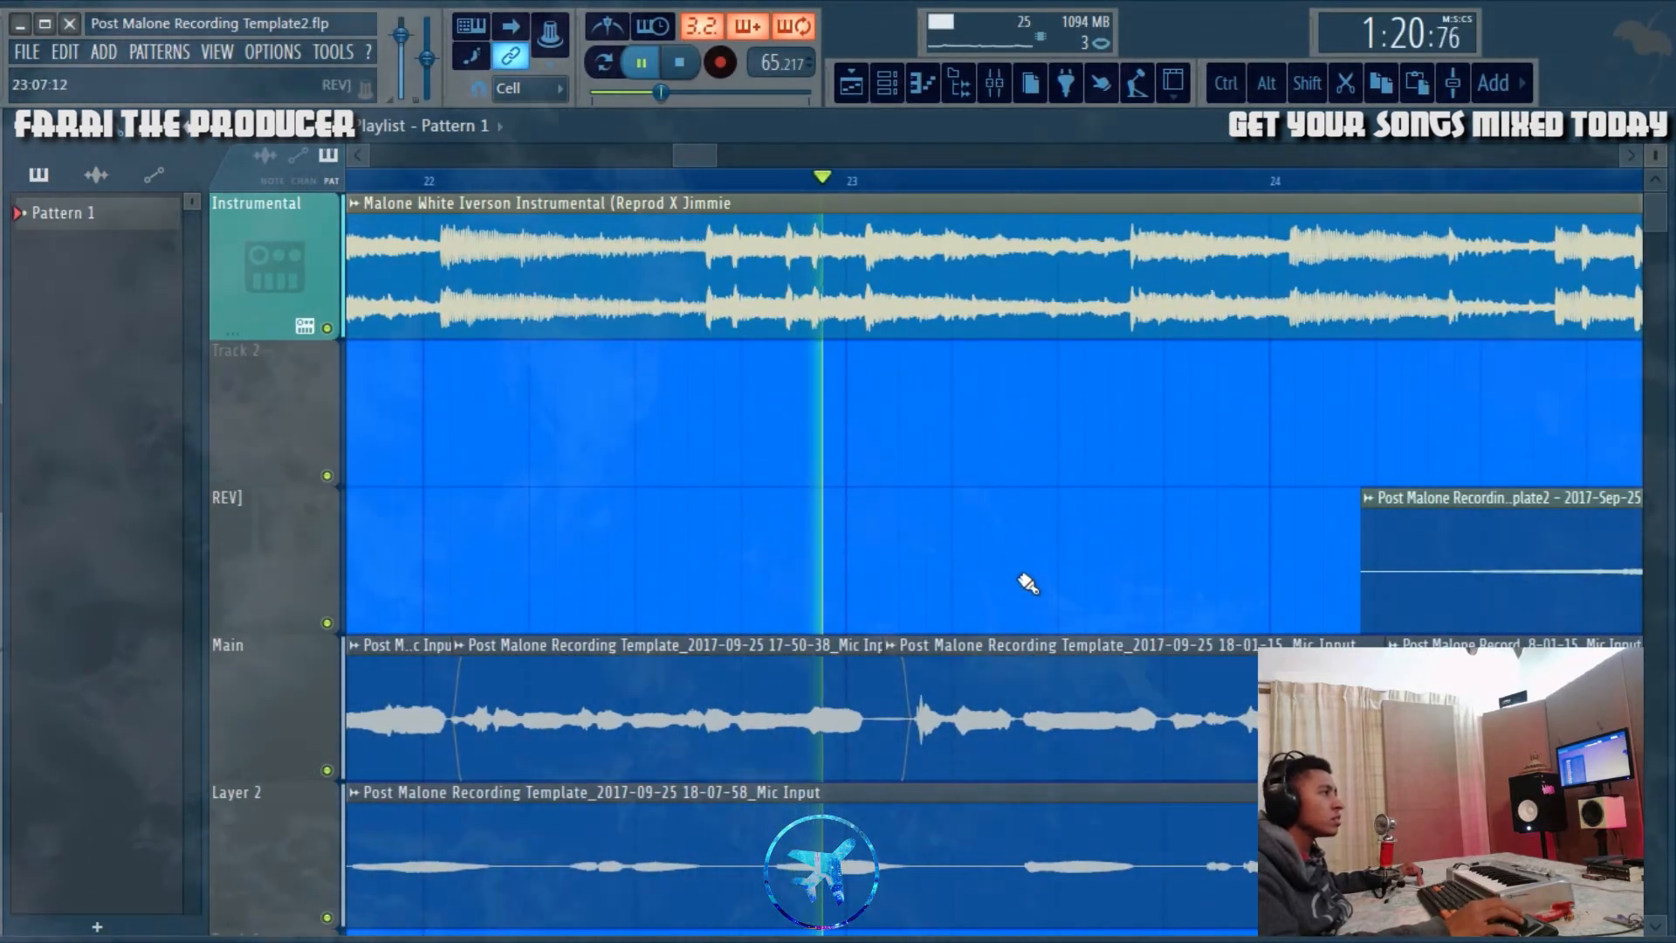
pyautogui.moveTo(699, 159); pyautogui.dragTo(718, 165)
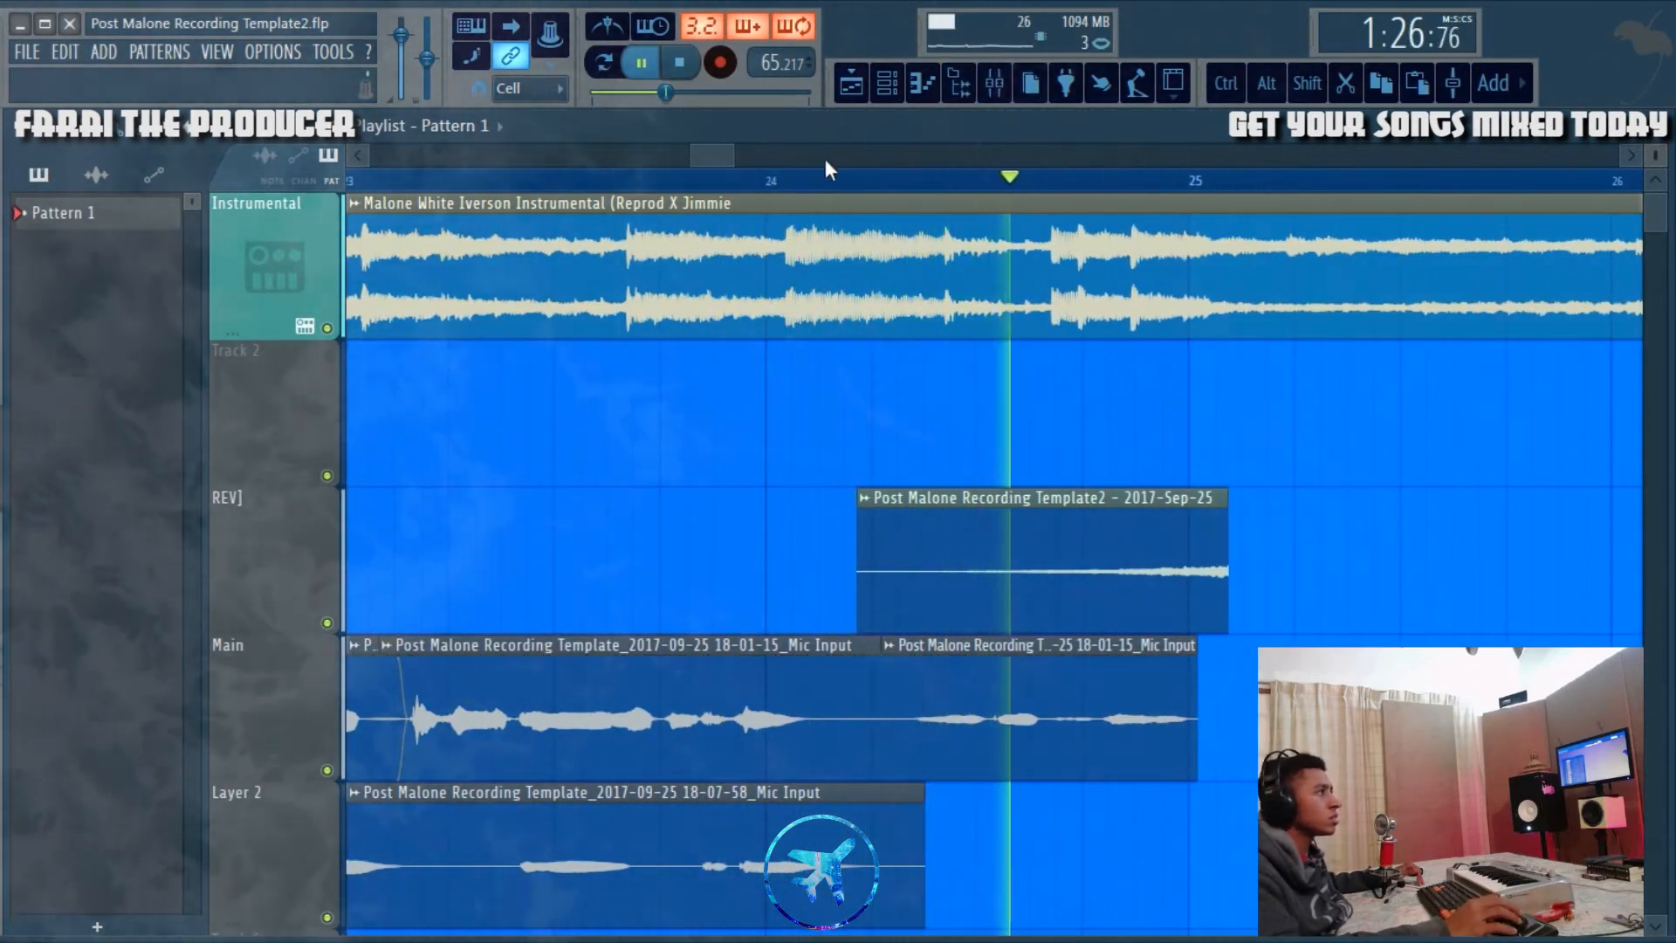
pyautogui.scroll(-8, 829, 170)
pyautogui.click(680, 64)
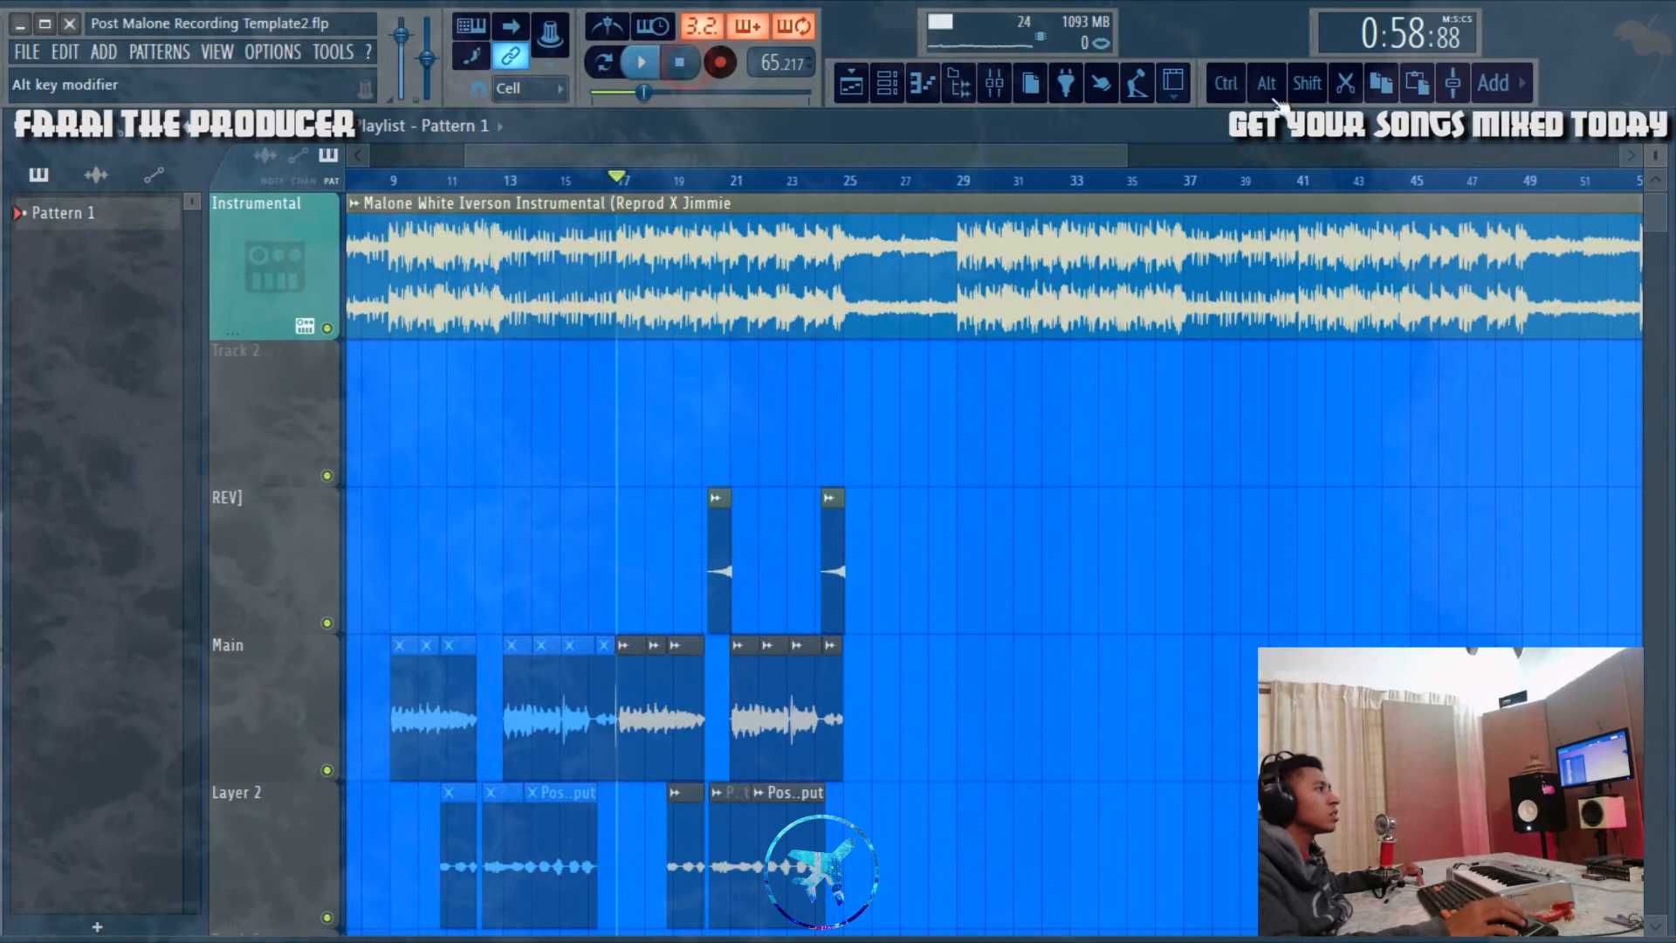
# Step: Inspect the Pitcher_2 and Thin EQ effects on the Layer 2 mixer track, closing each one after viewing
pyautogui.press('F9')
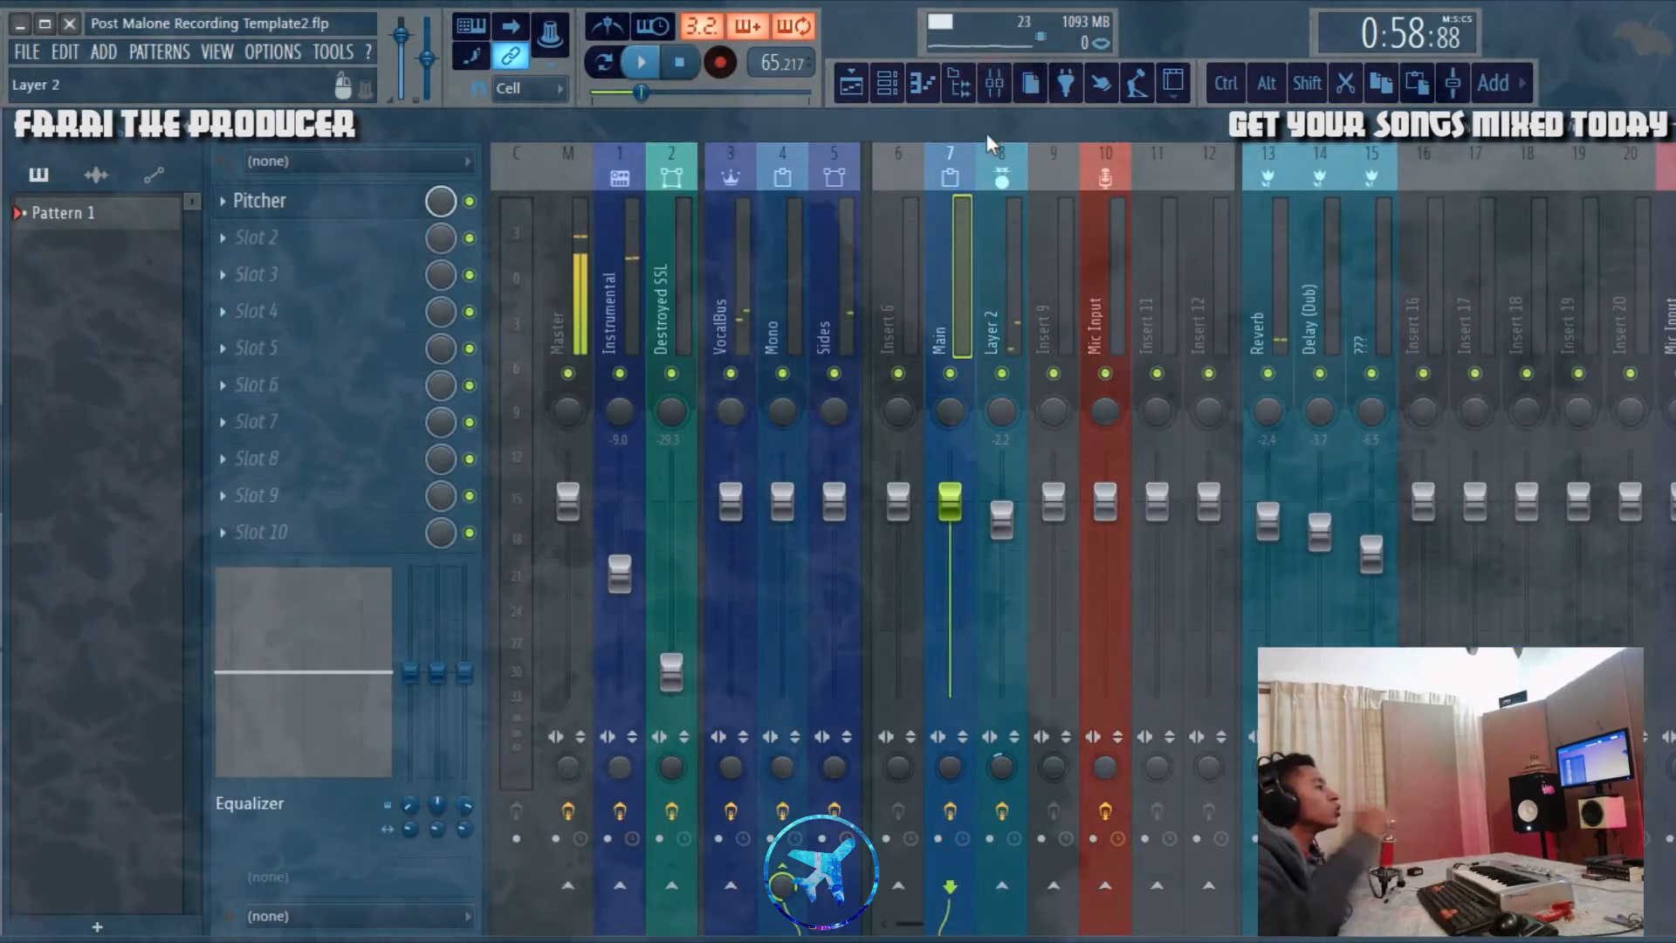
pyautogui.click(992, 218)
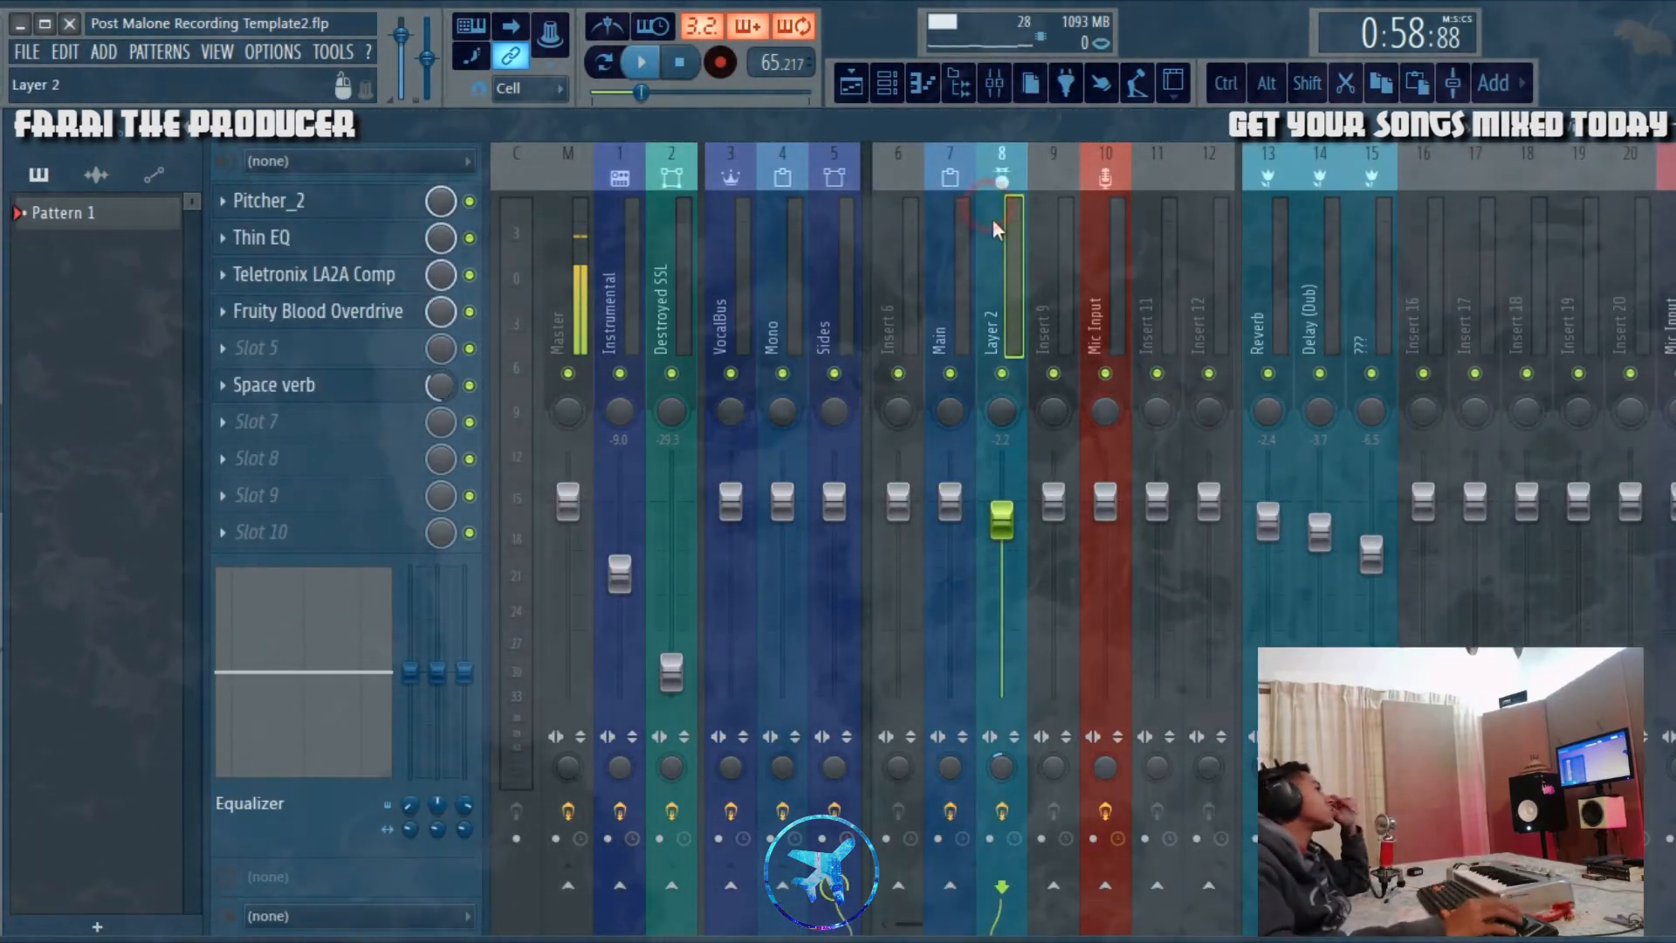
pyautogui.click(266, 201)
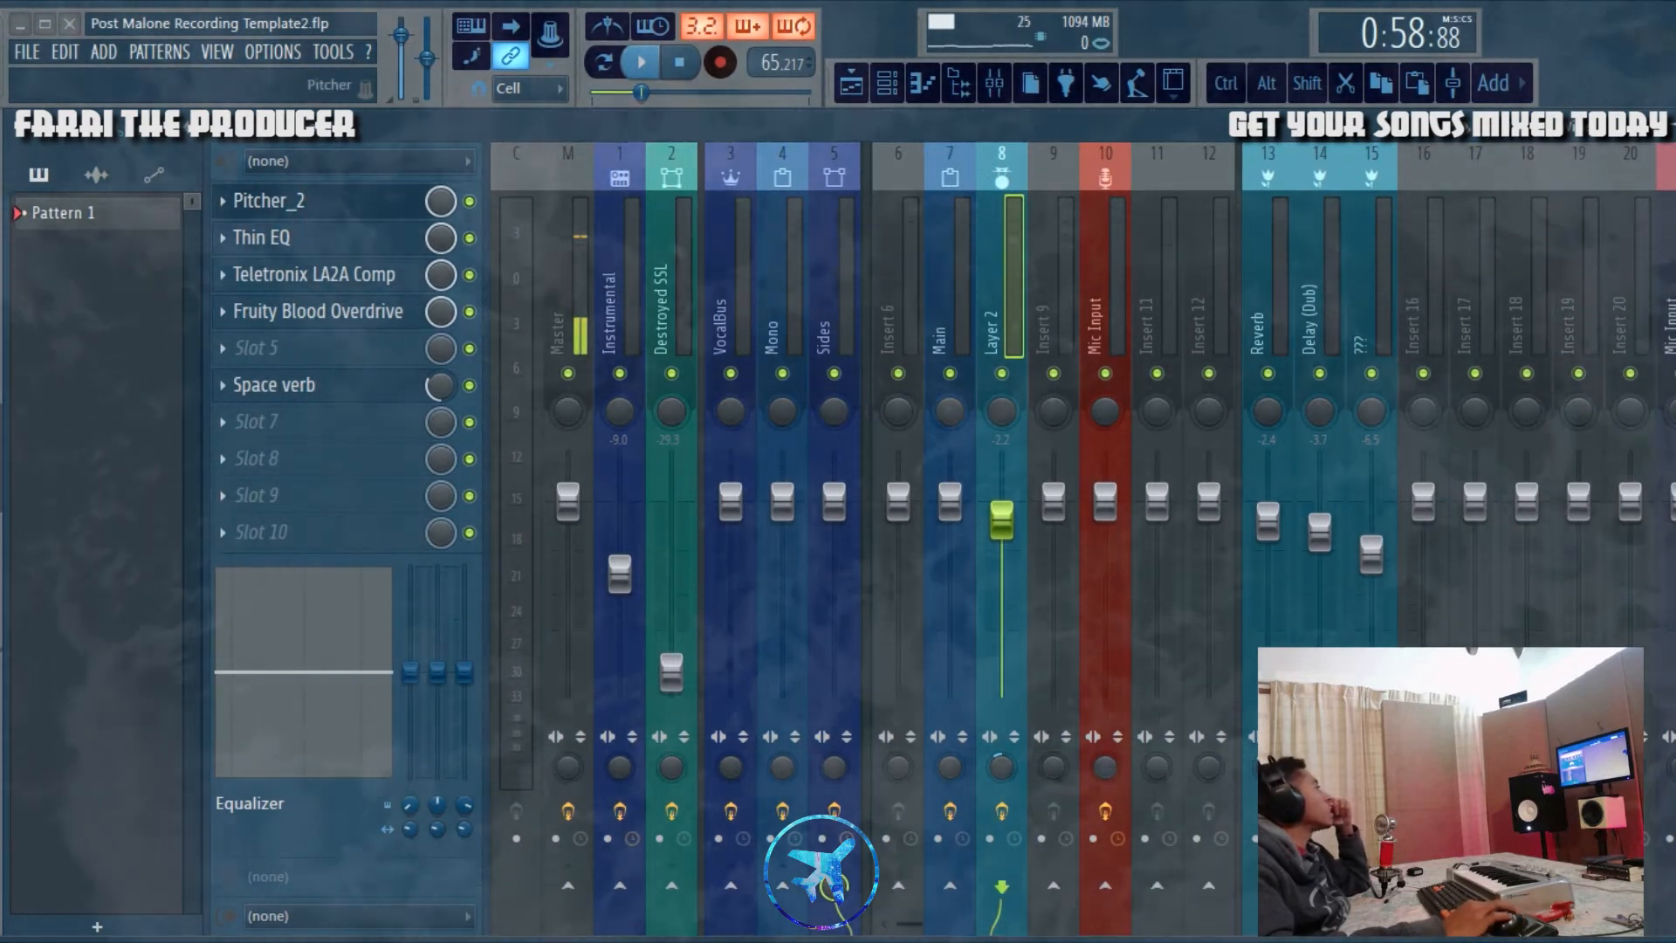
pyautogui.moveTo(1238, 422); pyautogui.dragTo(1234, 353)
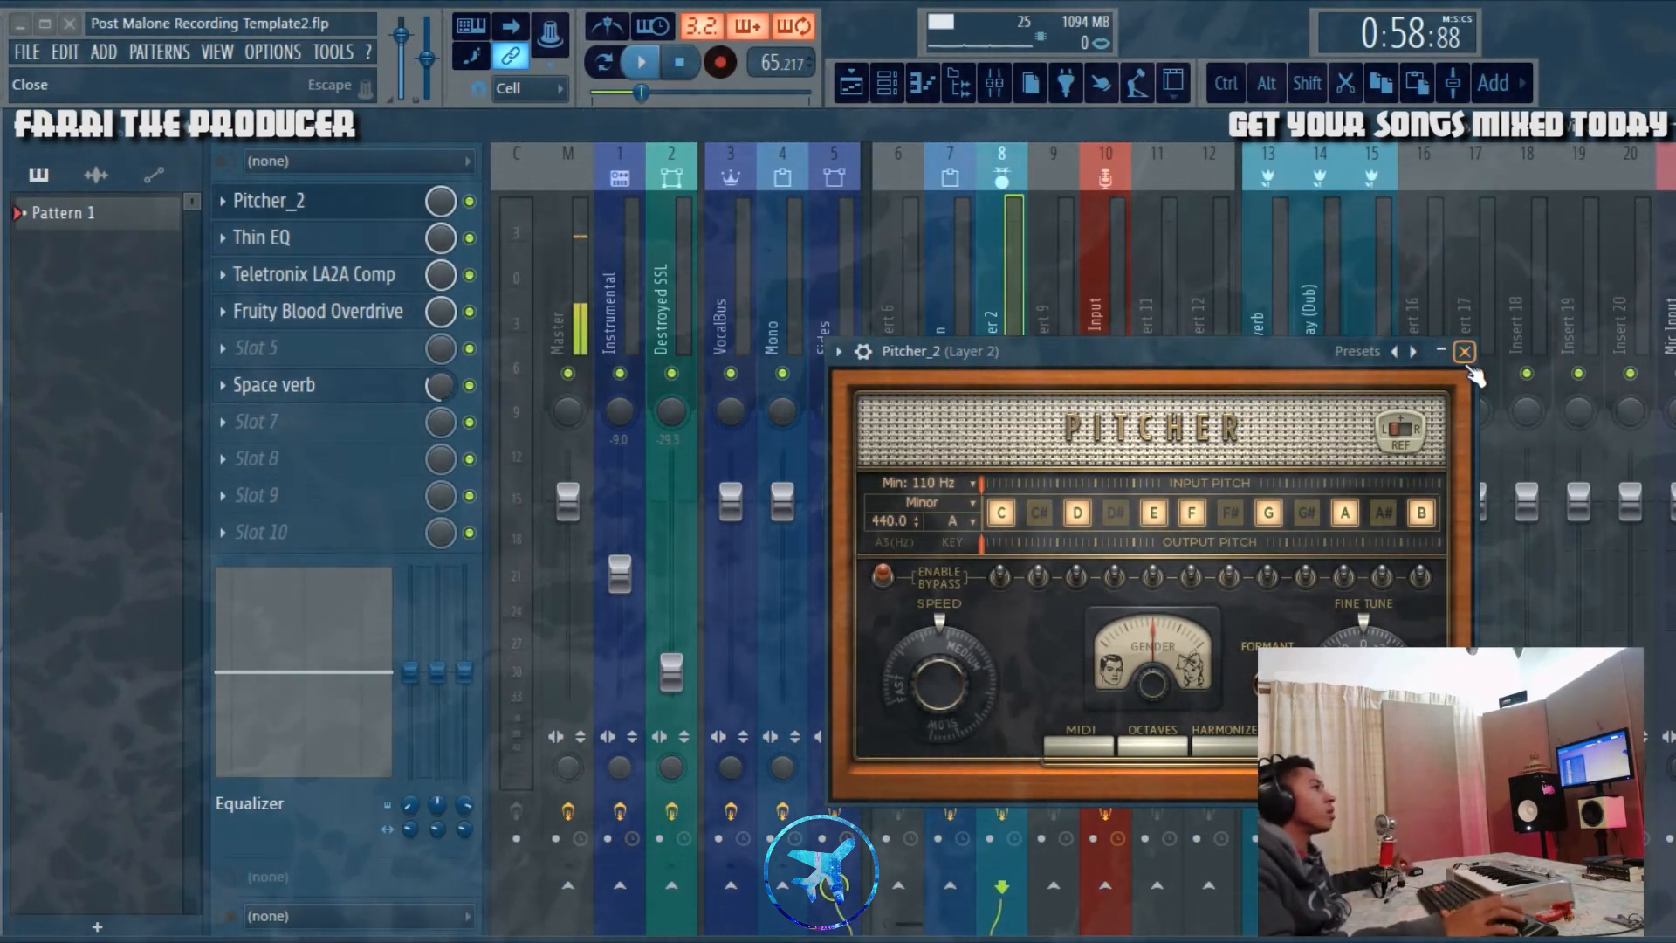
pyautogui.click(1464, 352)
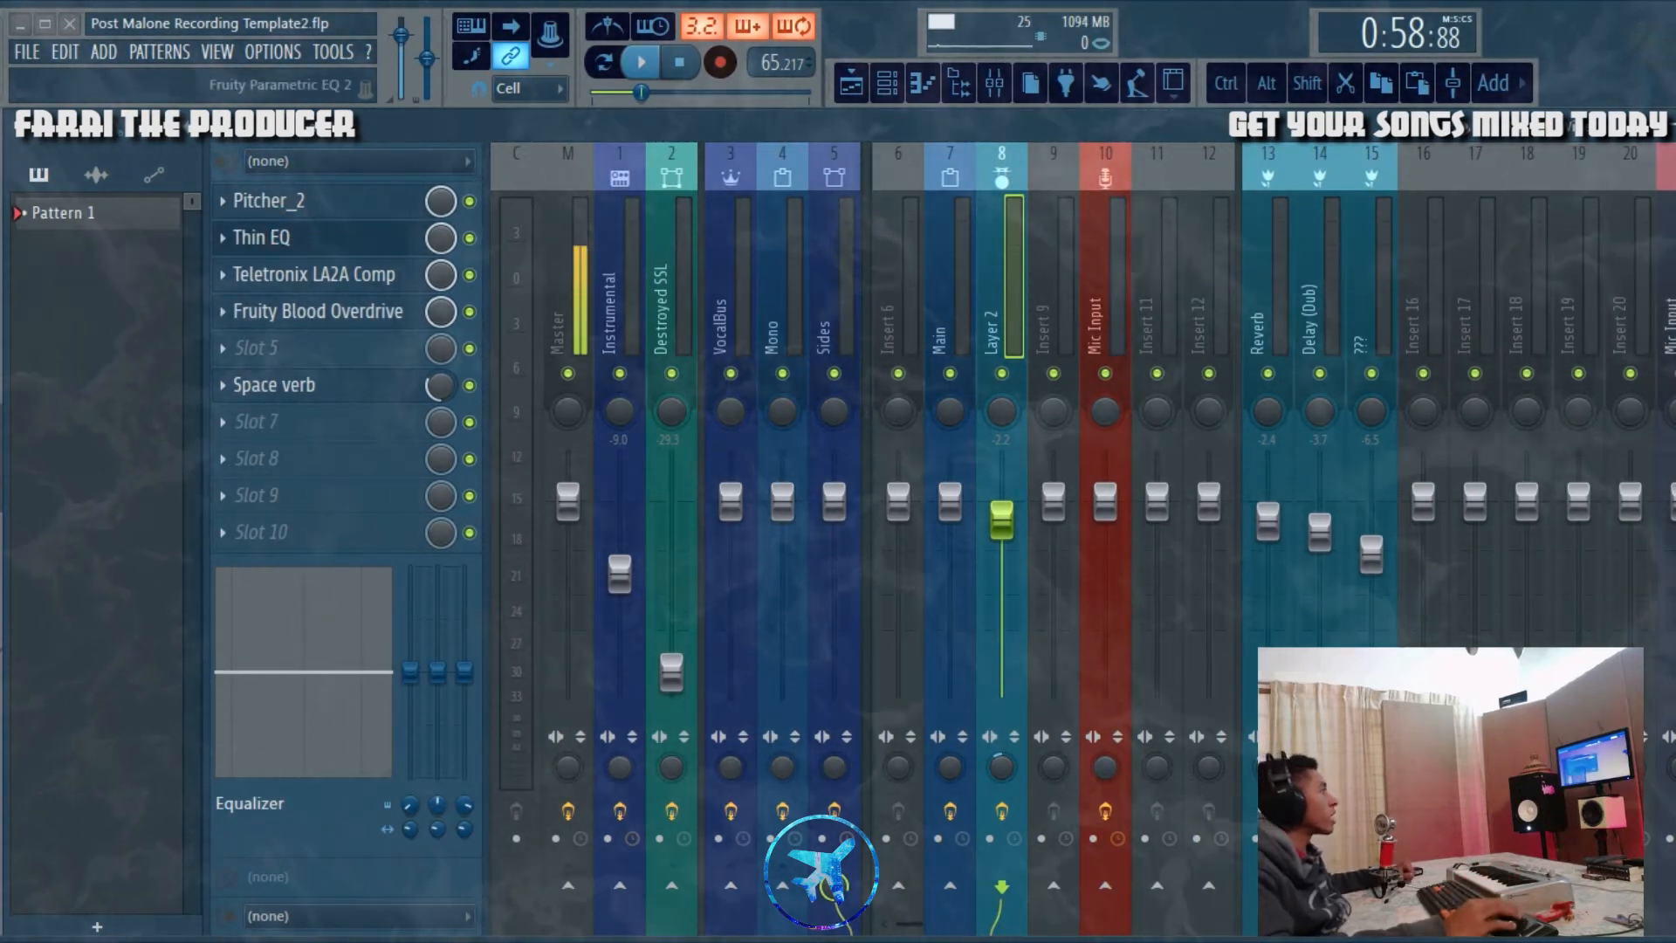
pyautogui.click(262, 237)
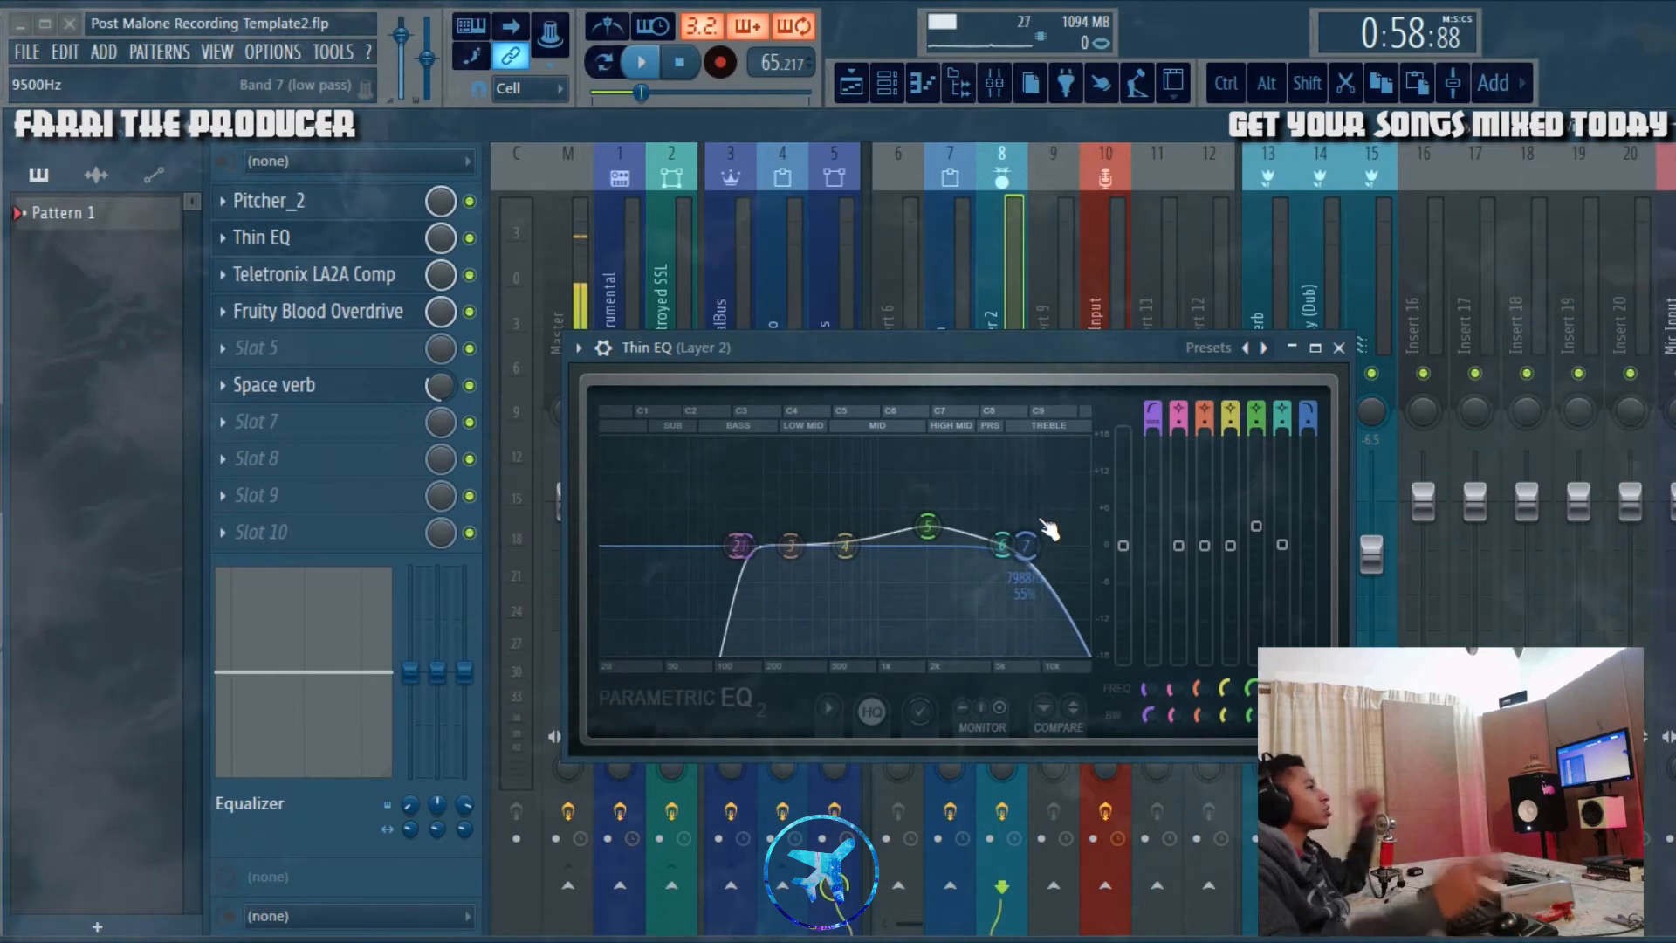
pyautogui.click(1338, 349)
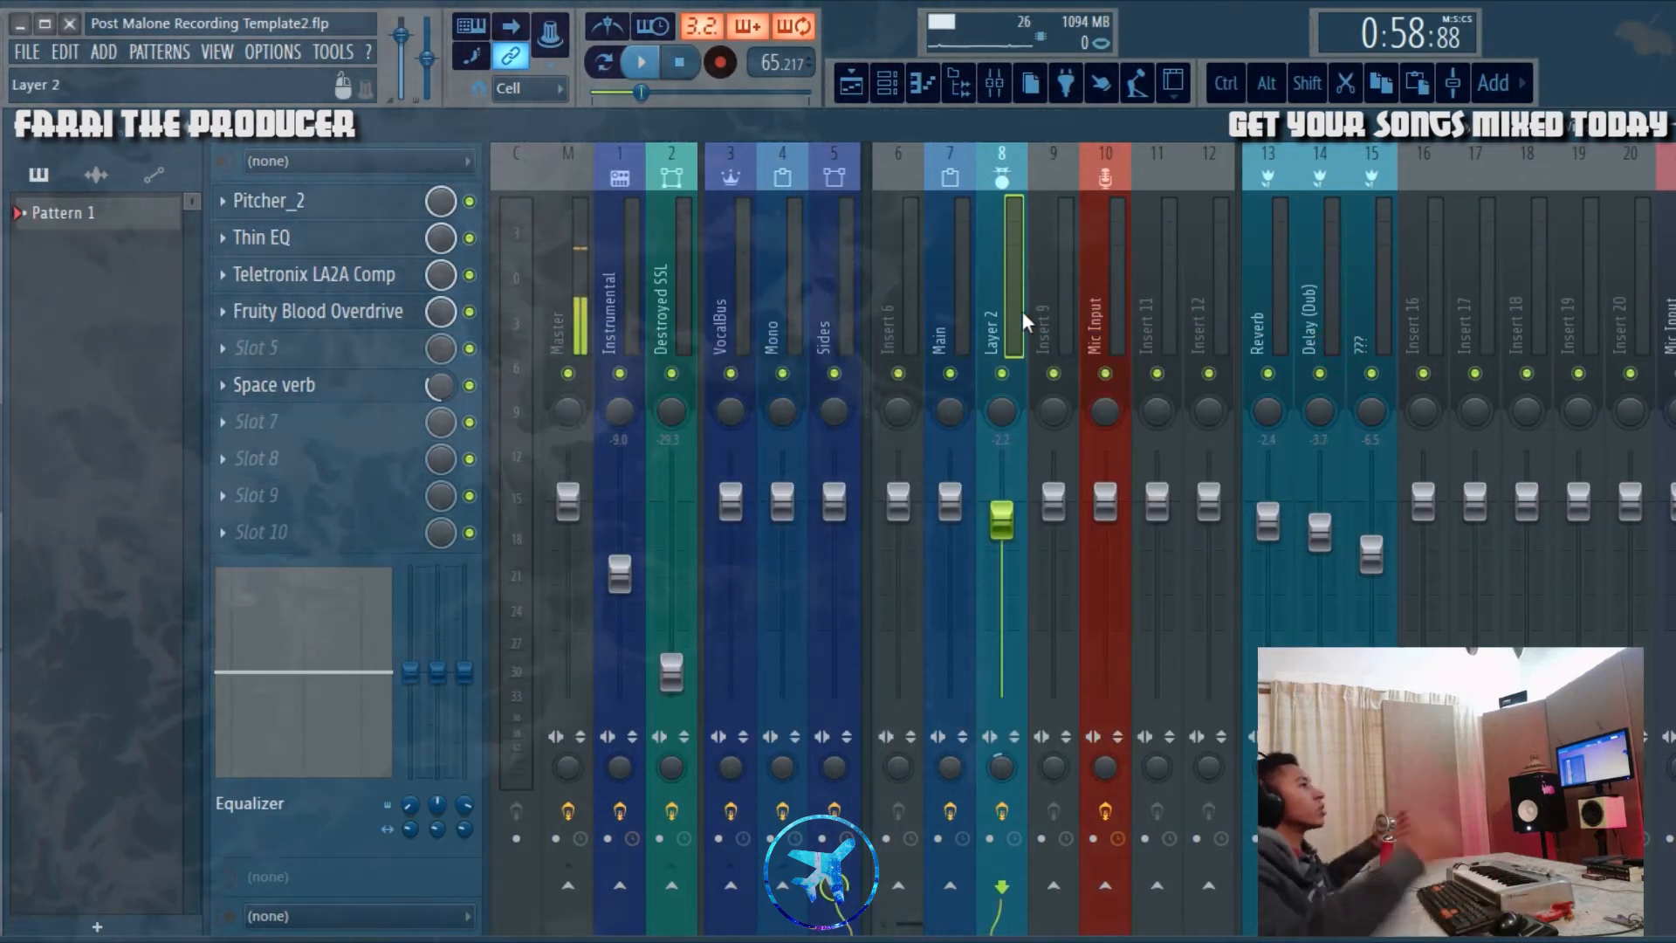
# Step: Examine the Teletronix LA2A Comp and Fruity Blood Overdrive settings on the Layer 2 mixer track, and close both effects
pyautogui.click(373, 281)
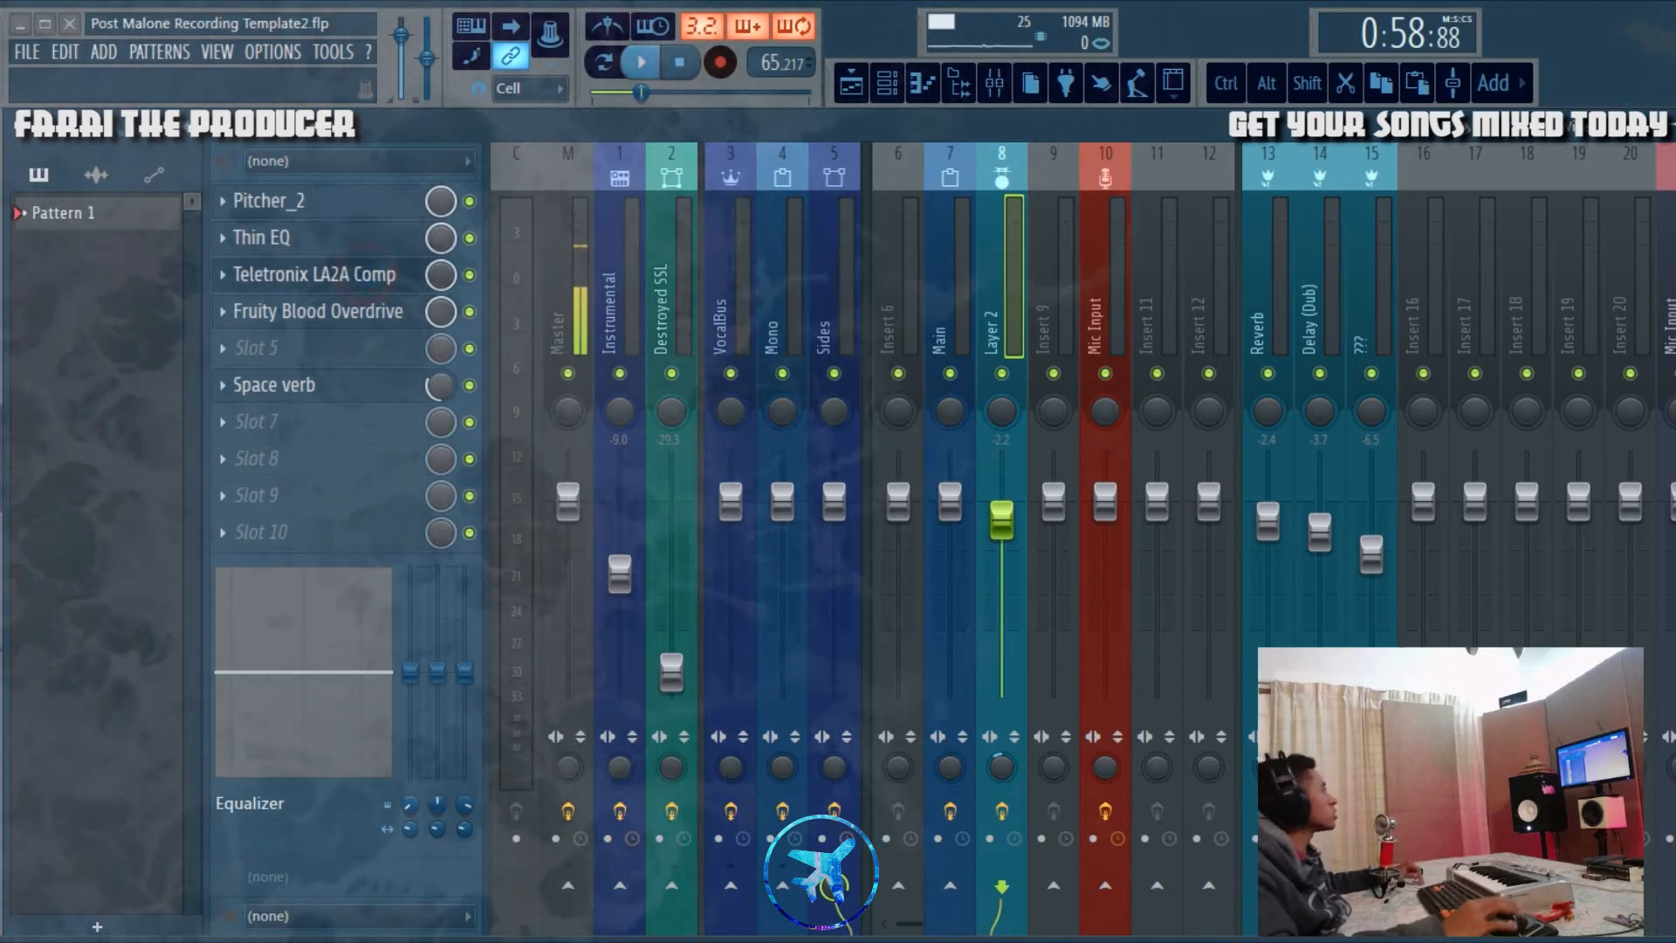
pyautogui.moveTo(624, 272); pyautogui.dragTo(1104, 447)
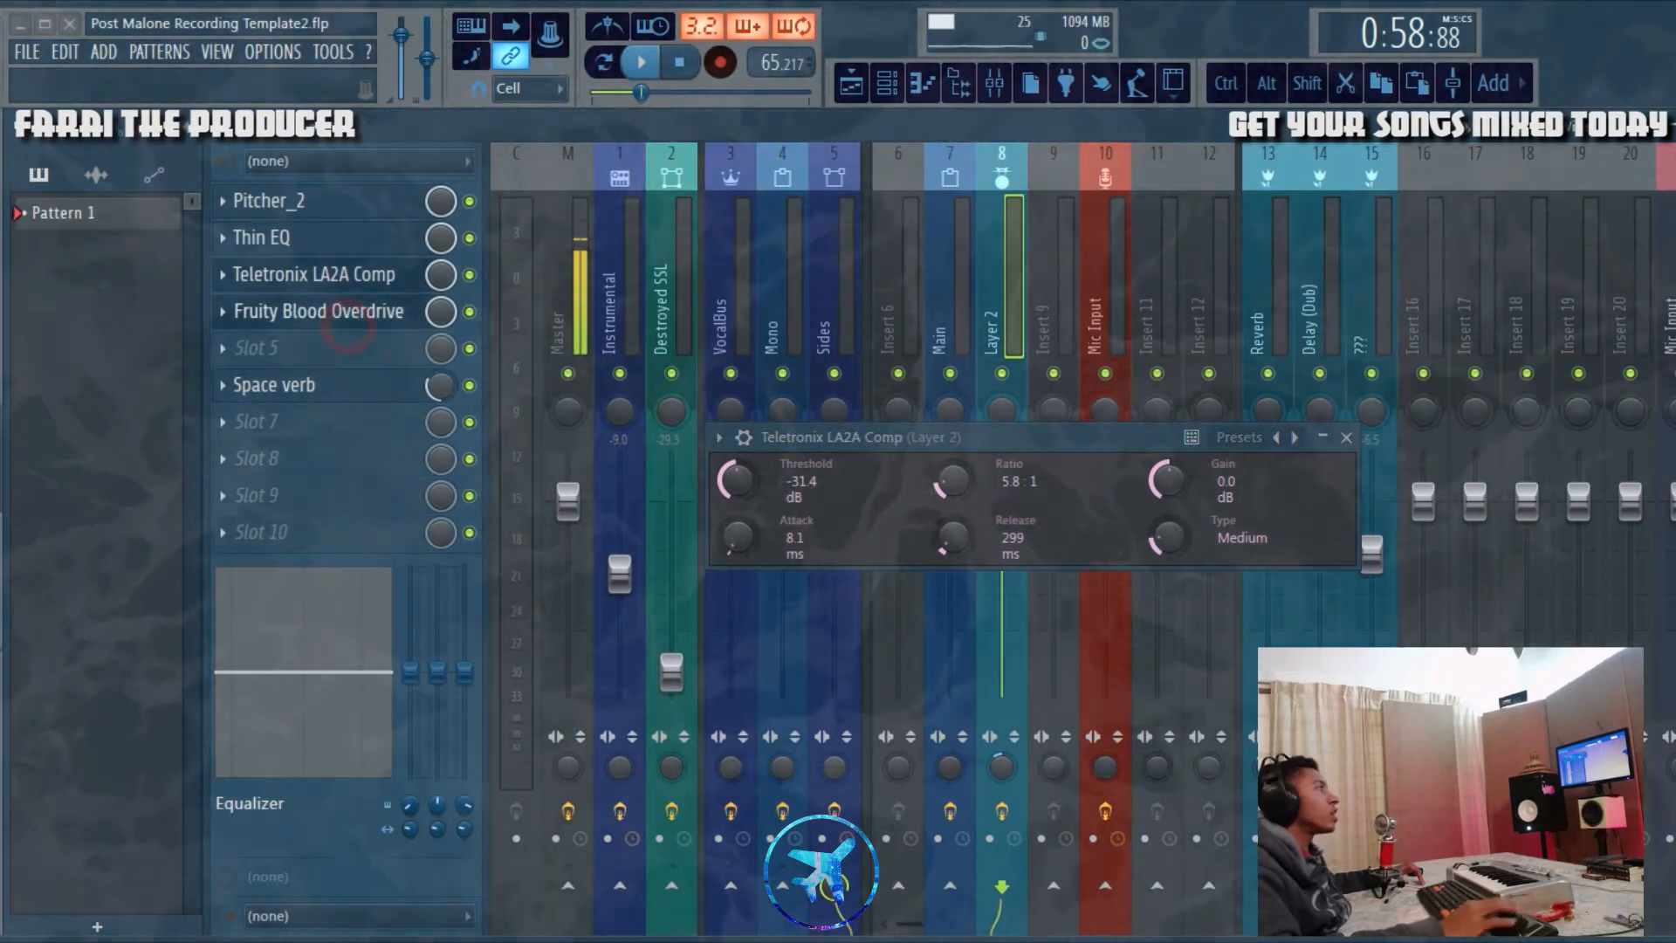
pyautogui.click(317, 311)
pyautogui.moveTo(1047, 613); pyautogui.dragTo(1051, 585)
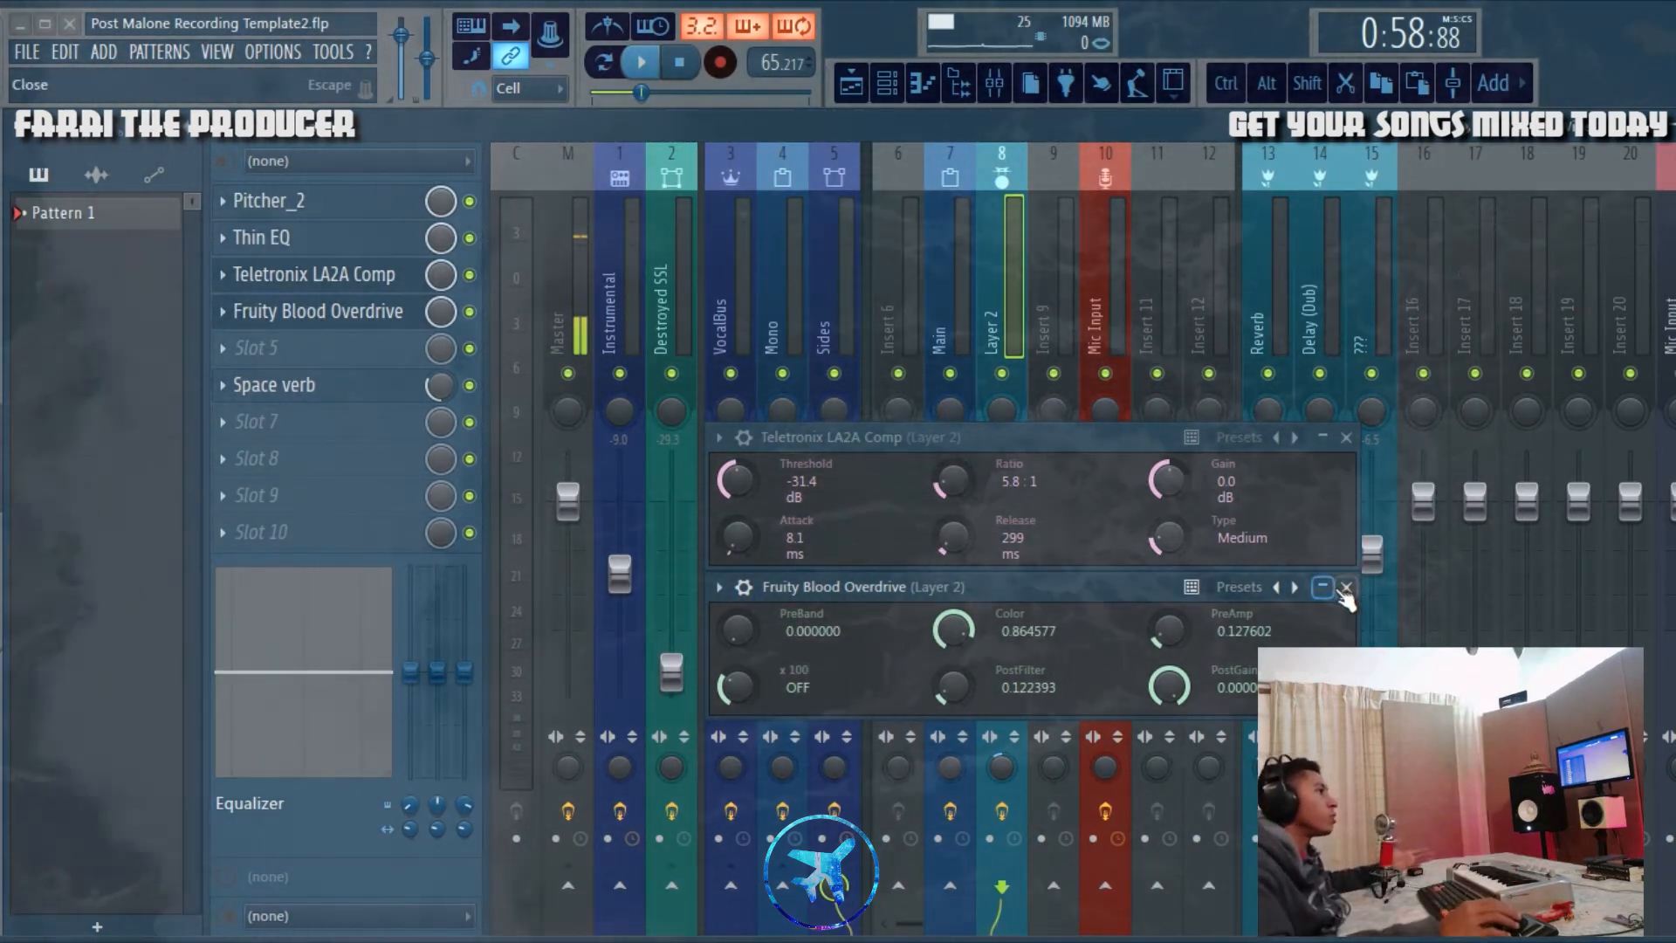
pyautogui.click(1346, 586)
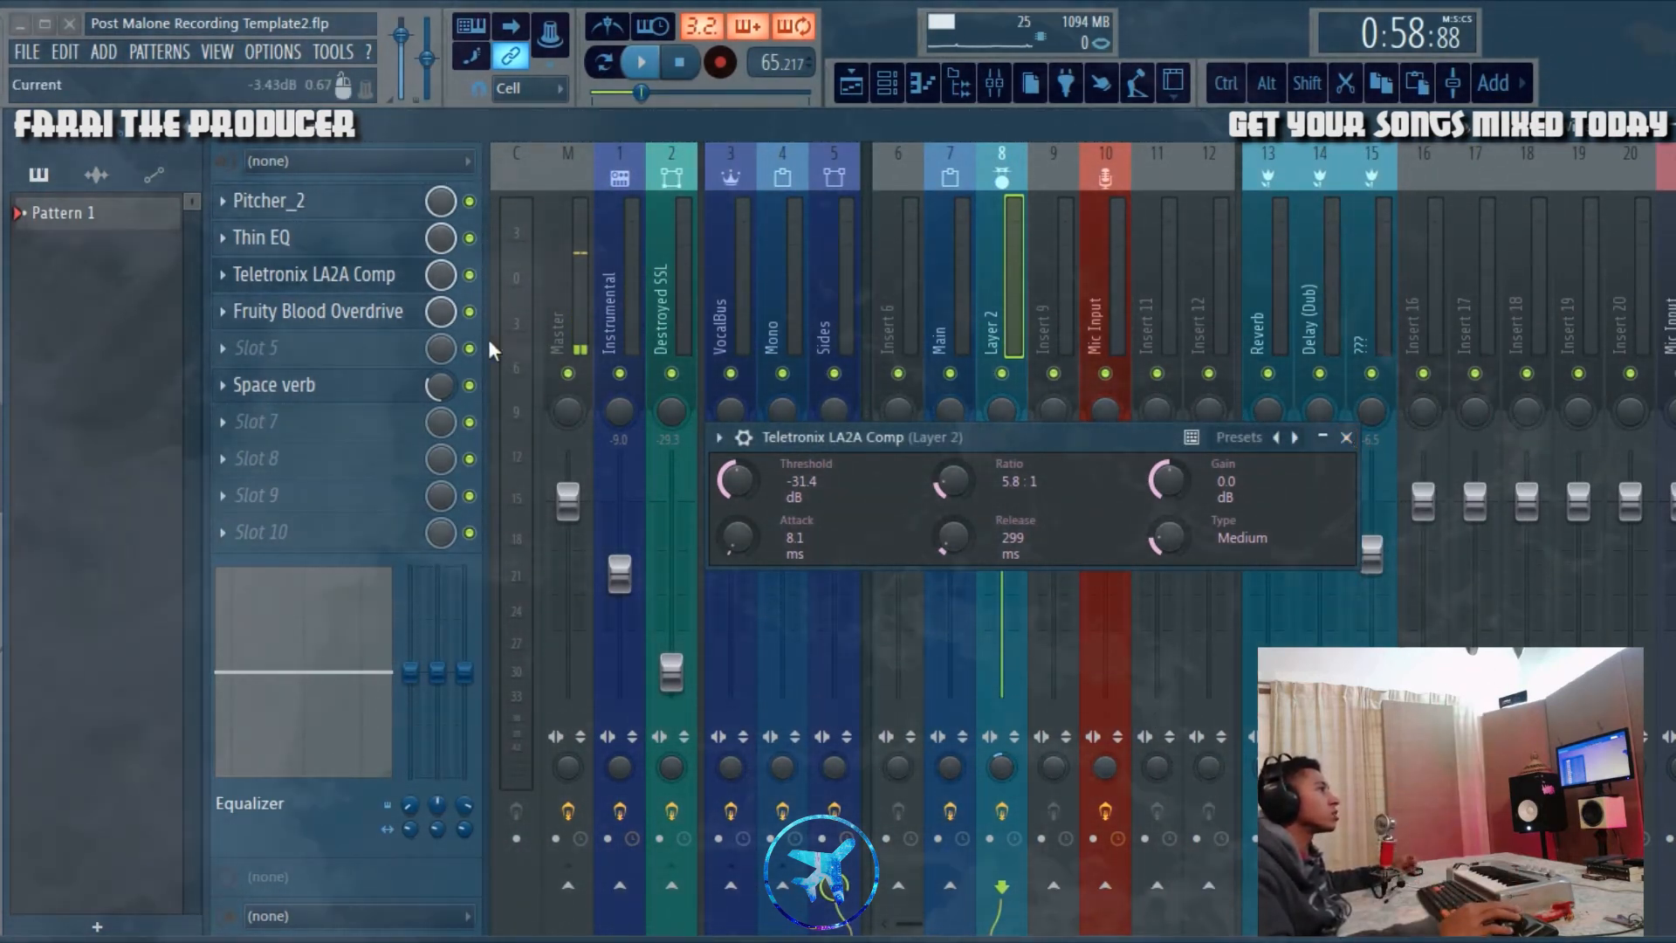
pyautogui.click(366, 311)
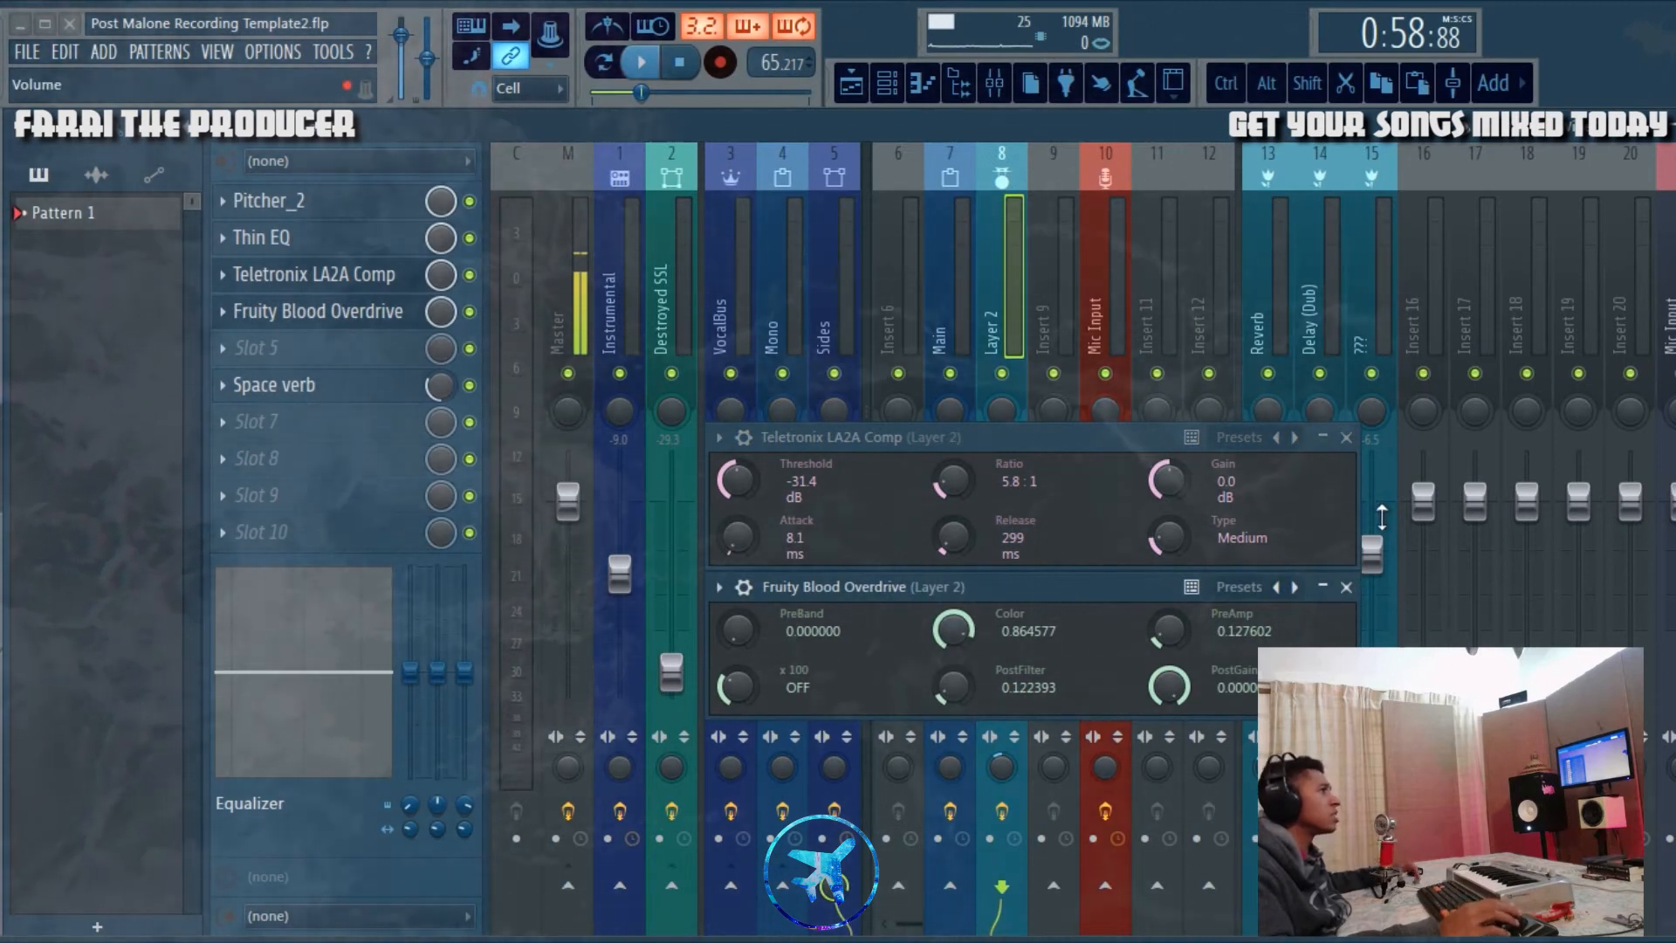
pyautogui.click(1346, 586)
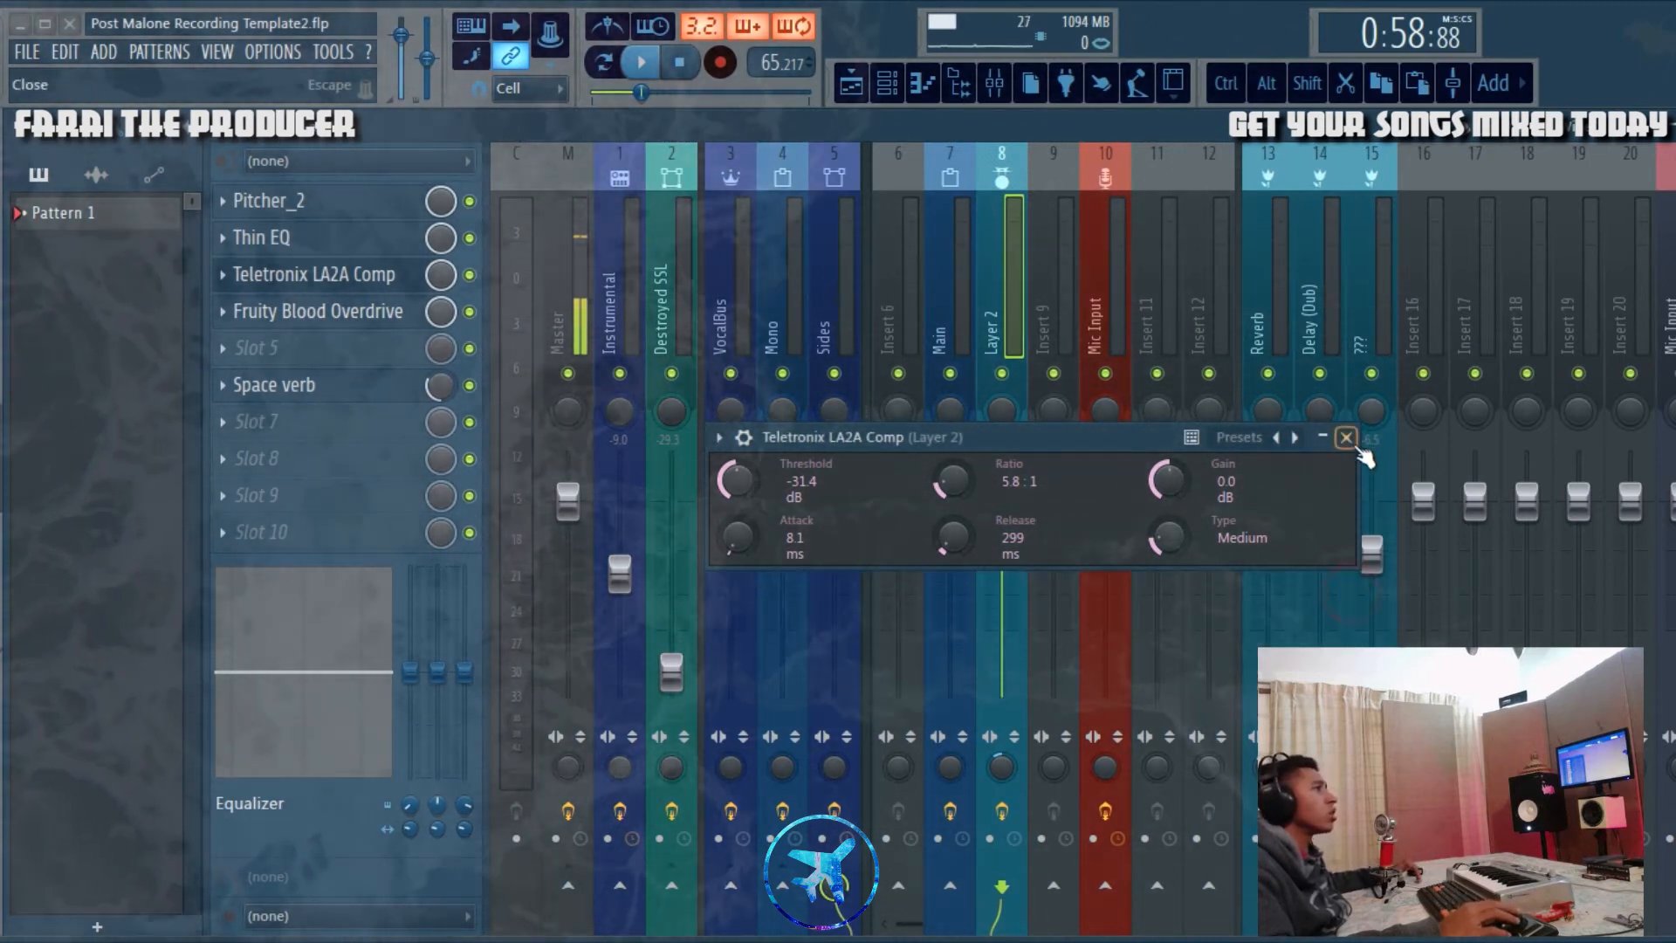
pyautogui.click(1346, 437)
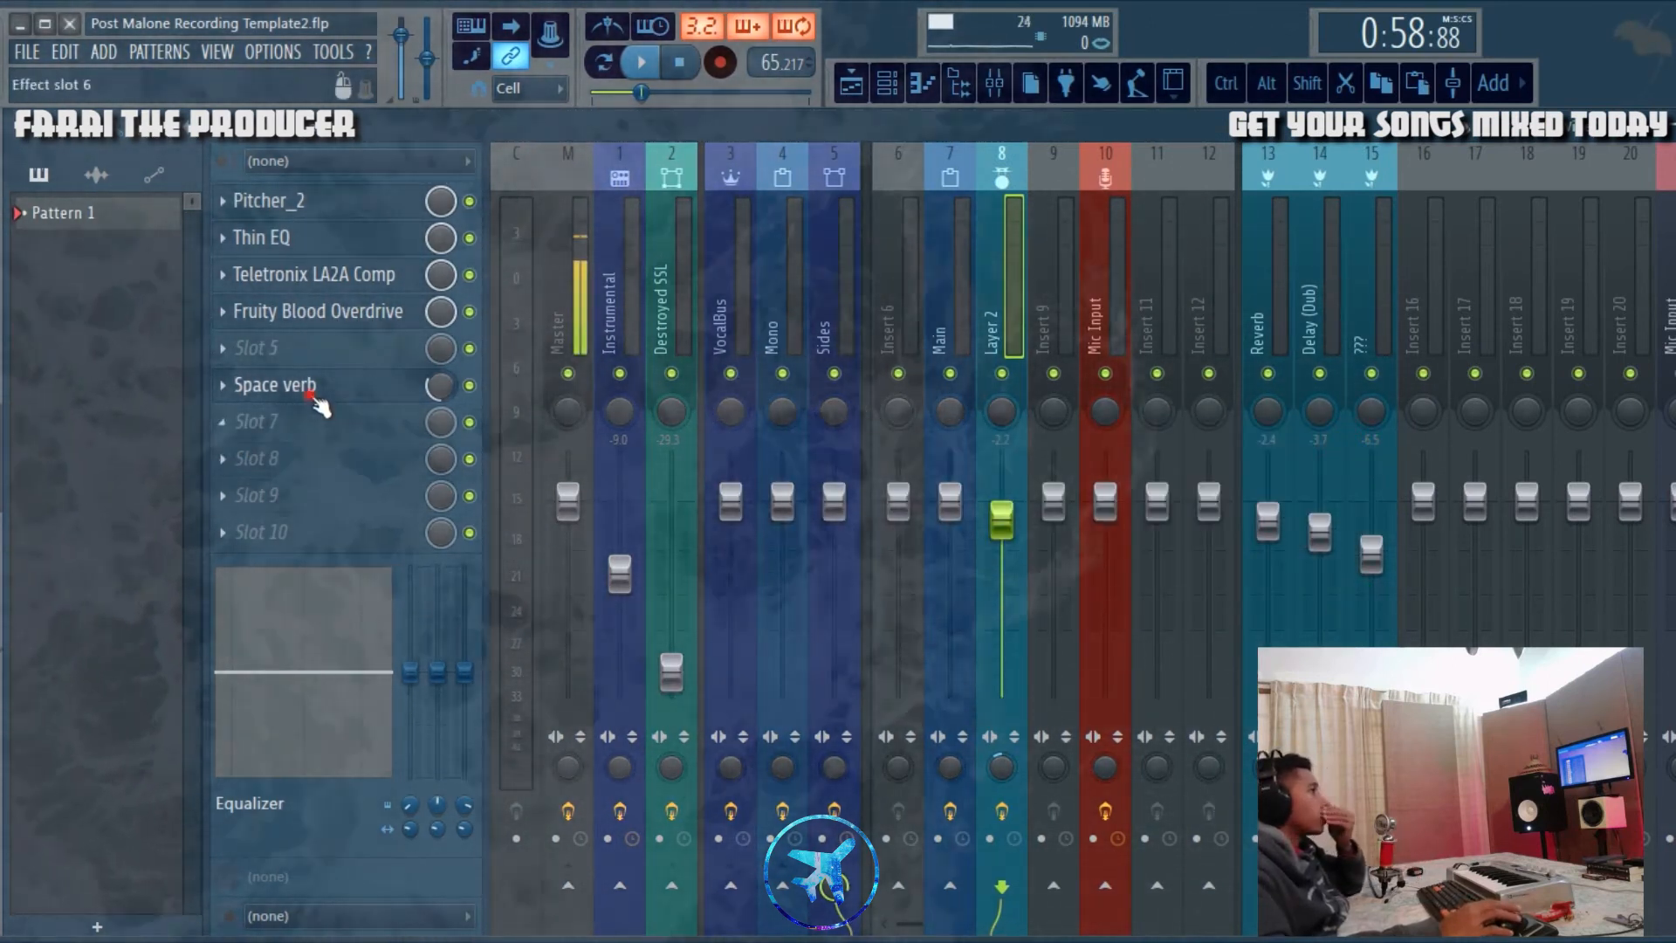
# Step: Inspect the Space verb reverb settings on the Layer 2 mixer track and close the effect
pyautogui.click(367, 385)
pyautogui.moveTo(925, 463); pyautogui.dragTo(840, 289)
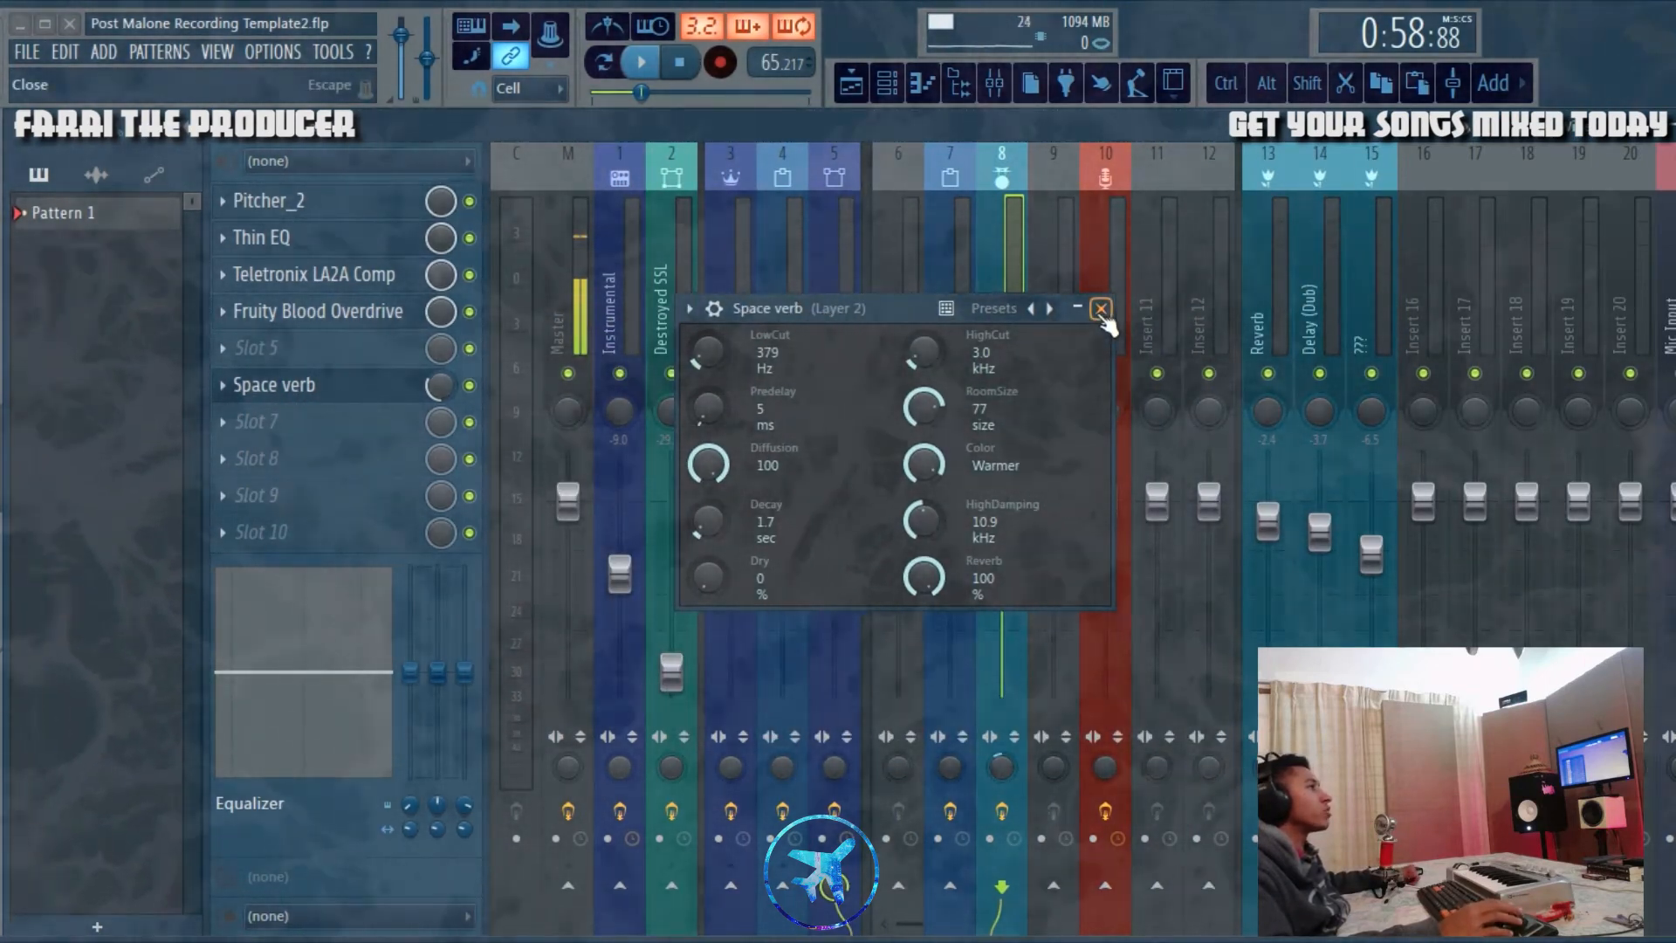
pyautogui.click(1101, 311)
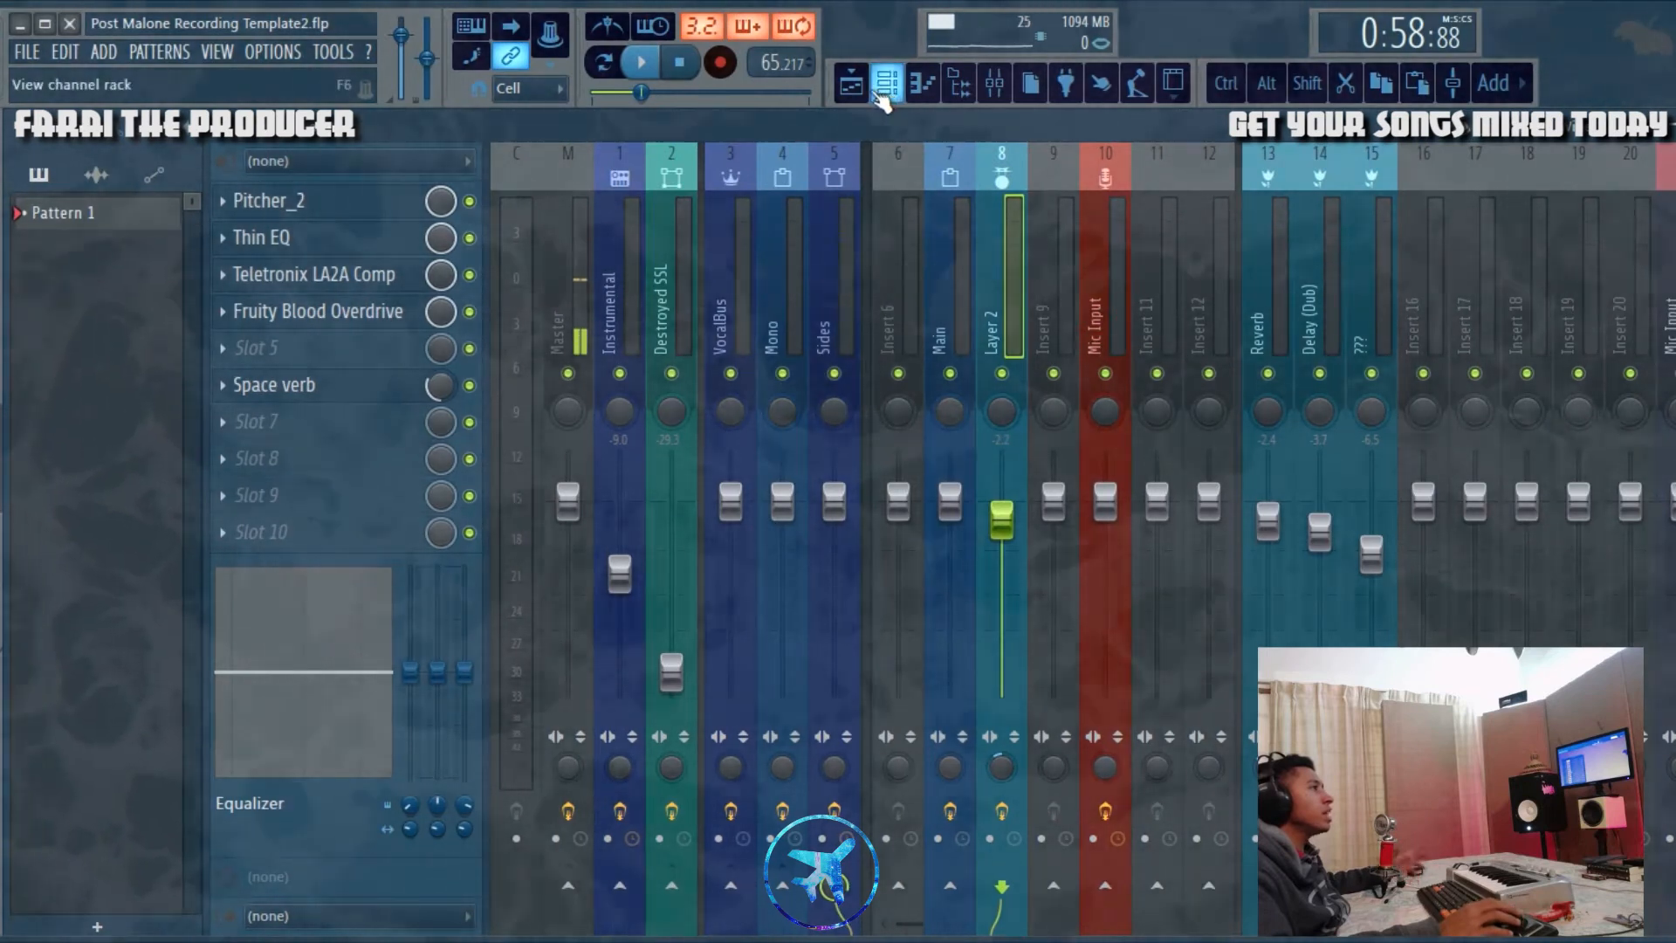
# Step: Audition Layer 2 from bar 17 with Main muted, comparing Space verb and Thin EQ bypassed and active, and reactivate Main
pyautogui.click(851, 84)
pyautogui.scroll(-4, 765, 354)
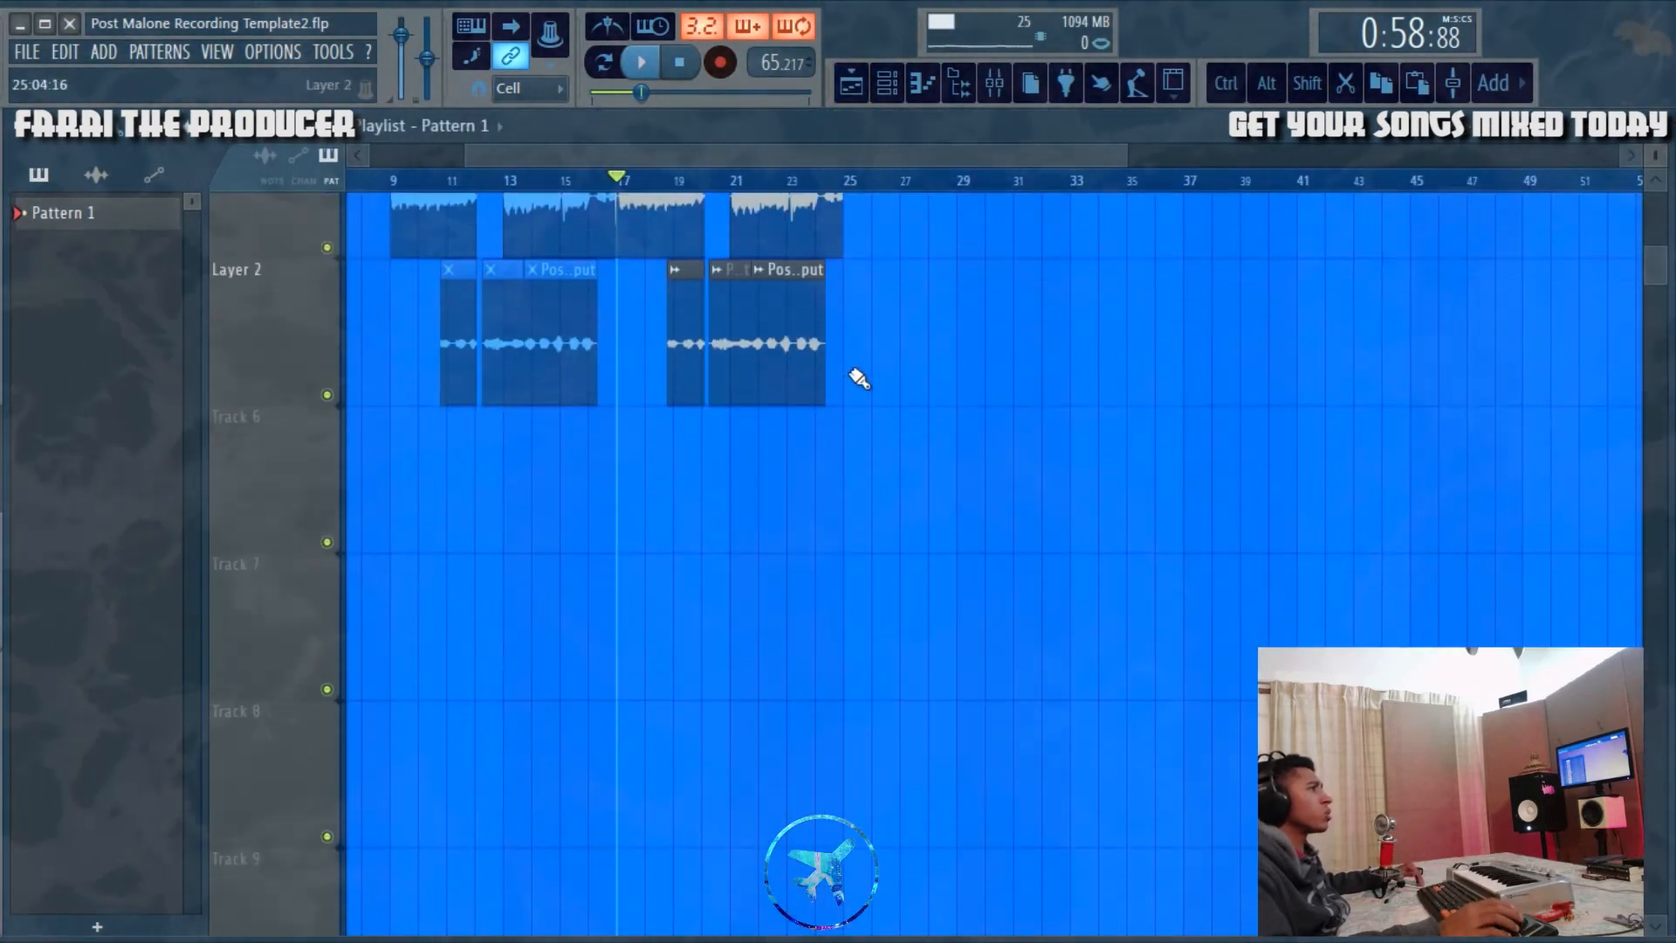
pyautogui.scroll(4, 436, 303)
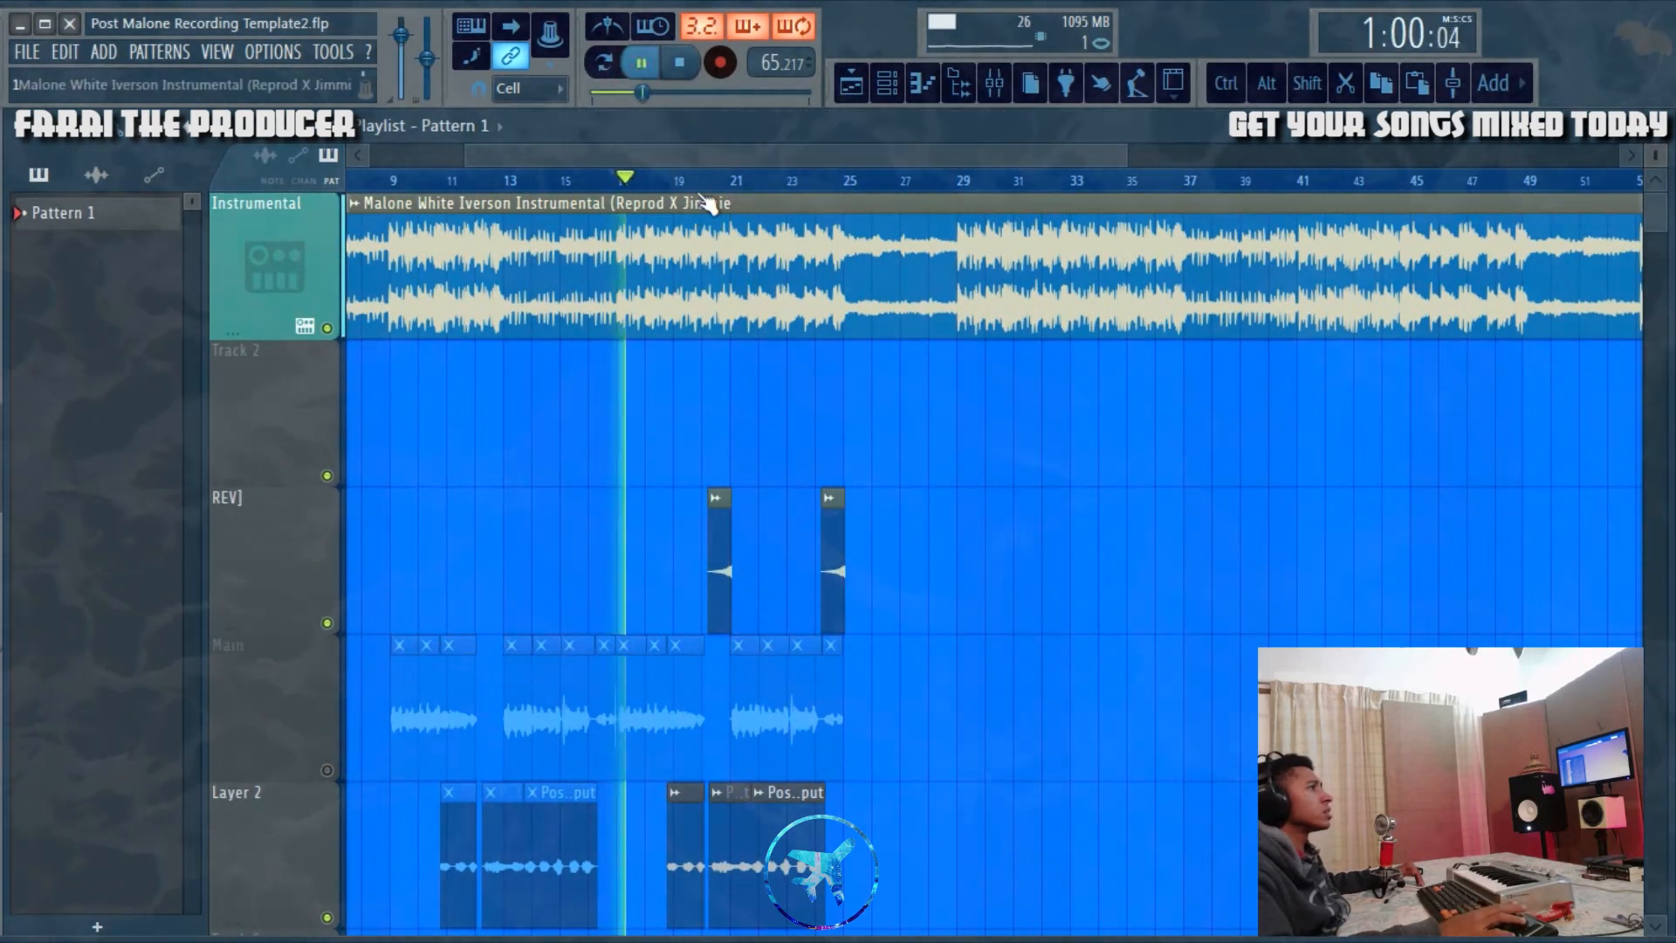
pyautogui.click(992, 96)
pyautogui.click(471, 387)
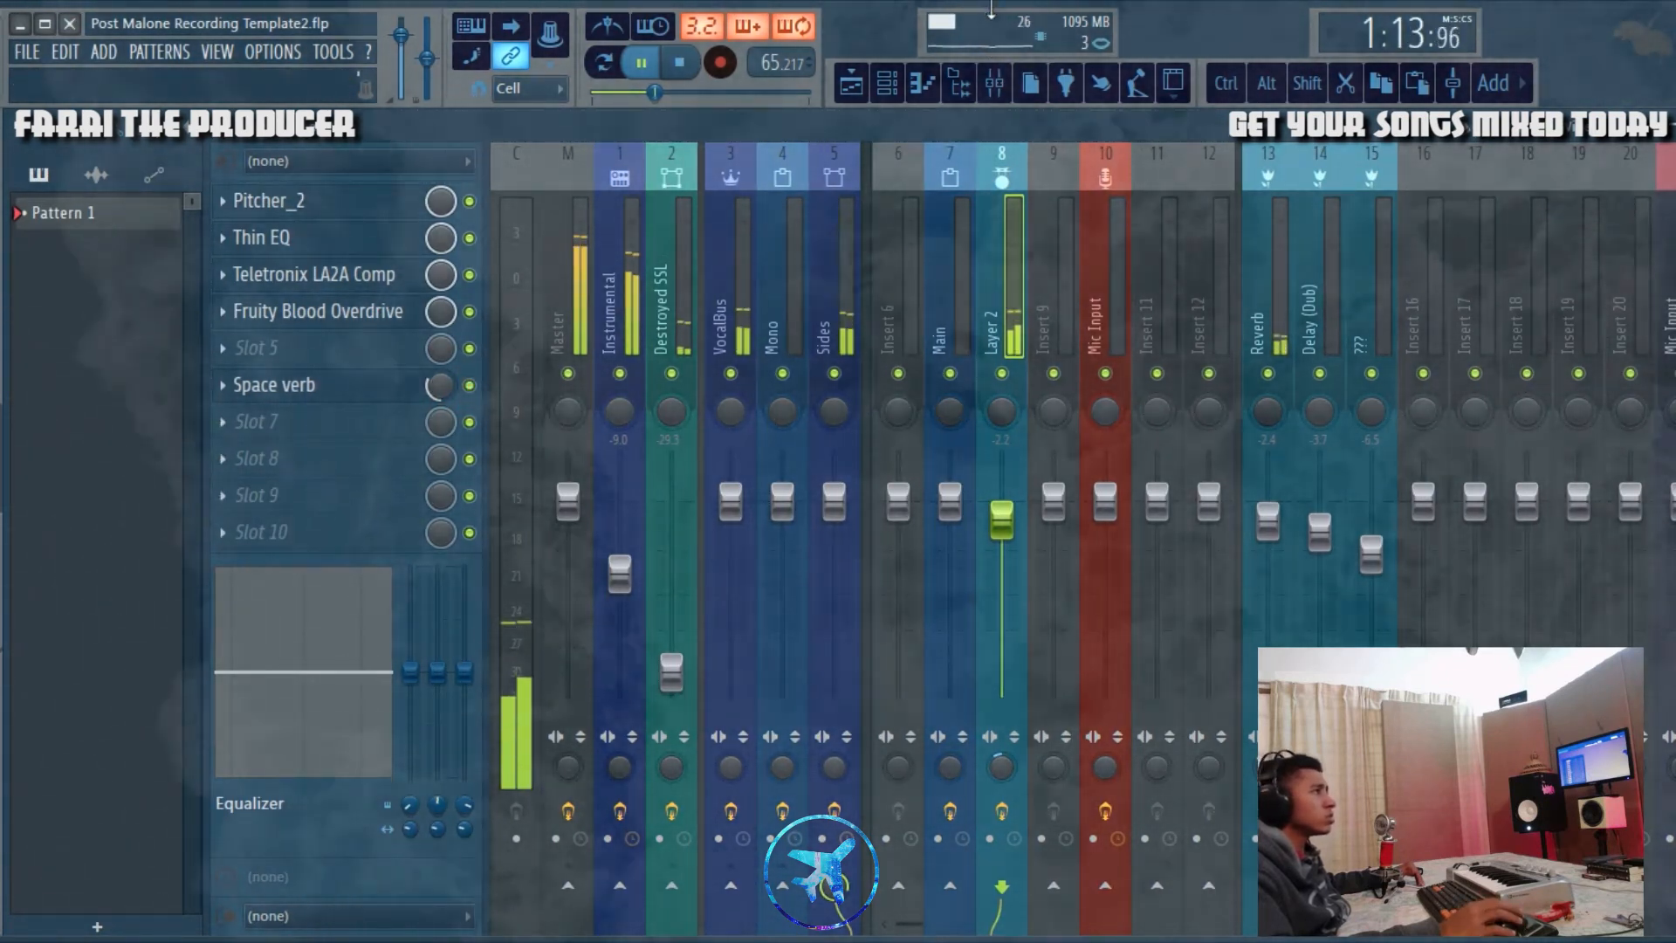
pyautogui.click(471, 239)
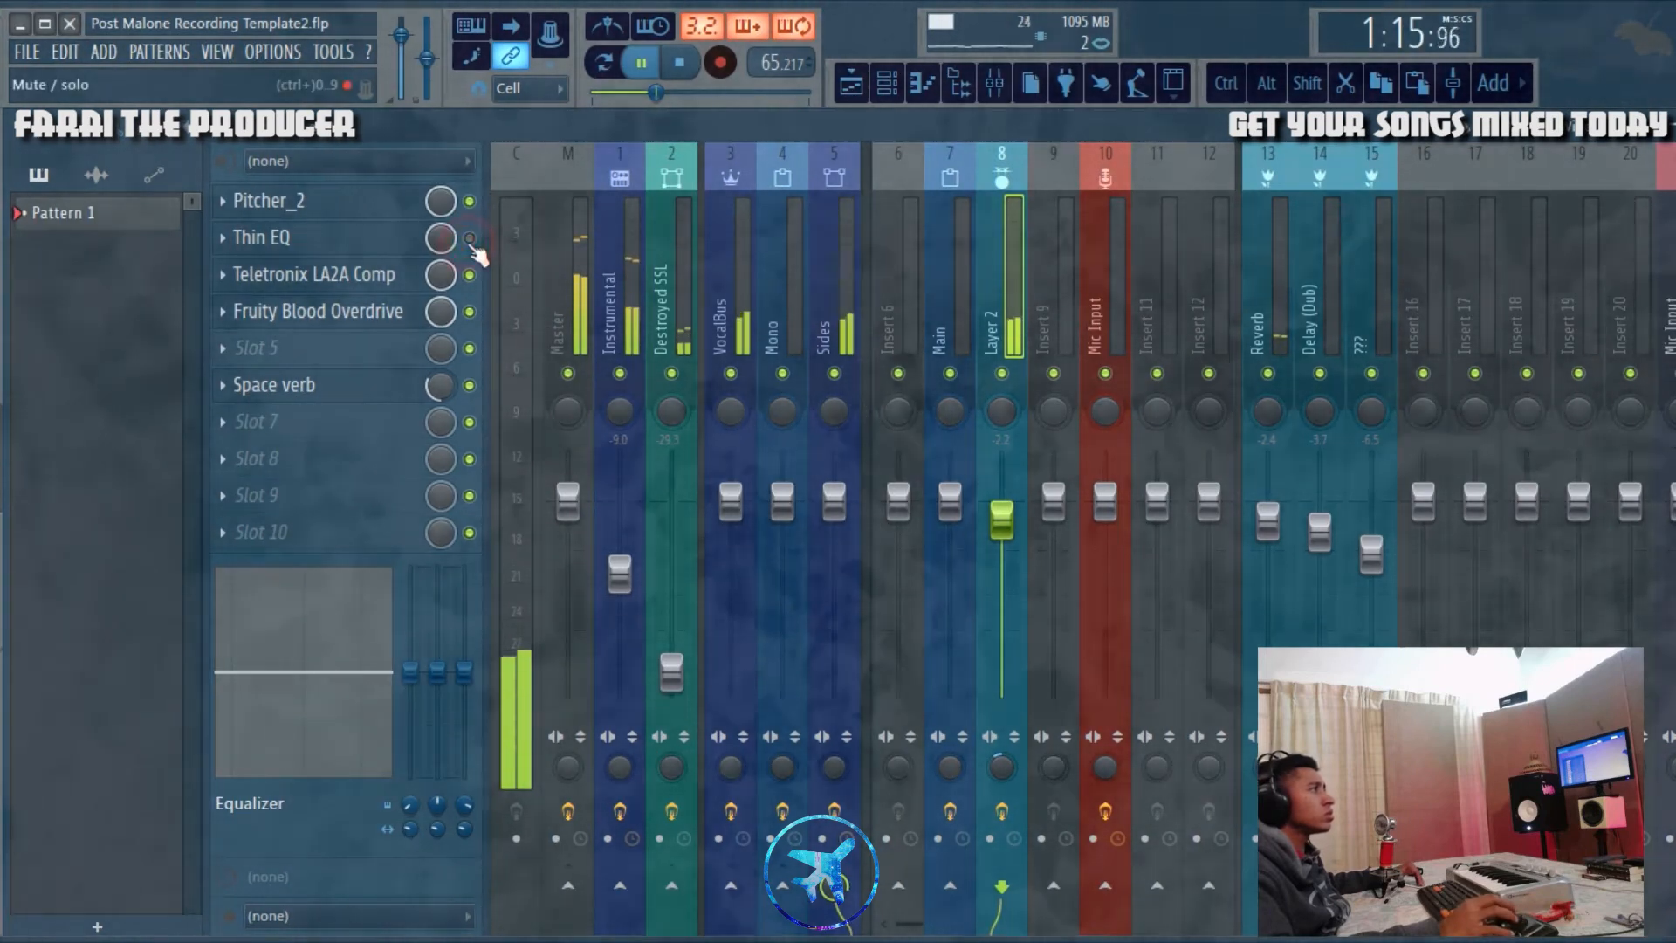
pyautogui.click(853, 85)
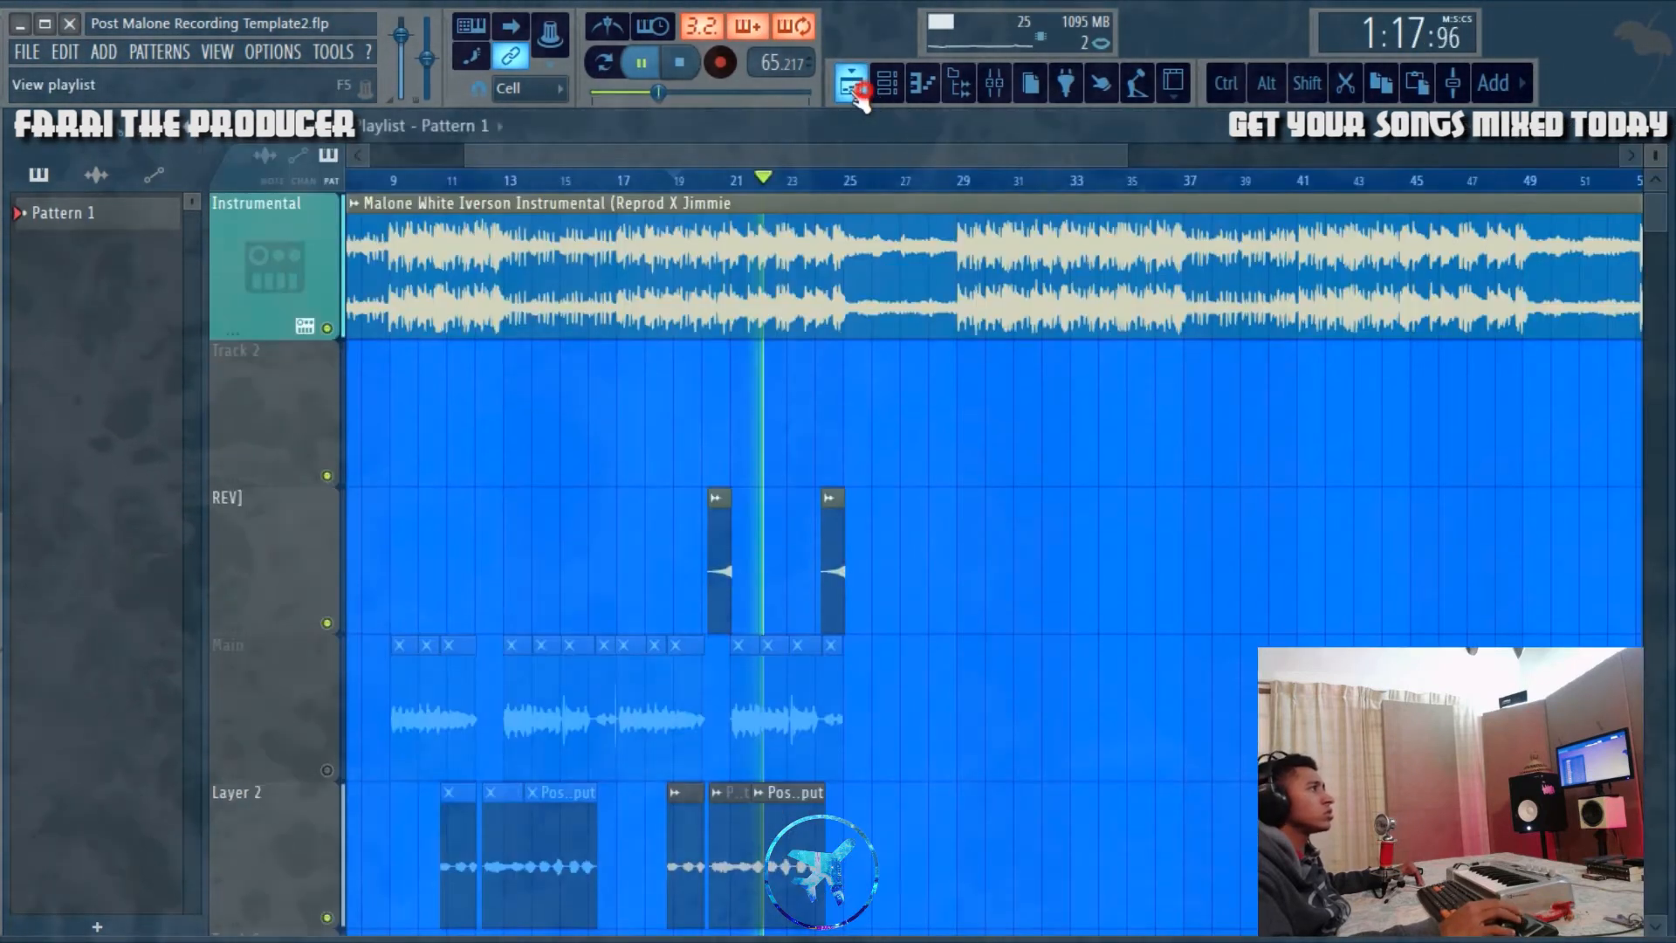
pyautogui.click(677, 63)
pyautogui.click(326, 770)
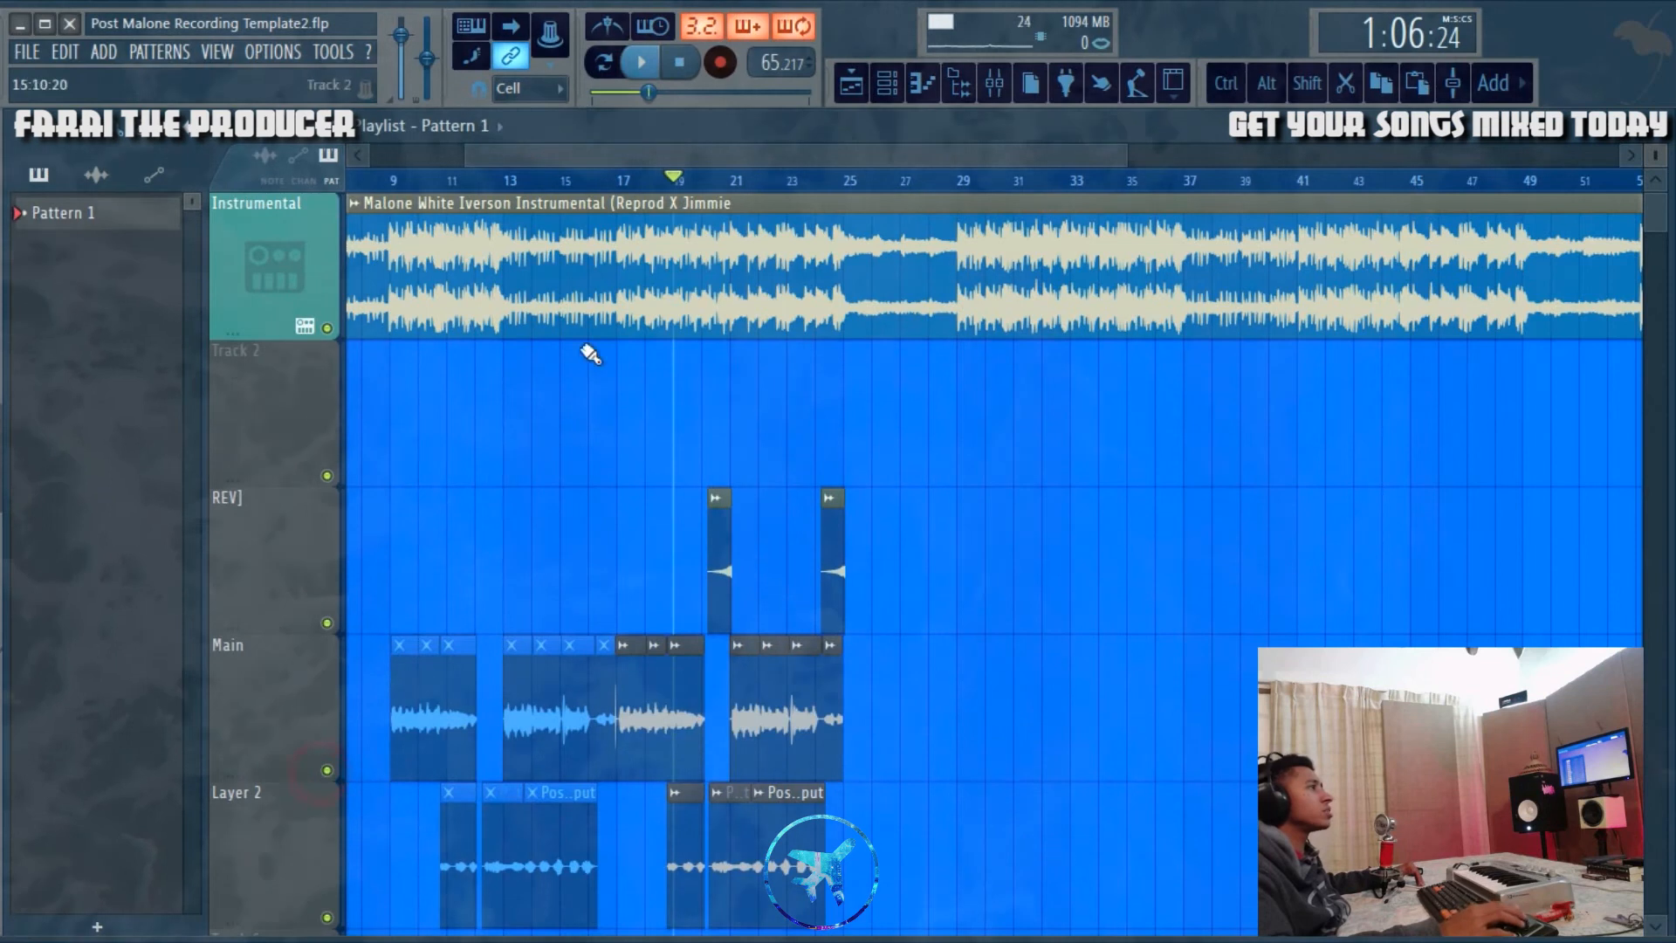
# Step: Play the arrangement from bar 20 with all tracks active, across the first REV] clip
pyautogui.scroll(10, 711, 180)
pyautogui.click(708, 180)
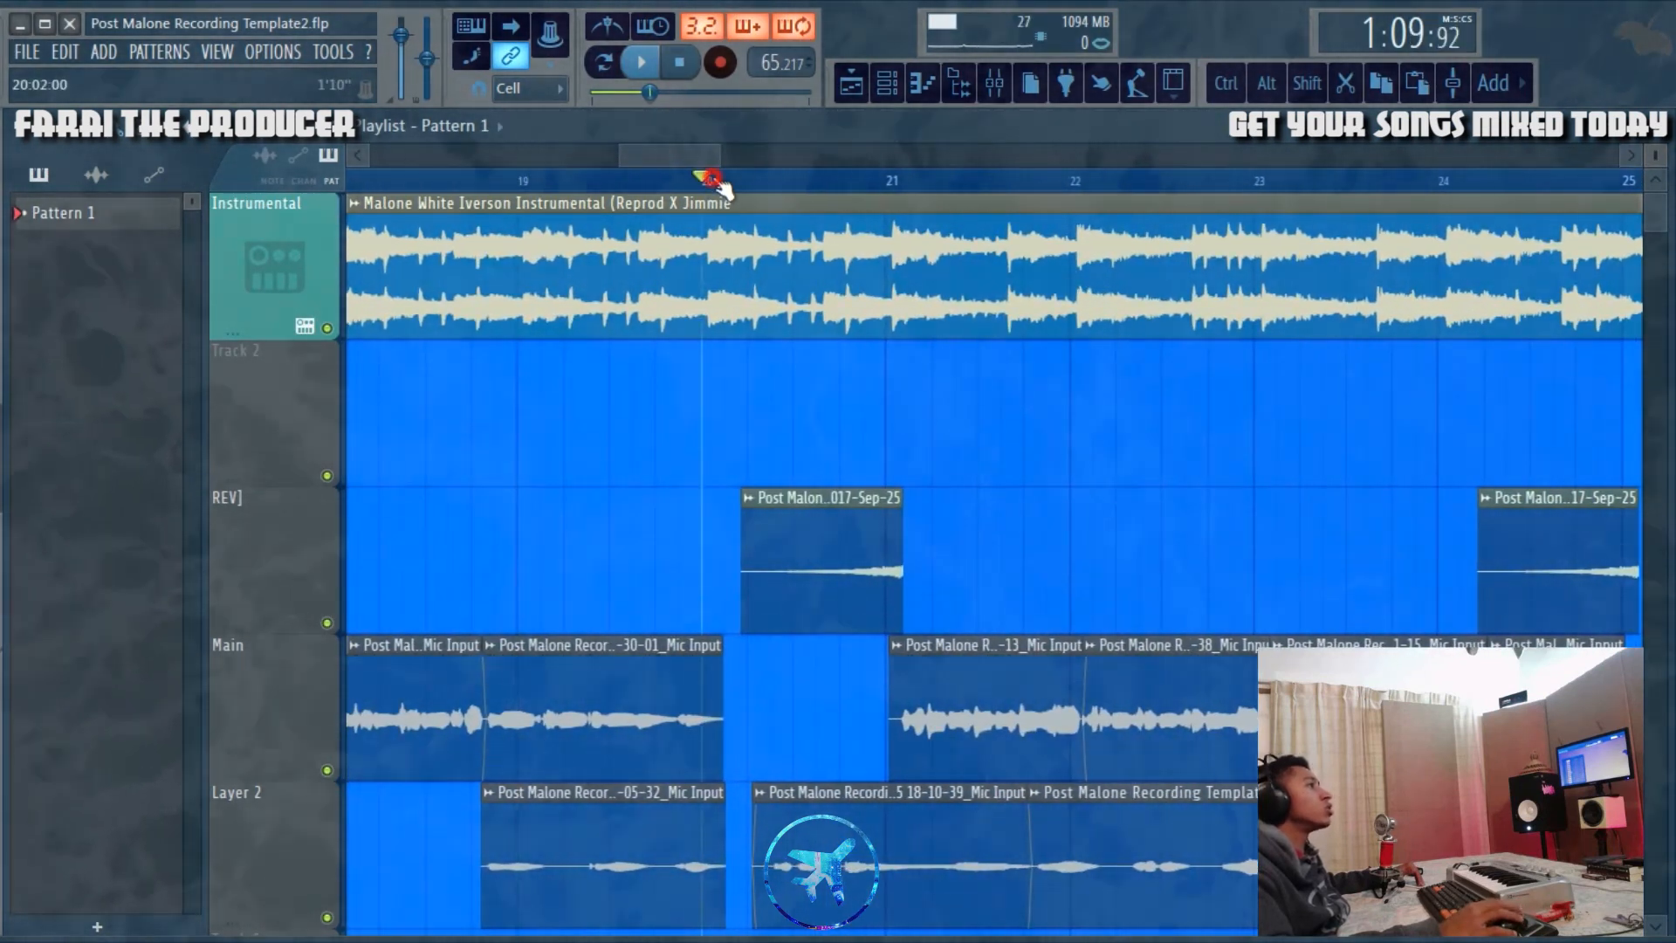
pyautogui.moveTo(686, 154); pyautogui.dragTo(696, 153)
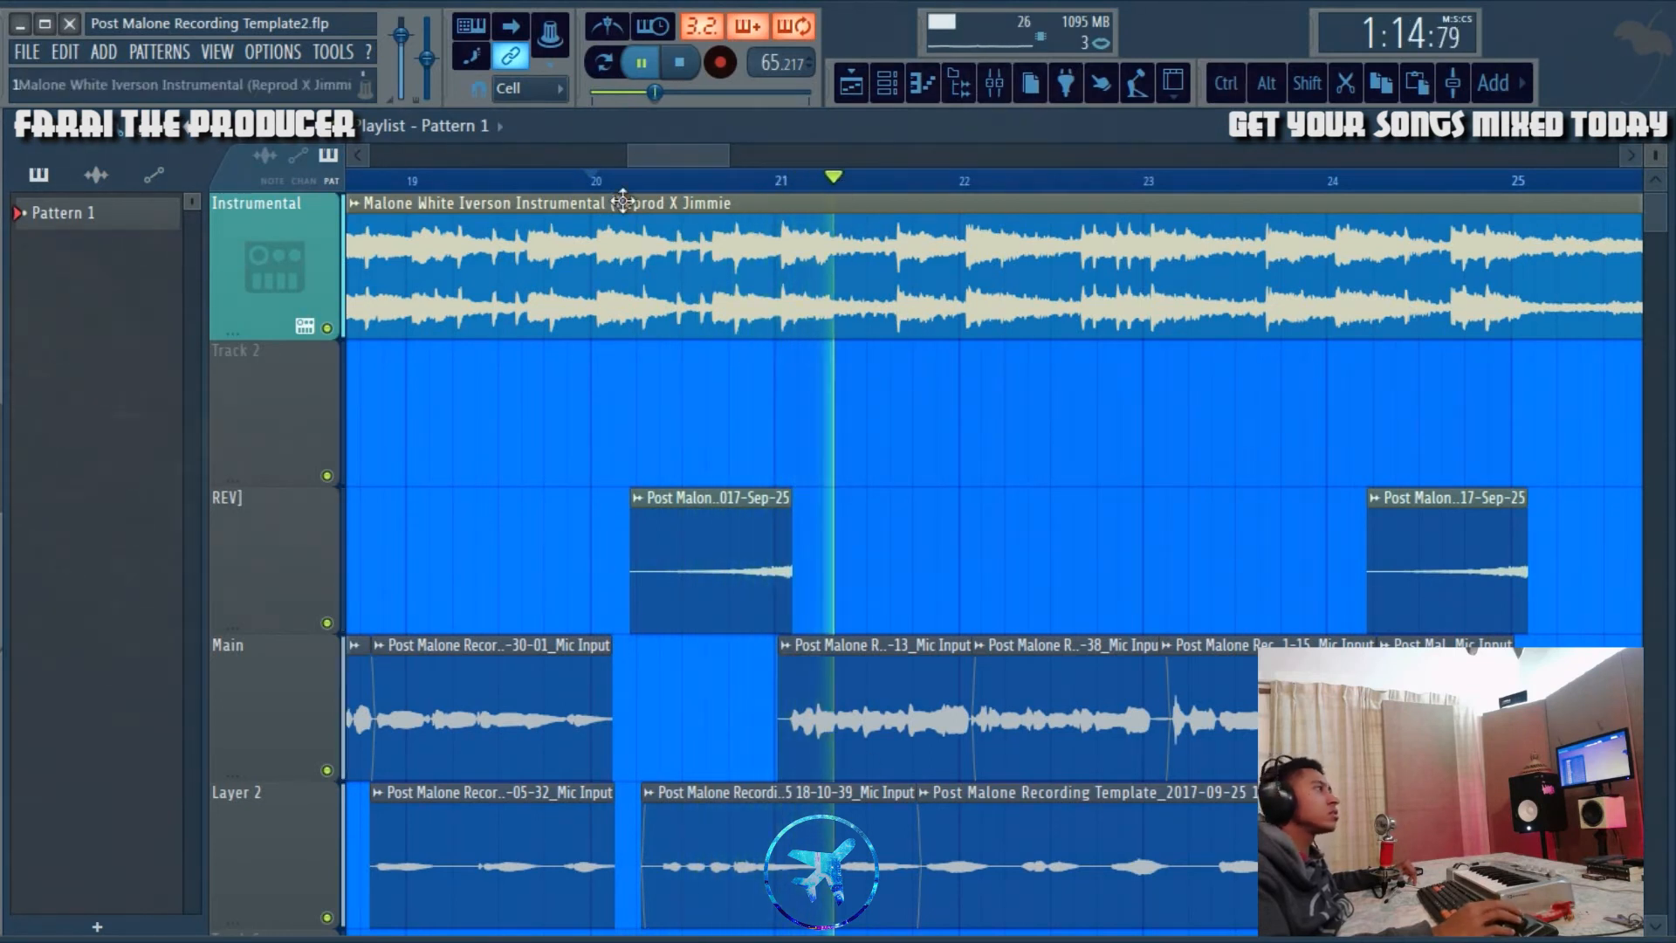
# Step: Solo the REV] track, audition its first clip alone and with the Instrumental, and reactivate all tracks
pyautogui.rightClick(326, 623)
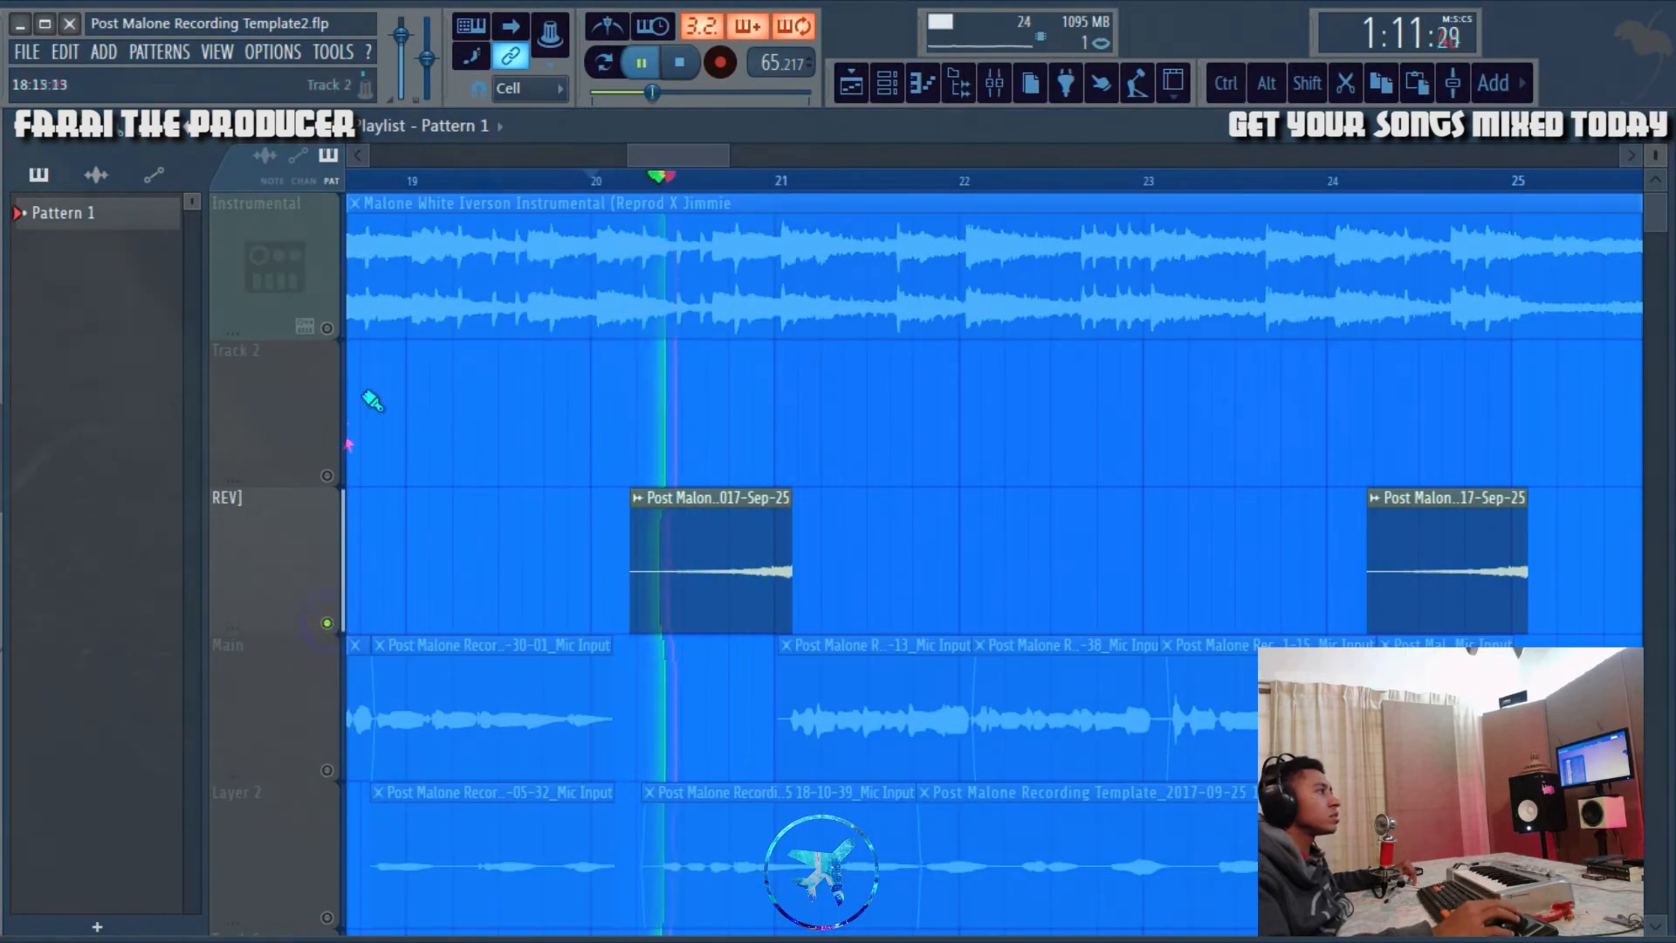
pyautogui.click(327, 330)
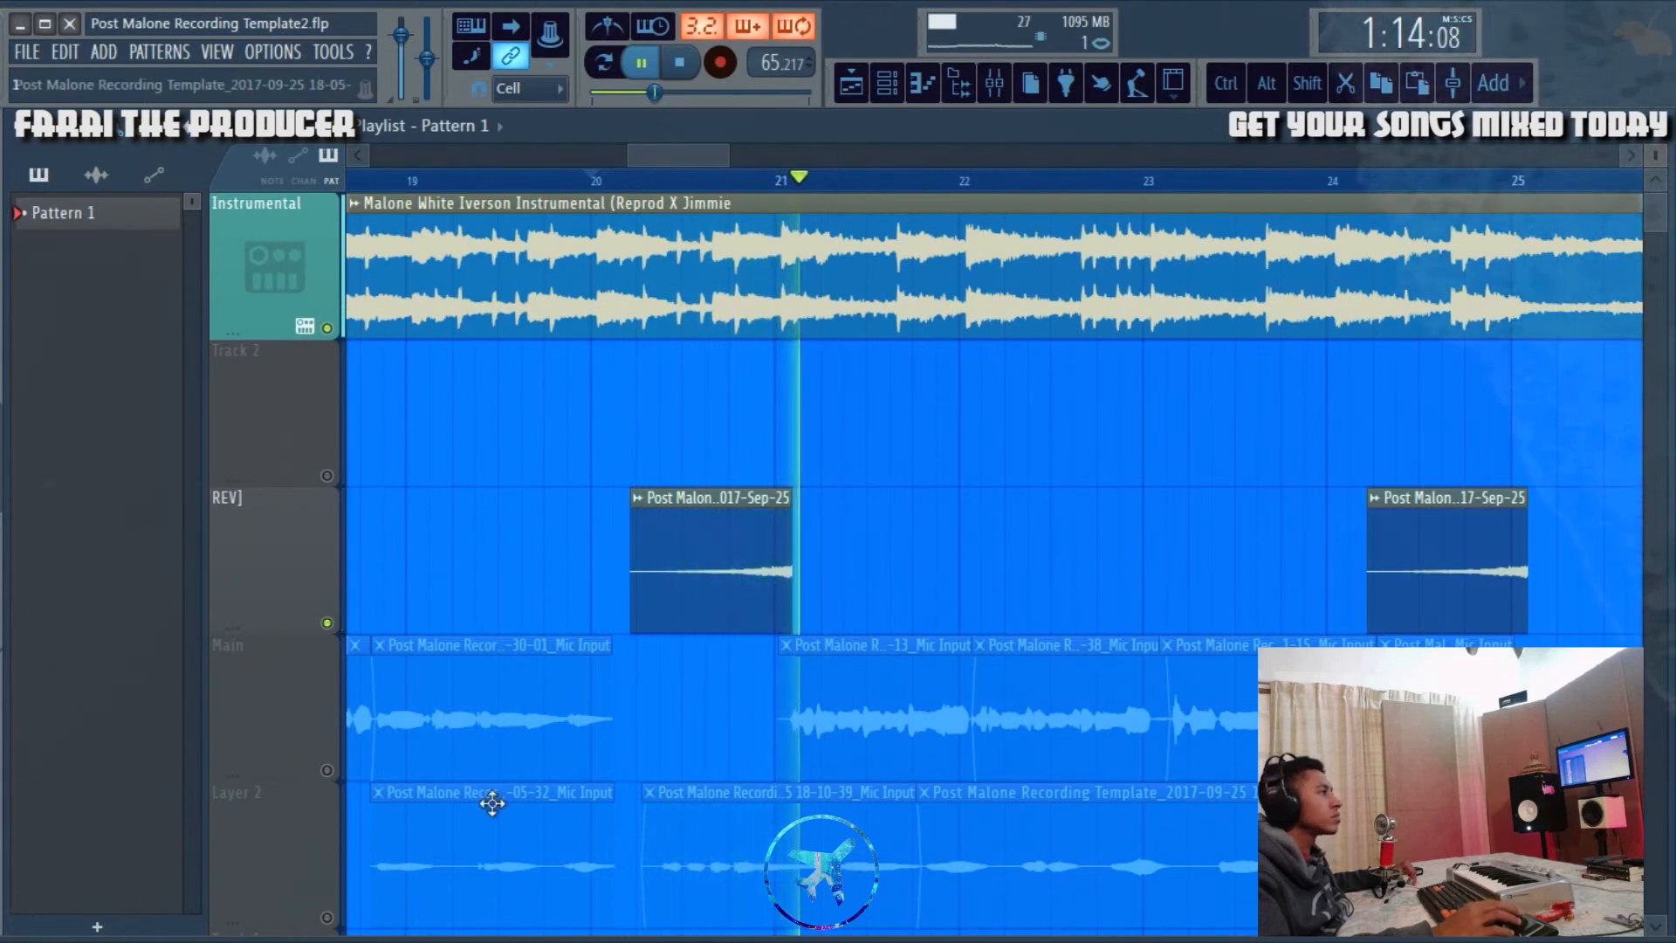
pyautogui.rightClick(324, 616)
pyautogui.rightClick(322, 615)
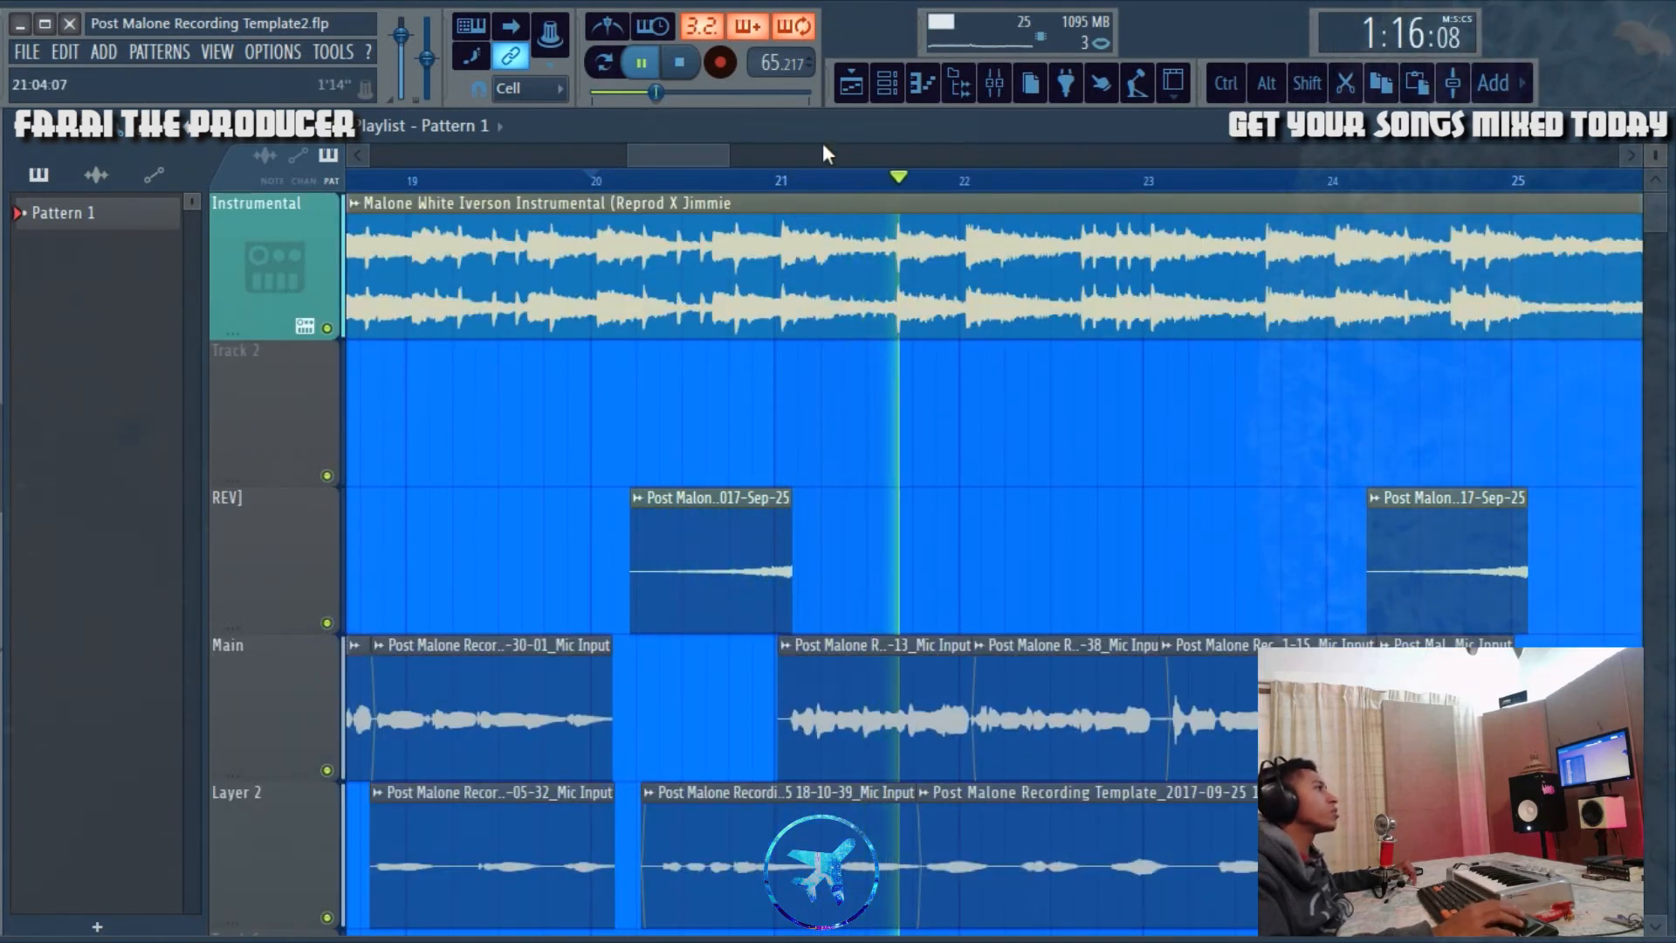
# Step: Play the arrangement from bar 24 across the second REV] clip, and stop playback
pyautogui.scroll(-4, 823, 155)
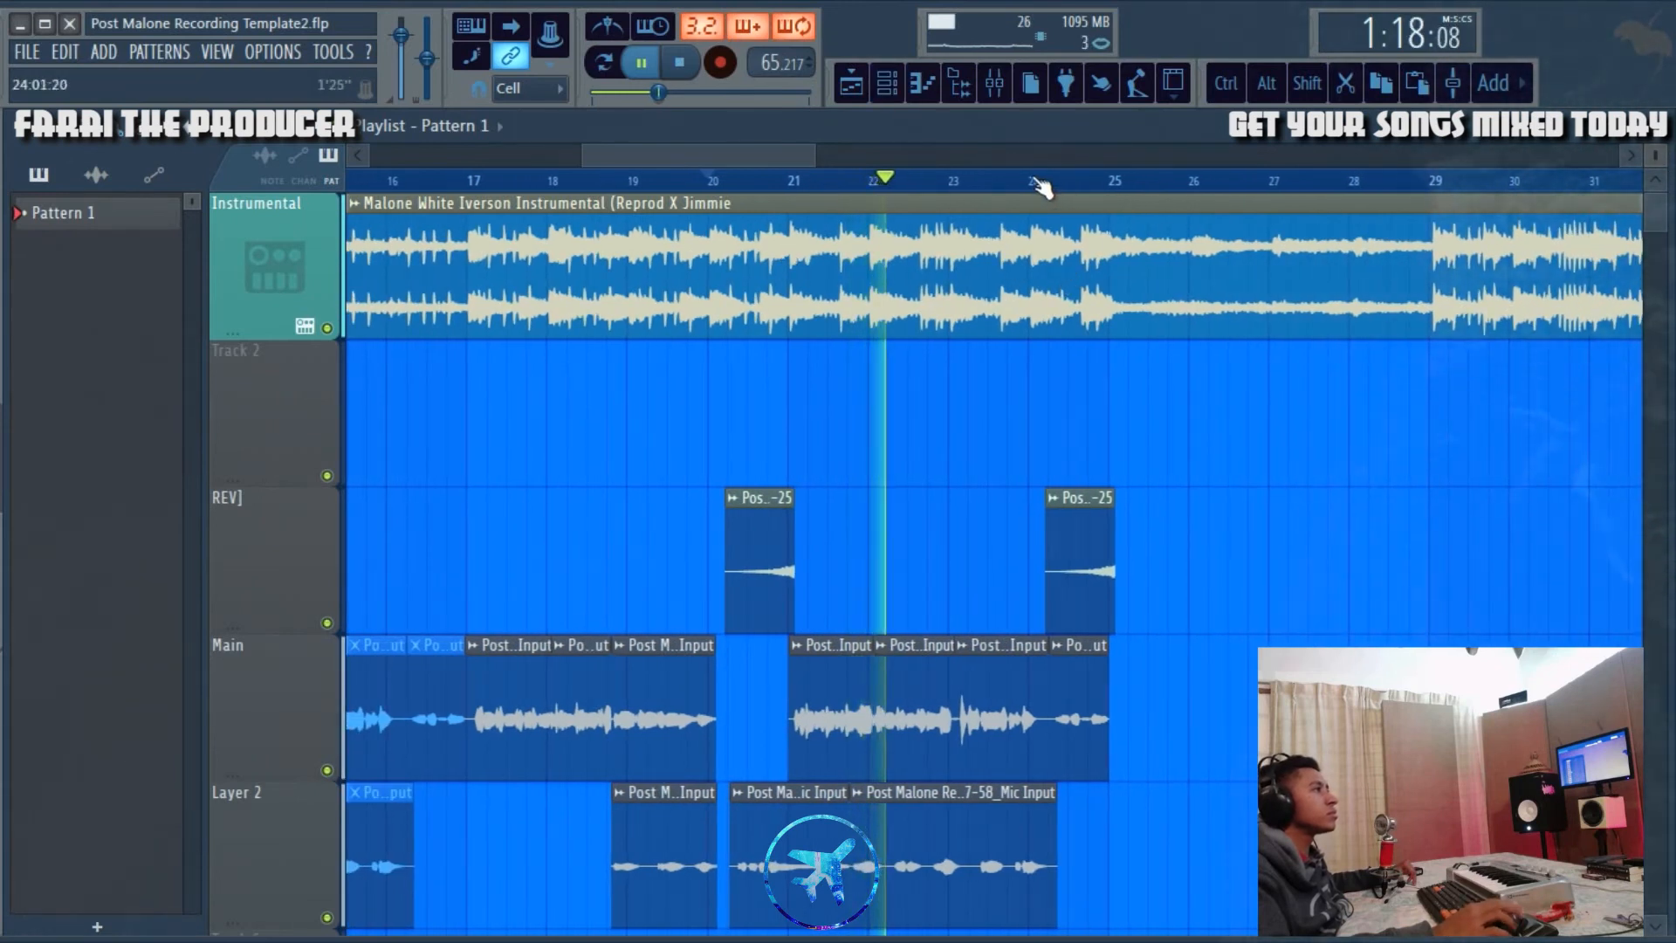
pyautogui.click(1036, 181)
pyautogui.scroll(4, 1036, 157)
pyautogui.moveTo(710, 155); pyautogui.dragTo(722, 154)
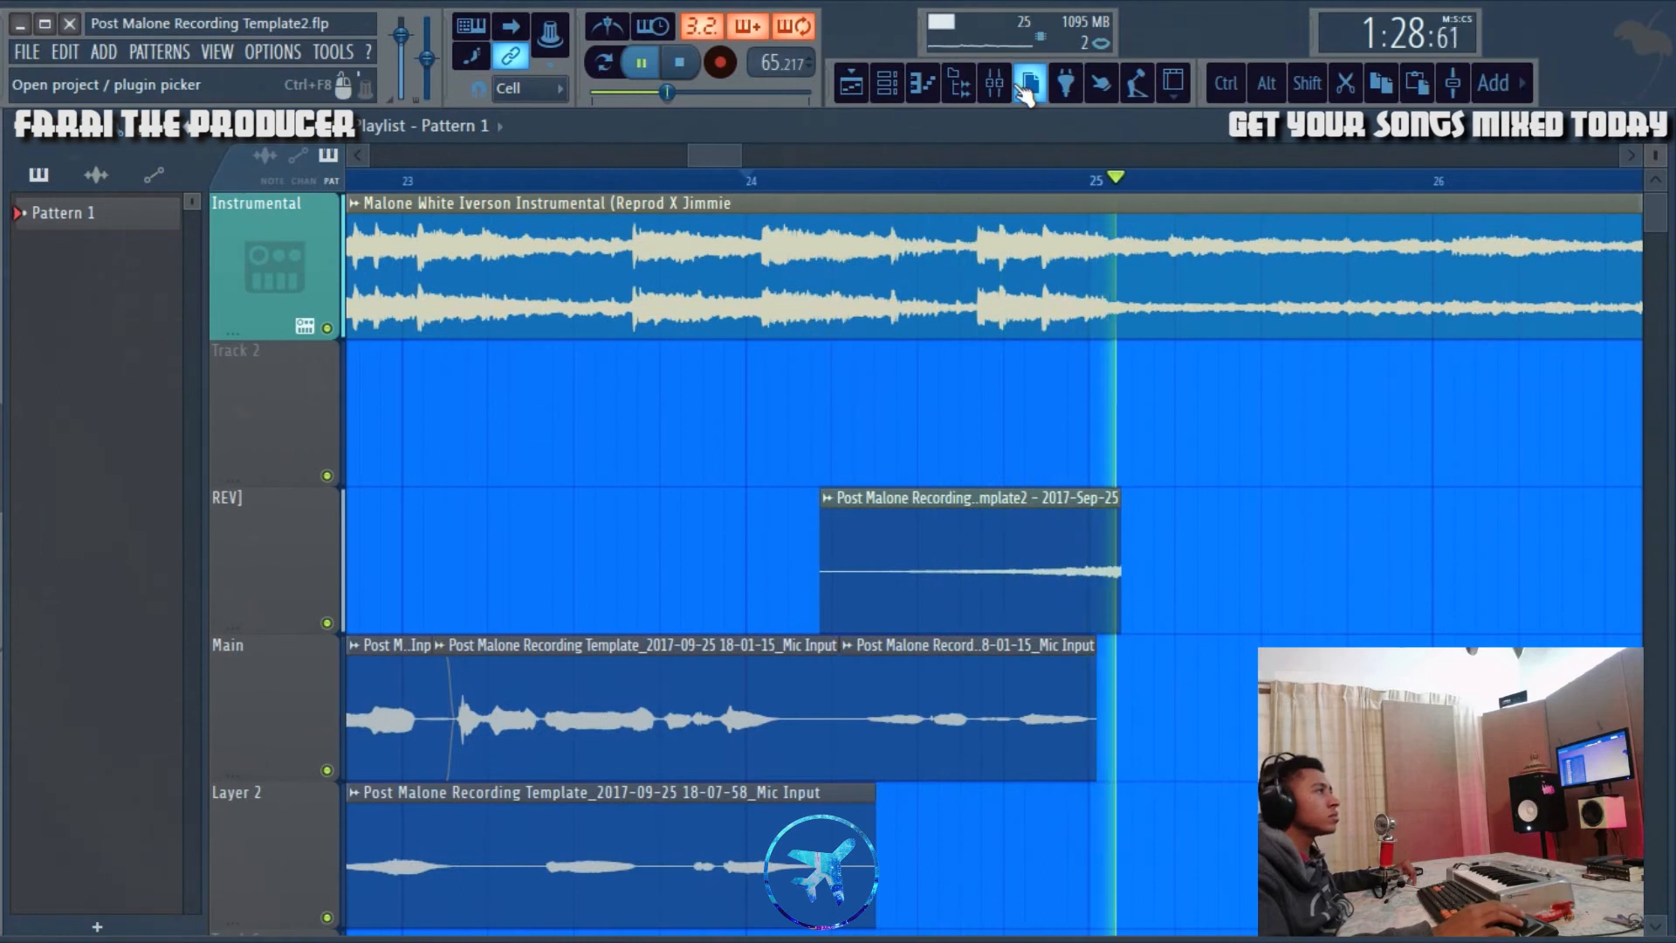
pyautogui.scroll(-7, 938, 178)
pyautogui.press('space')
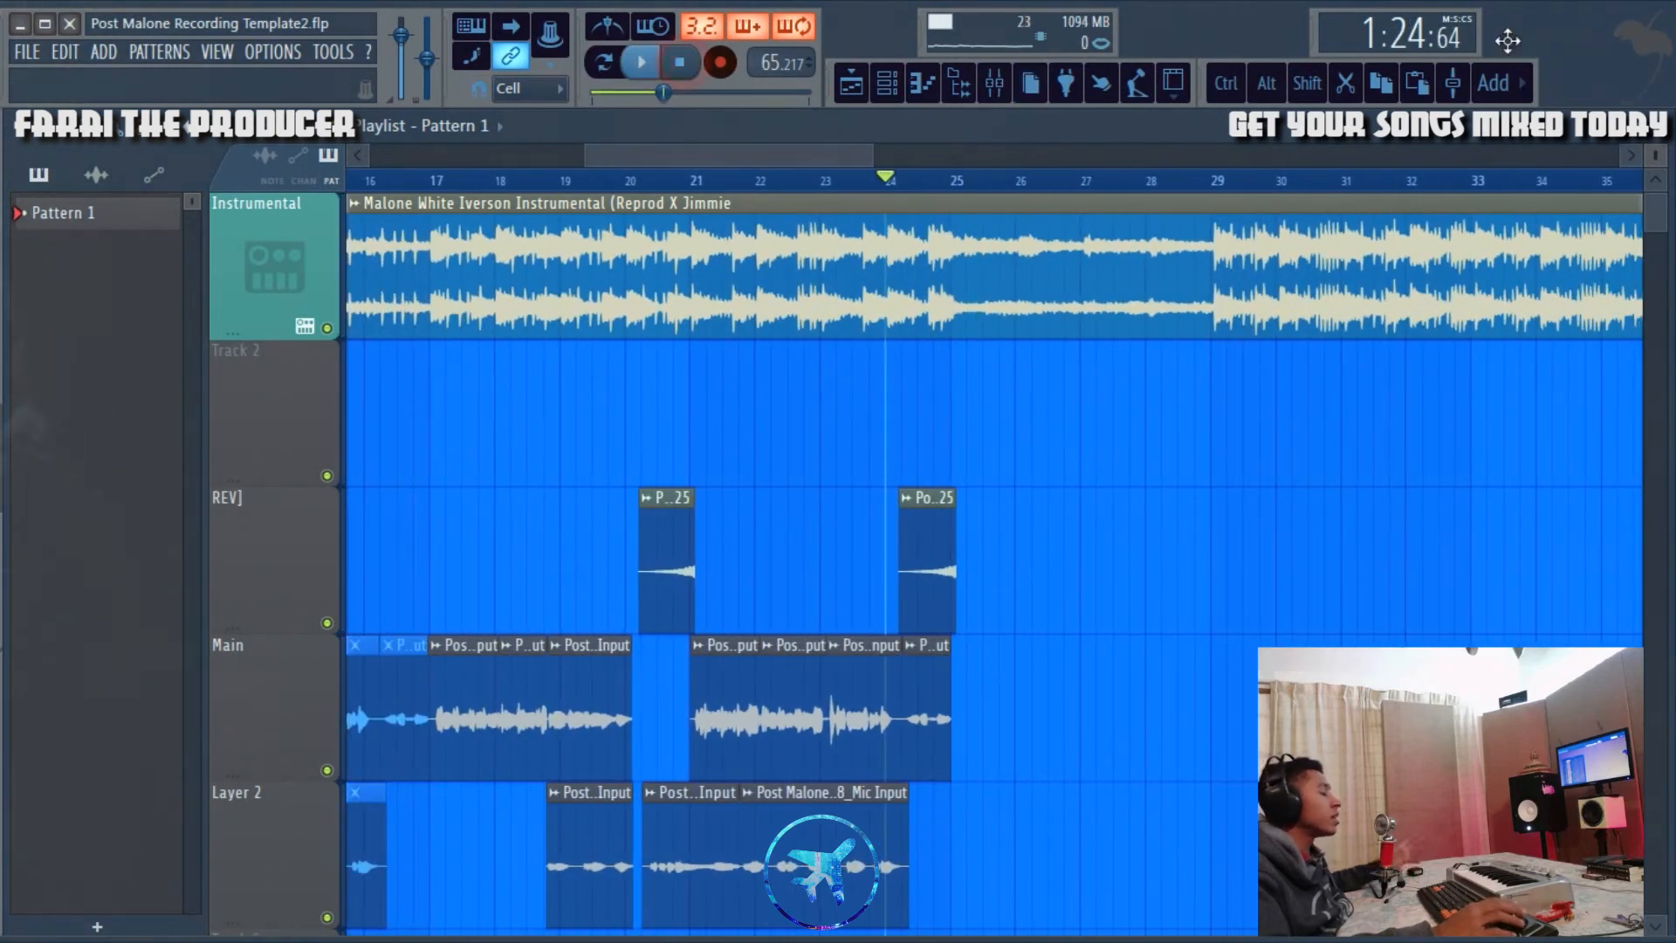
# Step: View the Sides effect chain in the mixer, and open the ModernPoloKiller compressor on the Destroyed SSL track
pyautogui.scroll(-8, 1085, 187)
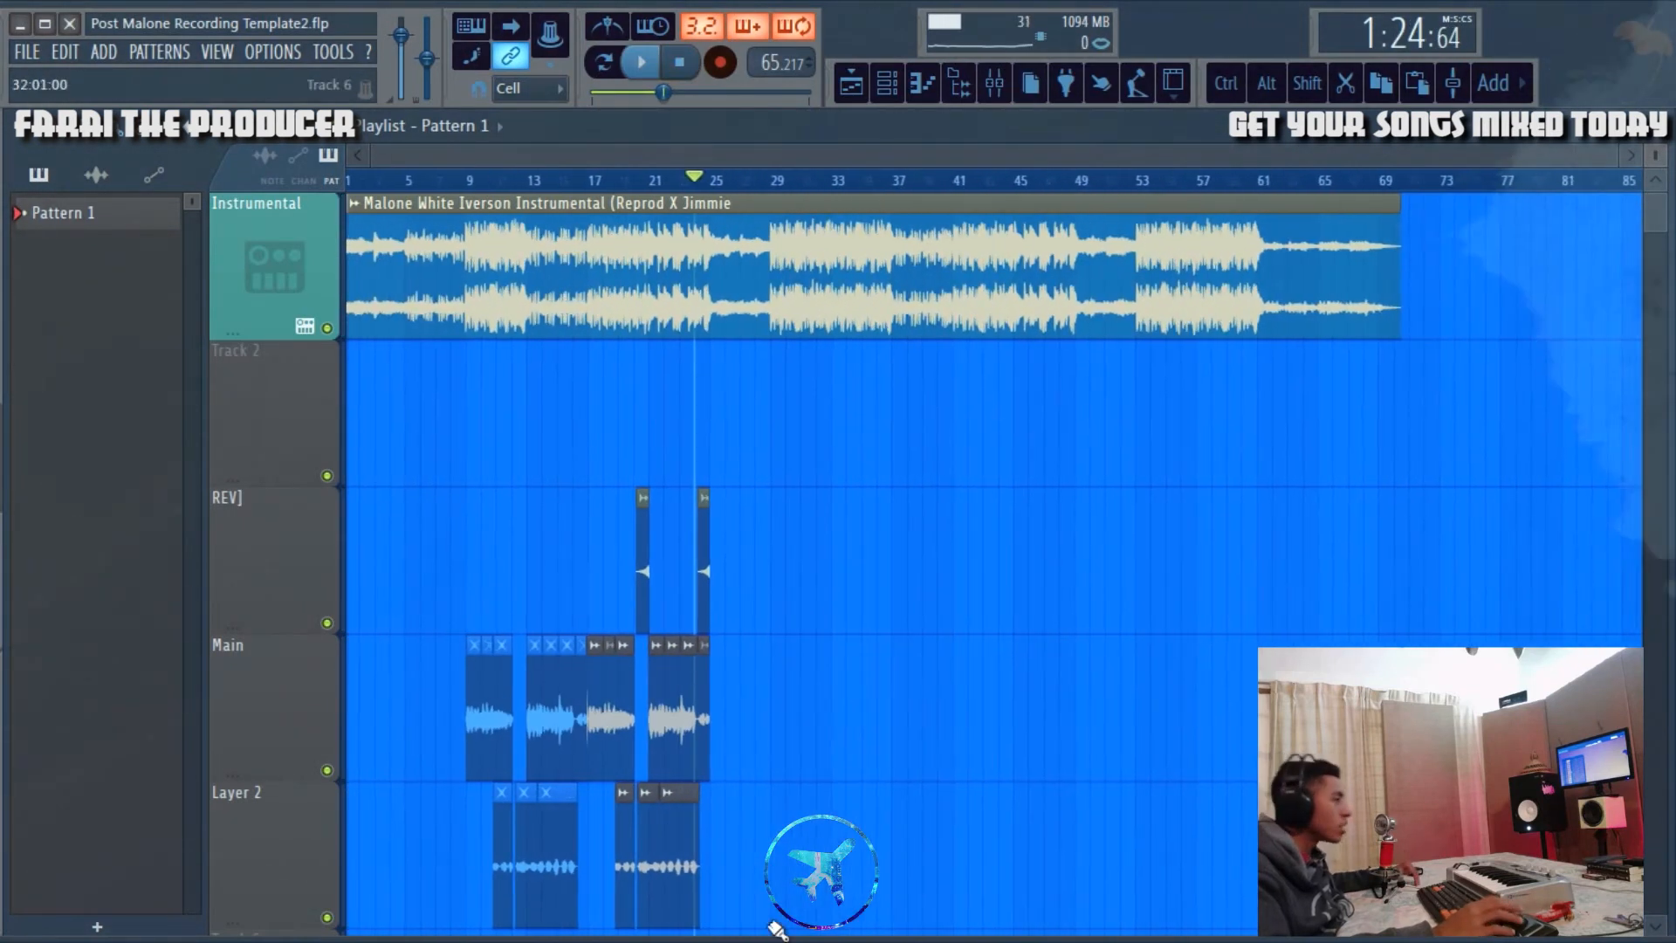
pyautogui.click(997, 87)
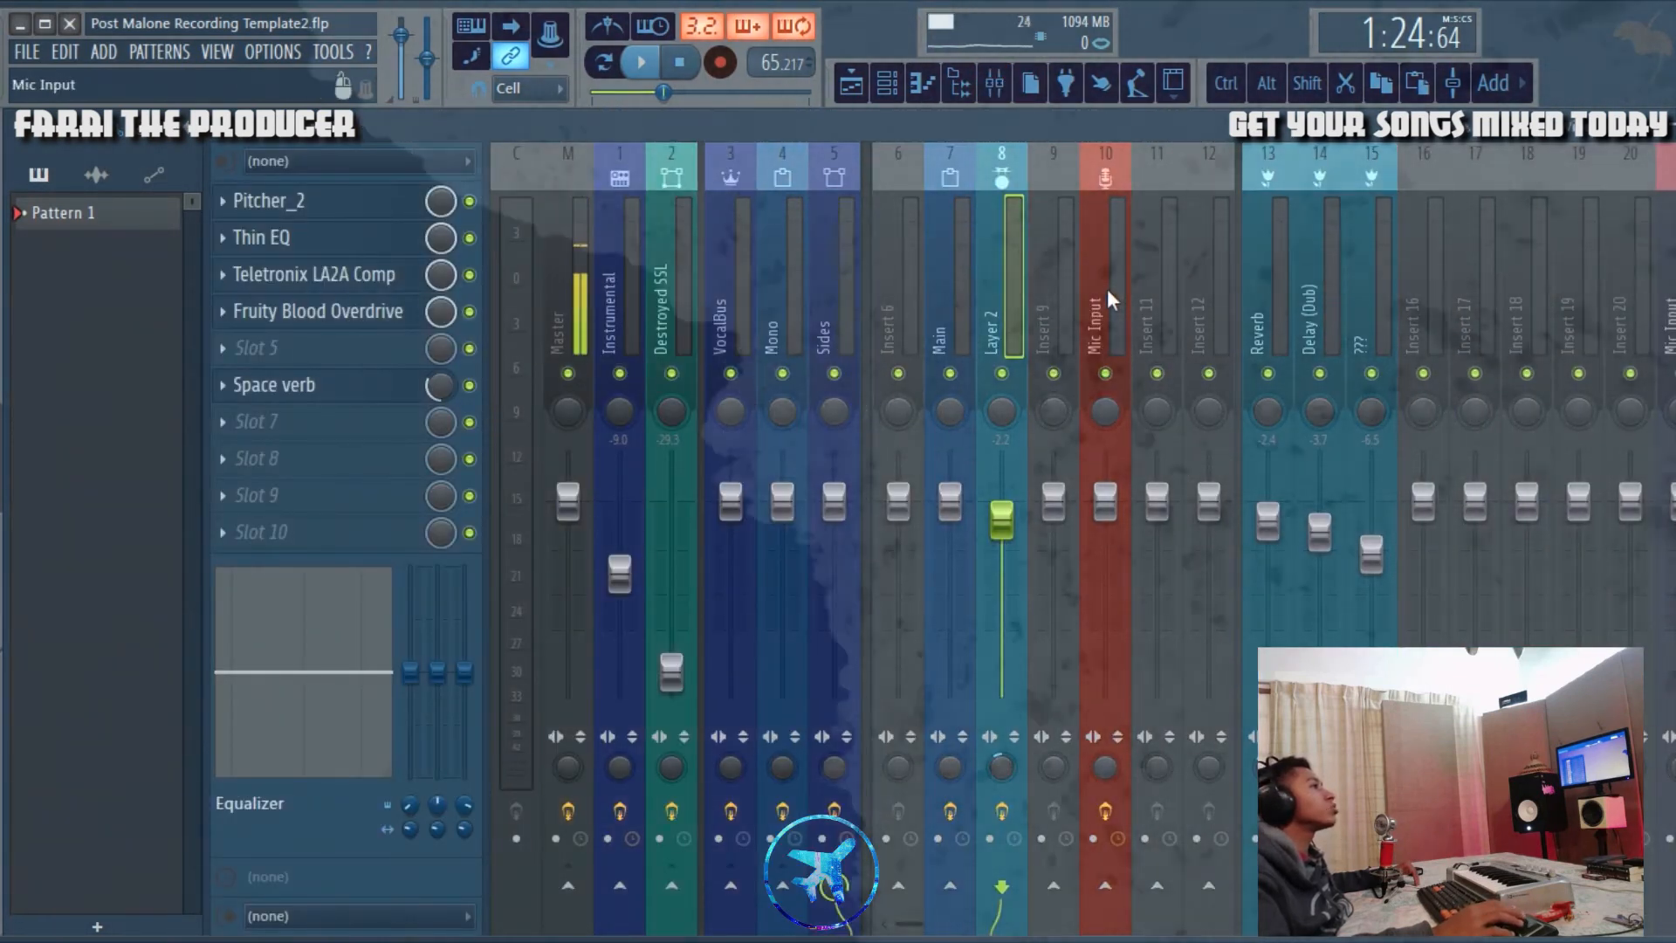
pyautogui.click(821, 254)
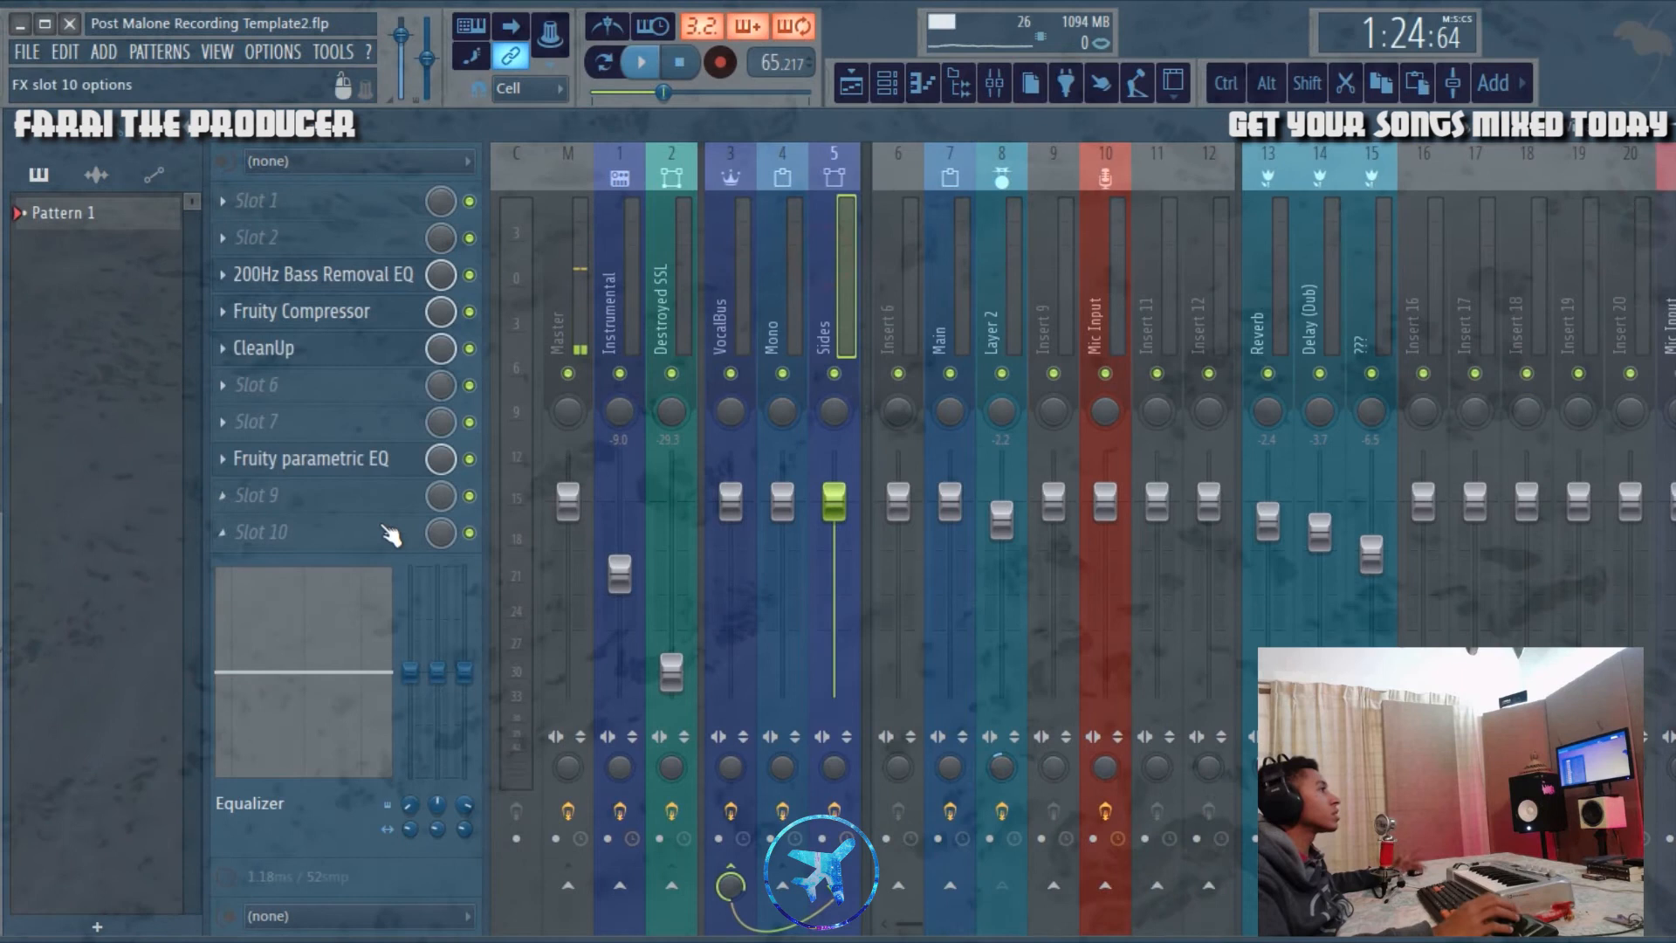
pyautogui.click(668, 266)
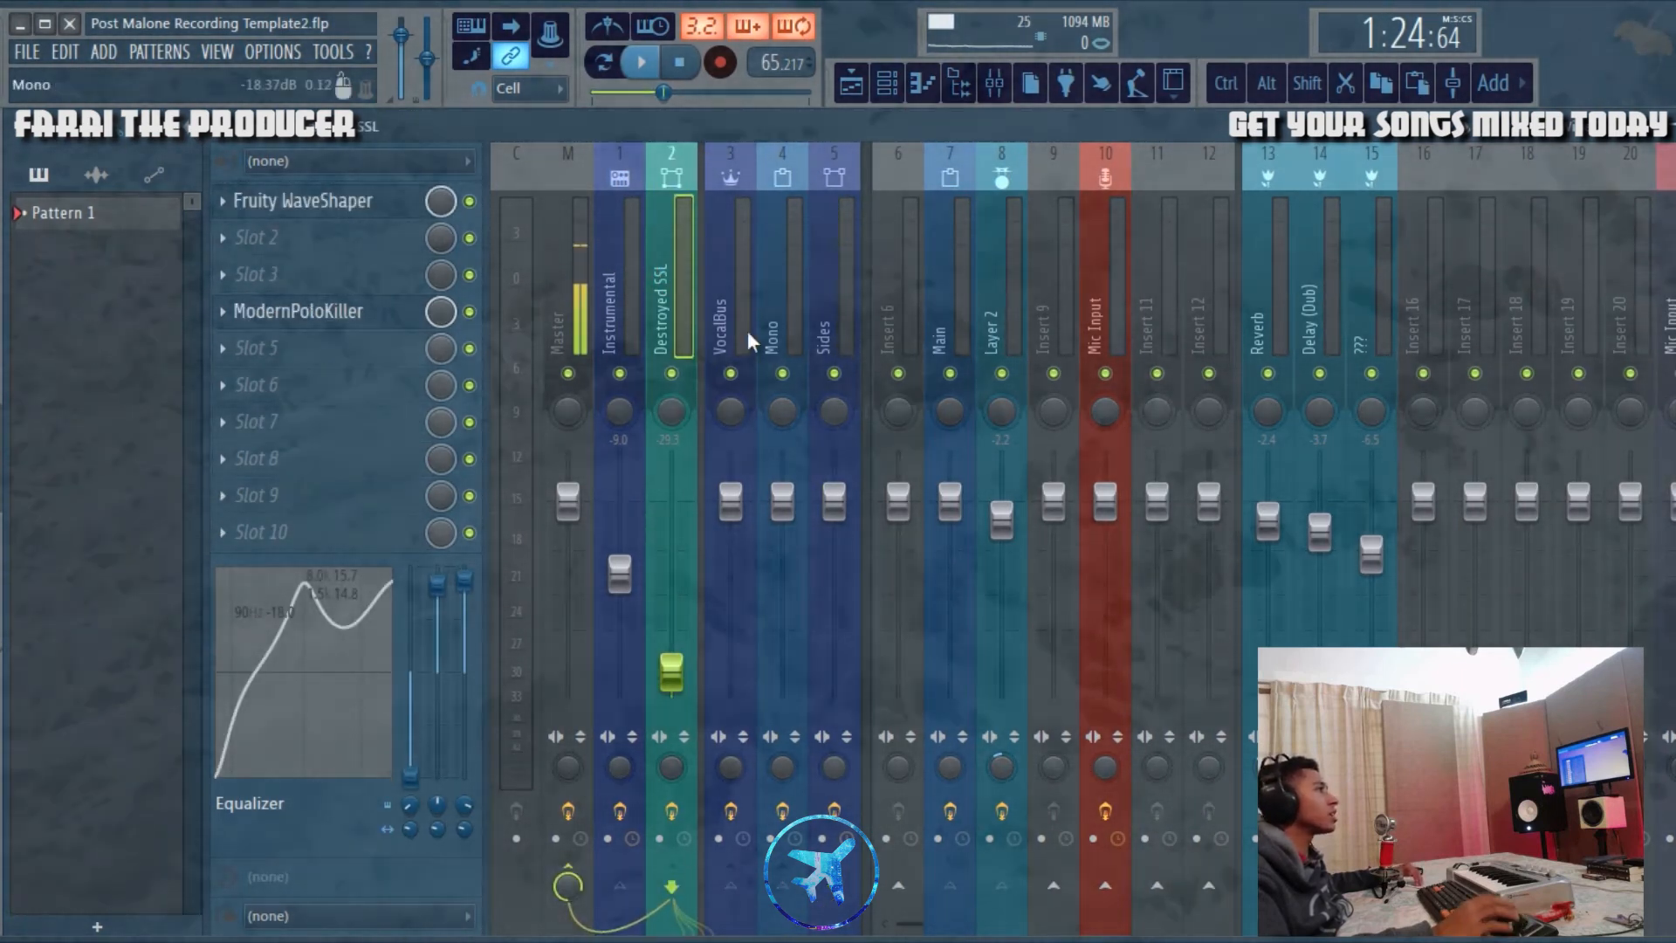
pyautogui.click(336, 312)
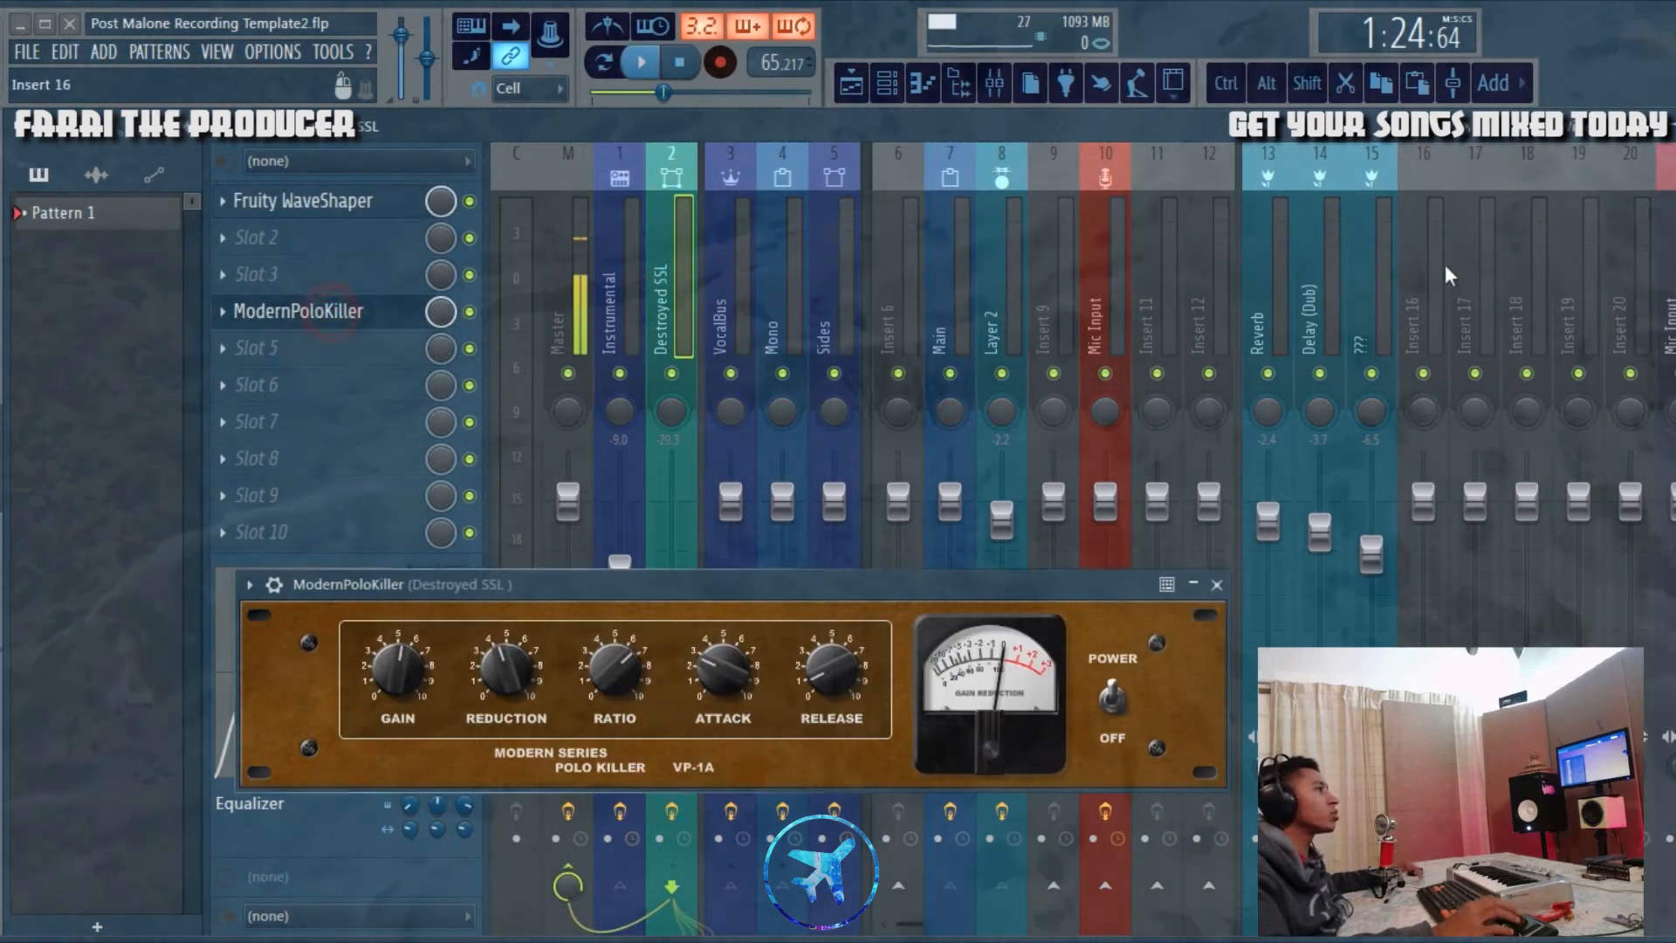
# Step: Close the ModernPoloKiller compressor, and inspect the 16Khz Cut equalizer in the Master track's effect chain
pyautogui.click(1218, 584)
pyautogui.click(620, 275)
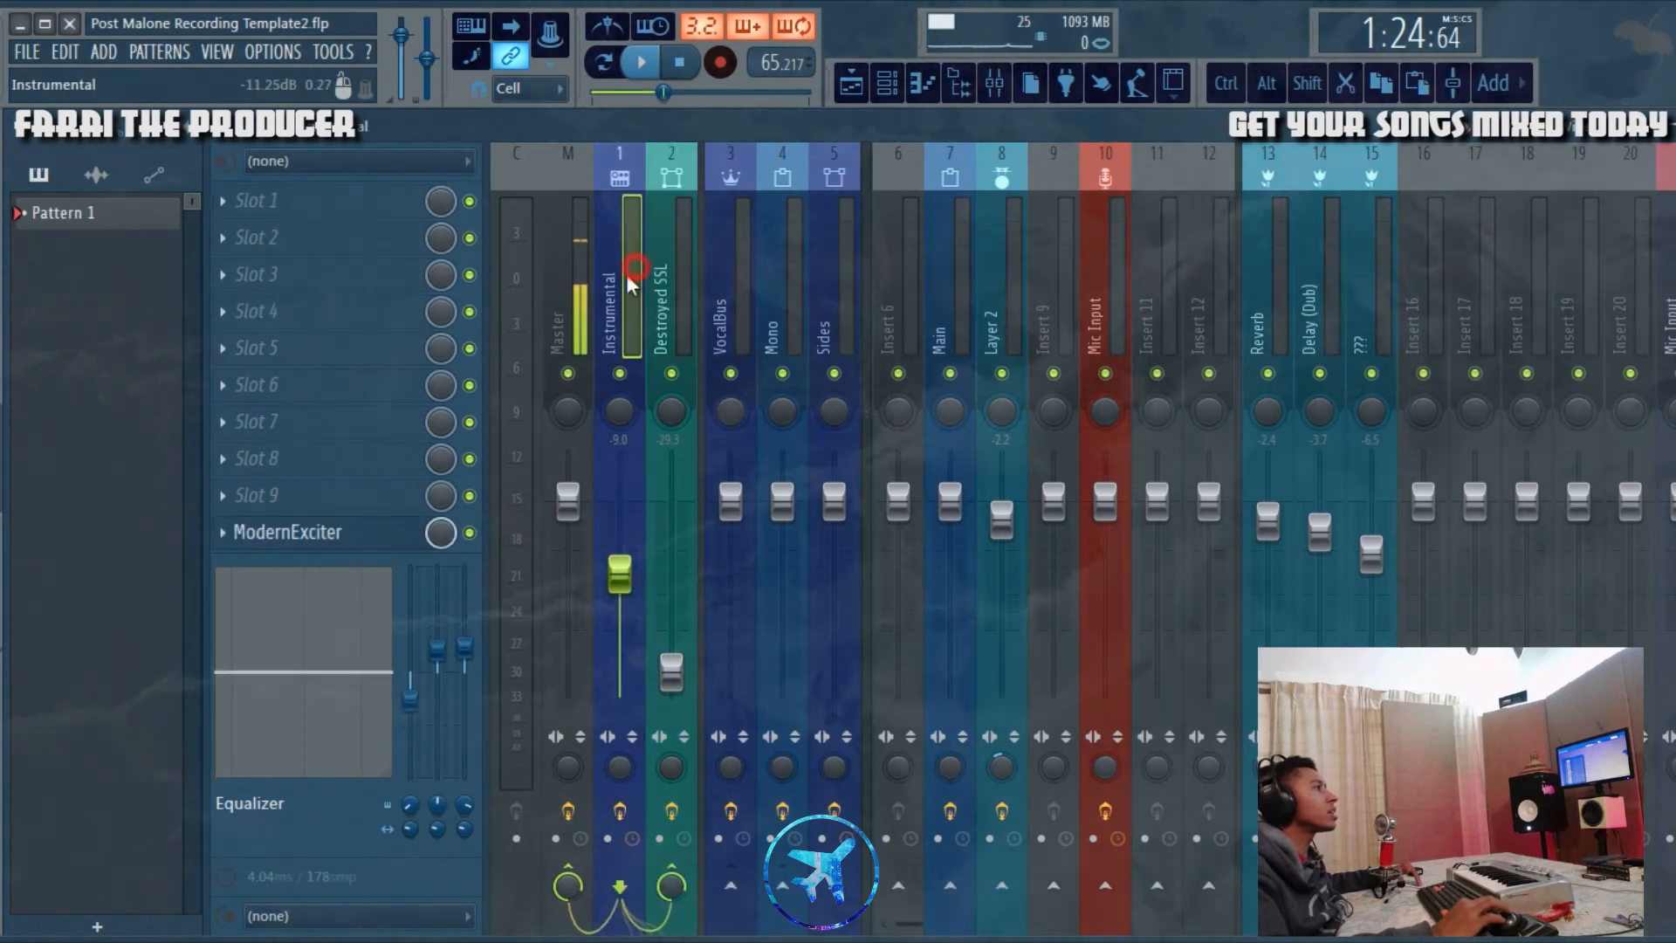
pyautogui.click(590, 245)
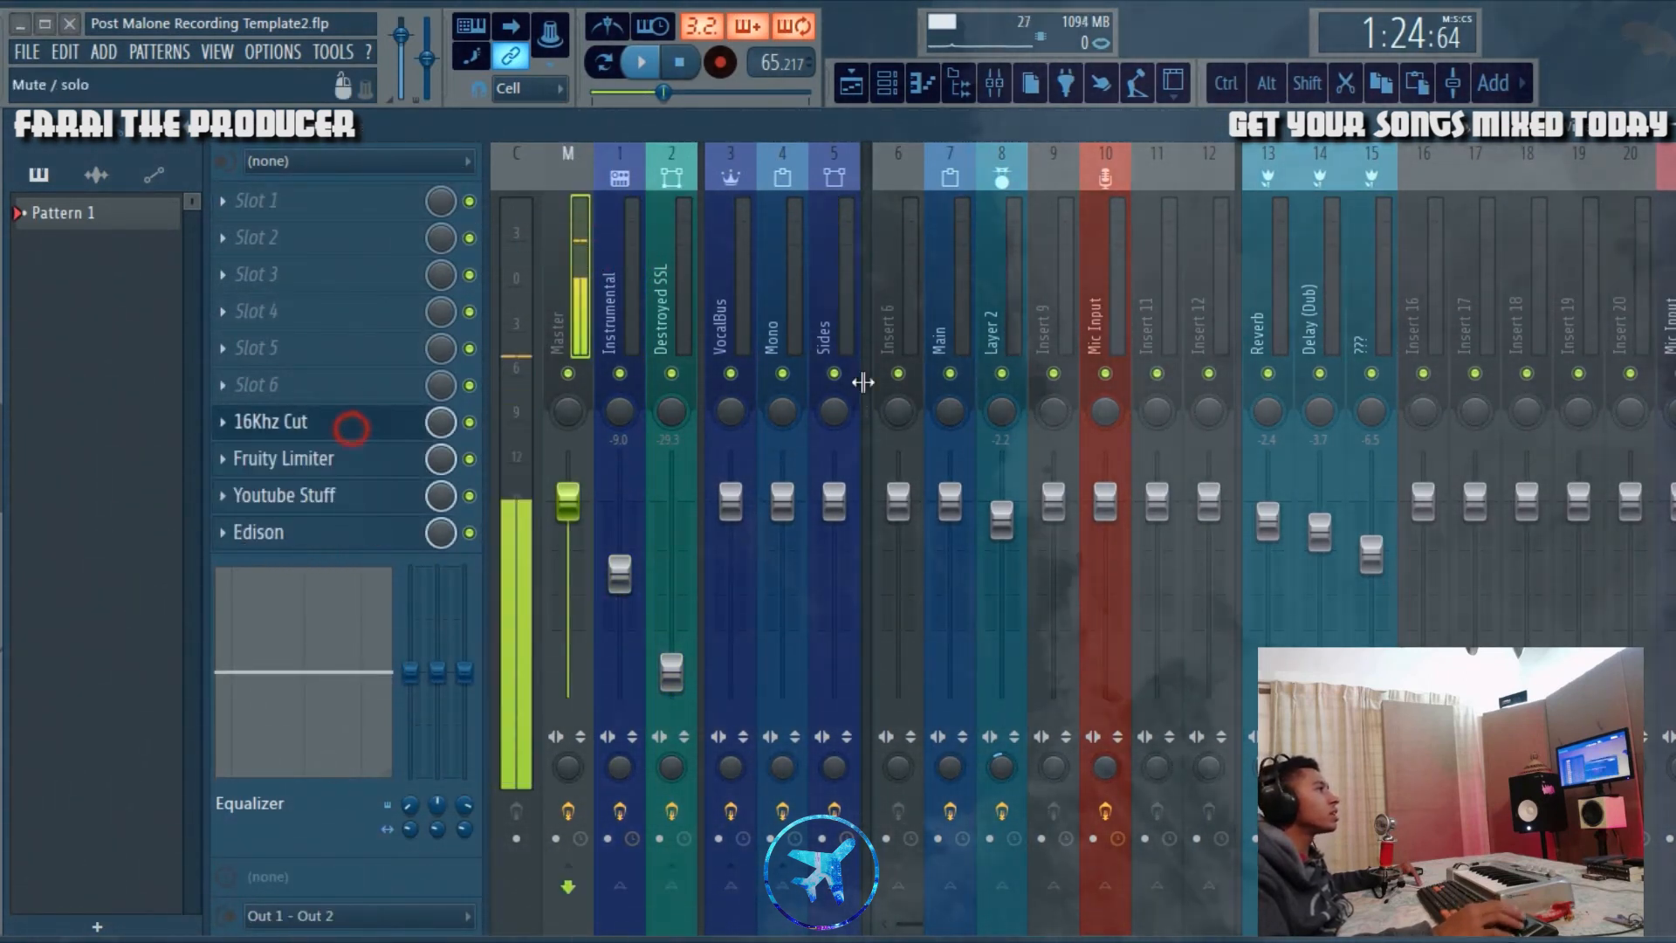
pyautogui.click(351, 428)
pyautogui.moveTo(352, 428); pyautogui.dragTo(1171, 376)
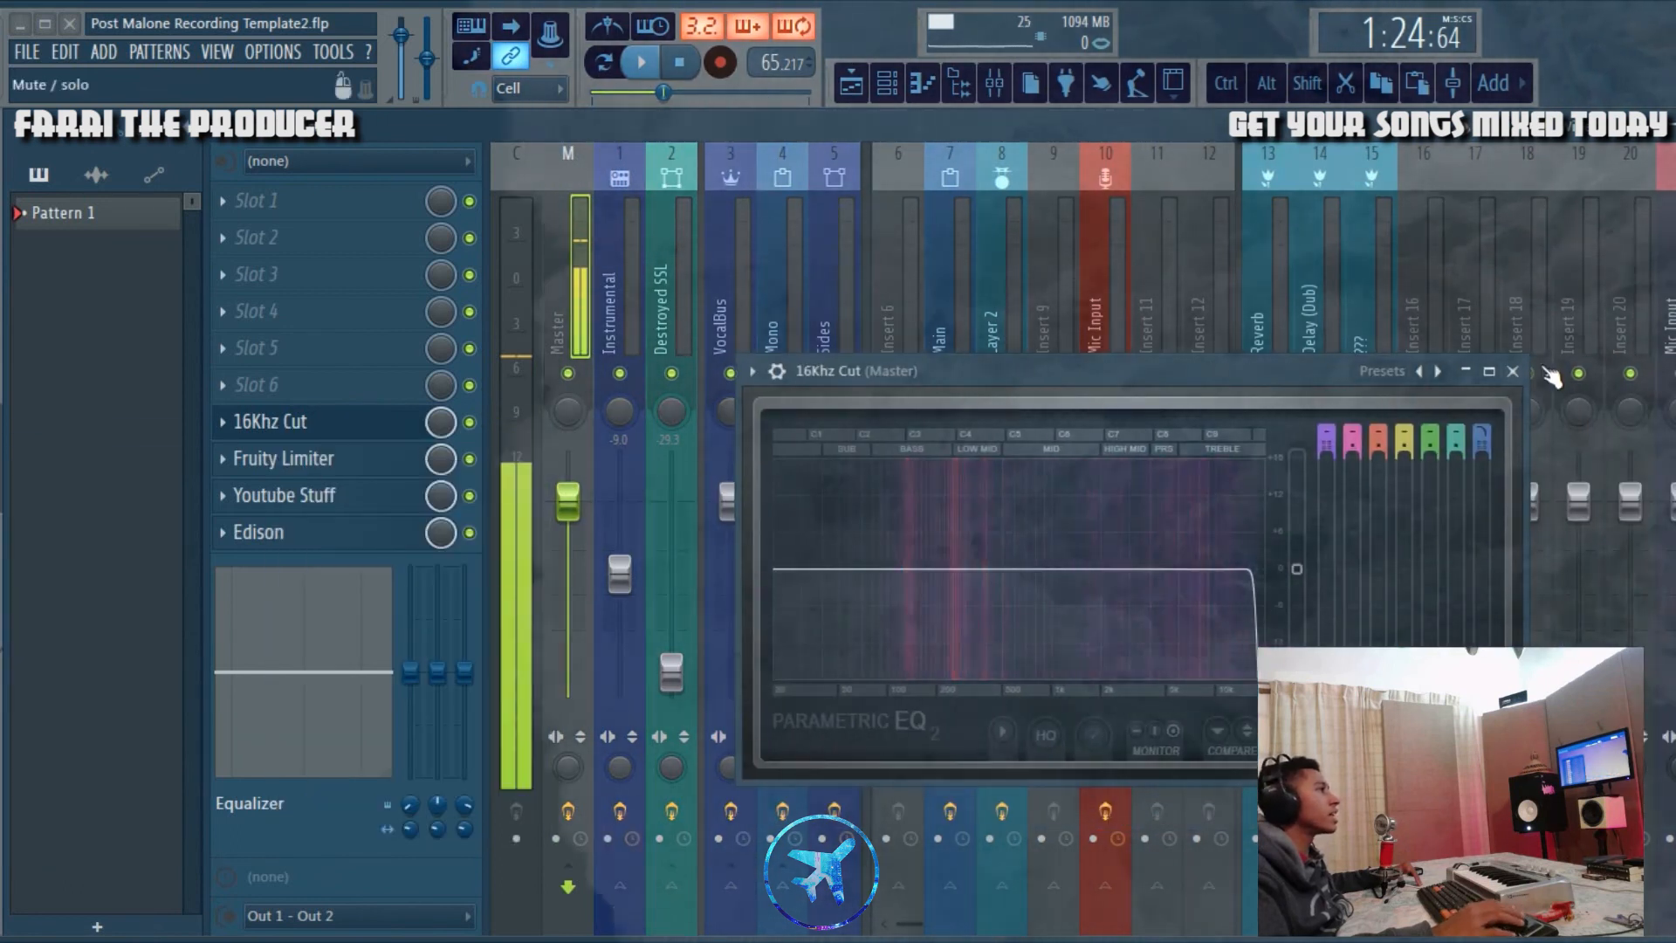
pyautogui.click(1513, 371)
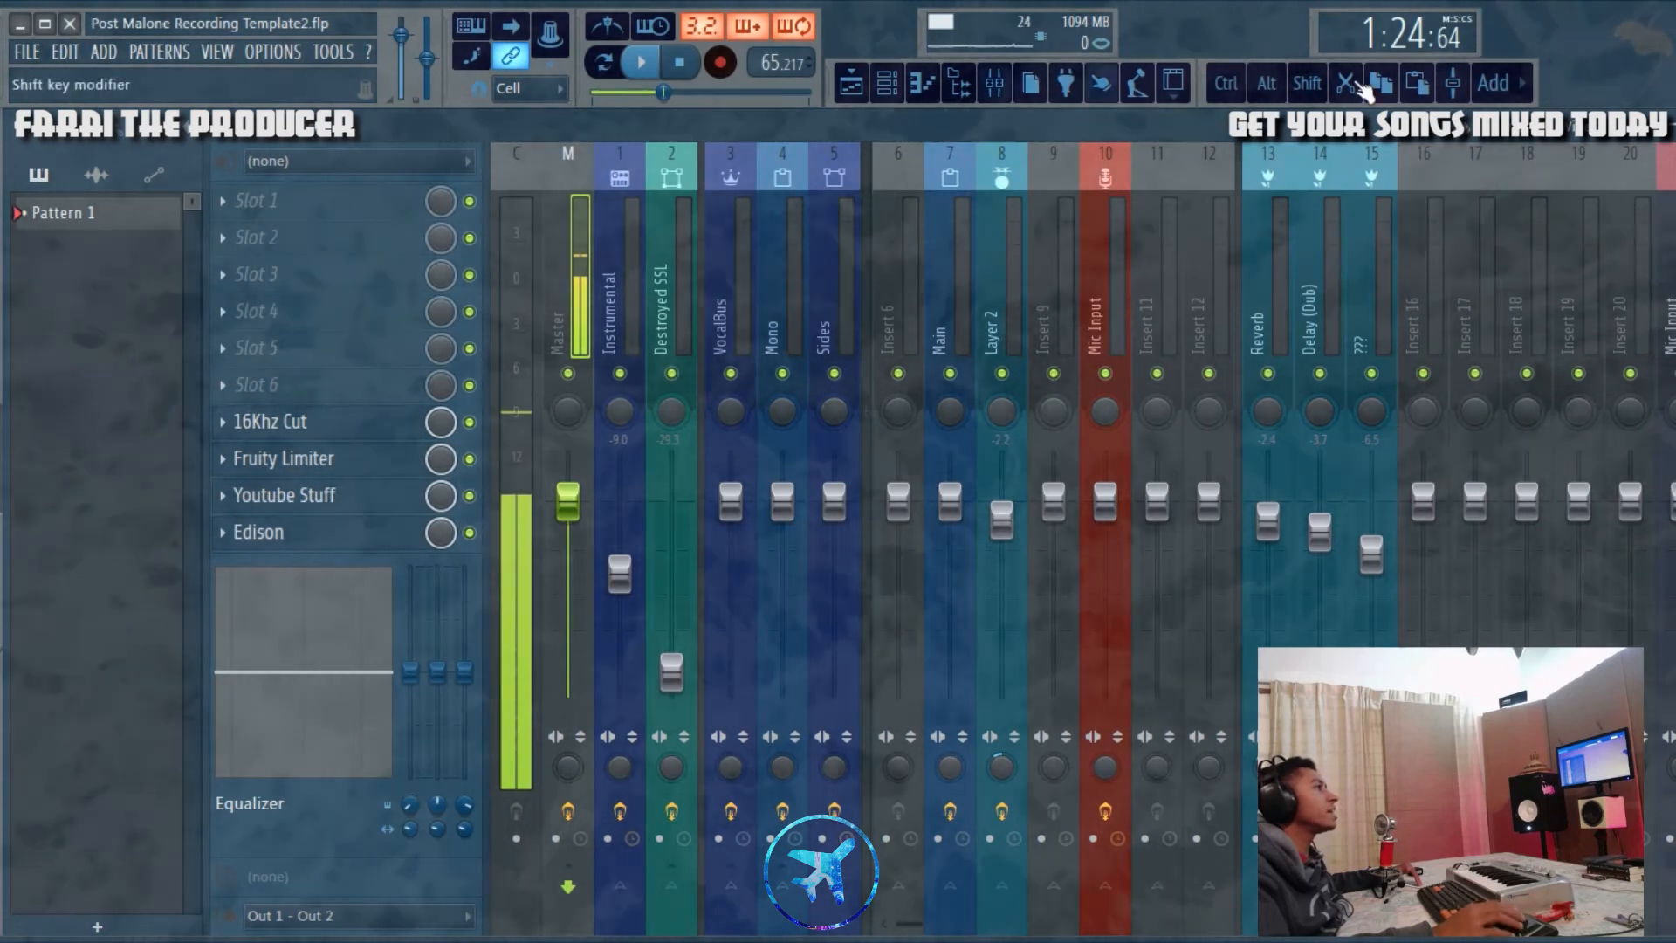
# Step: View the Instrumental, Master and Mono effect chains in the mixer, and return to the playlist
pyautogui.click(631, 229)
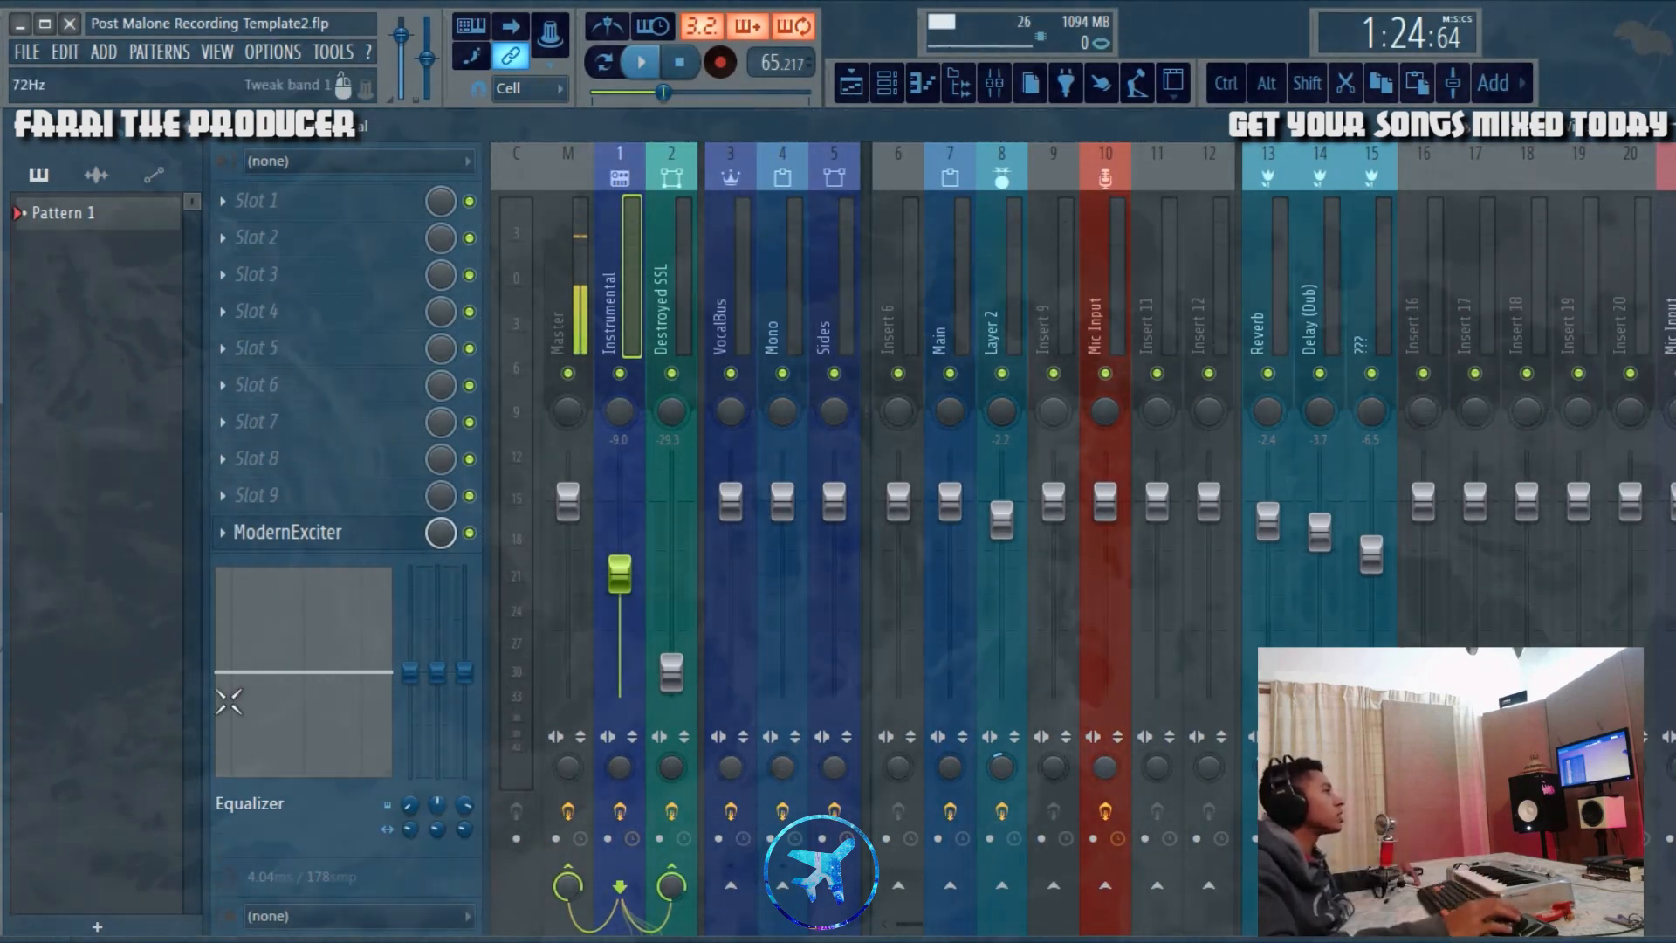
pyautogui.press('Left')
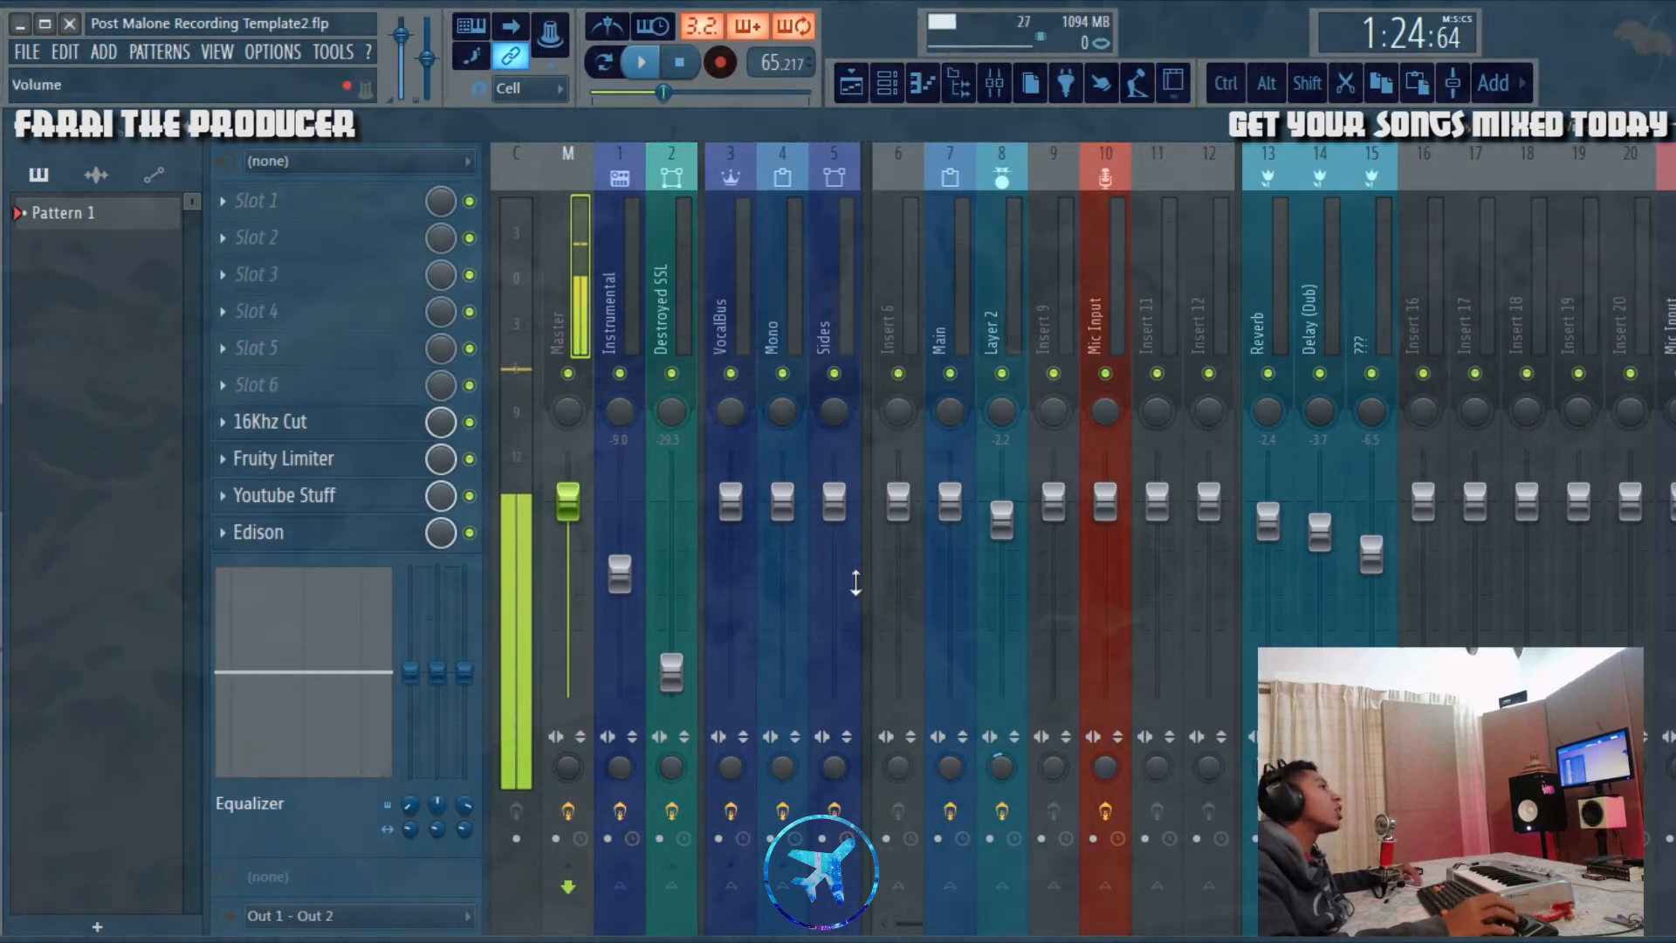
pyautogui.click(782, 237)
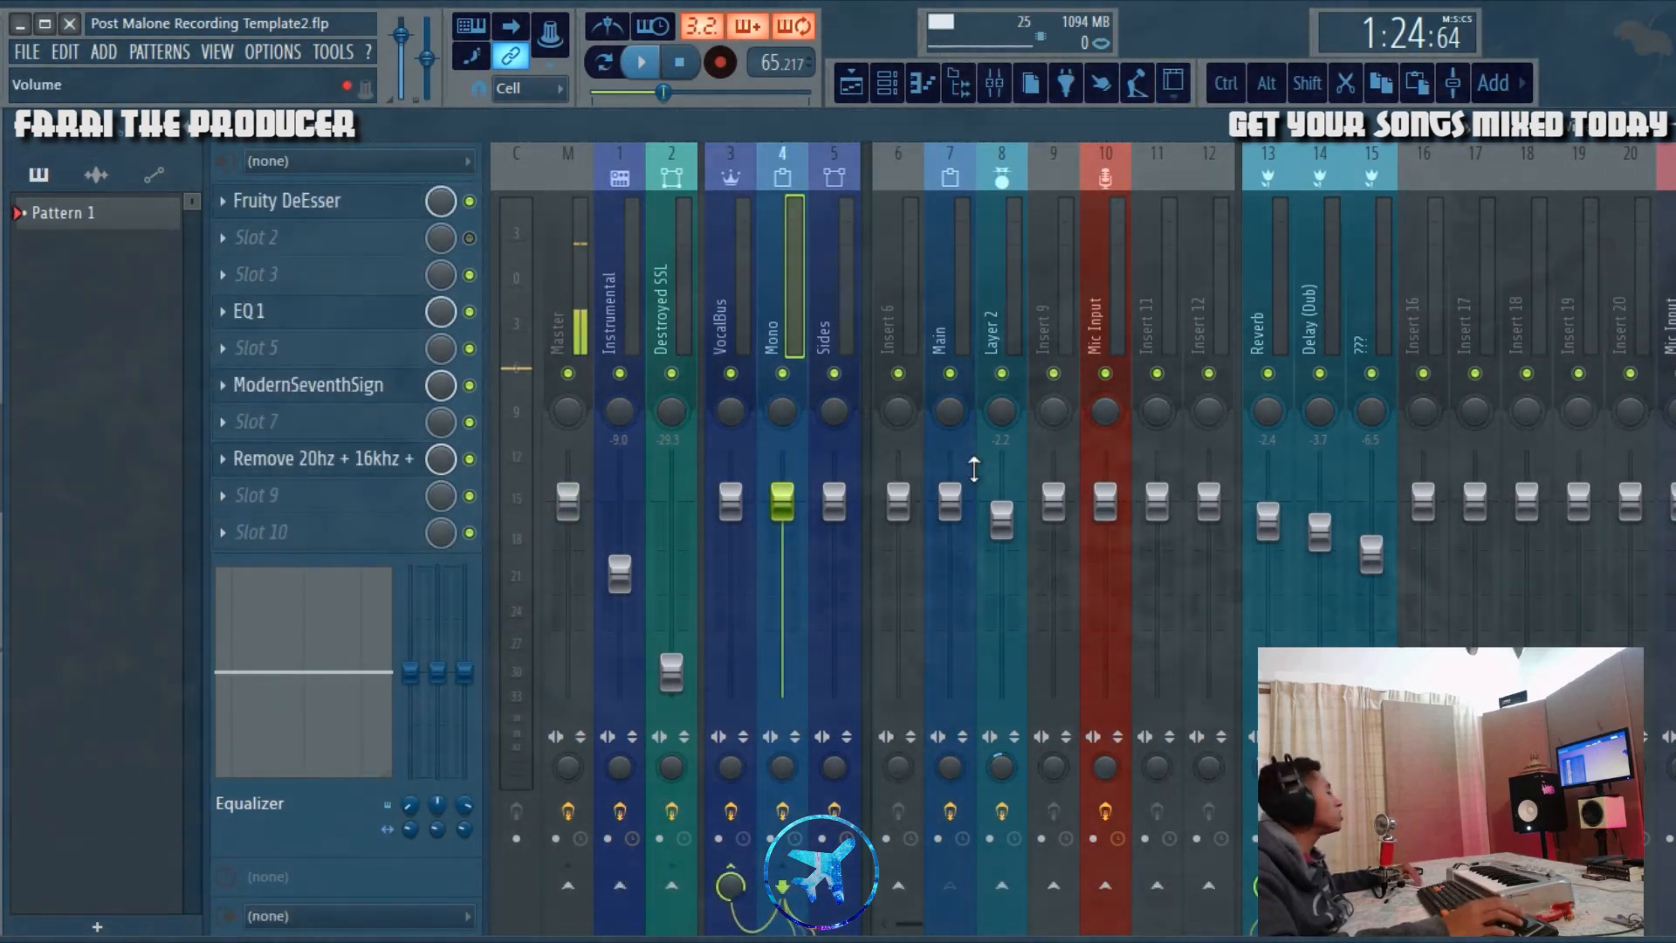
pyautogui.click(992, 83)
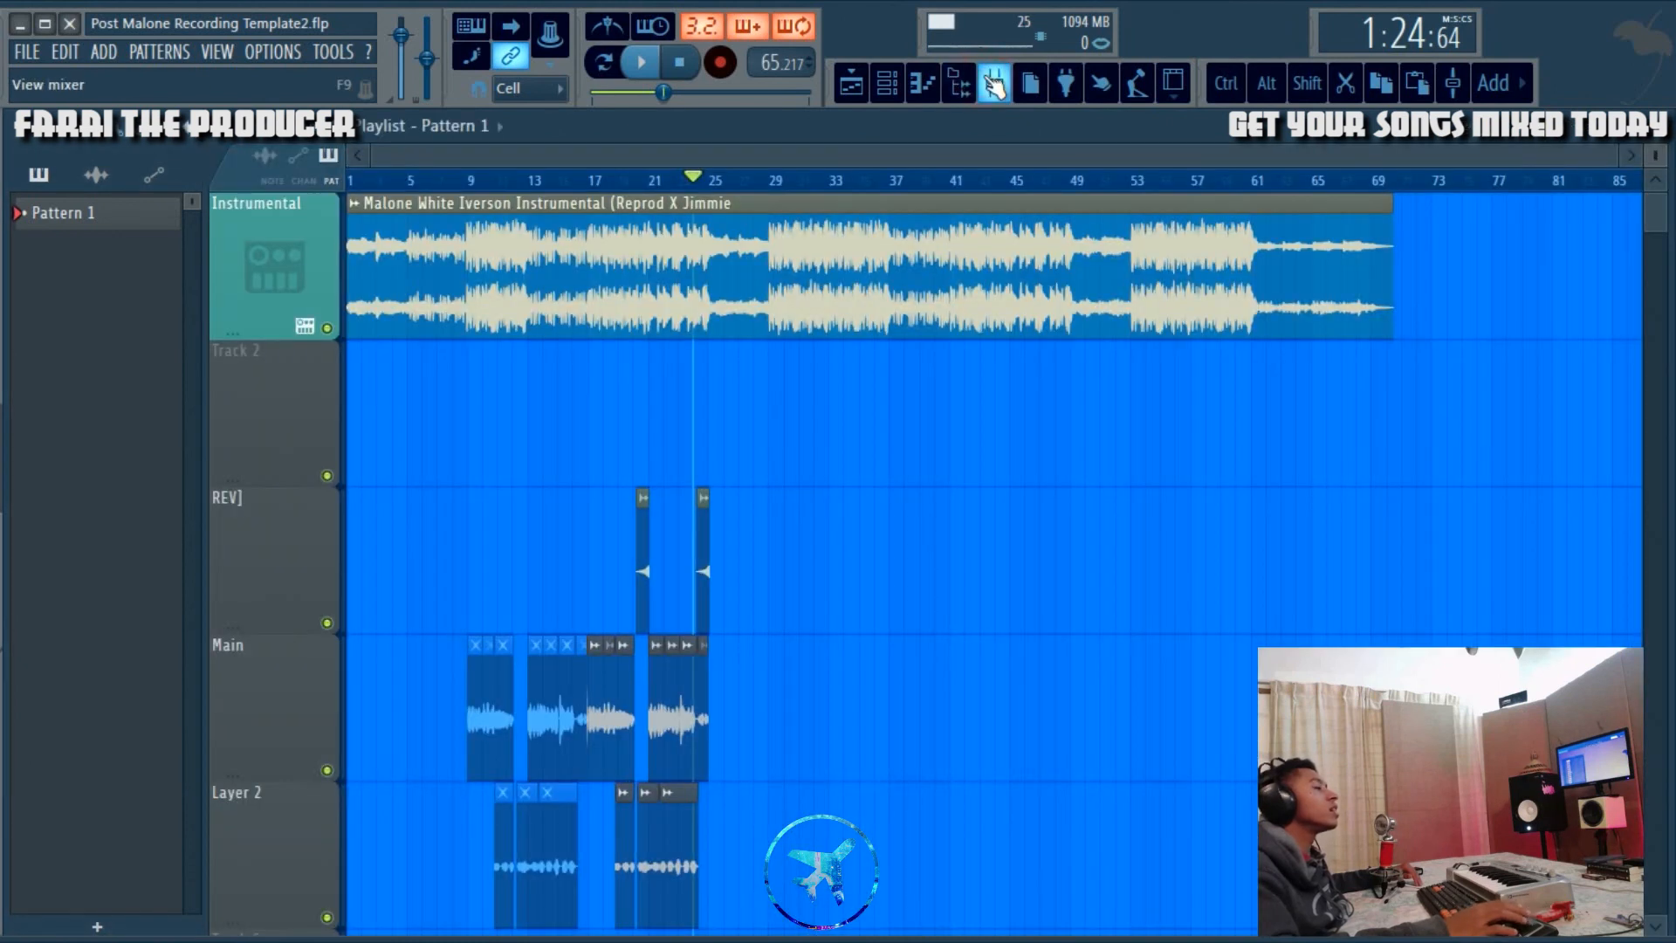